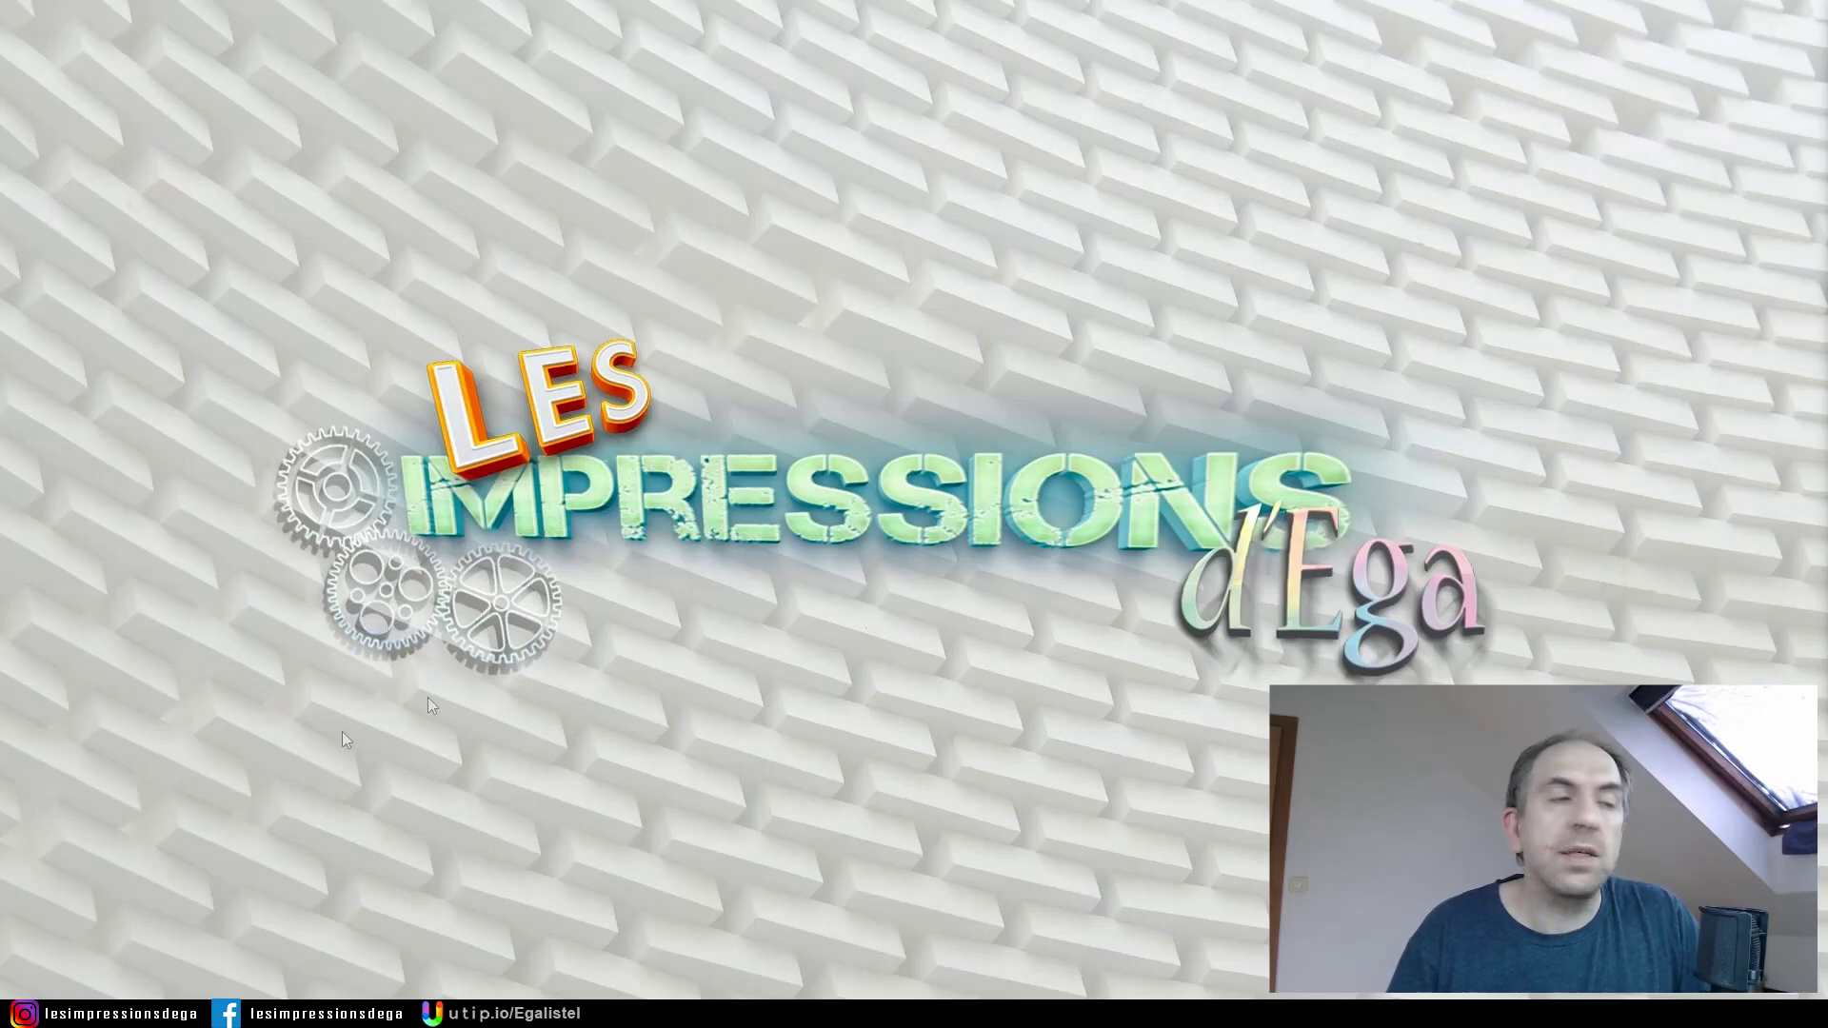
# Scroll the Start menu app list down to SD Card Formatter and launch it.
pyautogui.press('super')
pyautogui.scroll(-5, 140, 549)
pyautogui.scroll(-1, 169, 584)
pyautogui.scroll(-1, 196, 681)
pyautogui.scroll(-1, 196, 682)
pyautogui.scroll(-1, 194, 688)
pyautogui.click(190, 630)
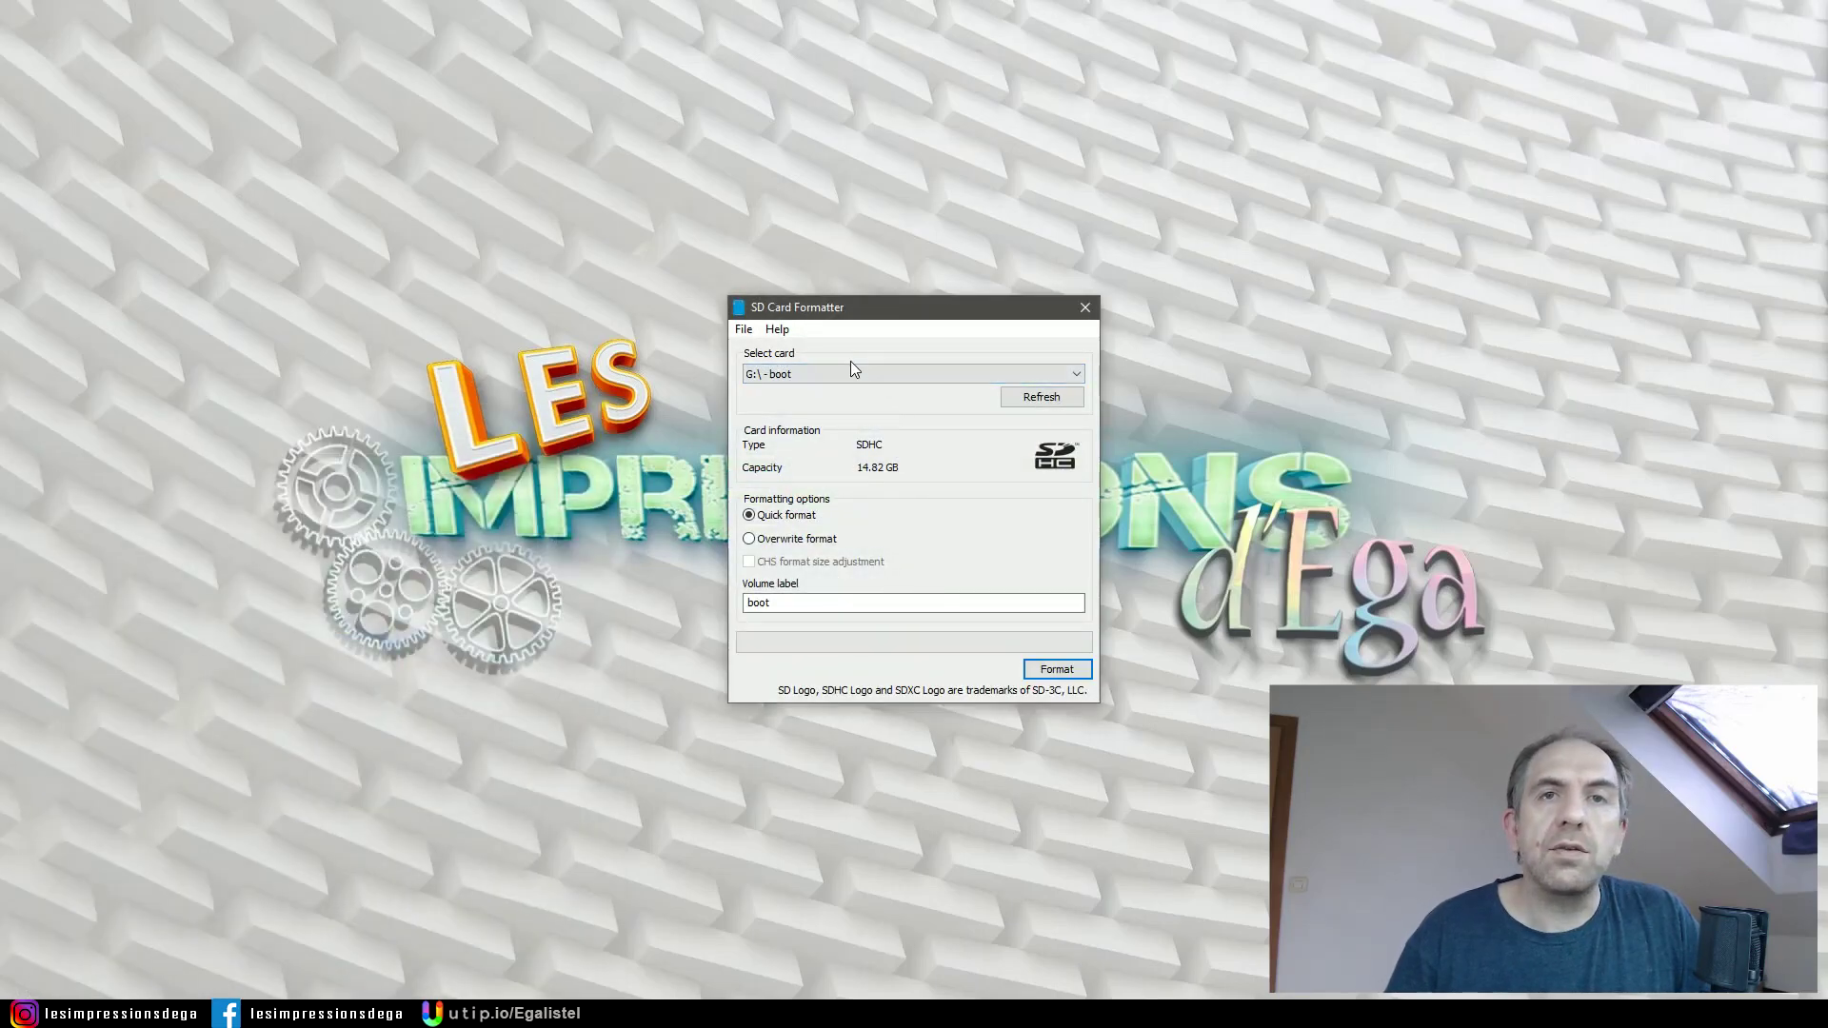
# Quick-format the H:\ card to FAT32, confirming the erase, then close SD Card Formatter.
pyautogui.click(841, 379)
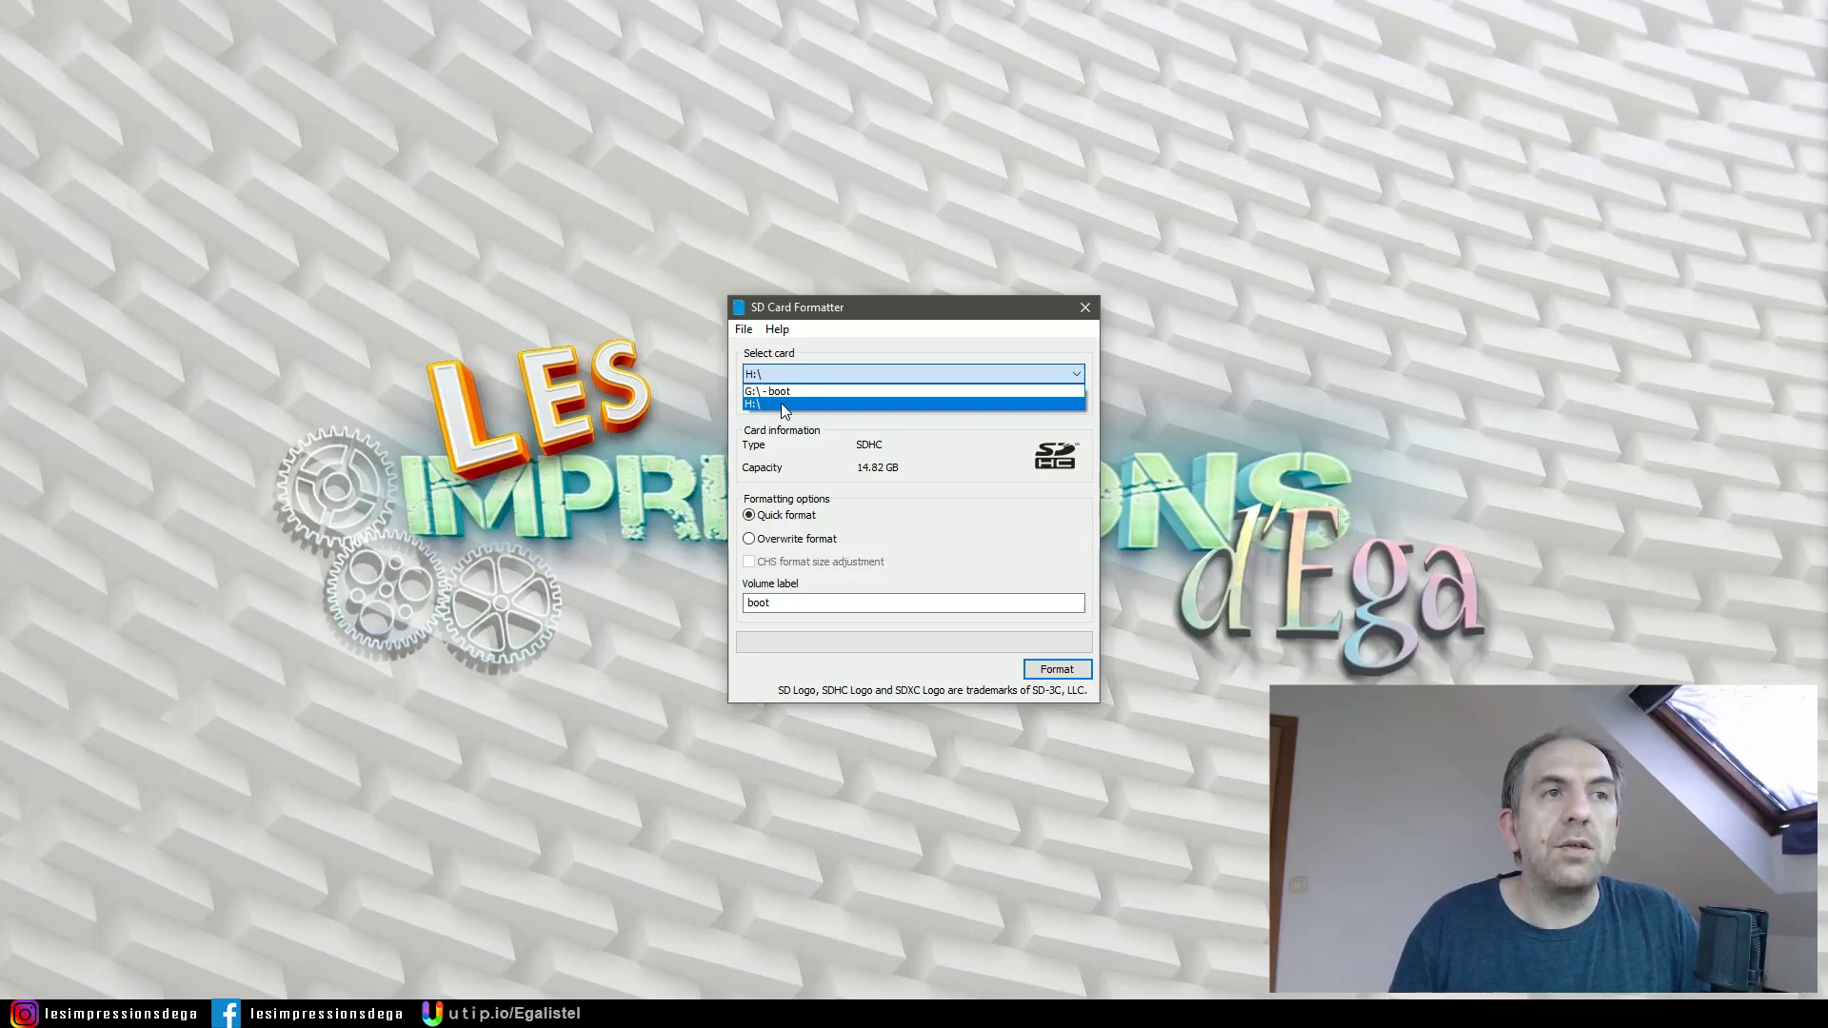
pyautogui.click(780, 402)
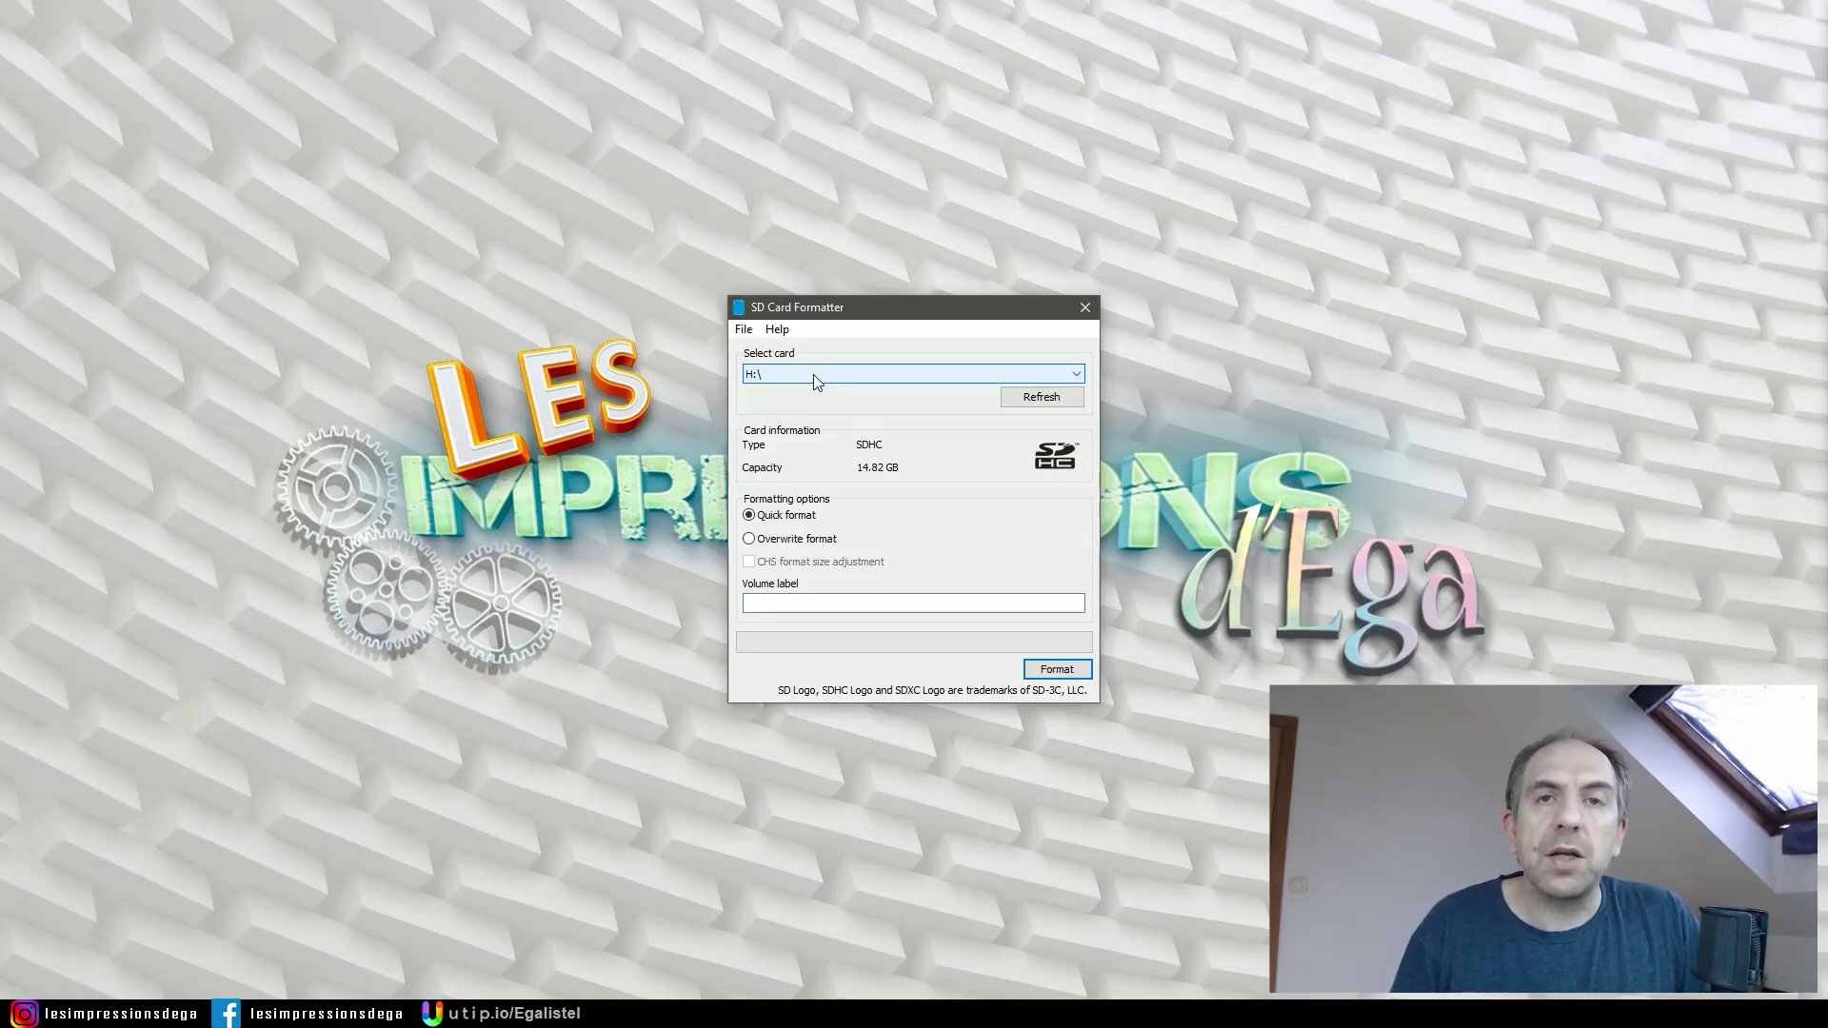
pyautogui.click(1054, 670)
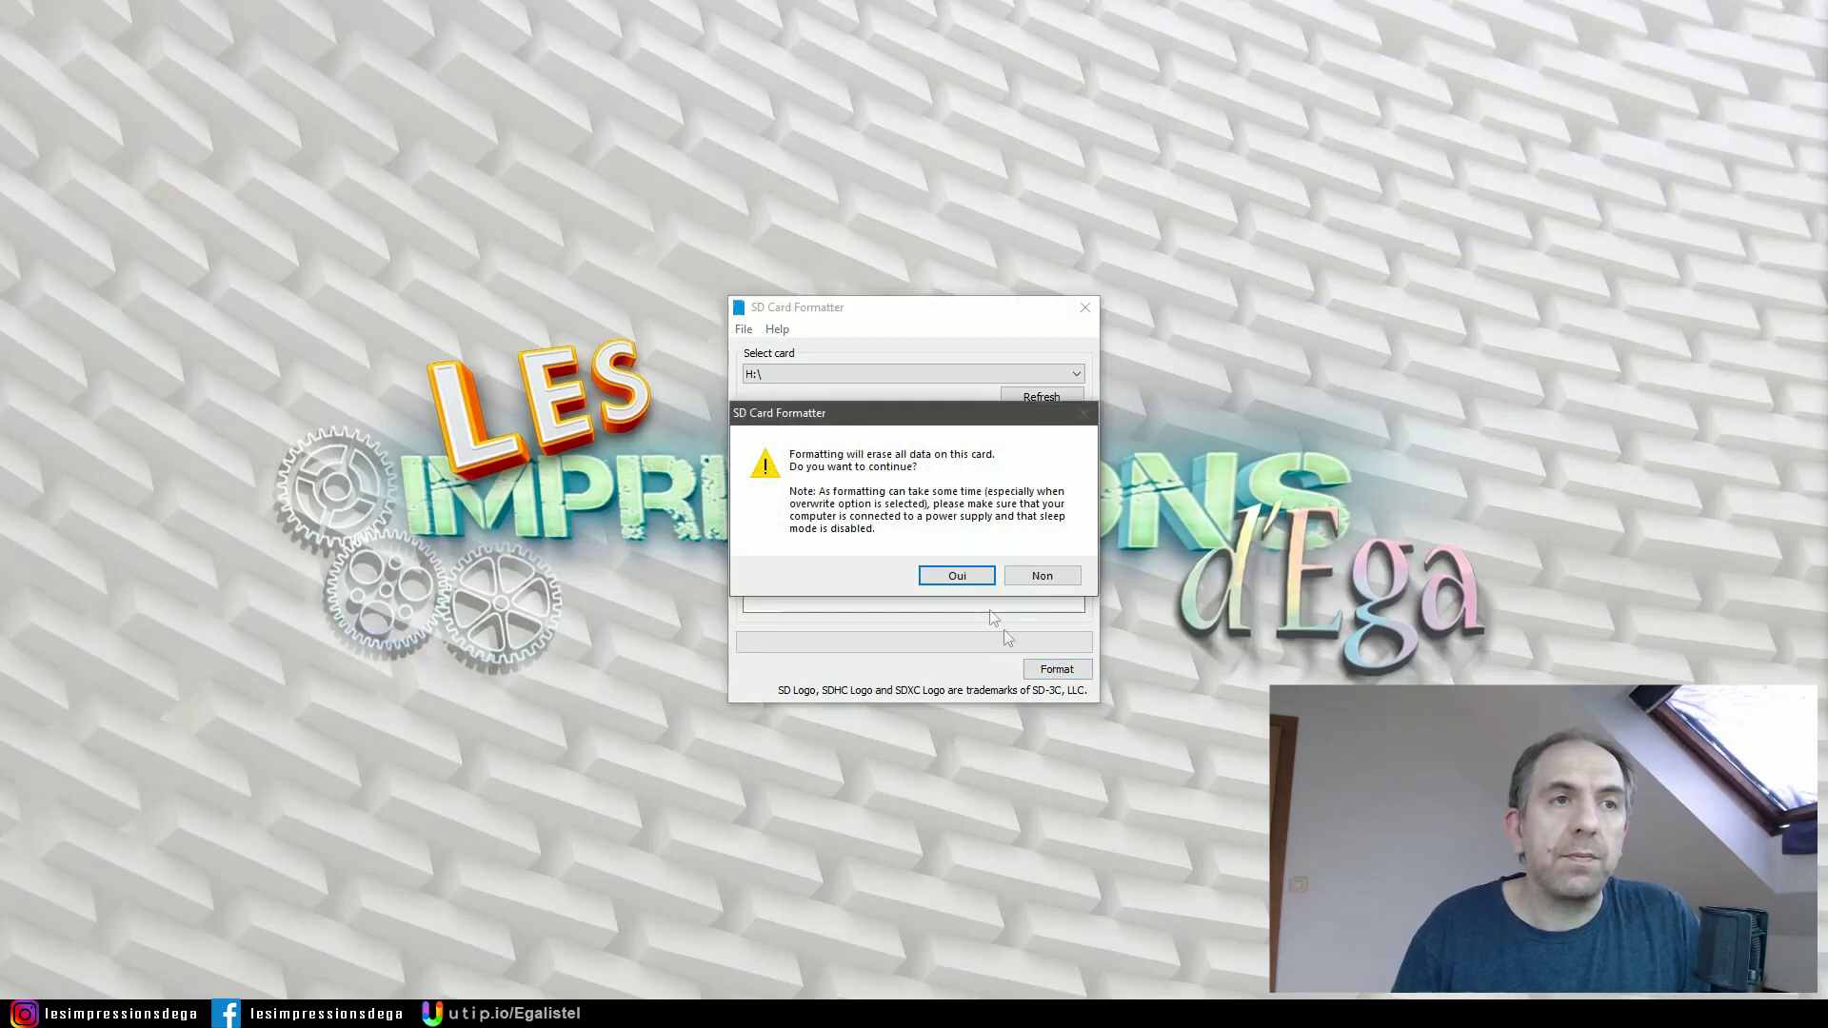
pyautogui.click(948, 579)
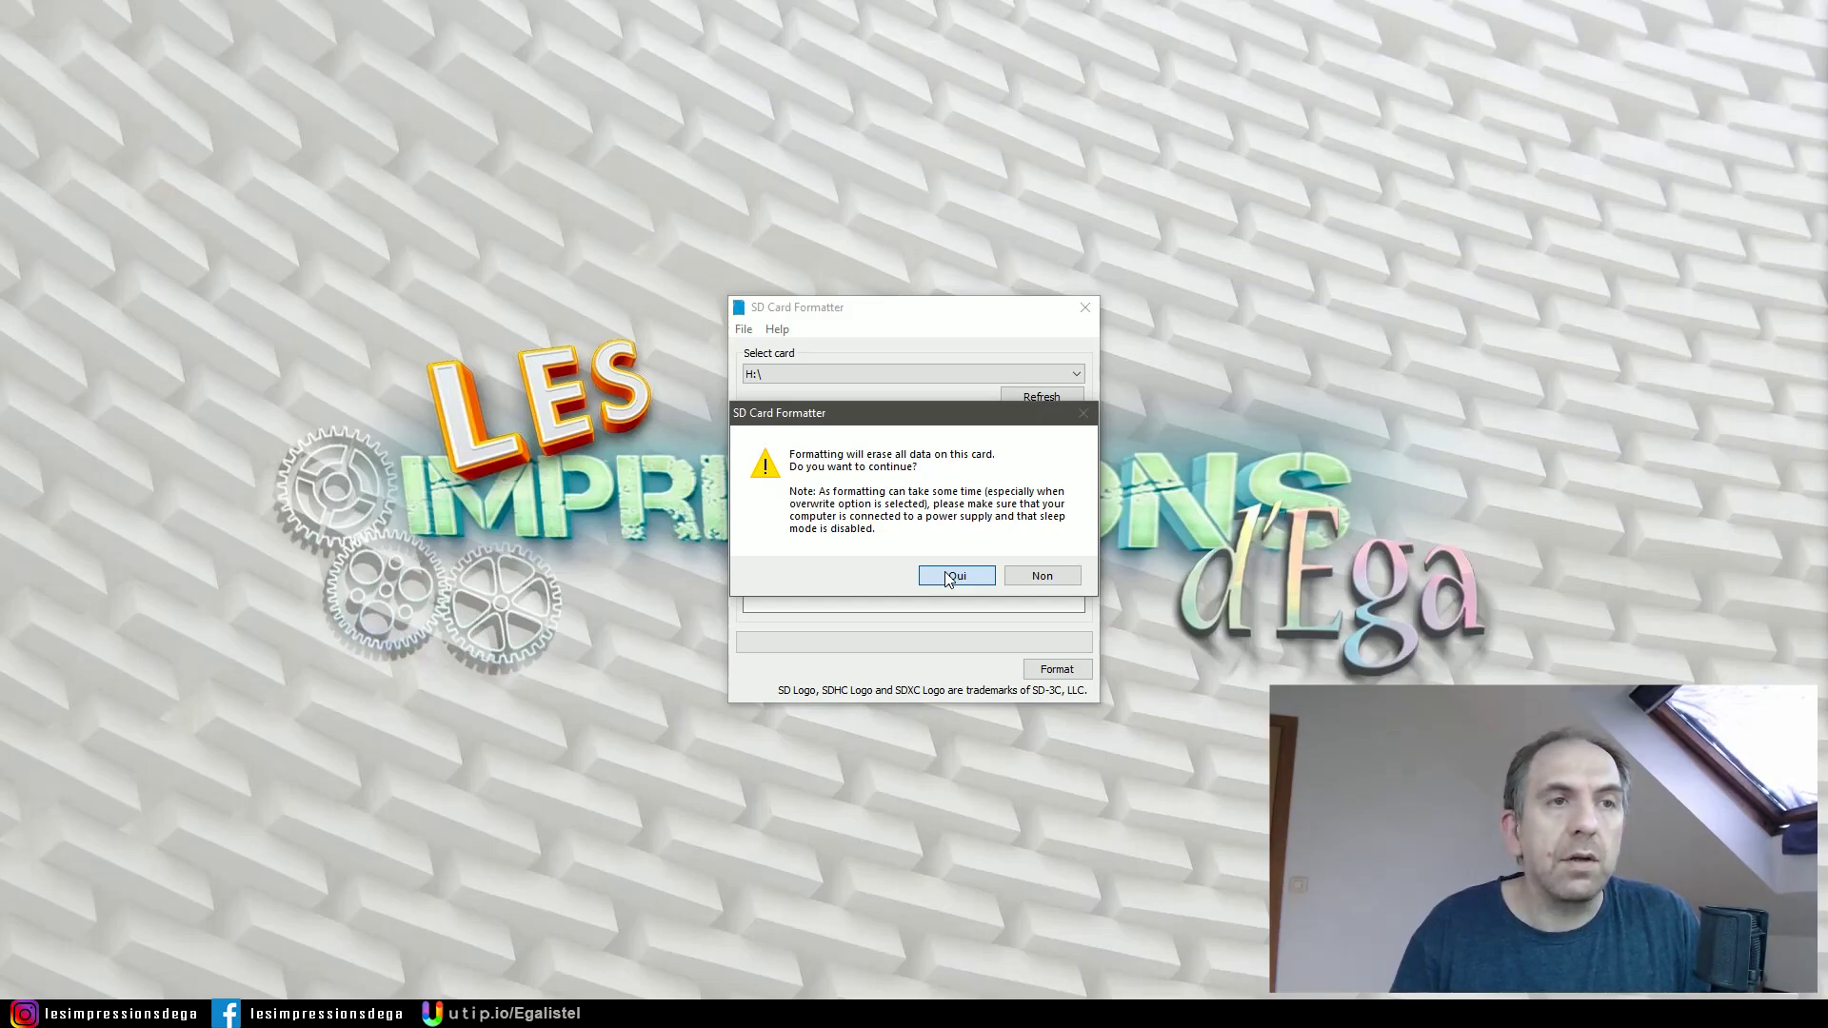
pyautogui.click(946, 576)
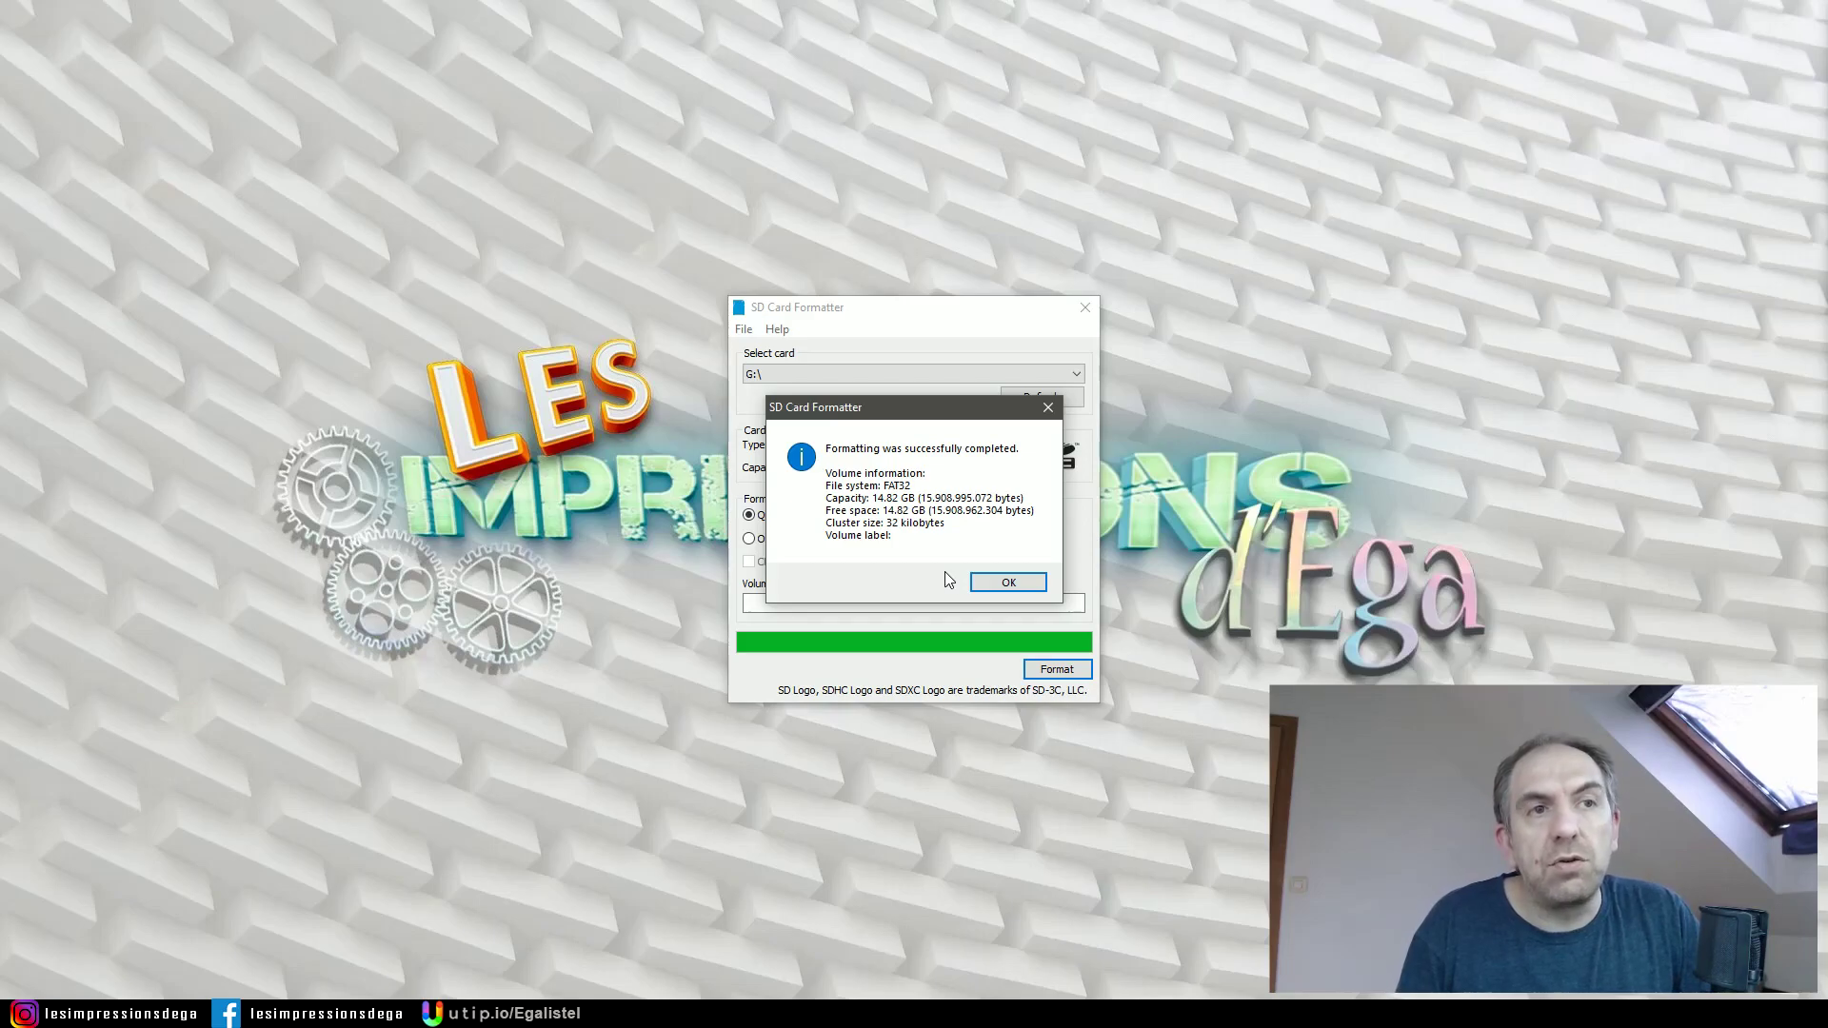
pyautogui.click(1004, 581)
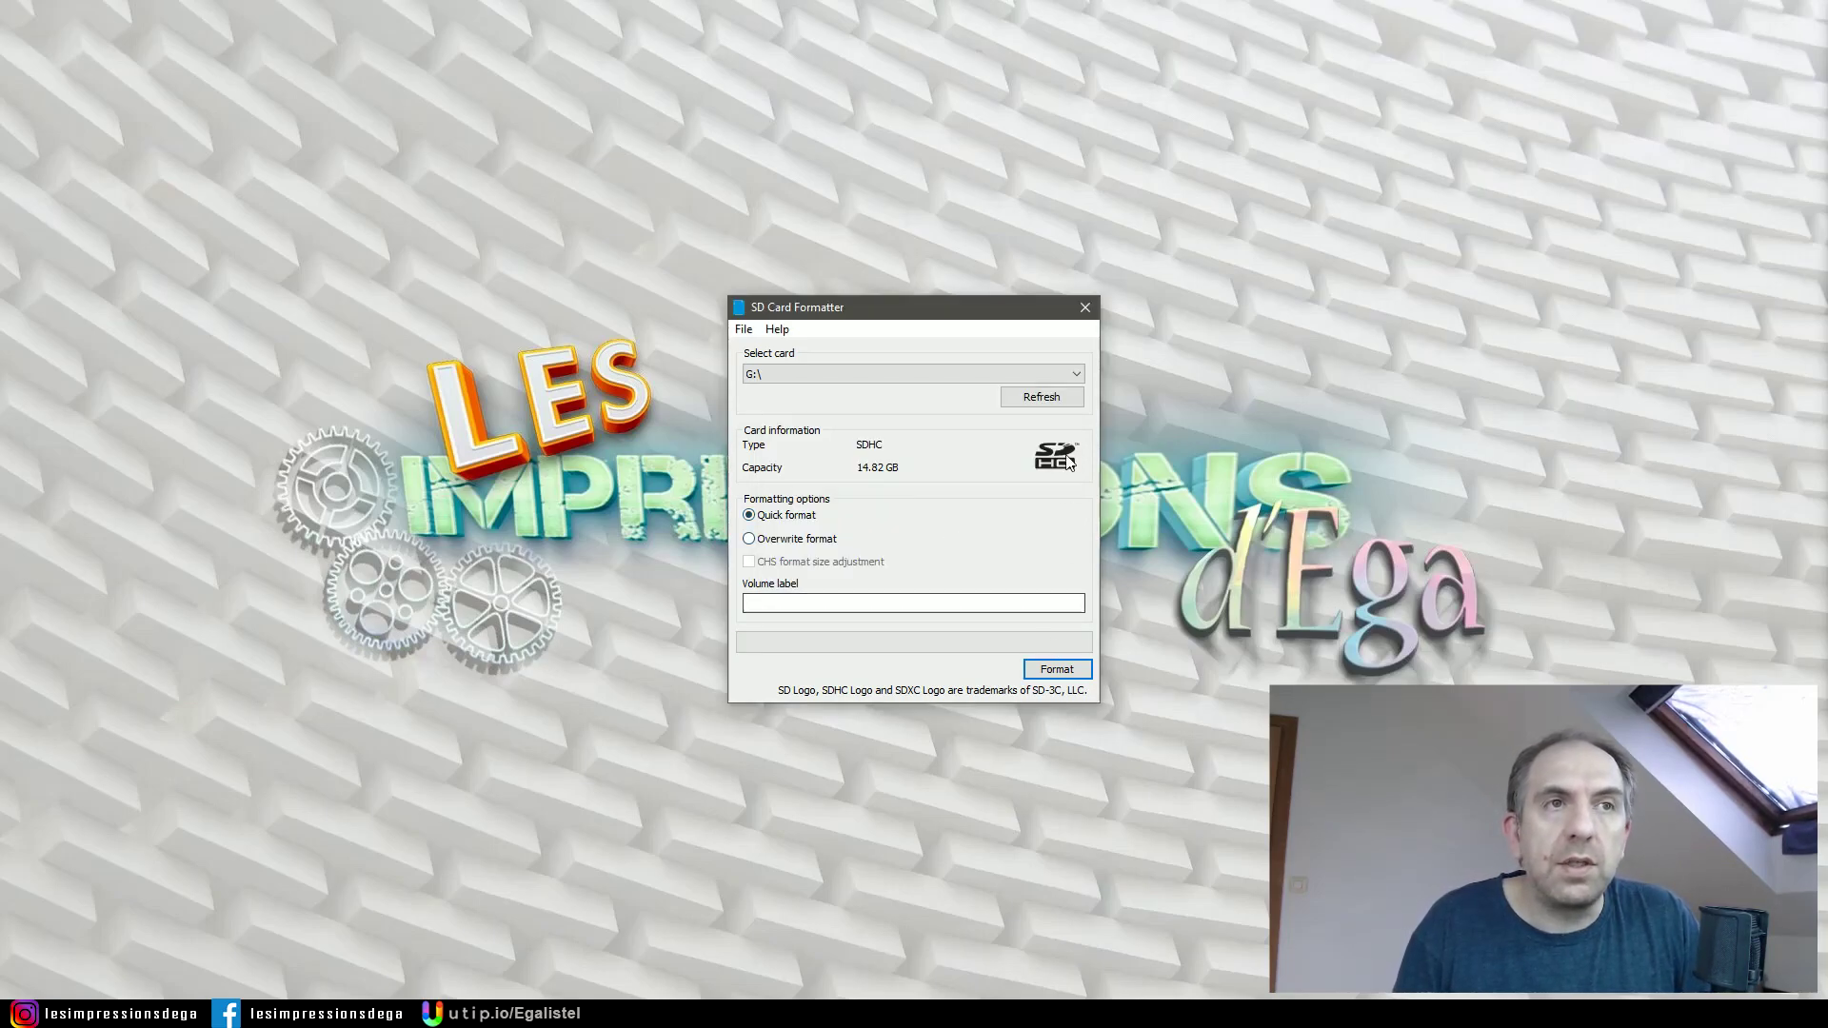
pyautogui.hotkey('alt', 'F4')
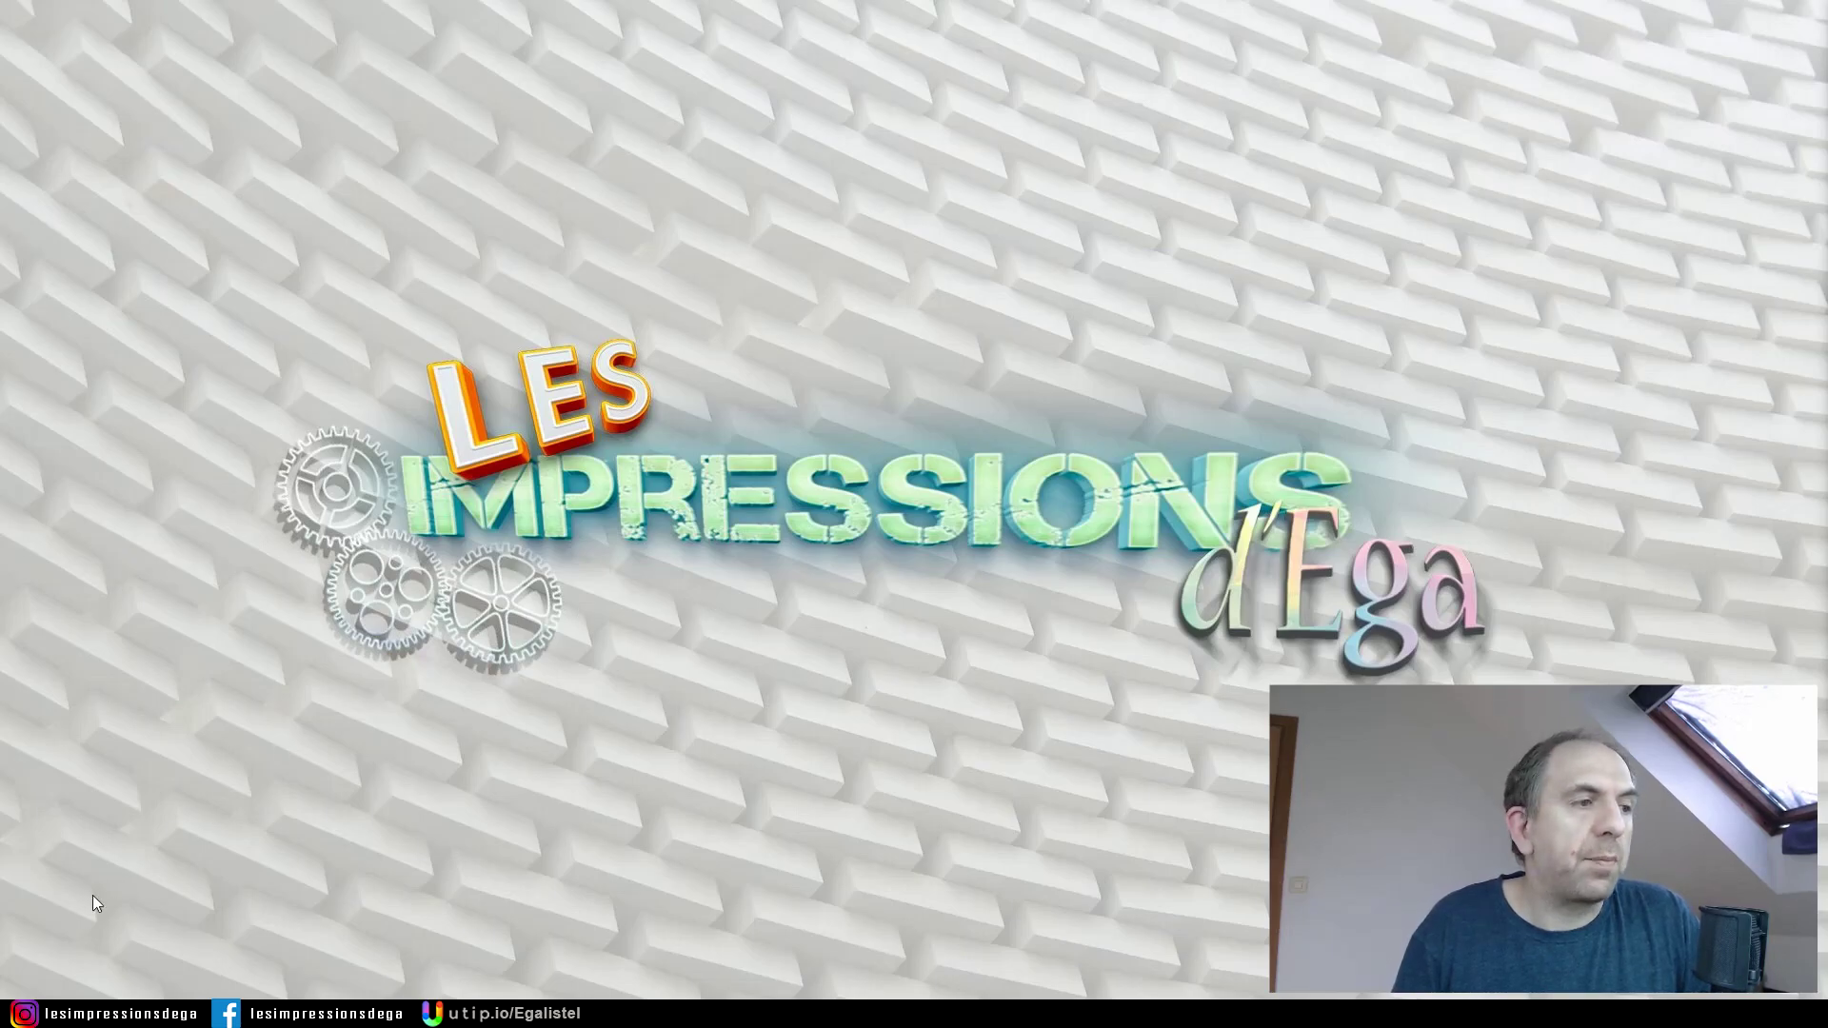
# Launch Win32 Disk Imager from the recently added apps in the Start menu.
pyautogui.click(23, 1013)
pyautogui.click(194, 565)
pyautogui.scroll(-2, 196, 753)
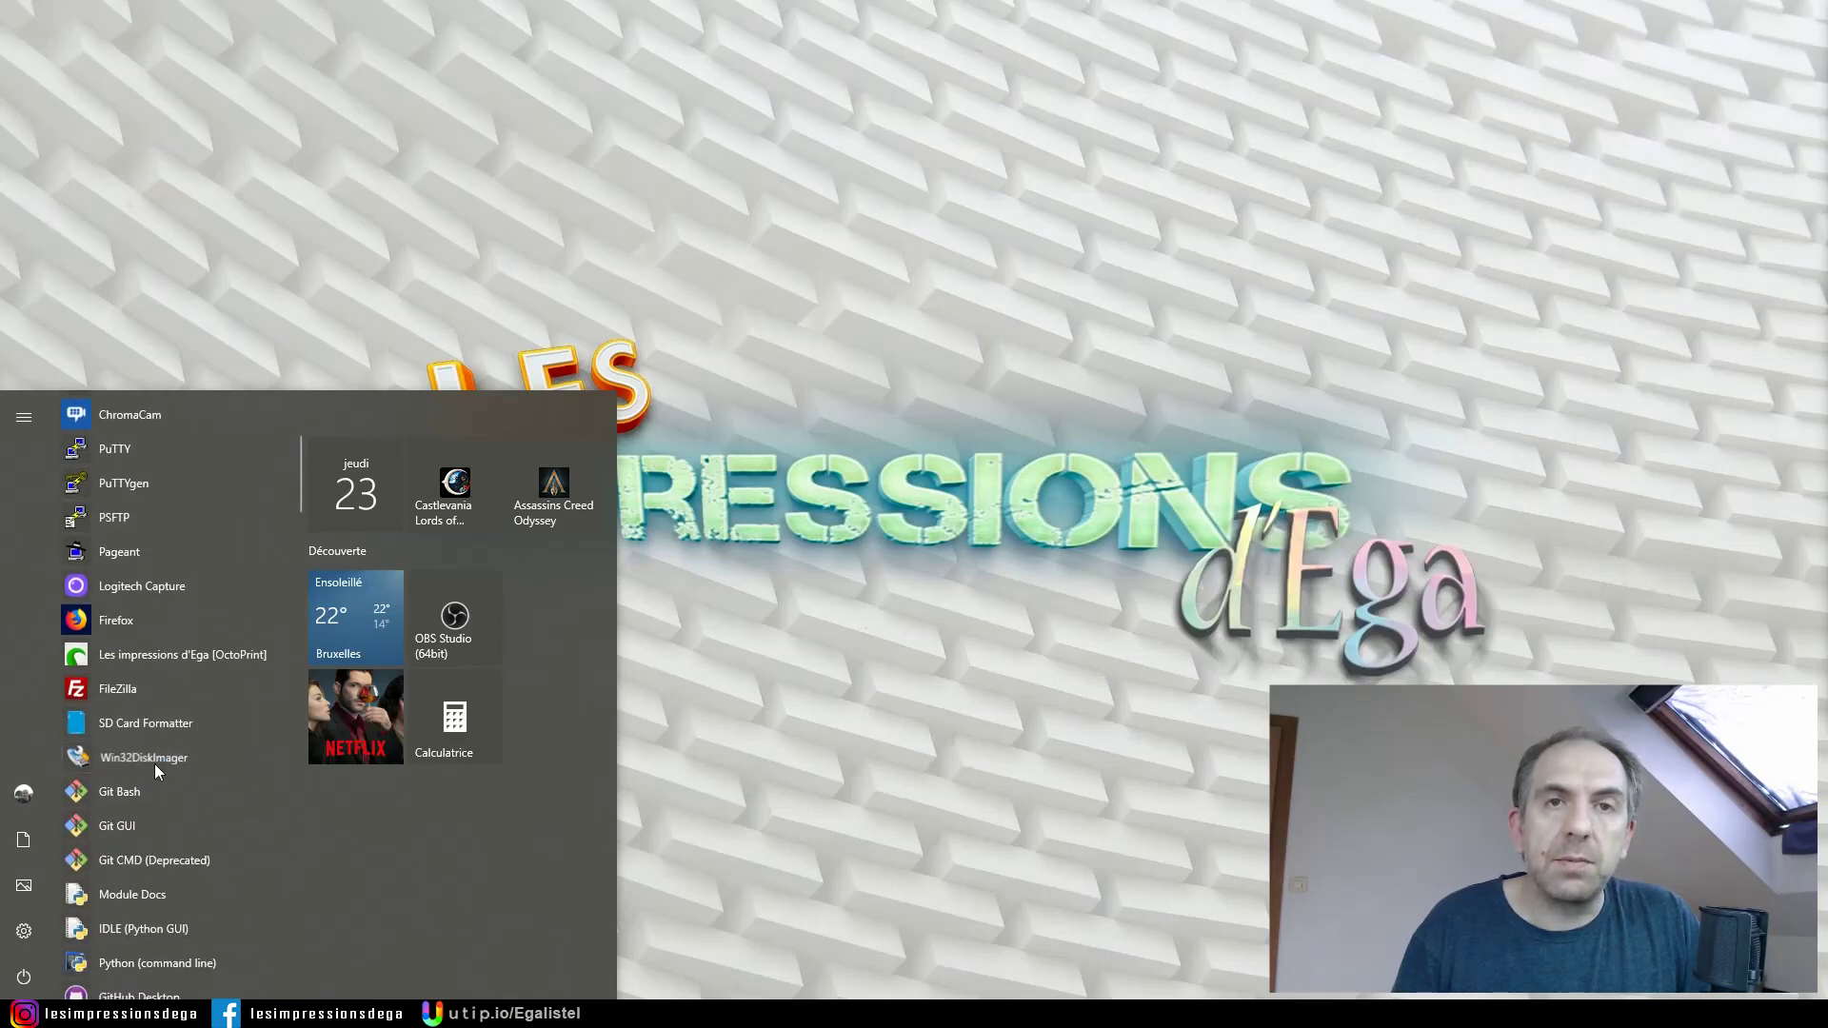
pyautogui.click(154, 763)
# Write 2018-11-13-octopi-stretch-lite-0.16.0.img to the G: card, then close the imager.
pyautogui.click(1082, 402)
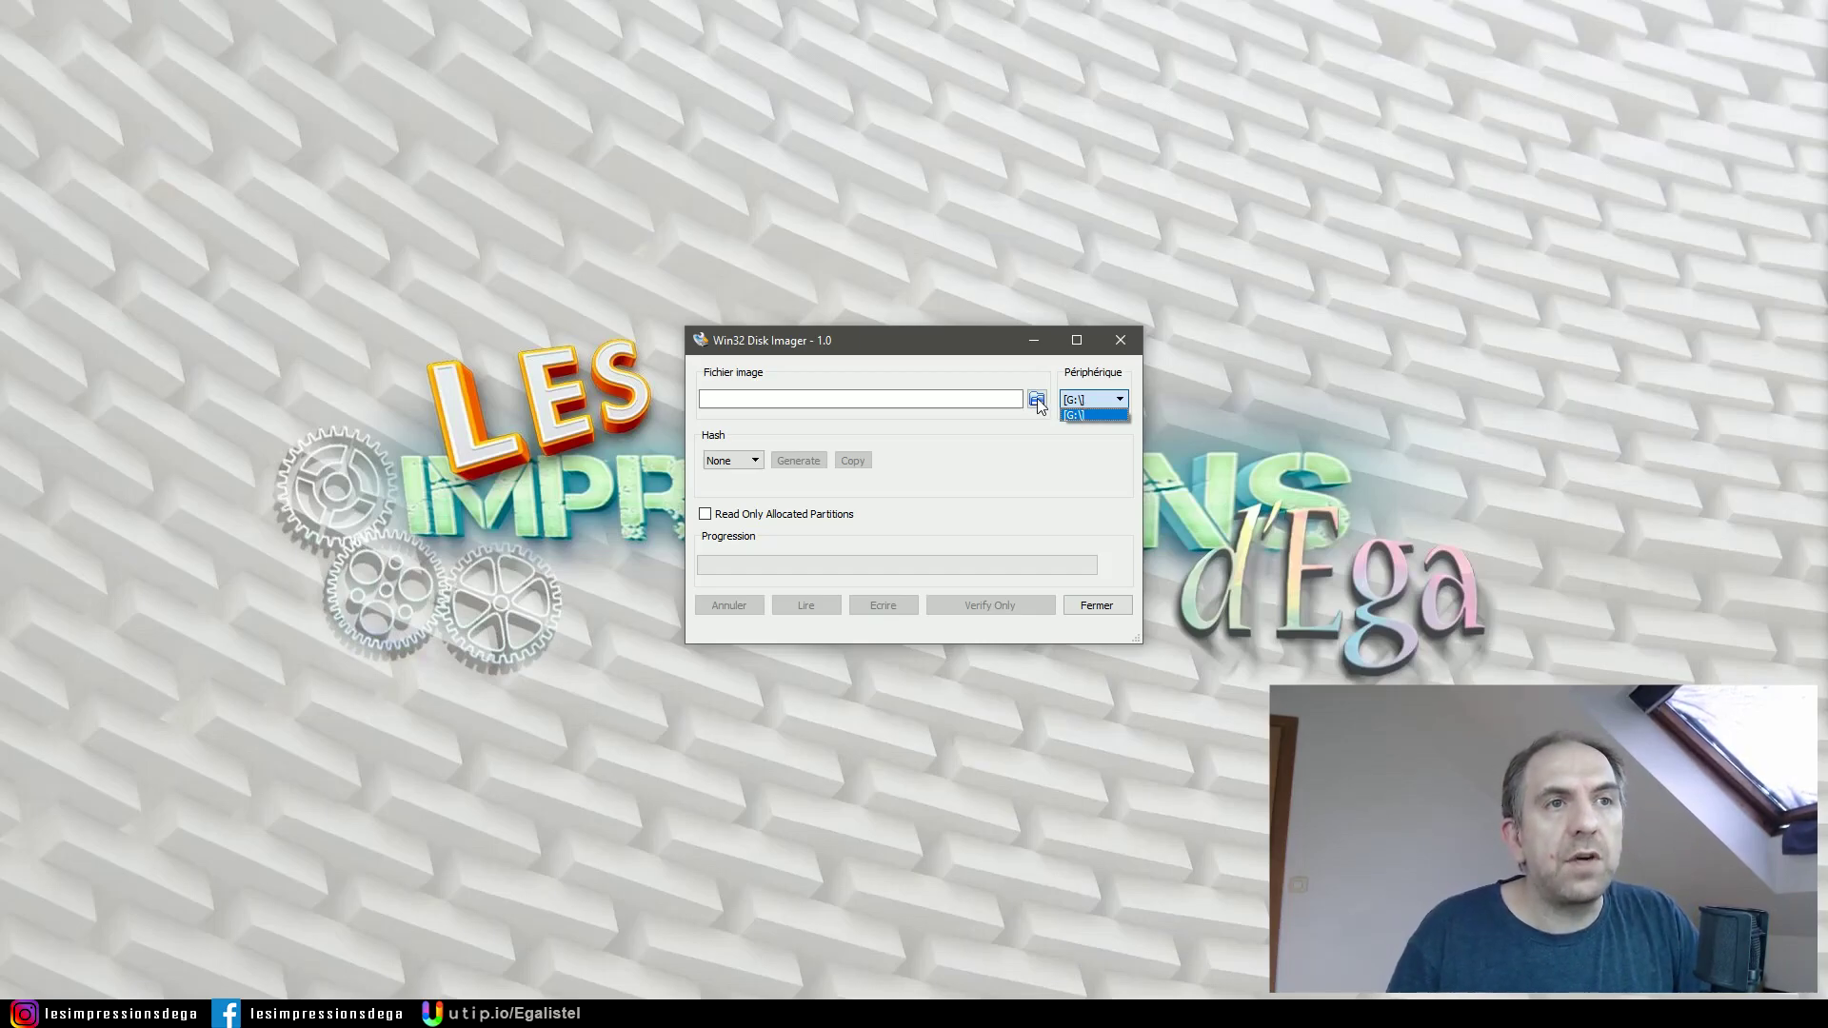
pyautogui.click(1036, 400)
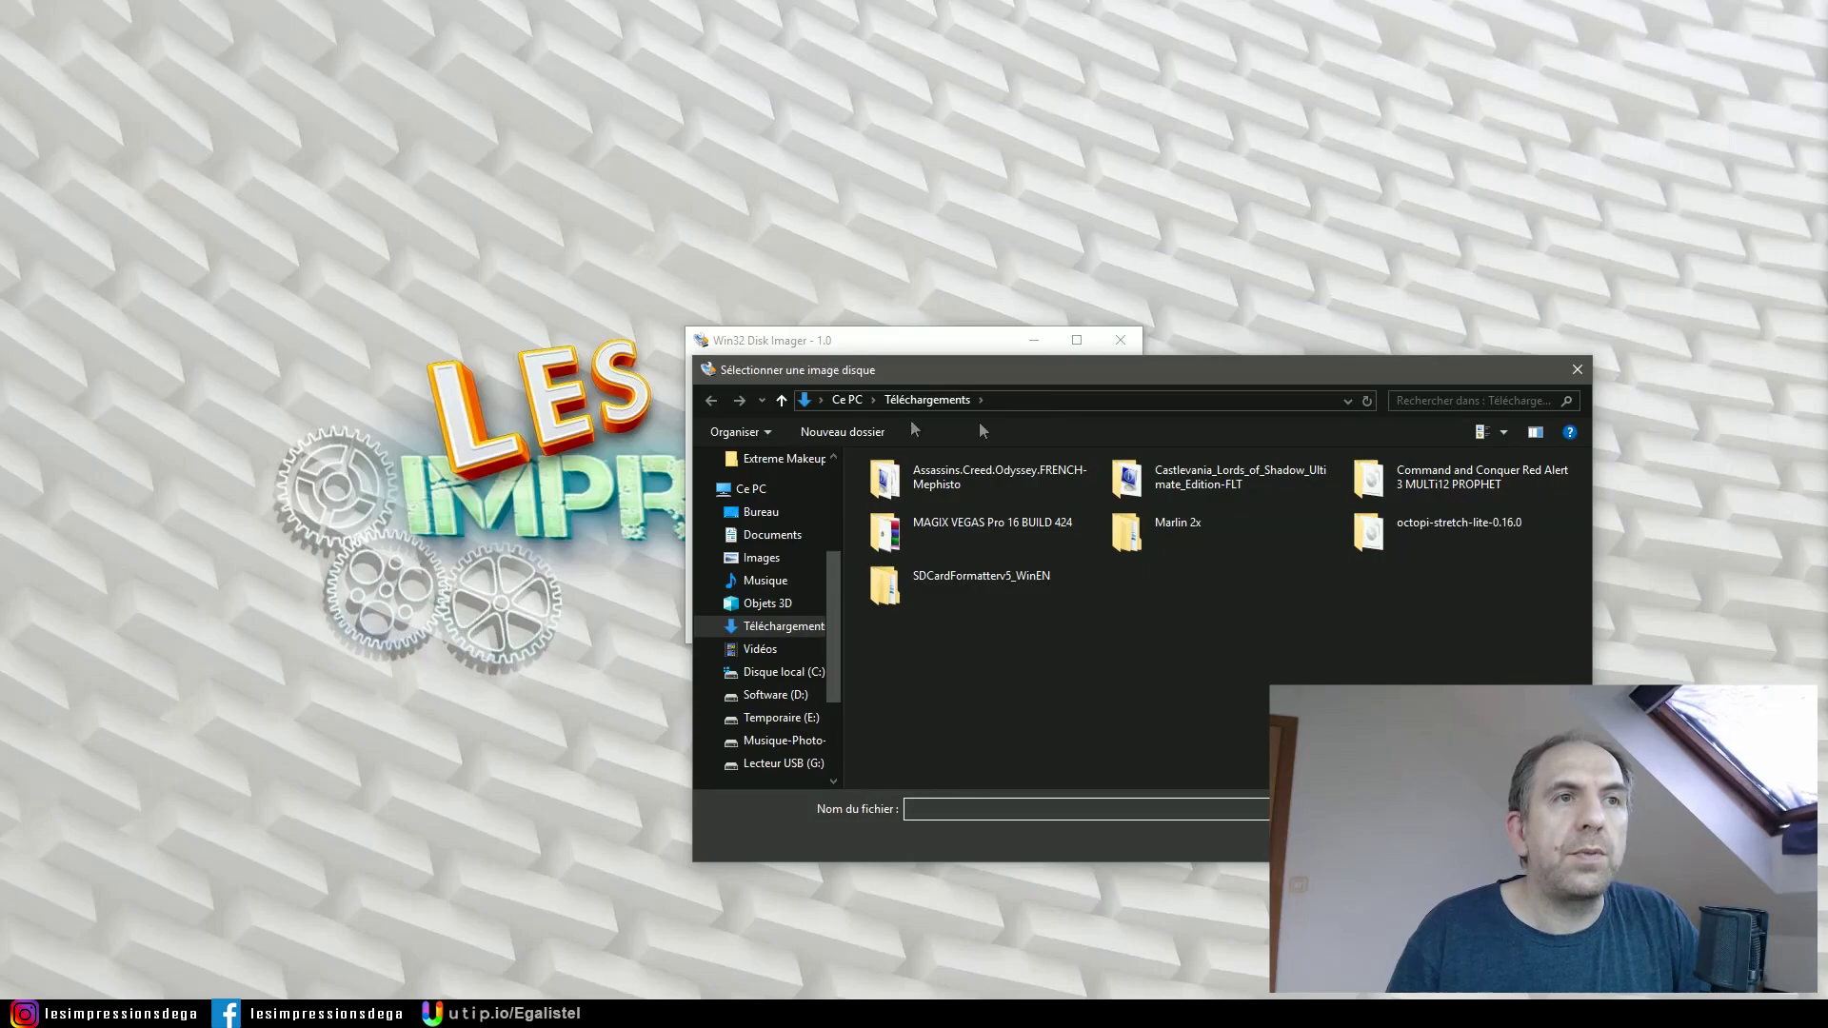
pyautogui.doubleClick(1409, 528)
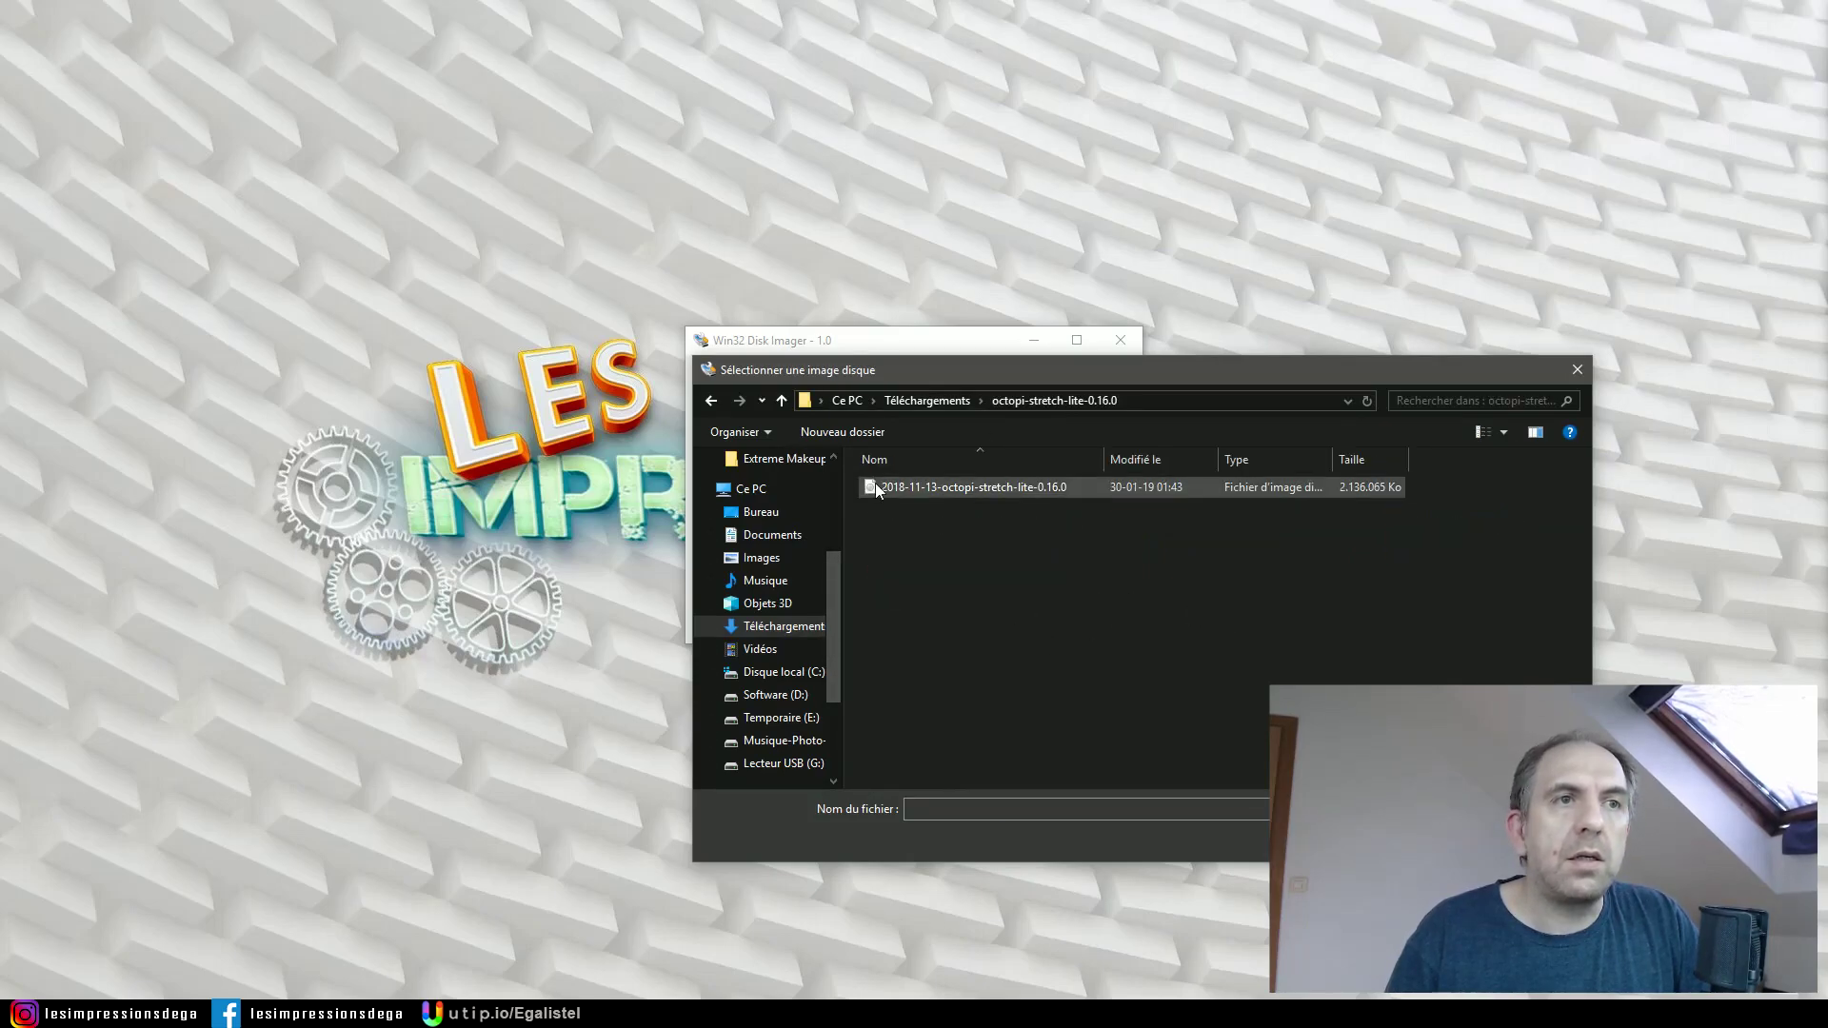
pyautogui.doubleClick(876, 483)
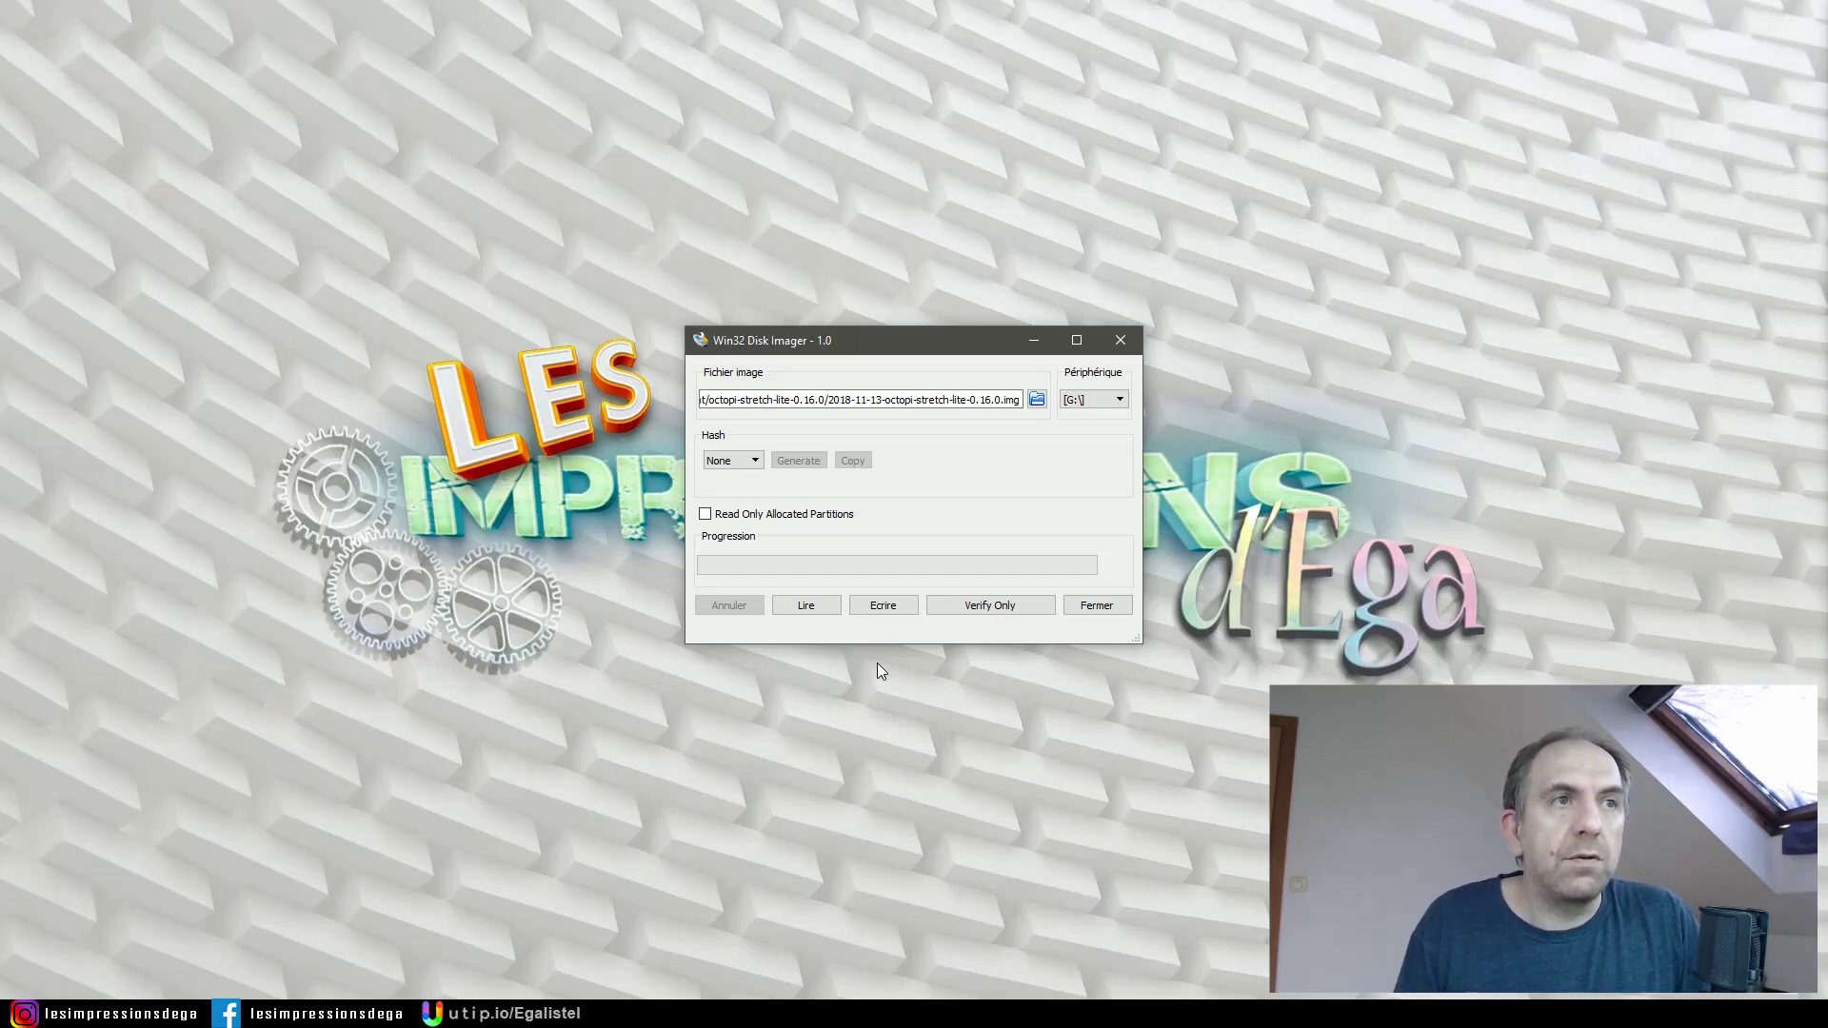
pyautogui.click(887, 607)
pyautogui.click(962, 526)
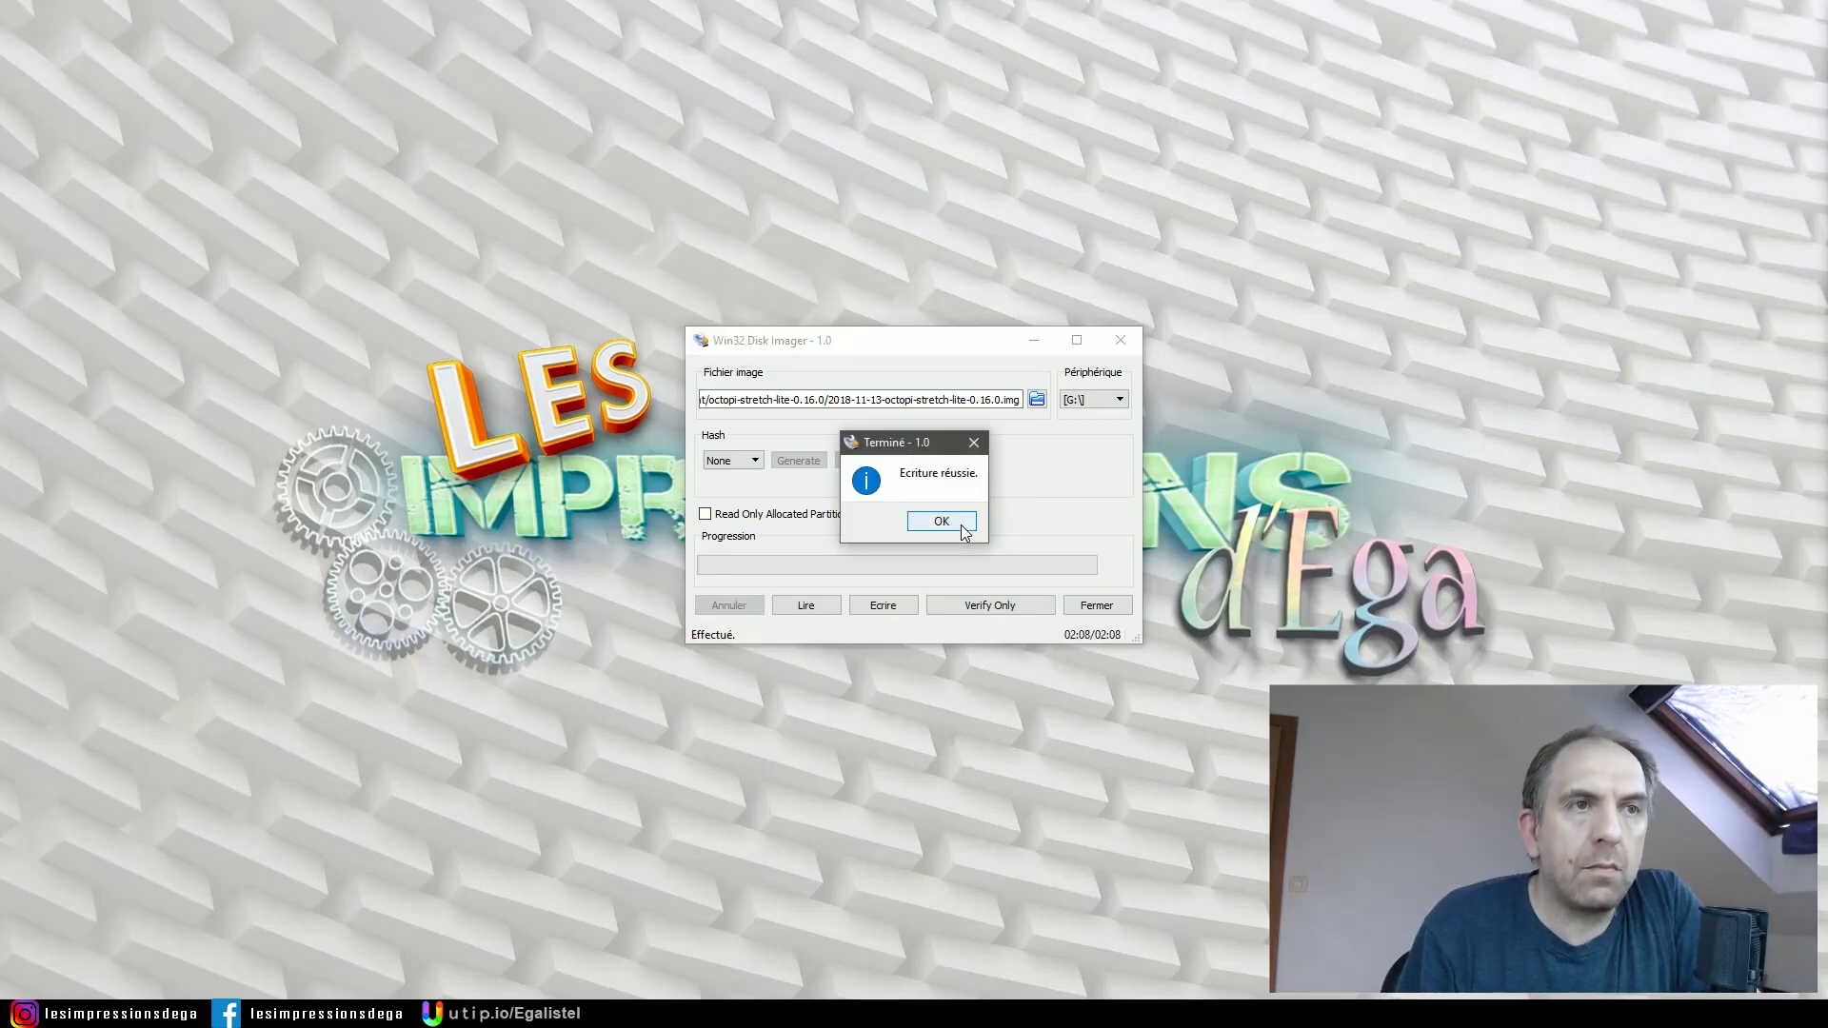
pyautogui.click(940, 522)
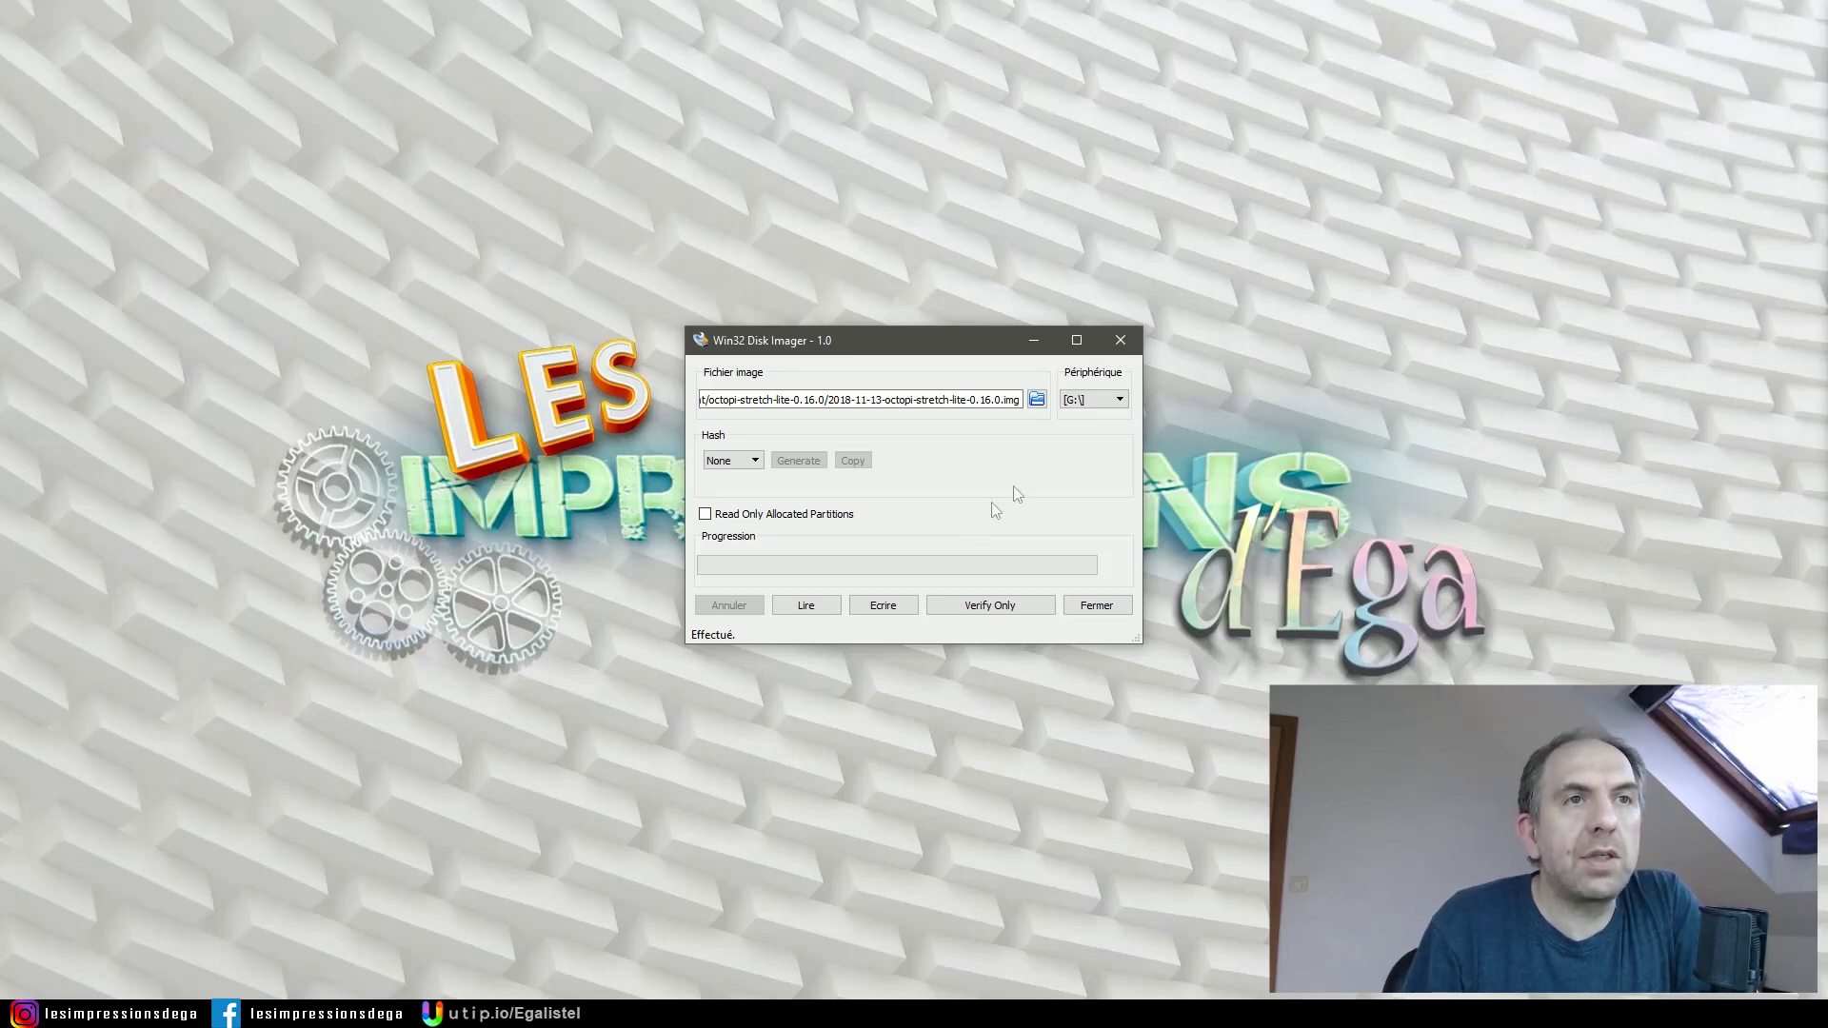
pyautogui.click(1121, 340)
pyautogui.moveTo(819, 395)
pyautogui.mouseDown()
pyautogui.moveTo(949, 524)
pyautogui.moveTo(868, 404)
pyautogui.mouseUp()
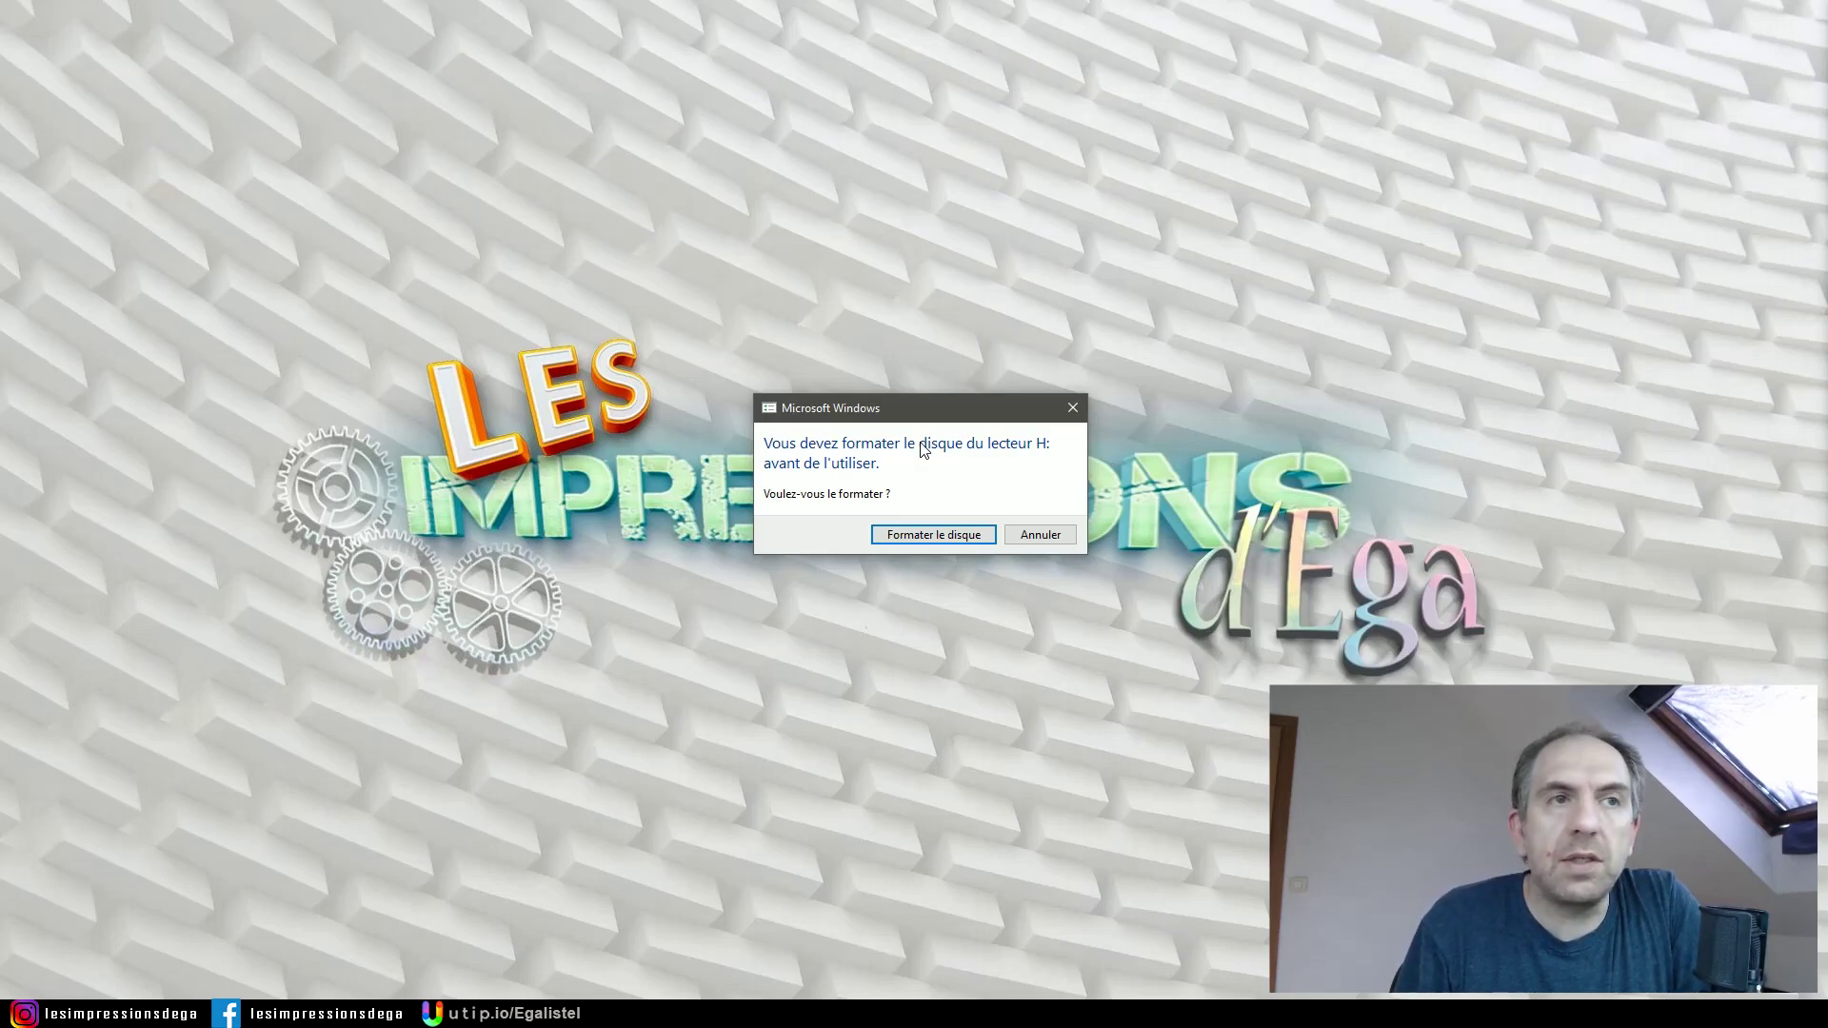
# Decline formatting H:, then open octopi-wpa-supplicant from boot (G:) in Notepad++.
pyautogui.click(1053, 534)
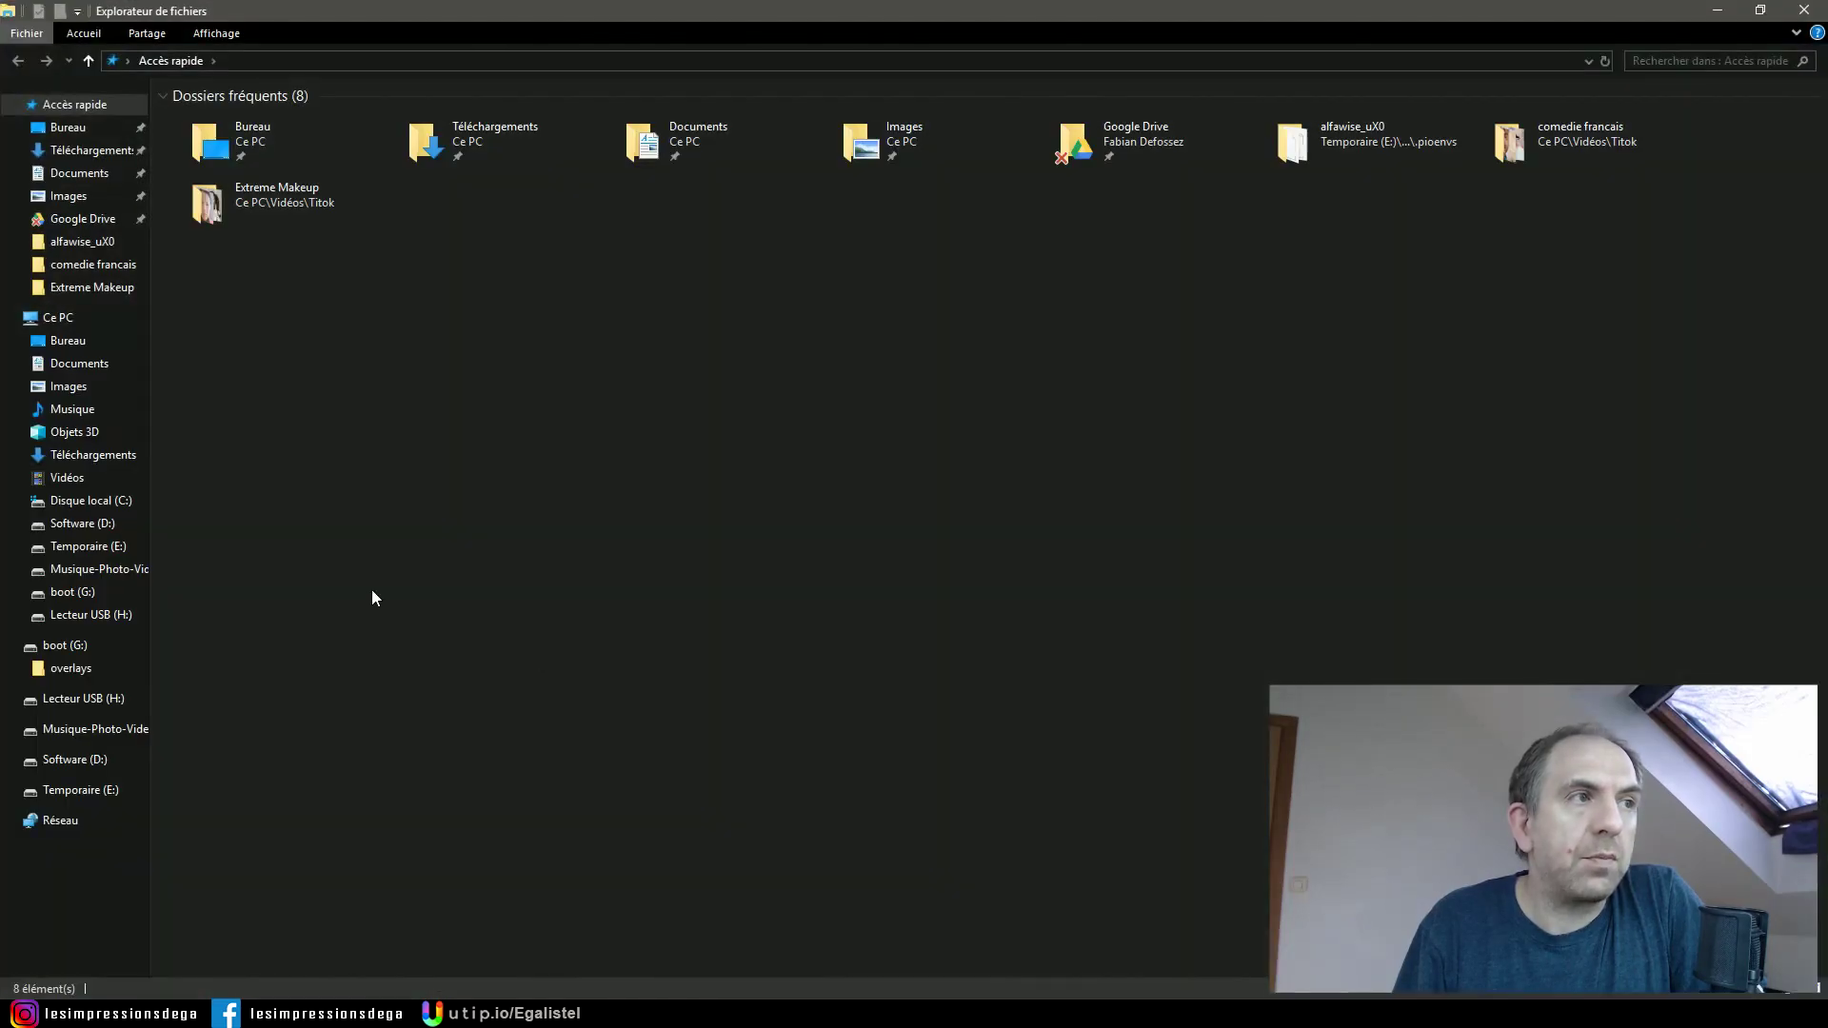
pyautogui.click(65, 647)
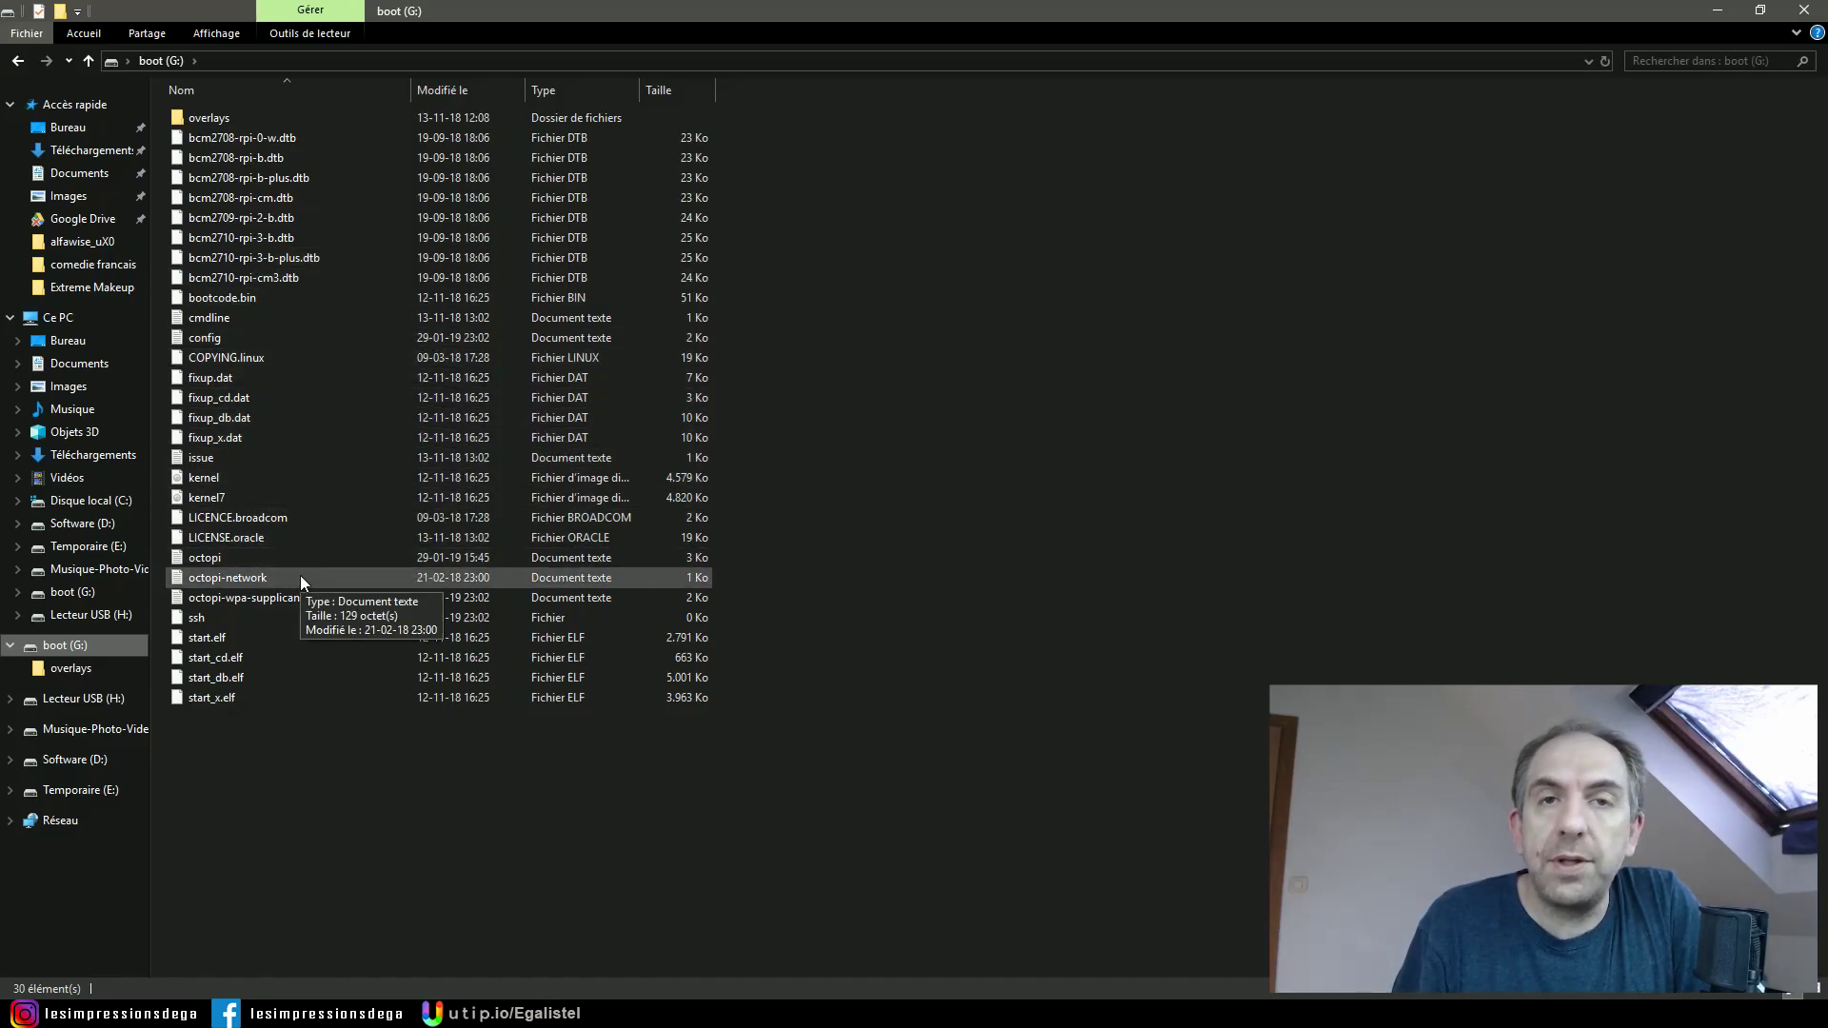
pyautogui.moveTo(245, 597)
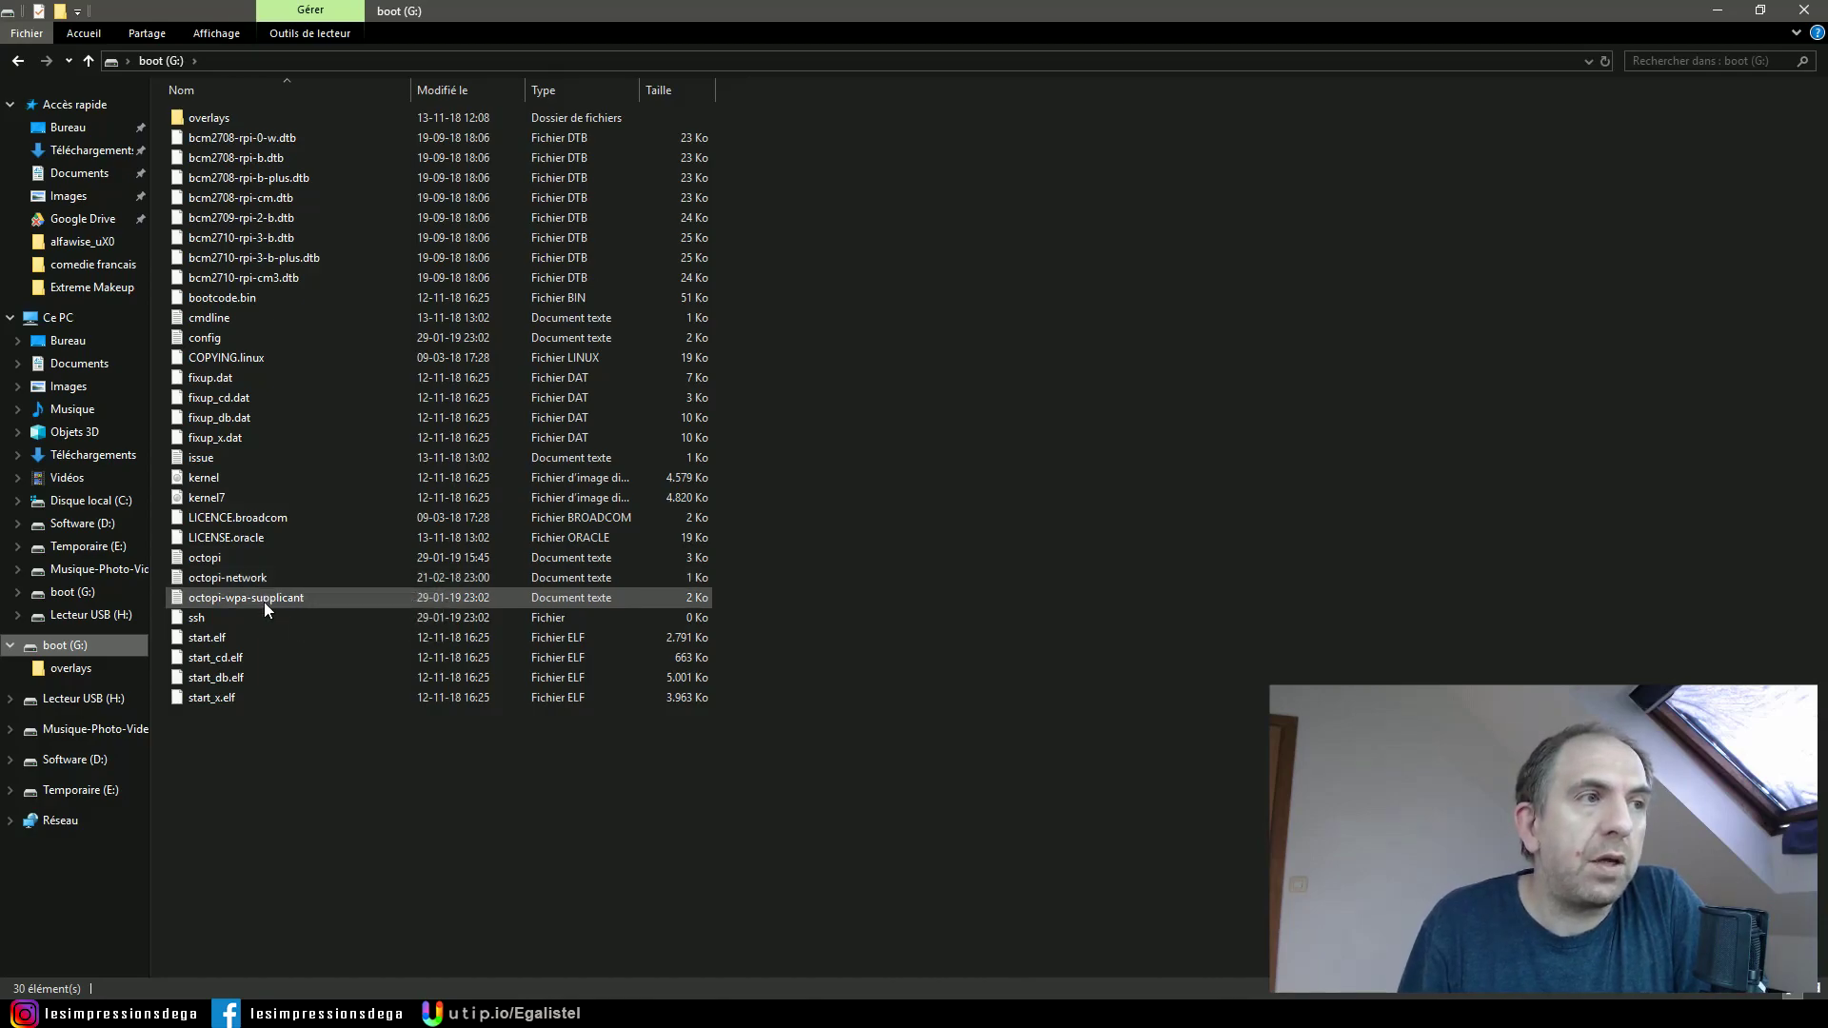
pyautogui.click(330, 592)
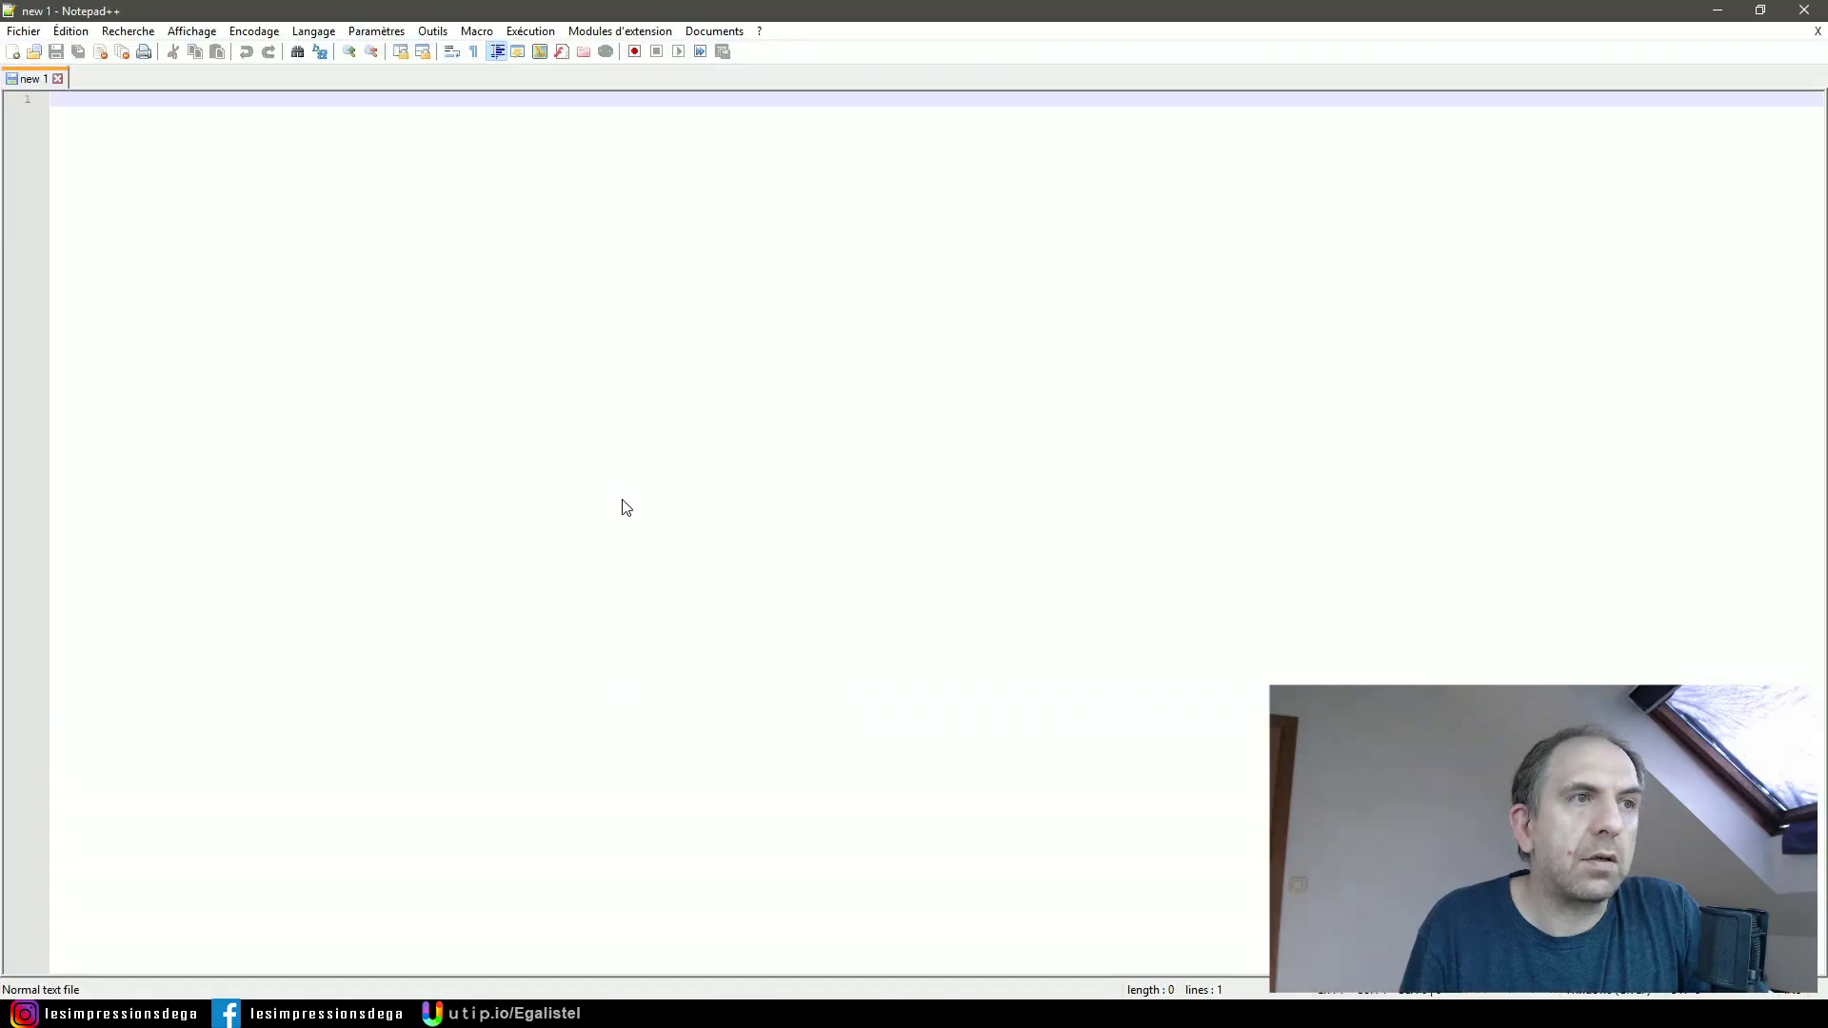
pyautogui.moveTo(286, 592); pyautogui.dragTo(620, 505)
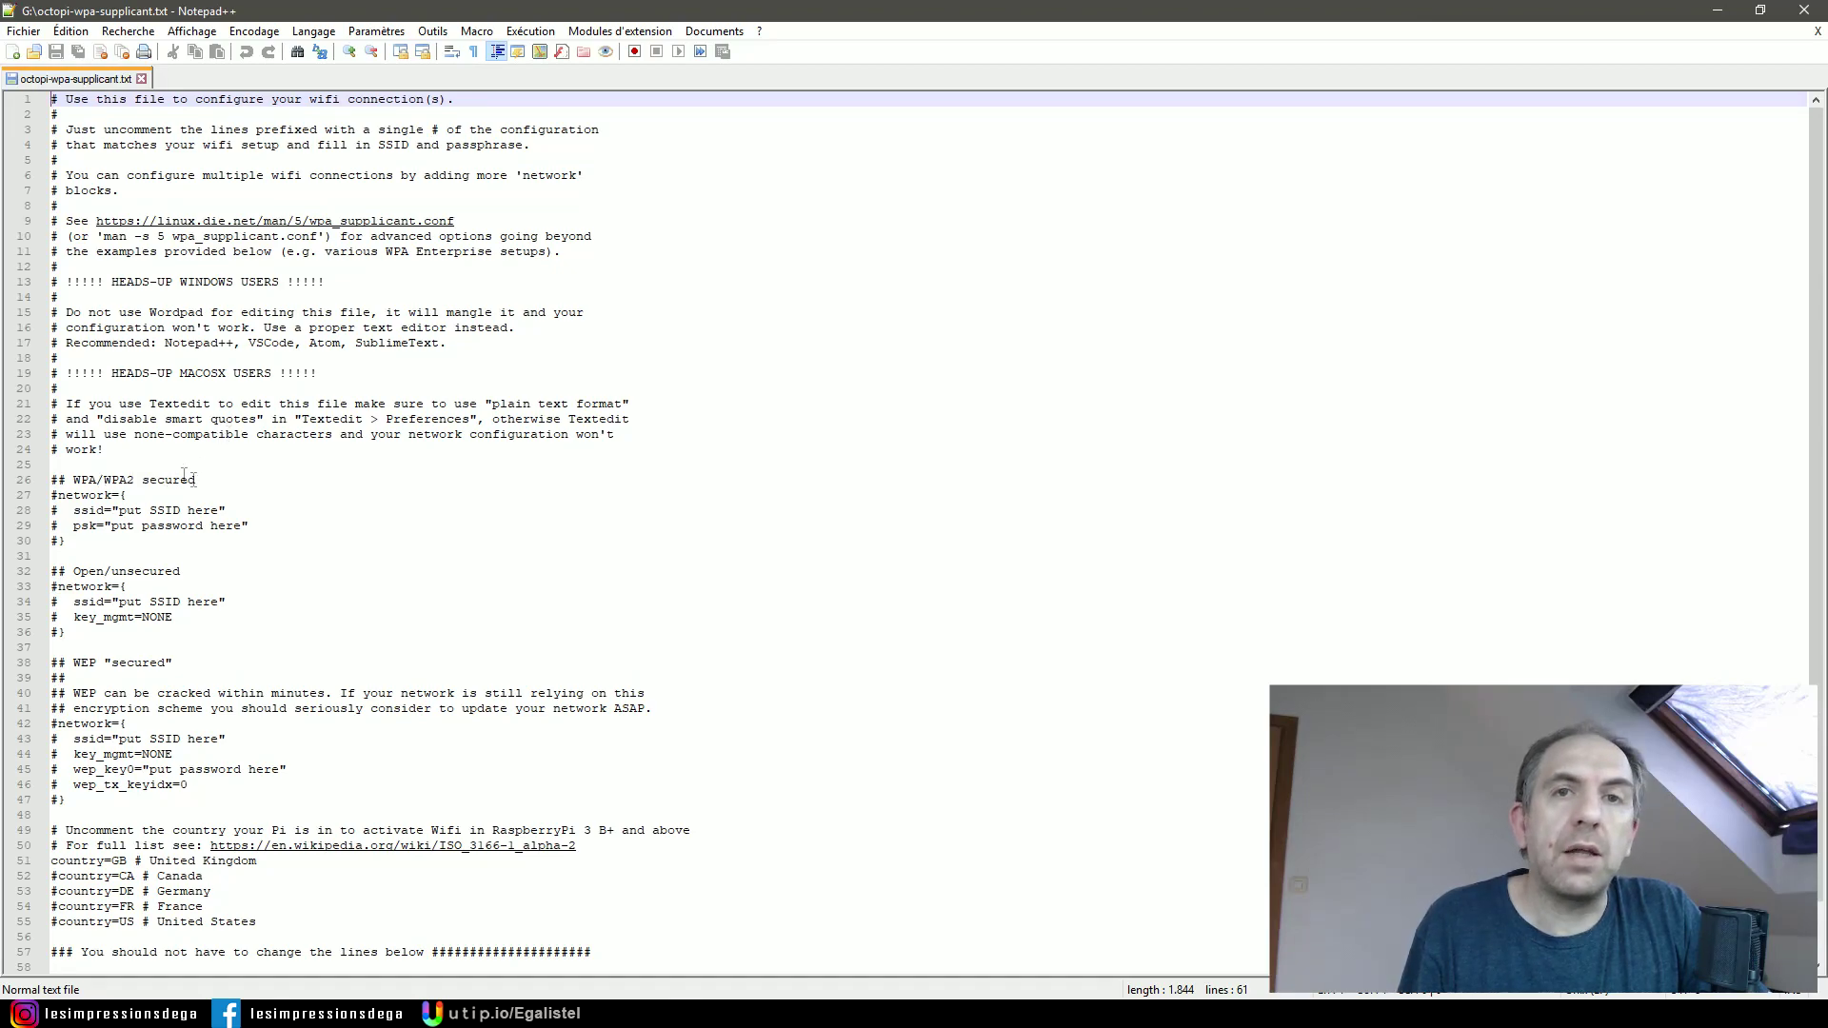
# Remove the # from the network={, ssid, psk and closing lines 27–30.
pyautogui.moveTo(118, 511); pyautogui.dragTo(219, 511)
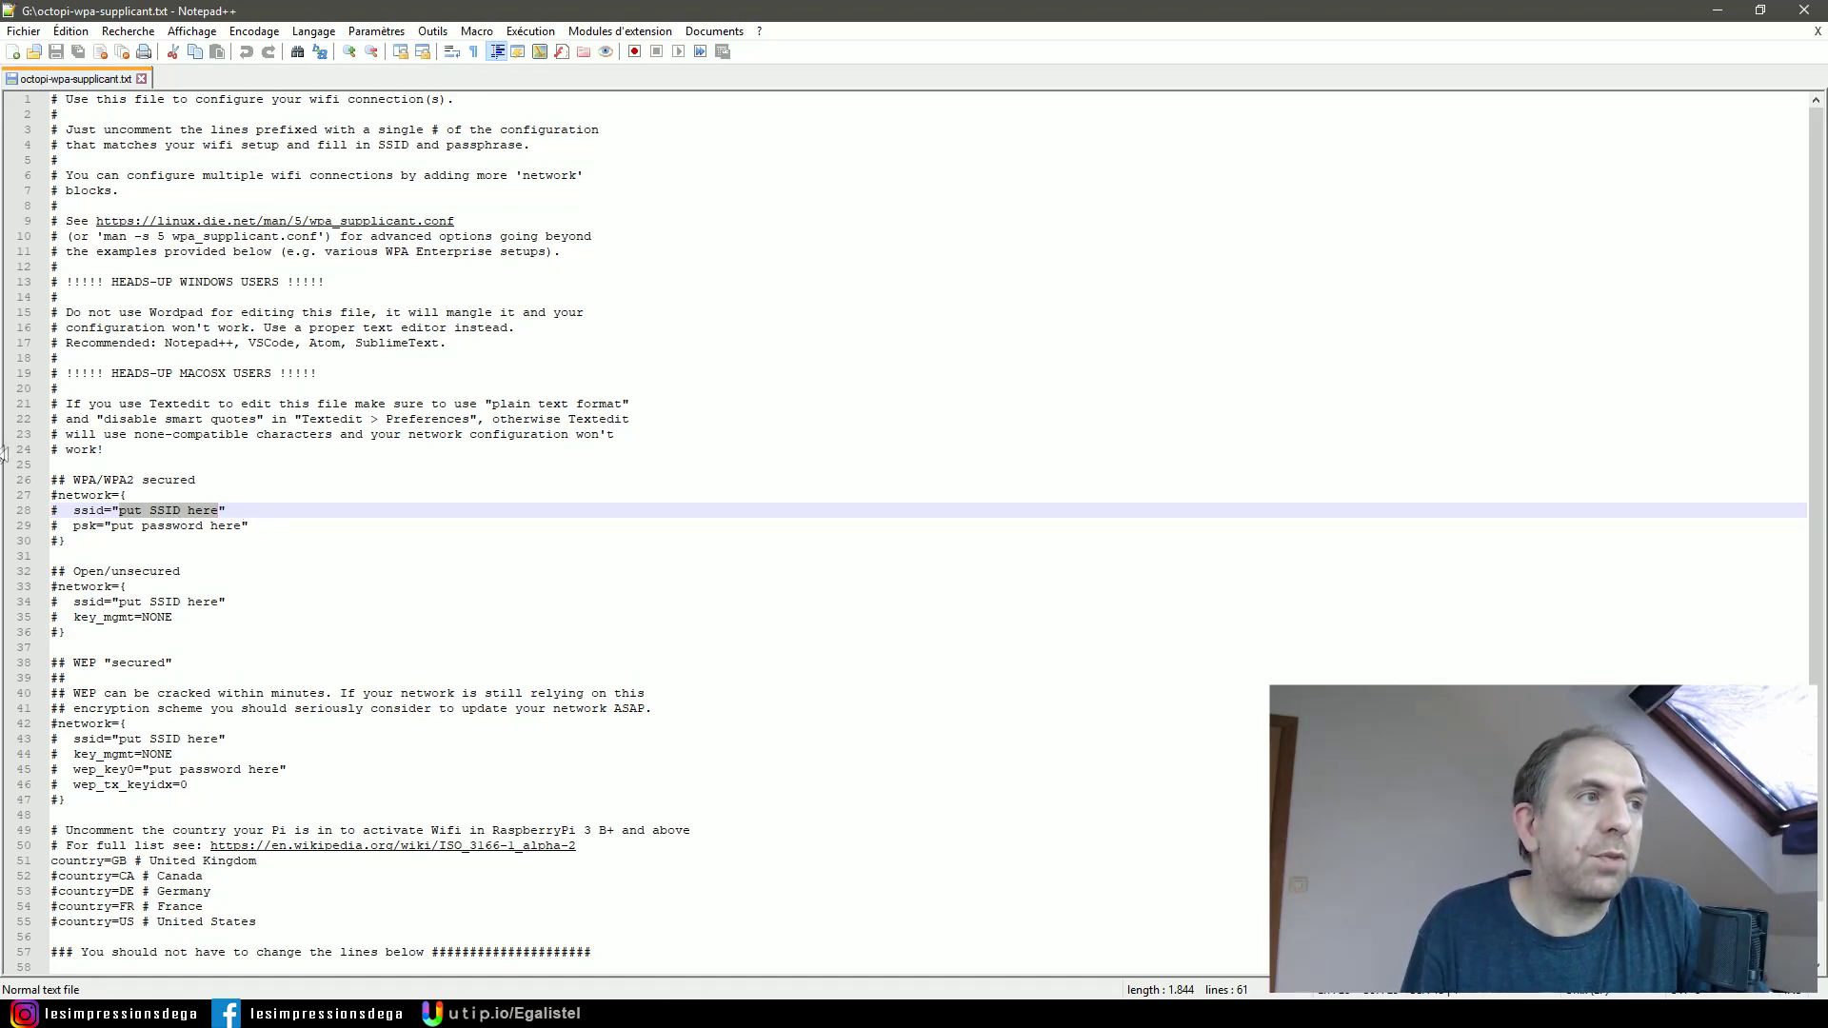
pyautogui.click(54, 494)
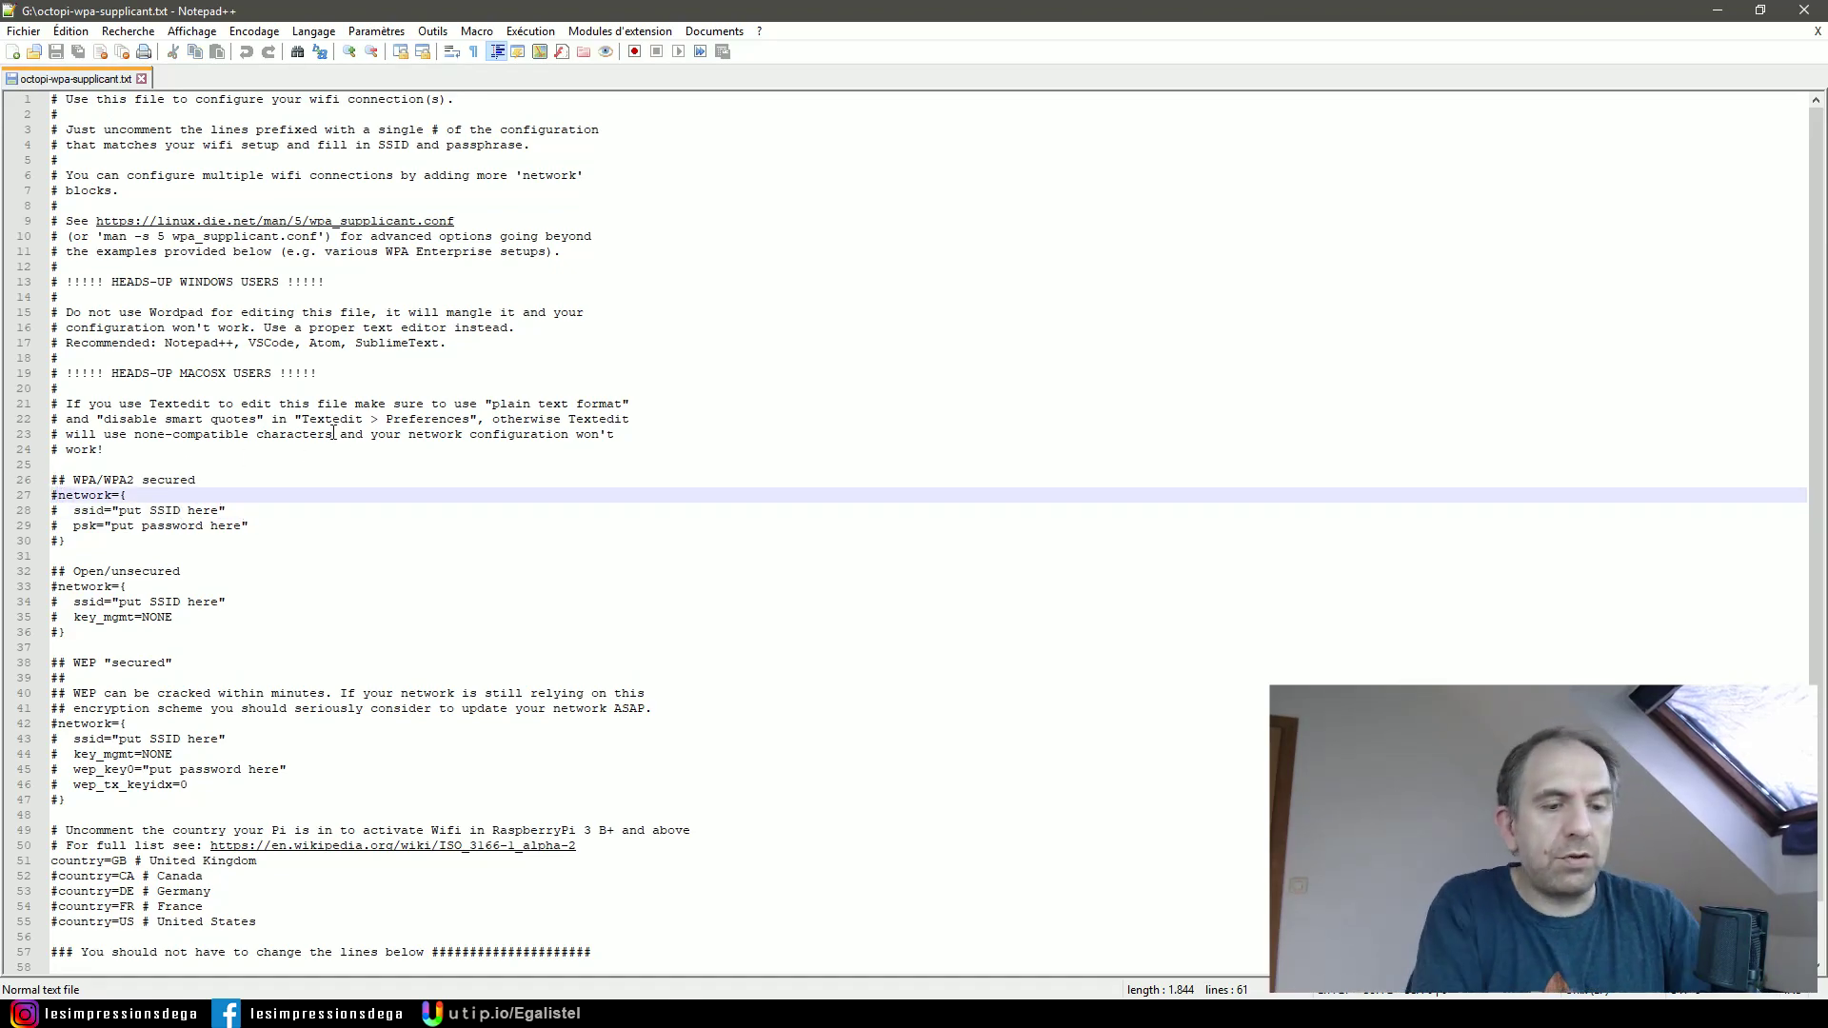
pyautogui.press('BackSpace')
pyautogui.press('Down')
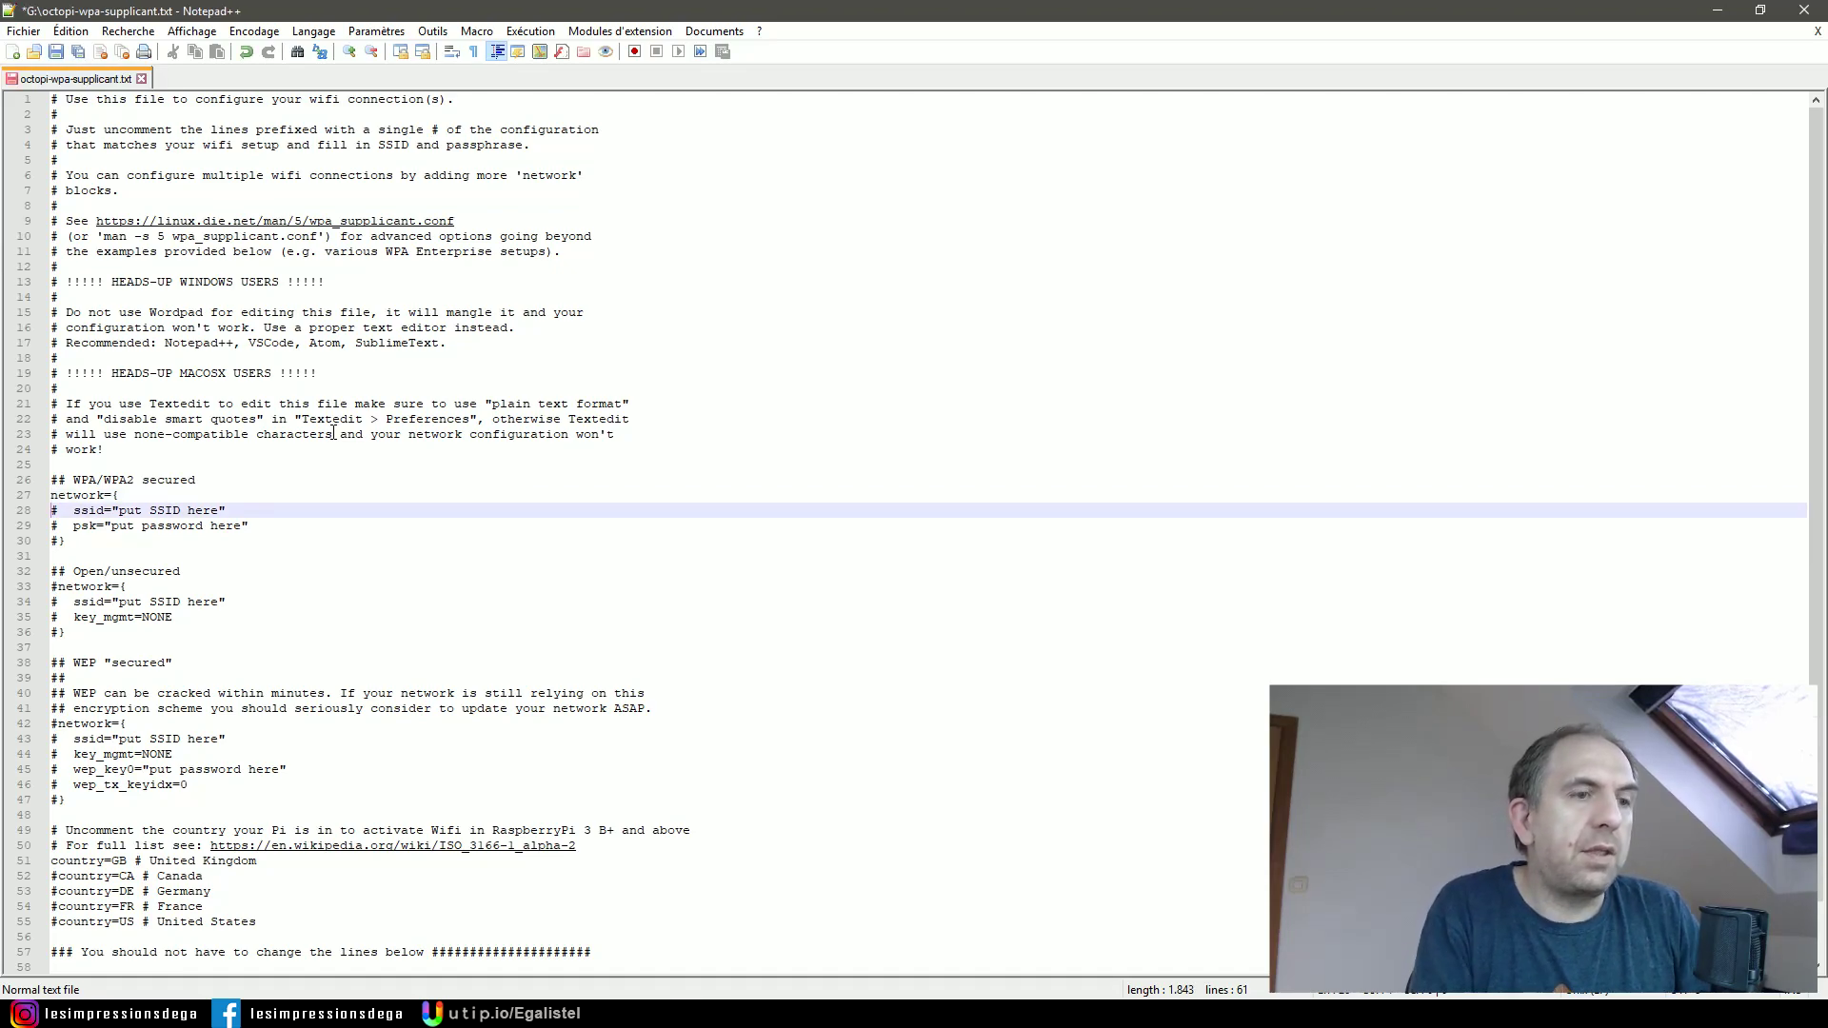
pyautogui.press('Delete')
pyautogui.press('Down')
pyautogui.press('Delete')
pyautogui.press('Down')
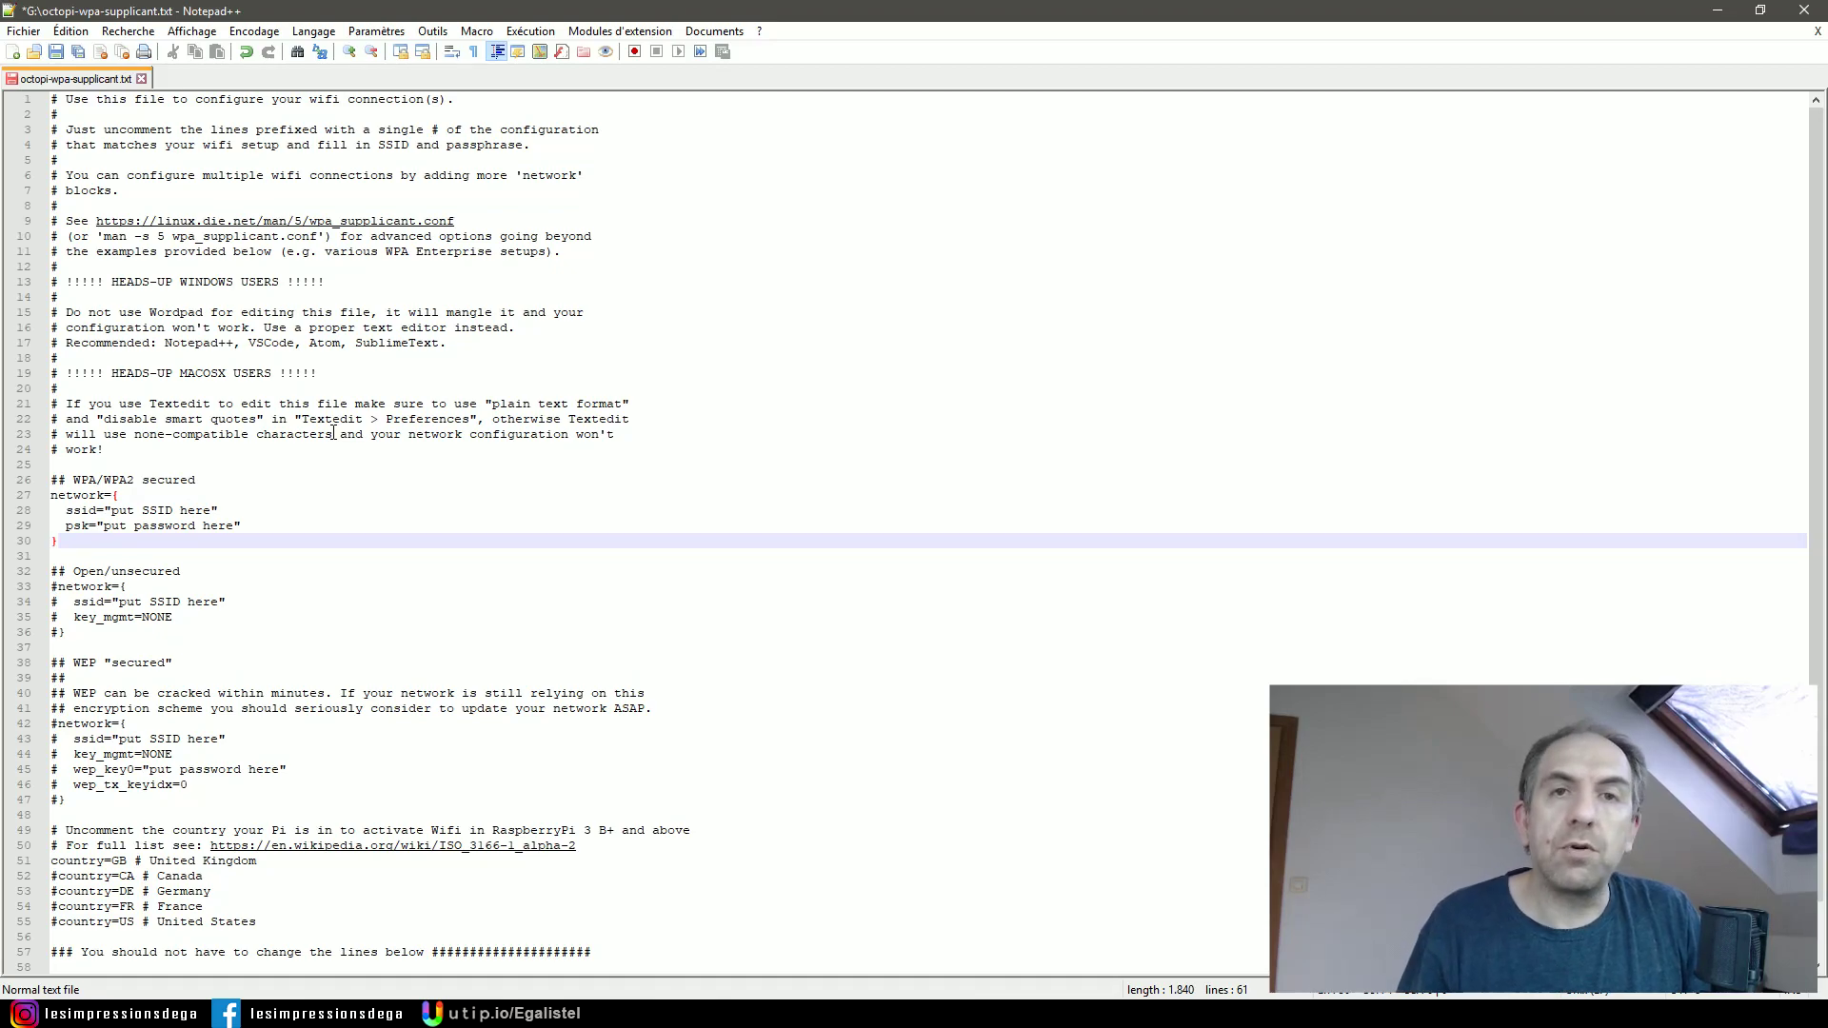
pyautogui.moveTo(112, 510); pyautogui.dragTo(210, 510)
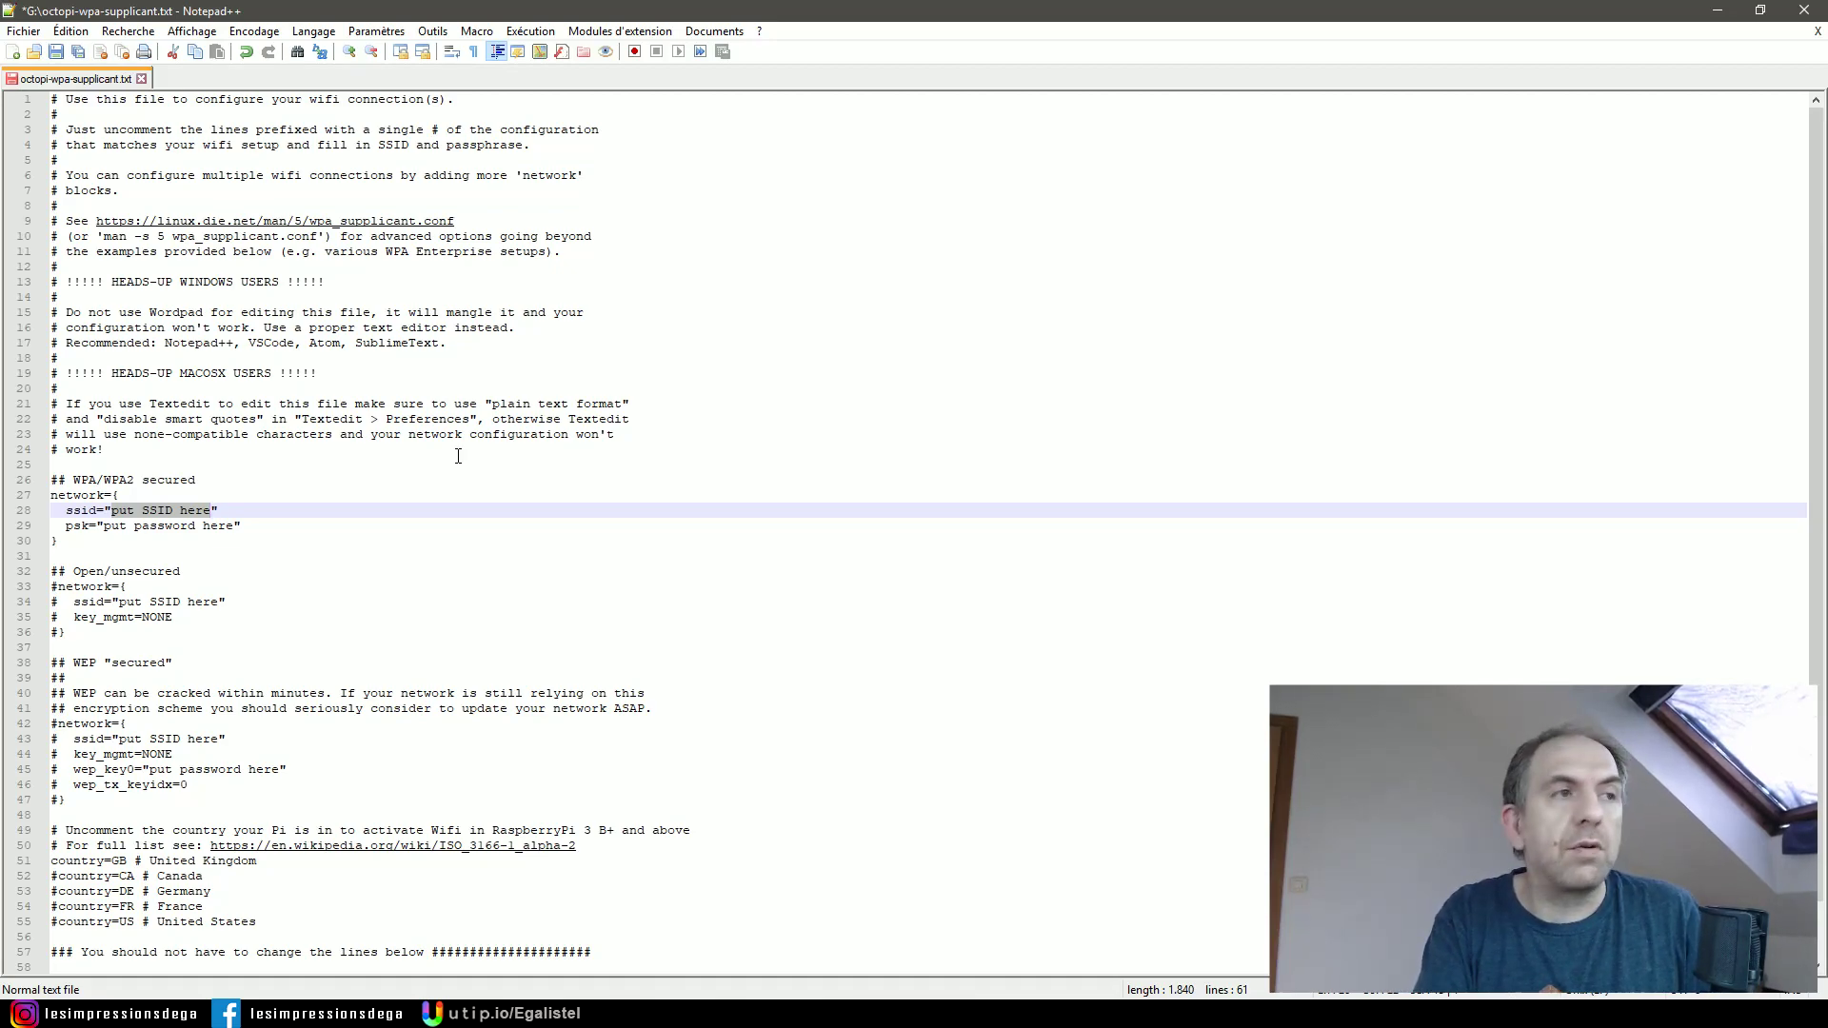
# Set ssid to Les impressions d'ega 5.0, enter the Wi-Fi password as psk, save, and close Notepad++.
pyautogui.write("Les impressions d'ega 5.0")
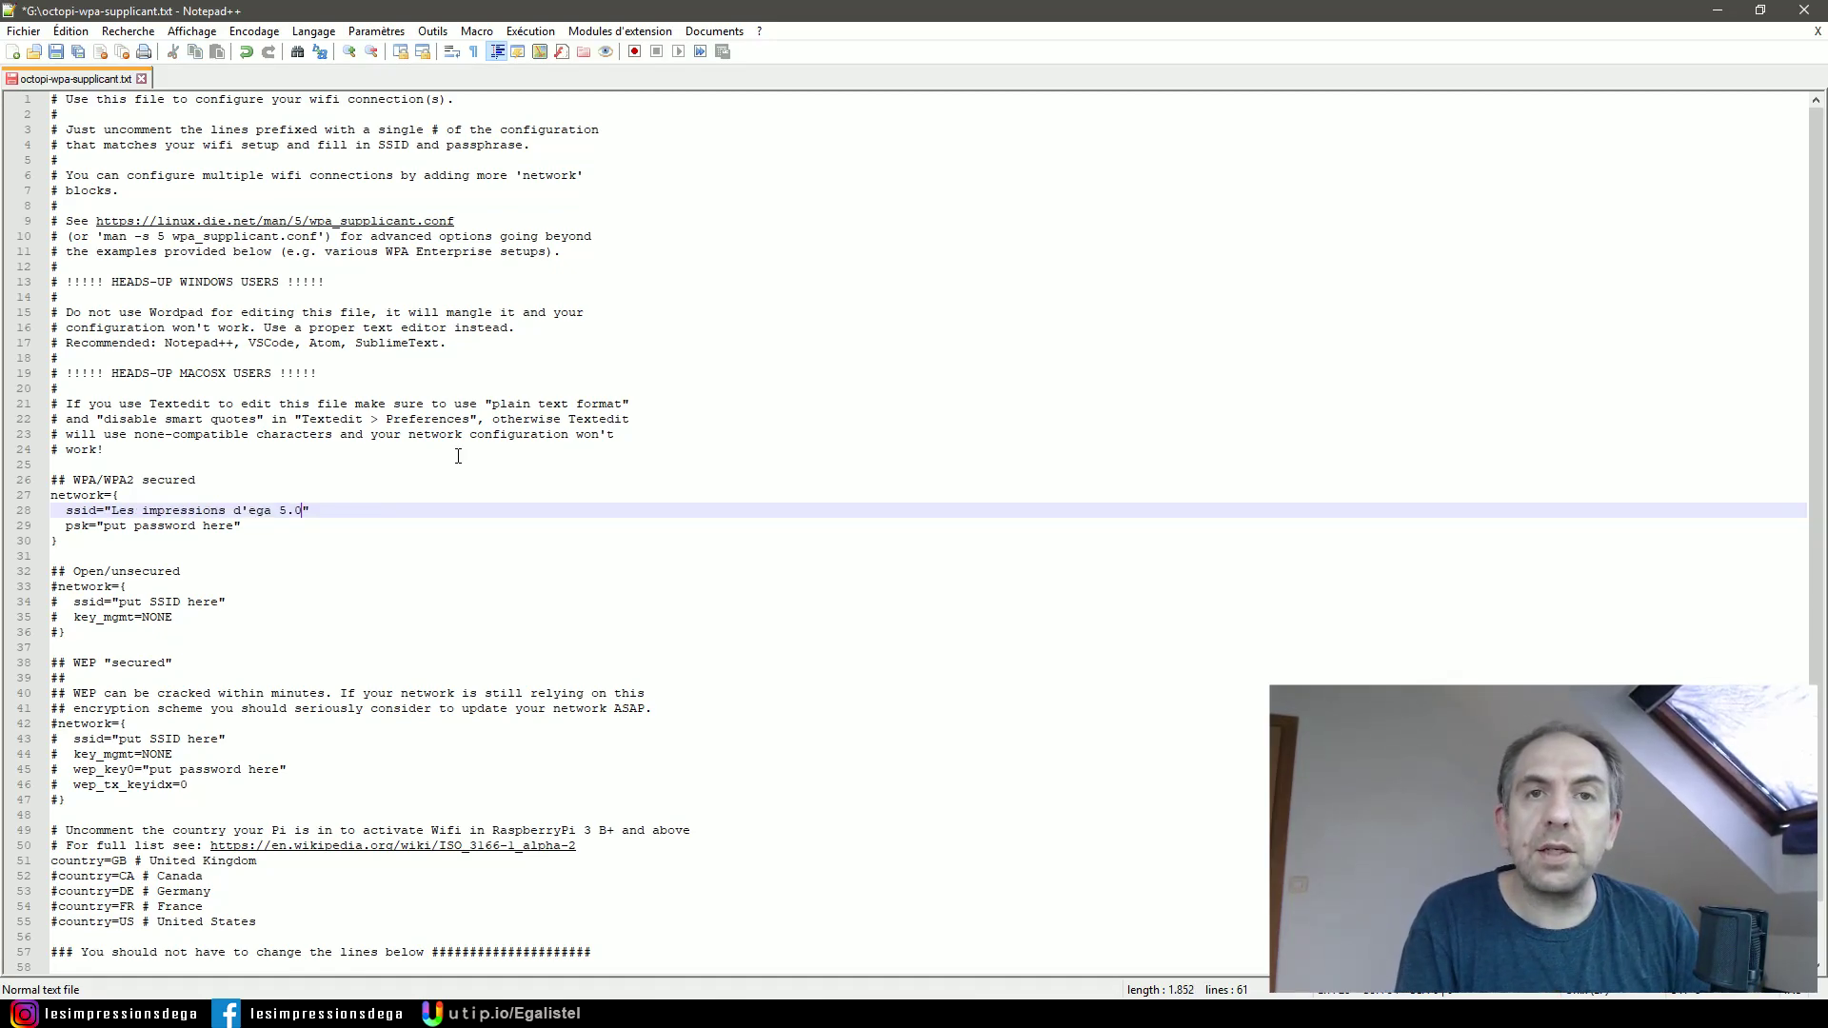
pyautogui.press('Down')
pyautogui.hotkey('shift', 'Left')
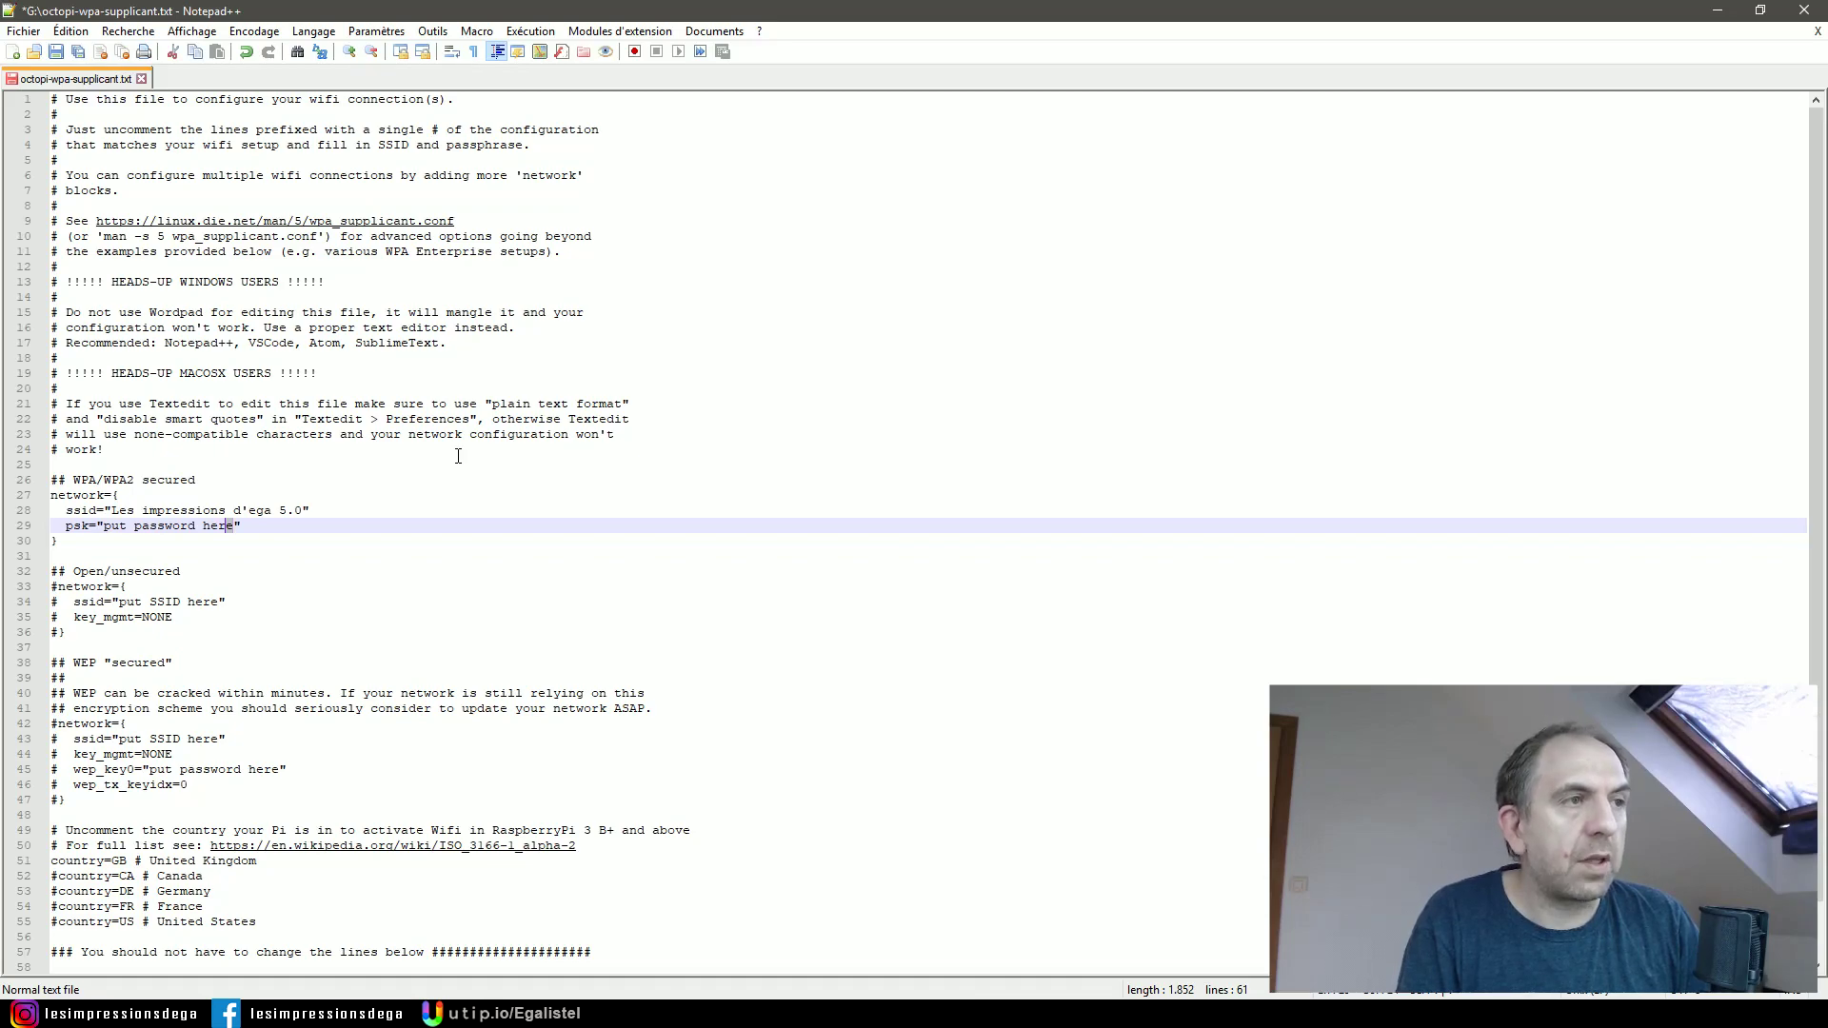
pyautogui.hotkey('shift', 'Left')
pyautogui.hotkey('shift', 'Left')
pyautogui.hotkey('shift', 'Left')
pyautogui.hotkey('shift', 'Left')
pyautogui.hotkey('shift', 'Left')
pyautogui.hotkey('shift', 'Left')
pyautogui.hotkey('shift', 'Left')
pyautogui.hotkey('shift', 'Left')
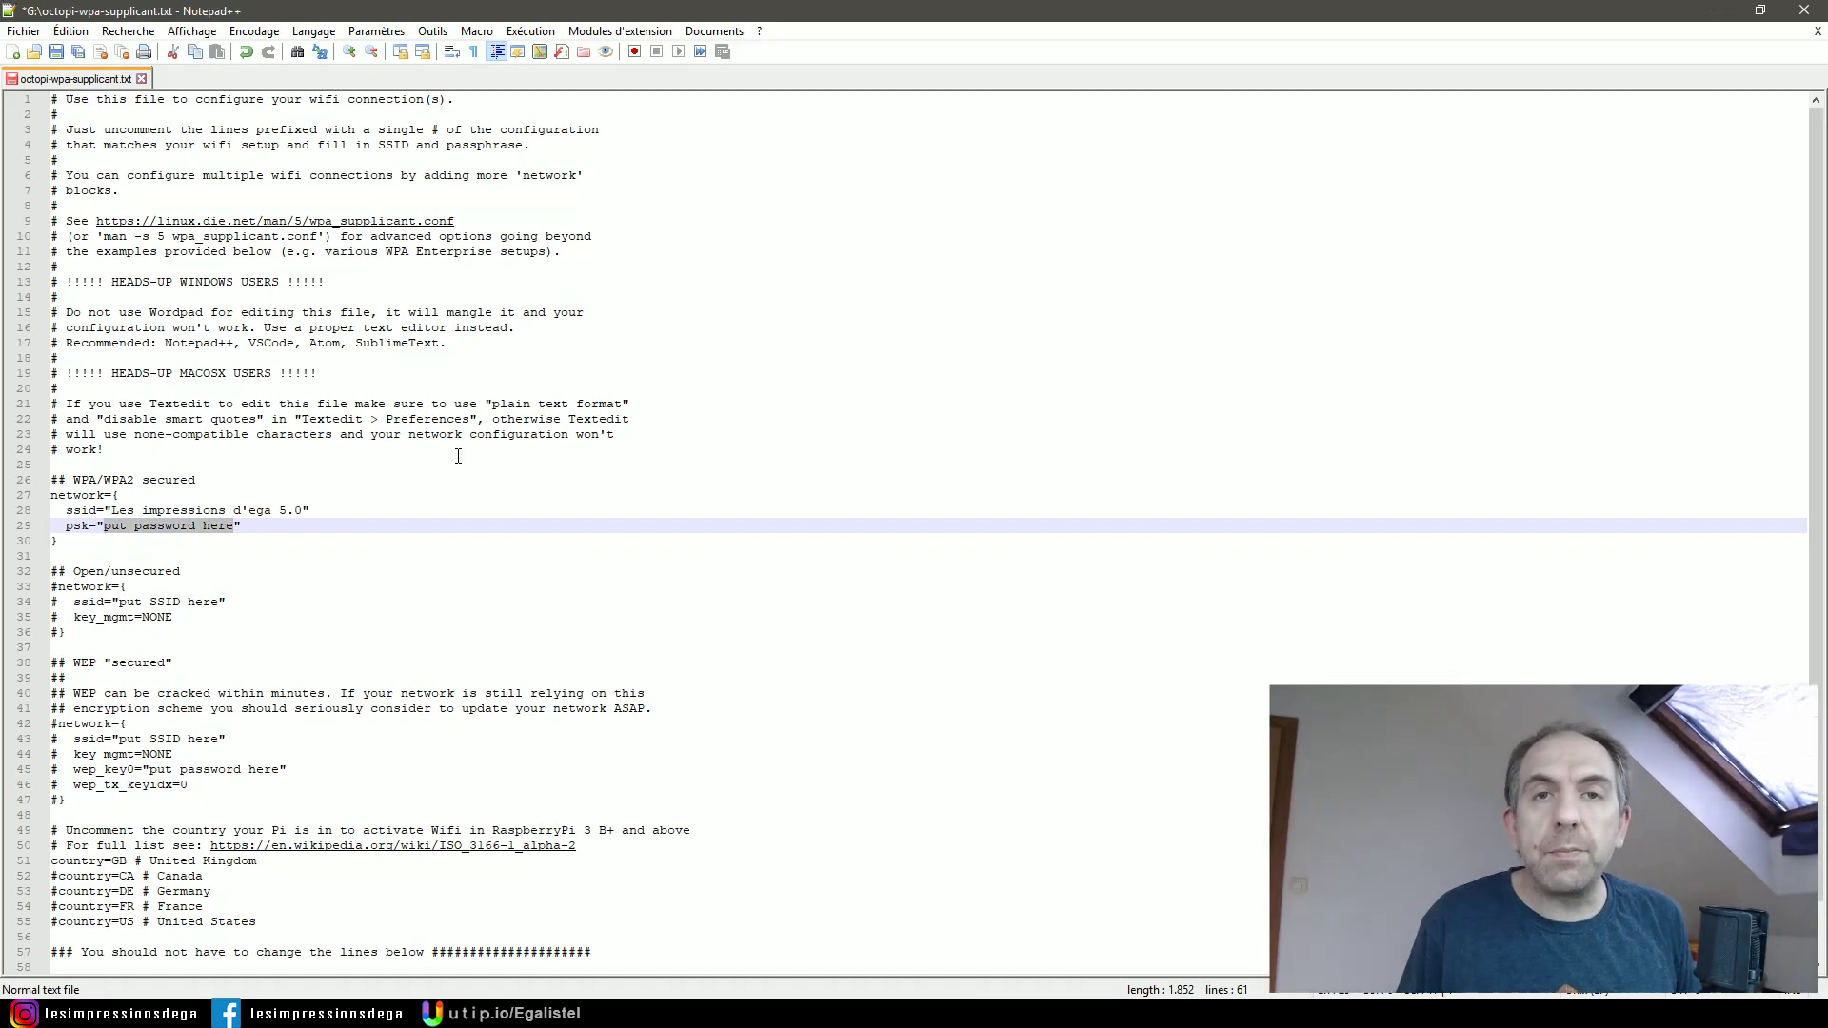
pyautogui.hotkey('ctrl', 'v')
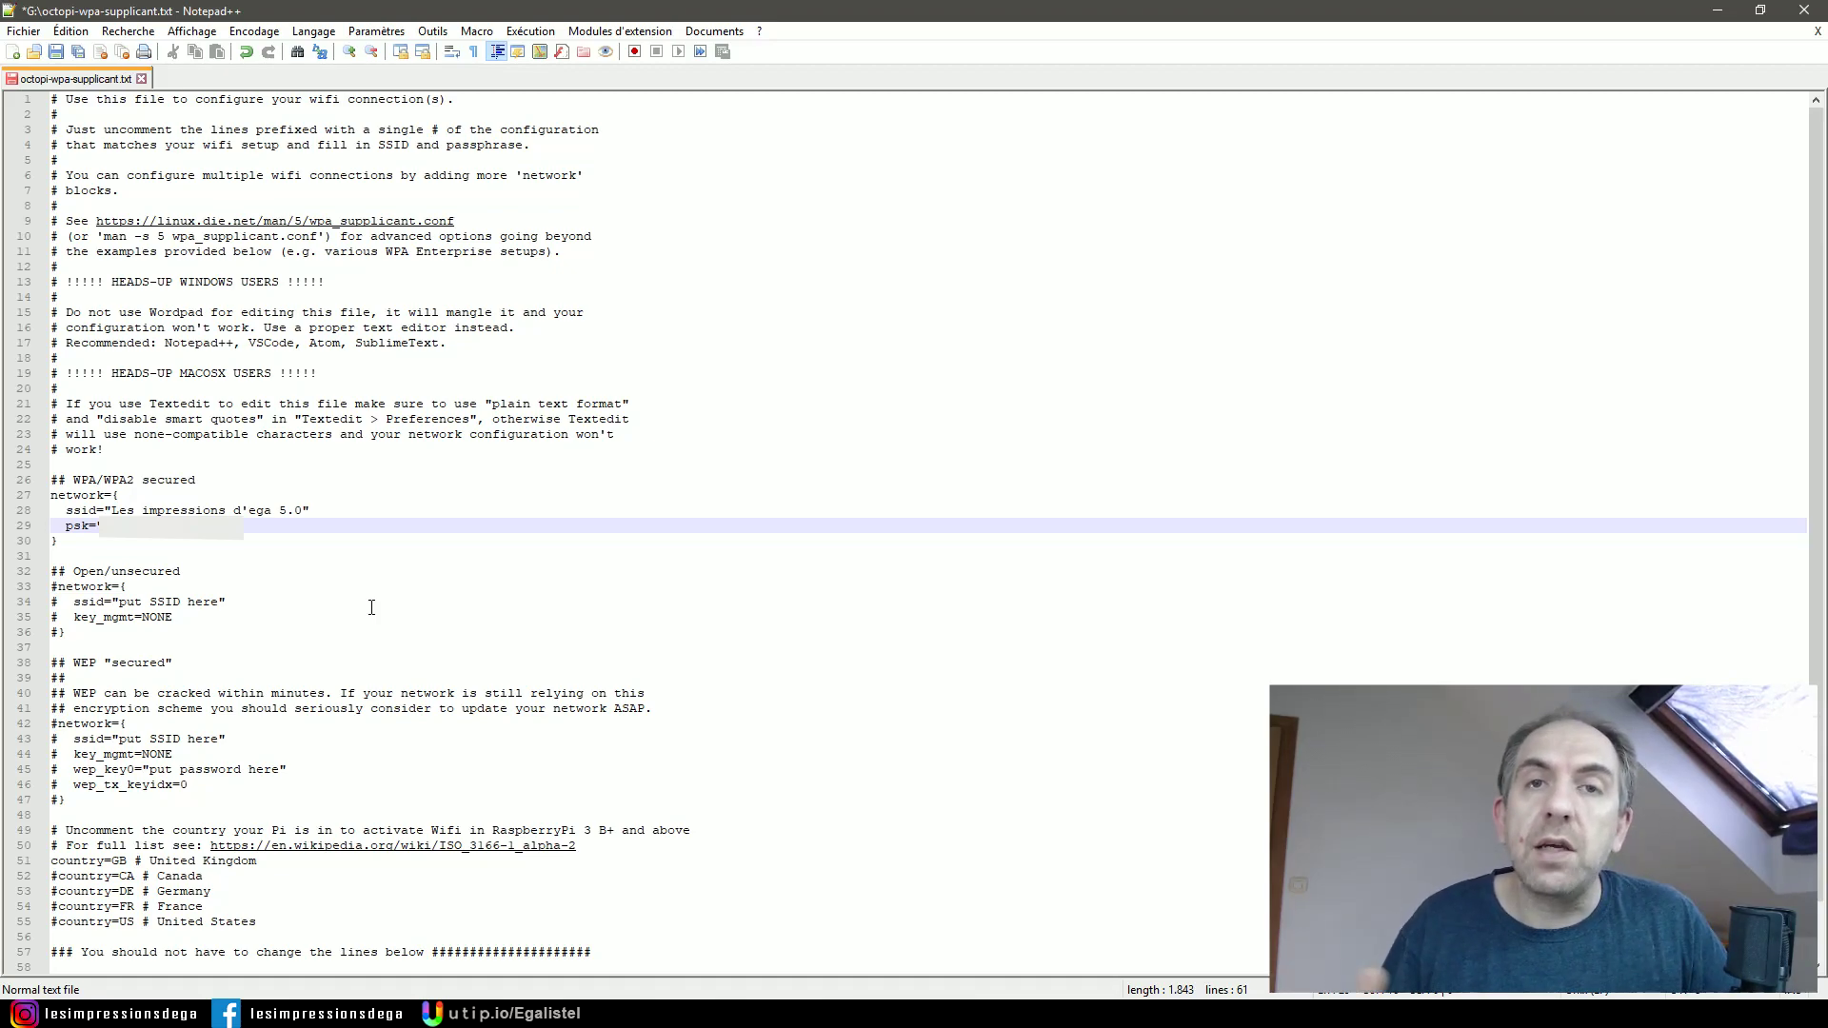
pyautogui.hotkey('ctrl', 's')
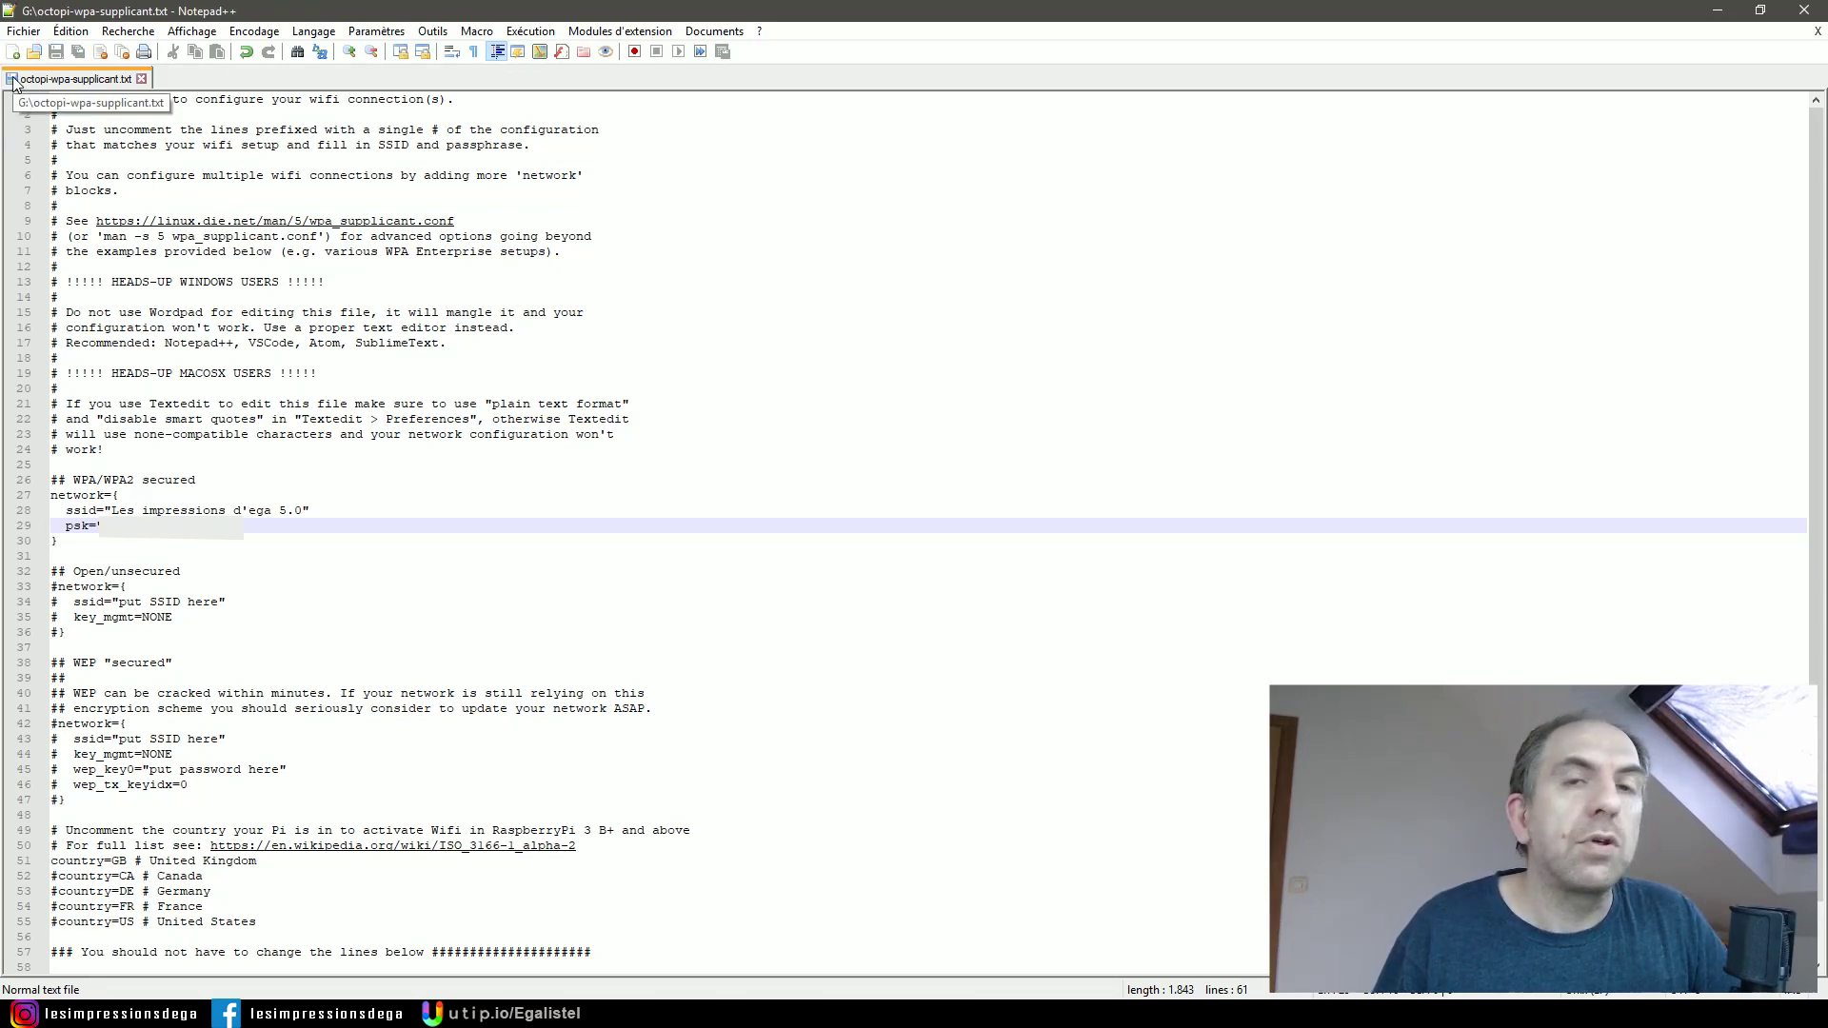
pyautogui.click(1805, 10)
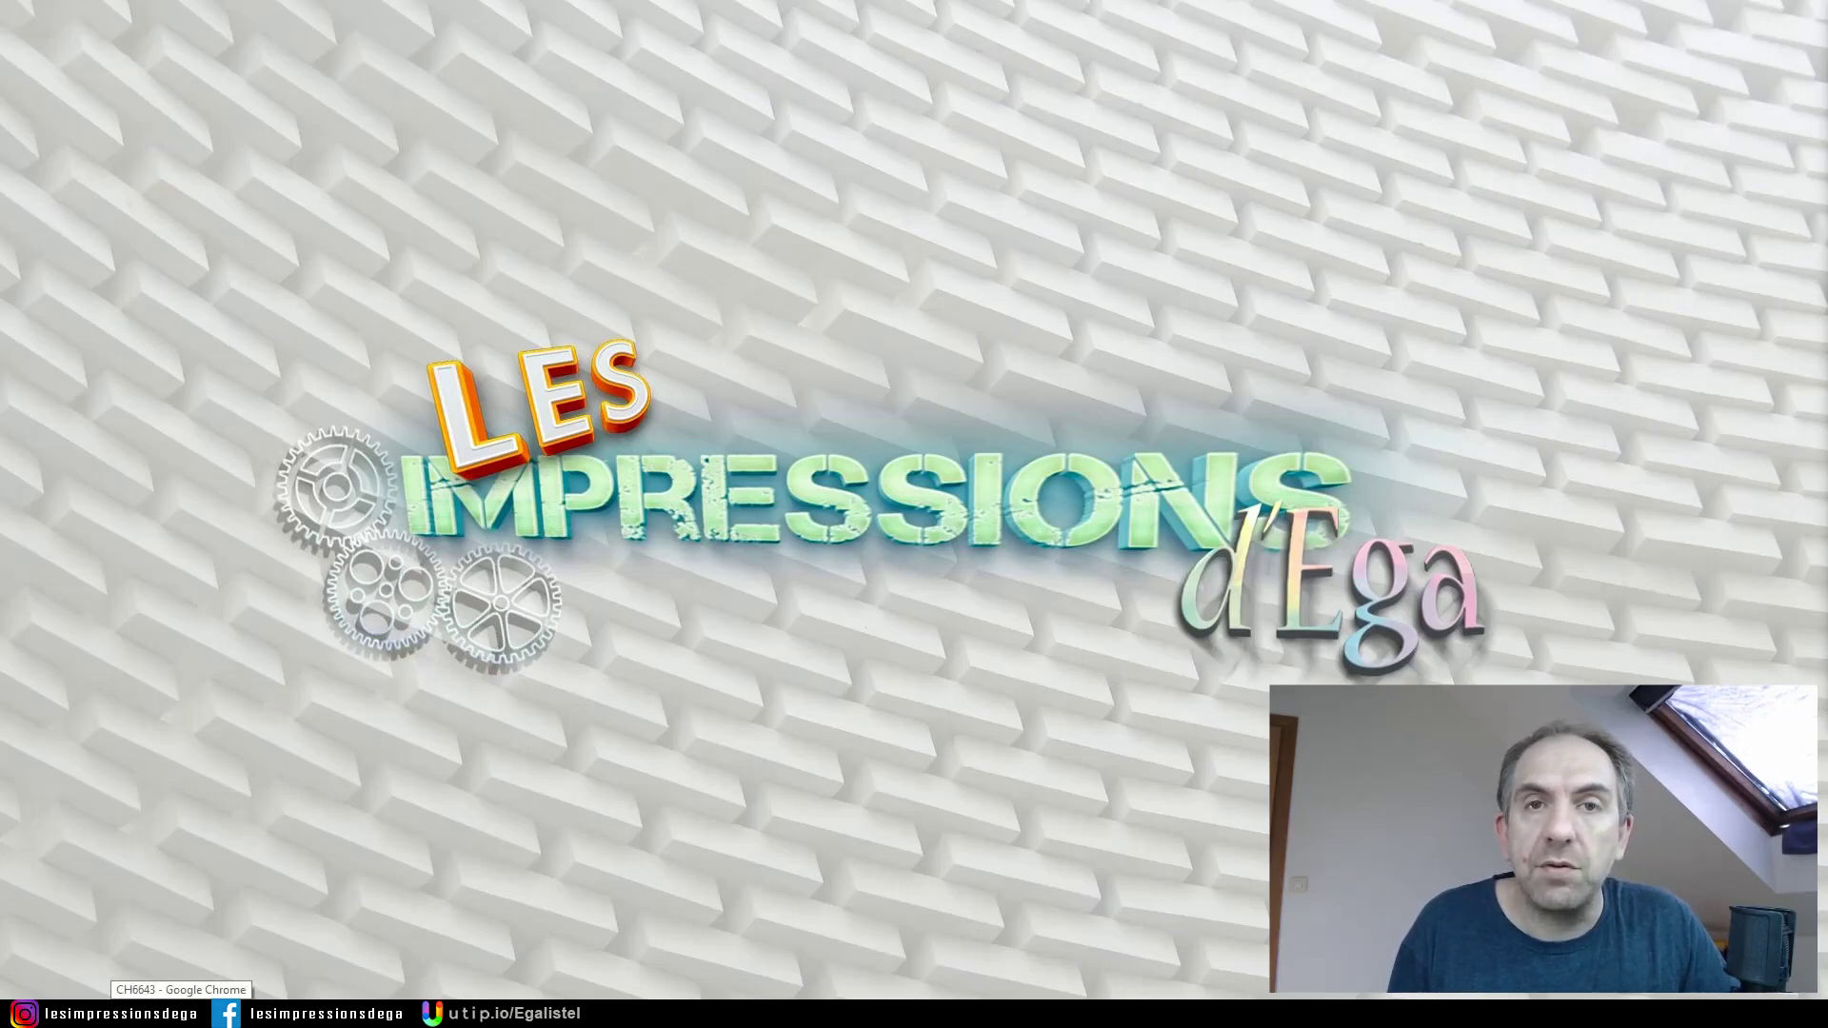
# Bring the Chrome window with the CBN router page back from the taskbar.
pyautogui.click(181, 1010)
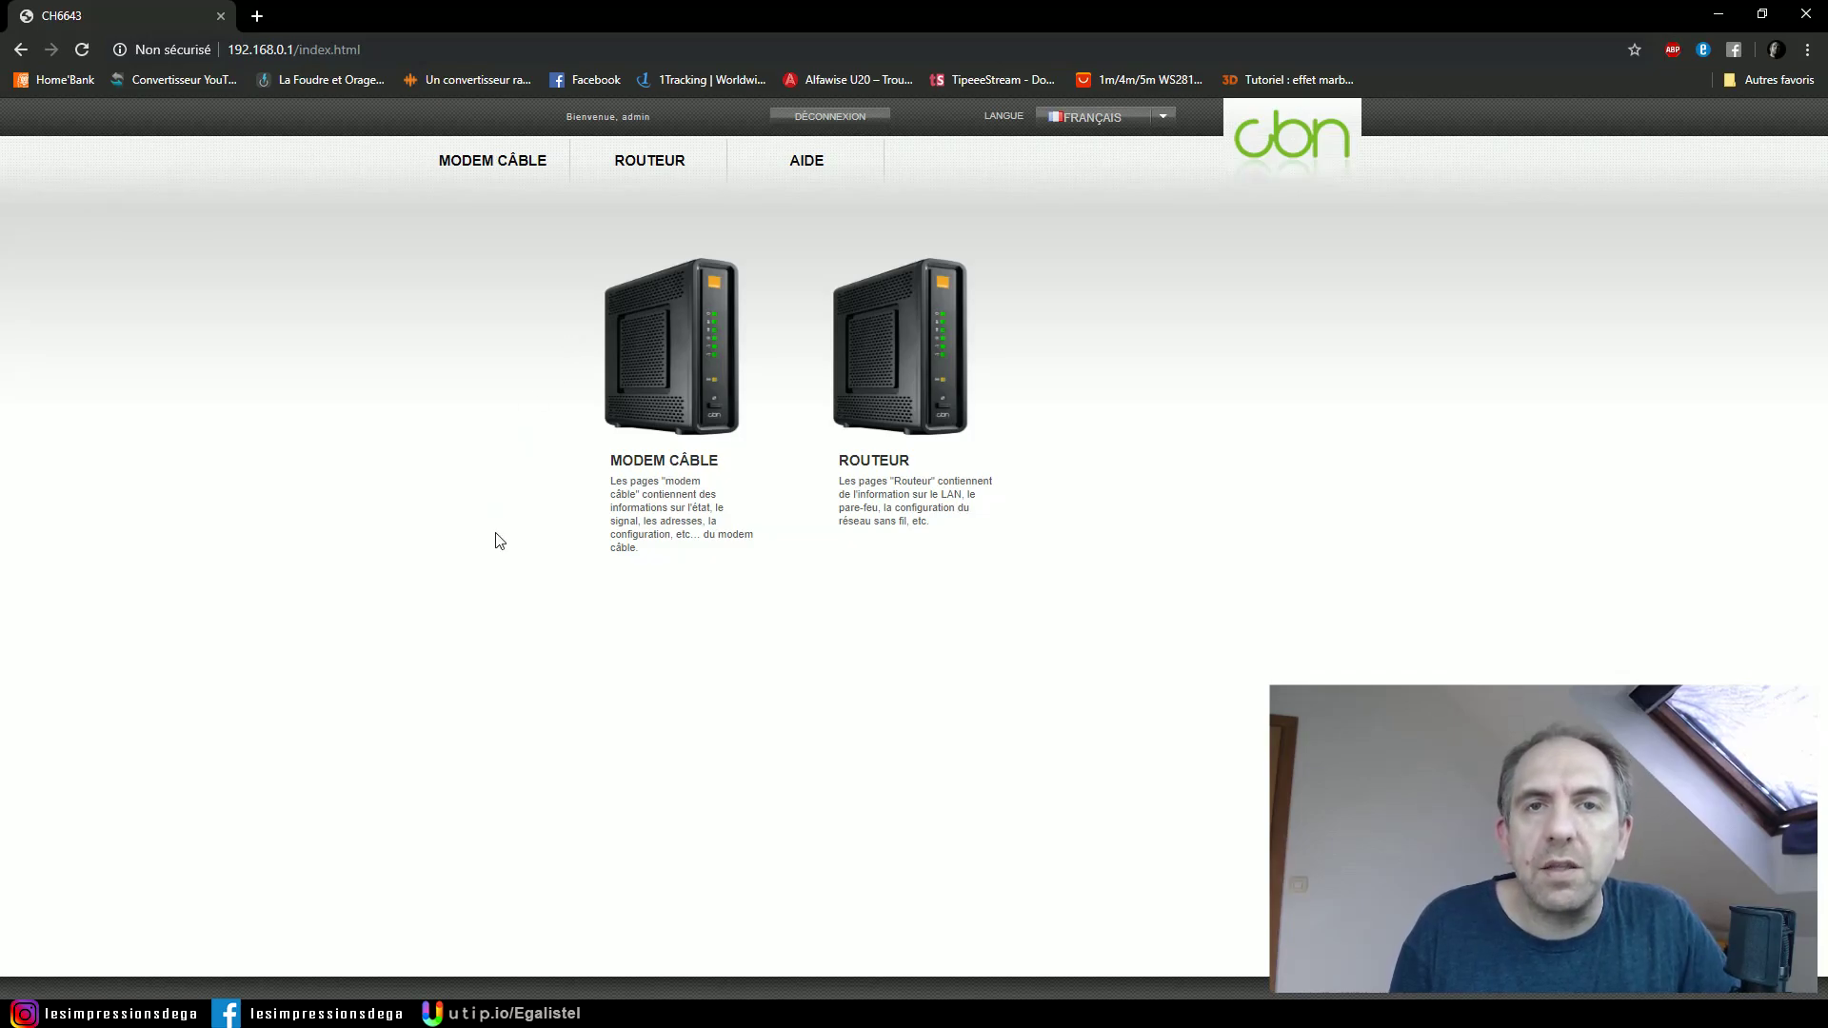
pyautogui.moveTo(648, 160)
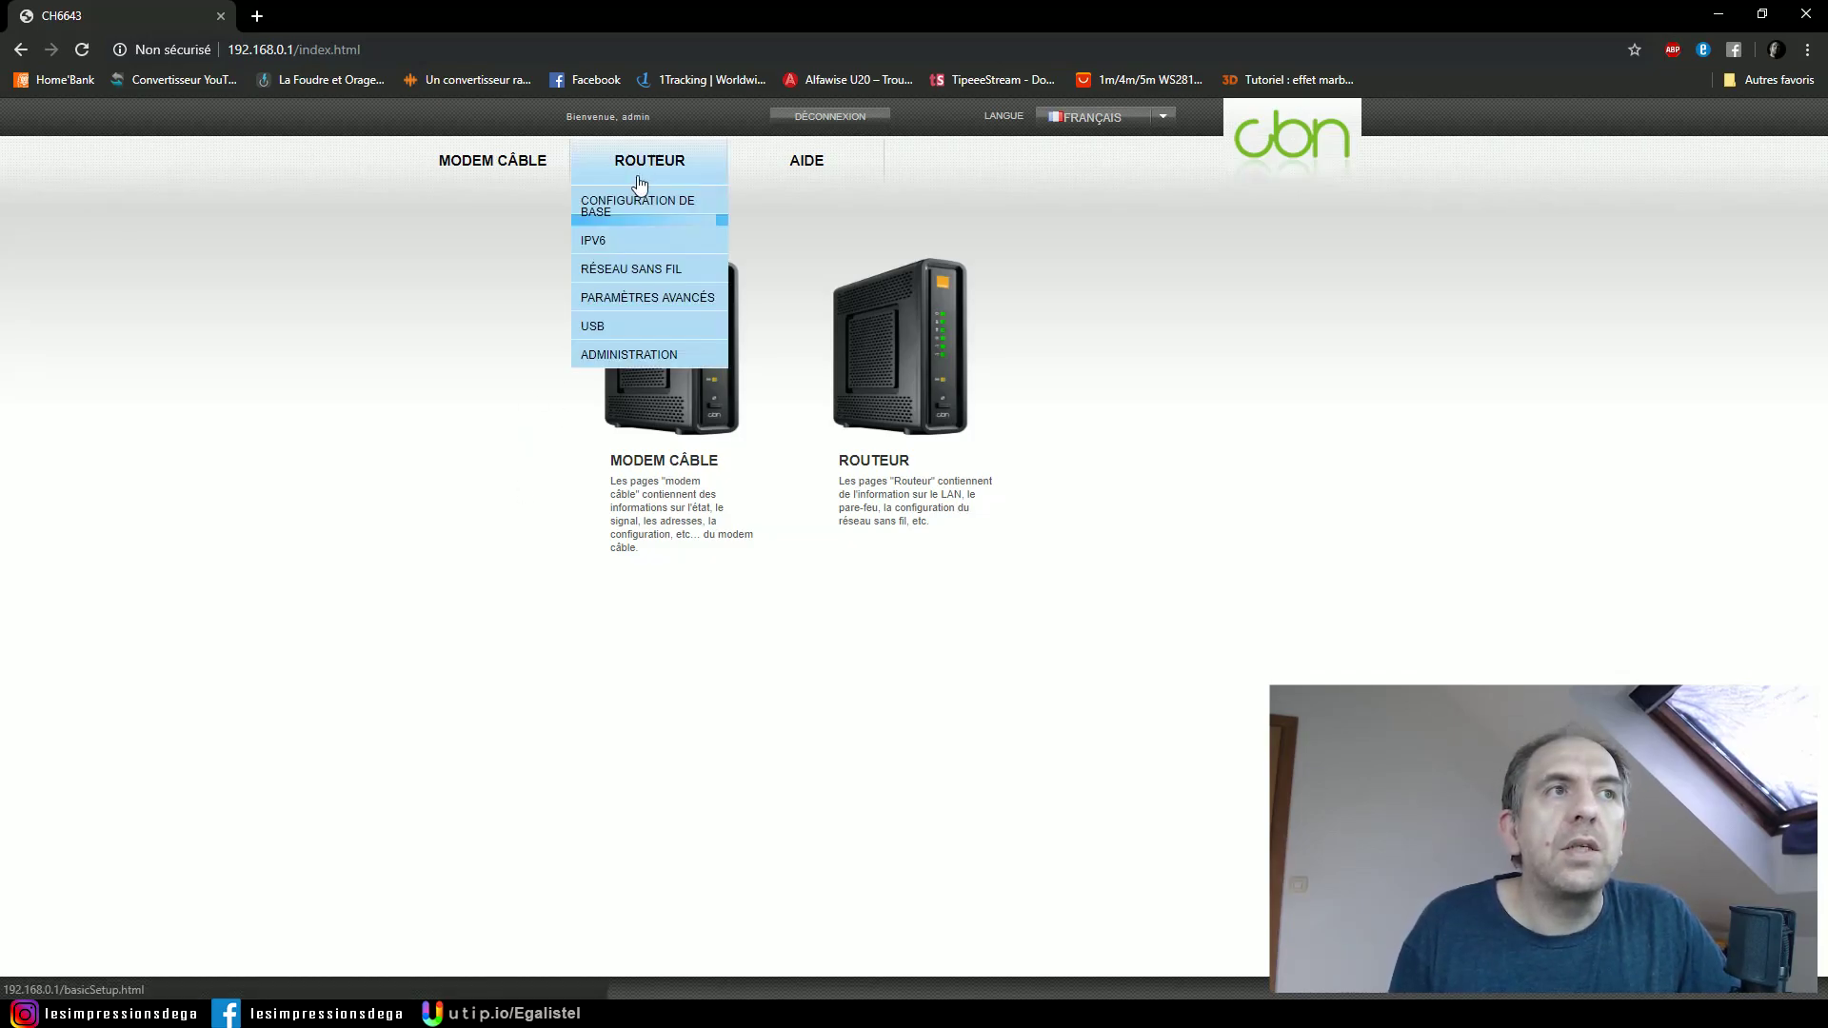
# Go to the router's DHCP settings page and scroll down to the DHCP client tables.
pyautogui.moveTo(637, 206)
pyautogui.click(763, 231)
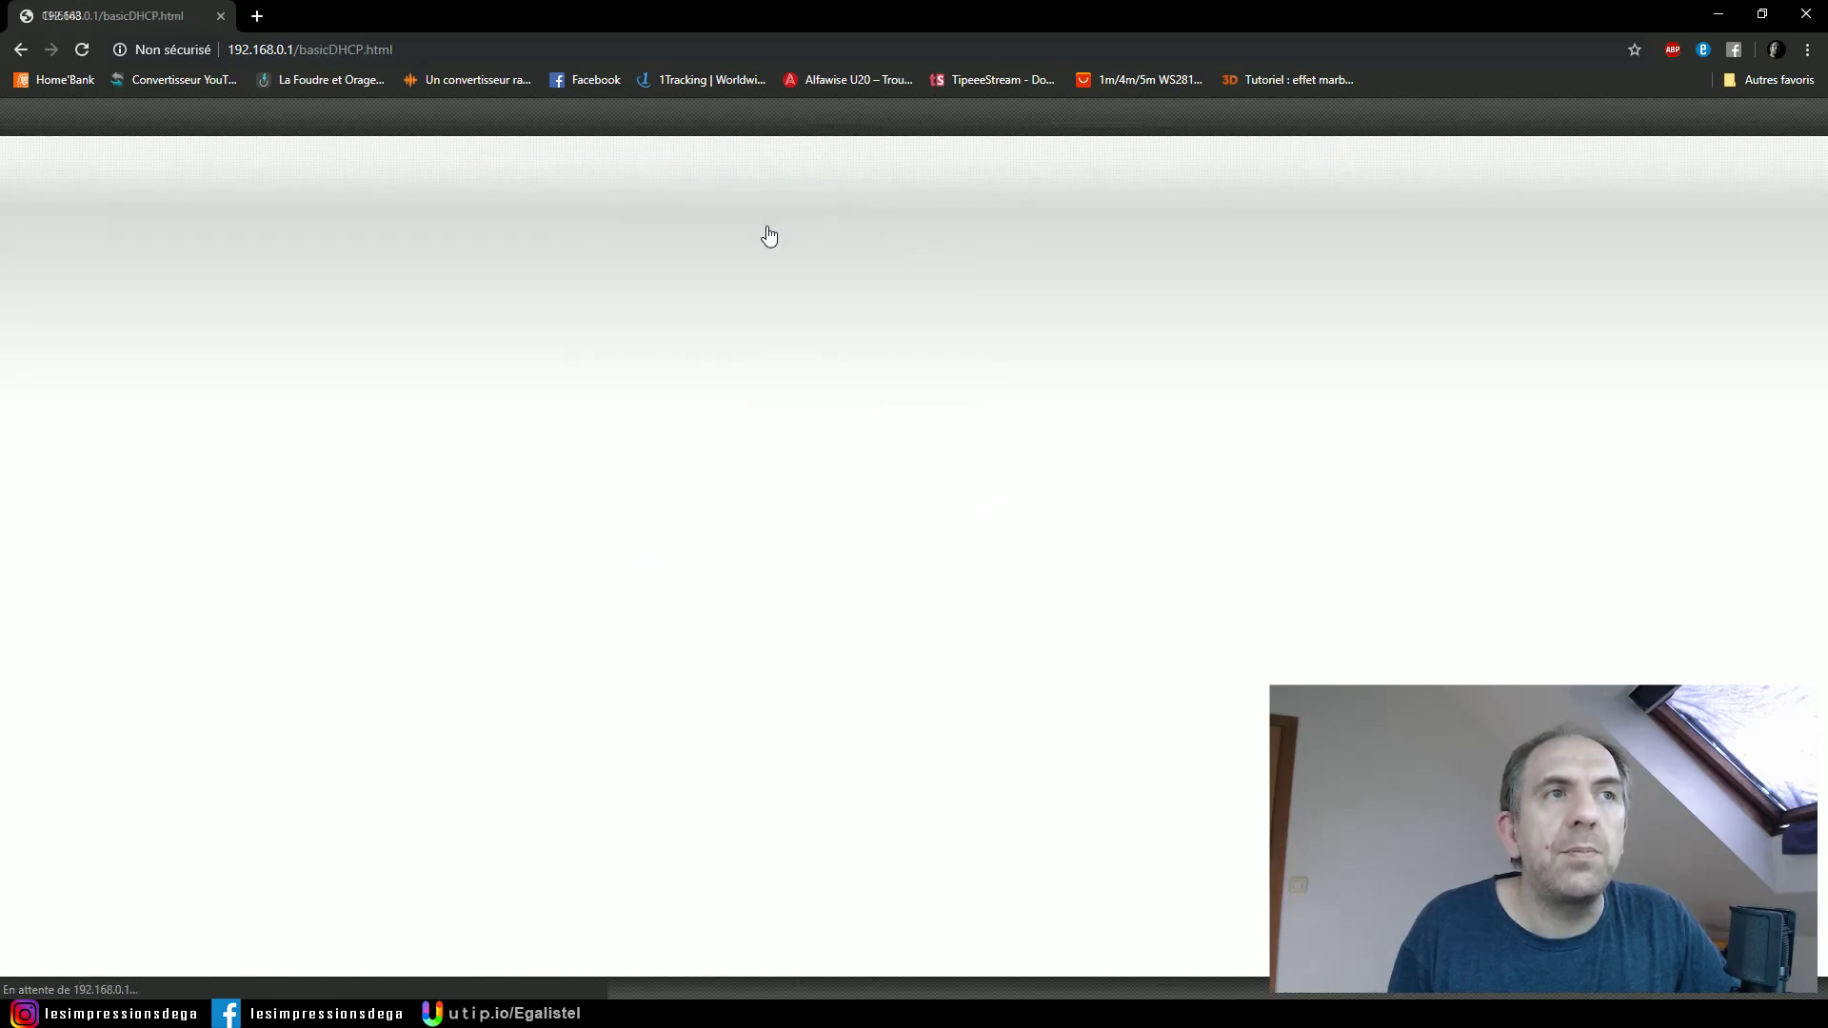
pyautogui.scroll(-3, 266, 486)
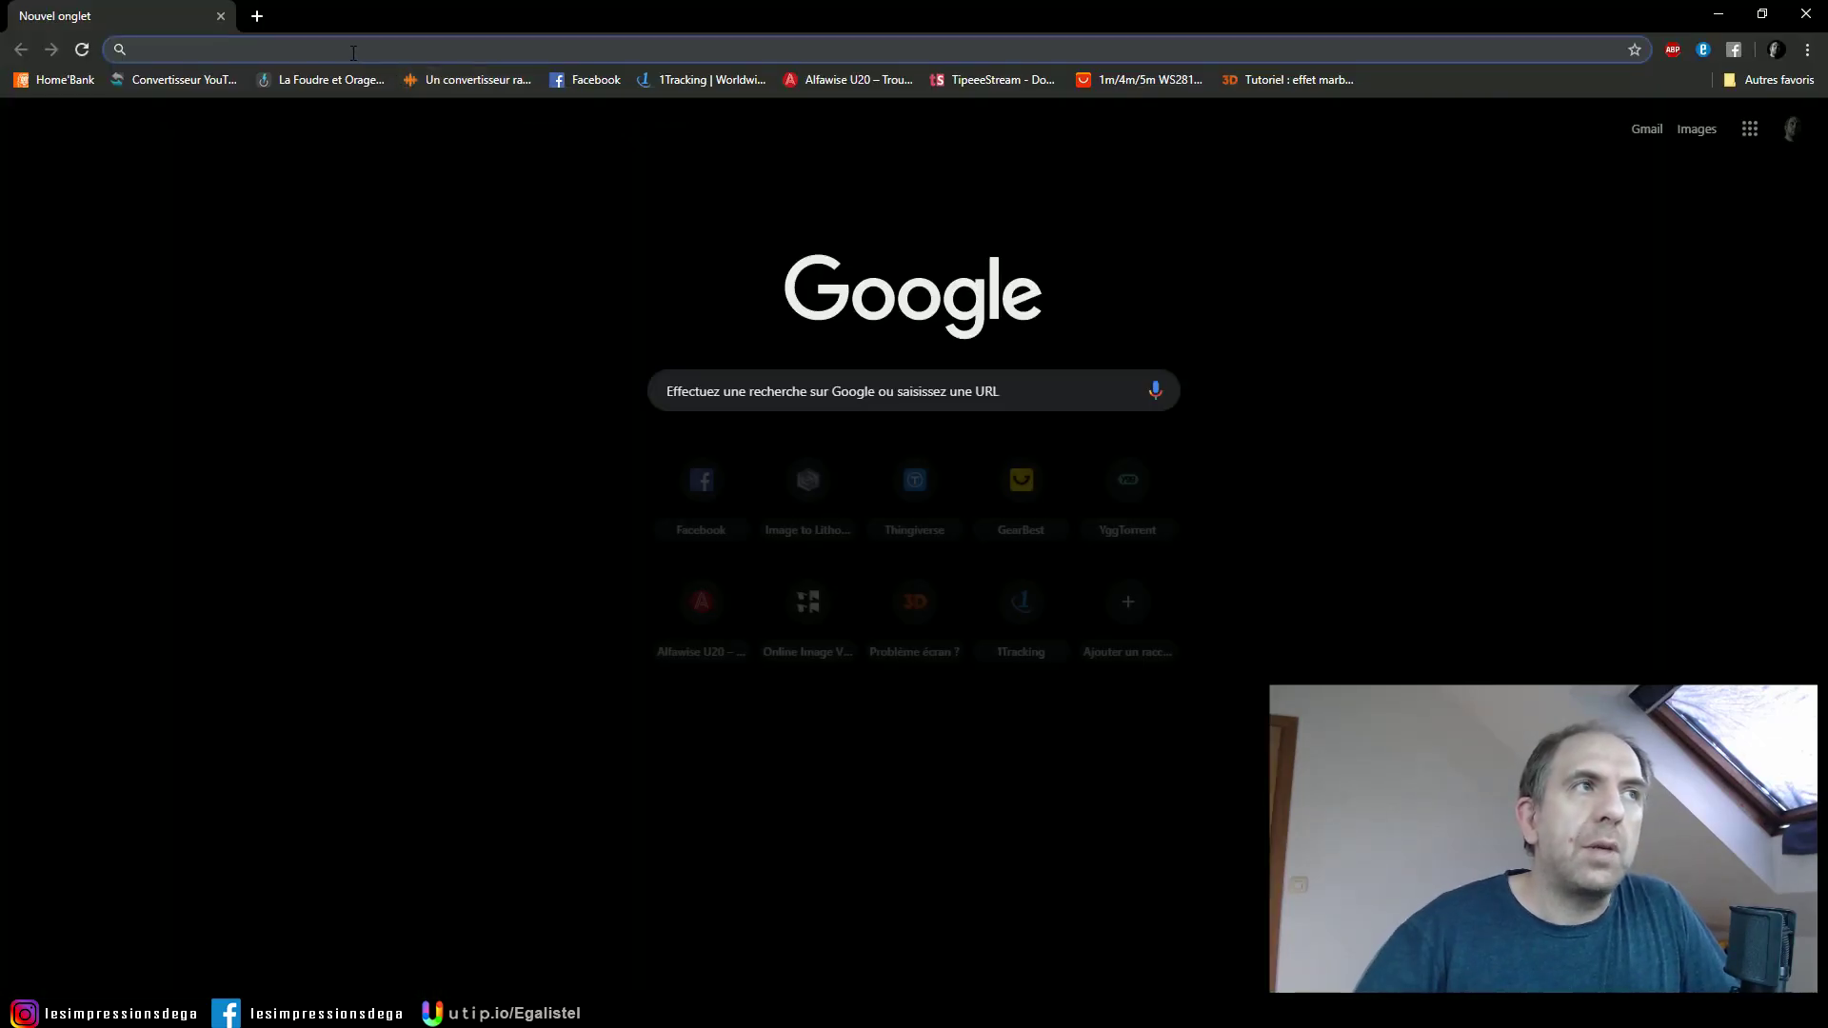
# Load OctoPrint at 192.168.0.110 and create the admin account with access control kept enabled.
pyautogui.write('192.1')
pyautogui.press('Return')
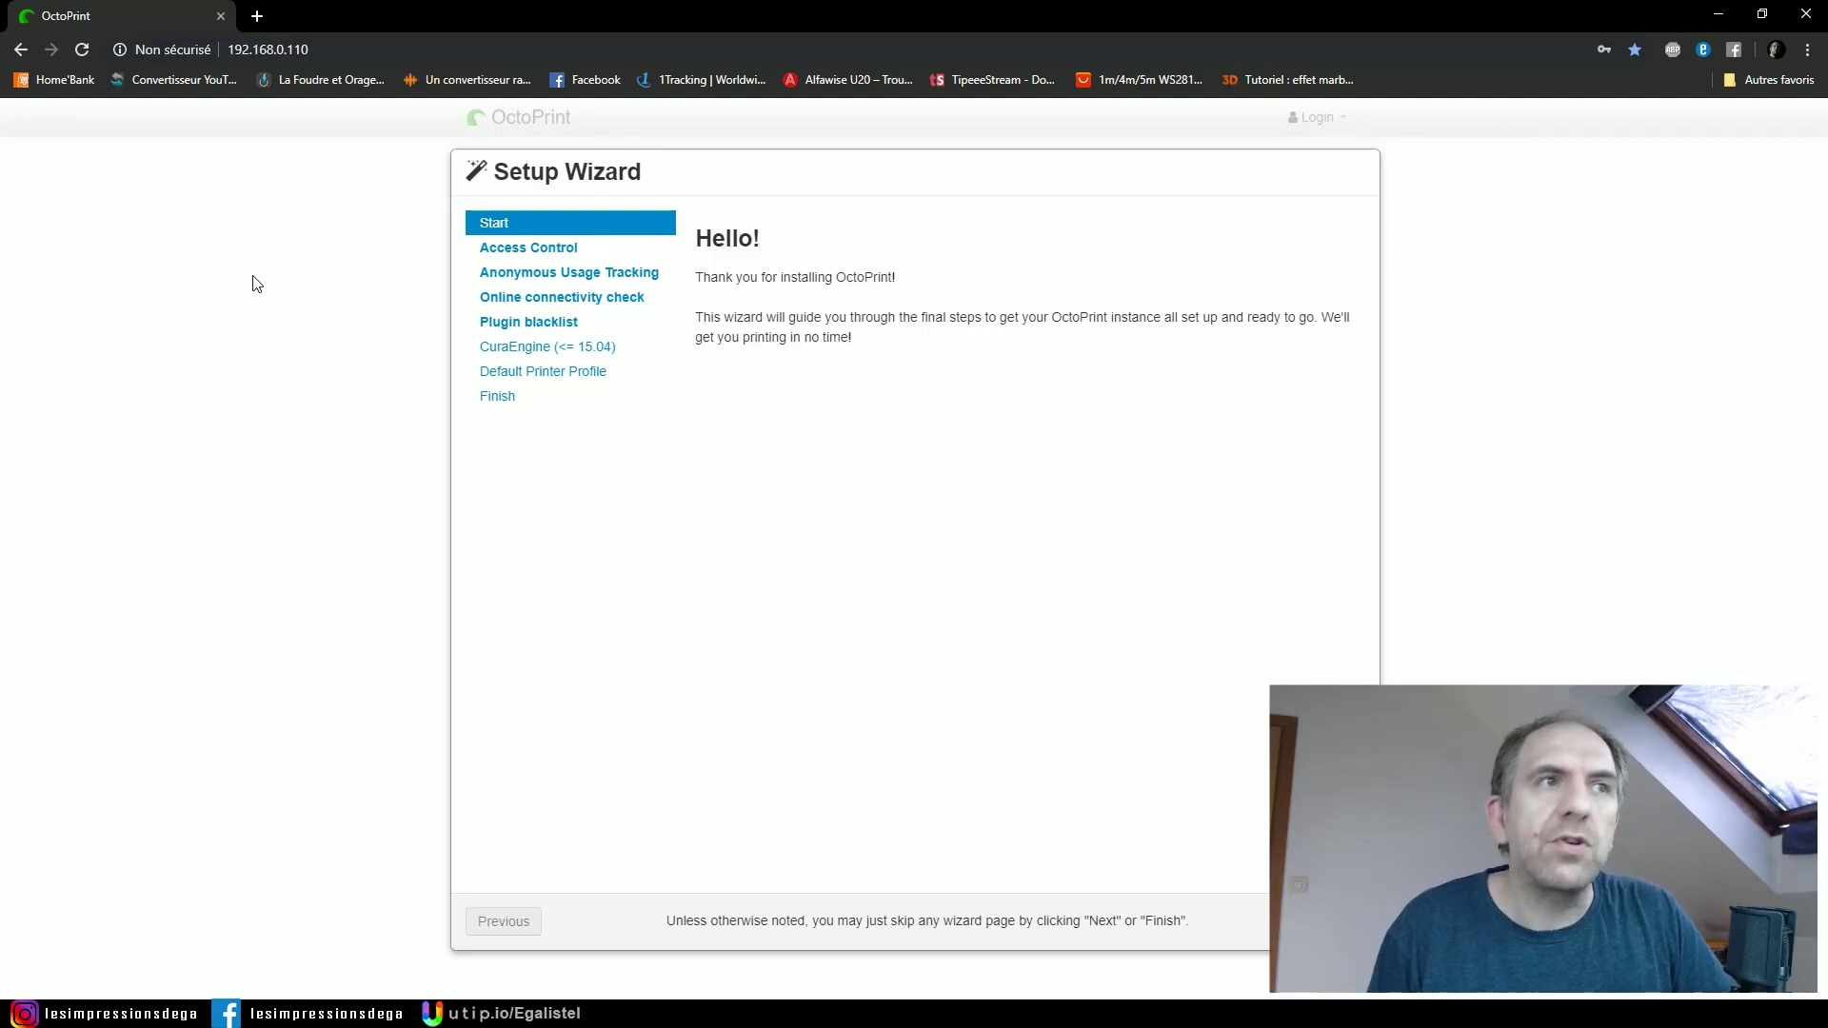
pyautogui.click(1327, 921)
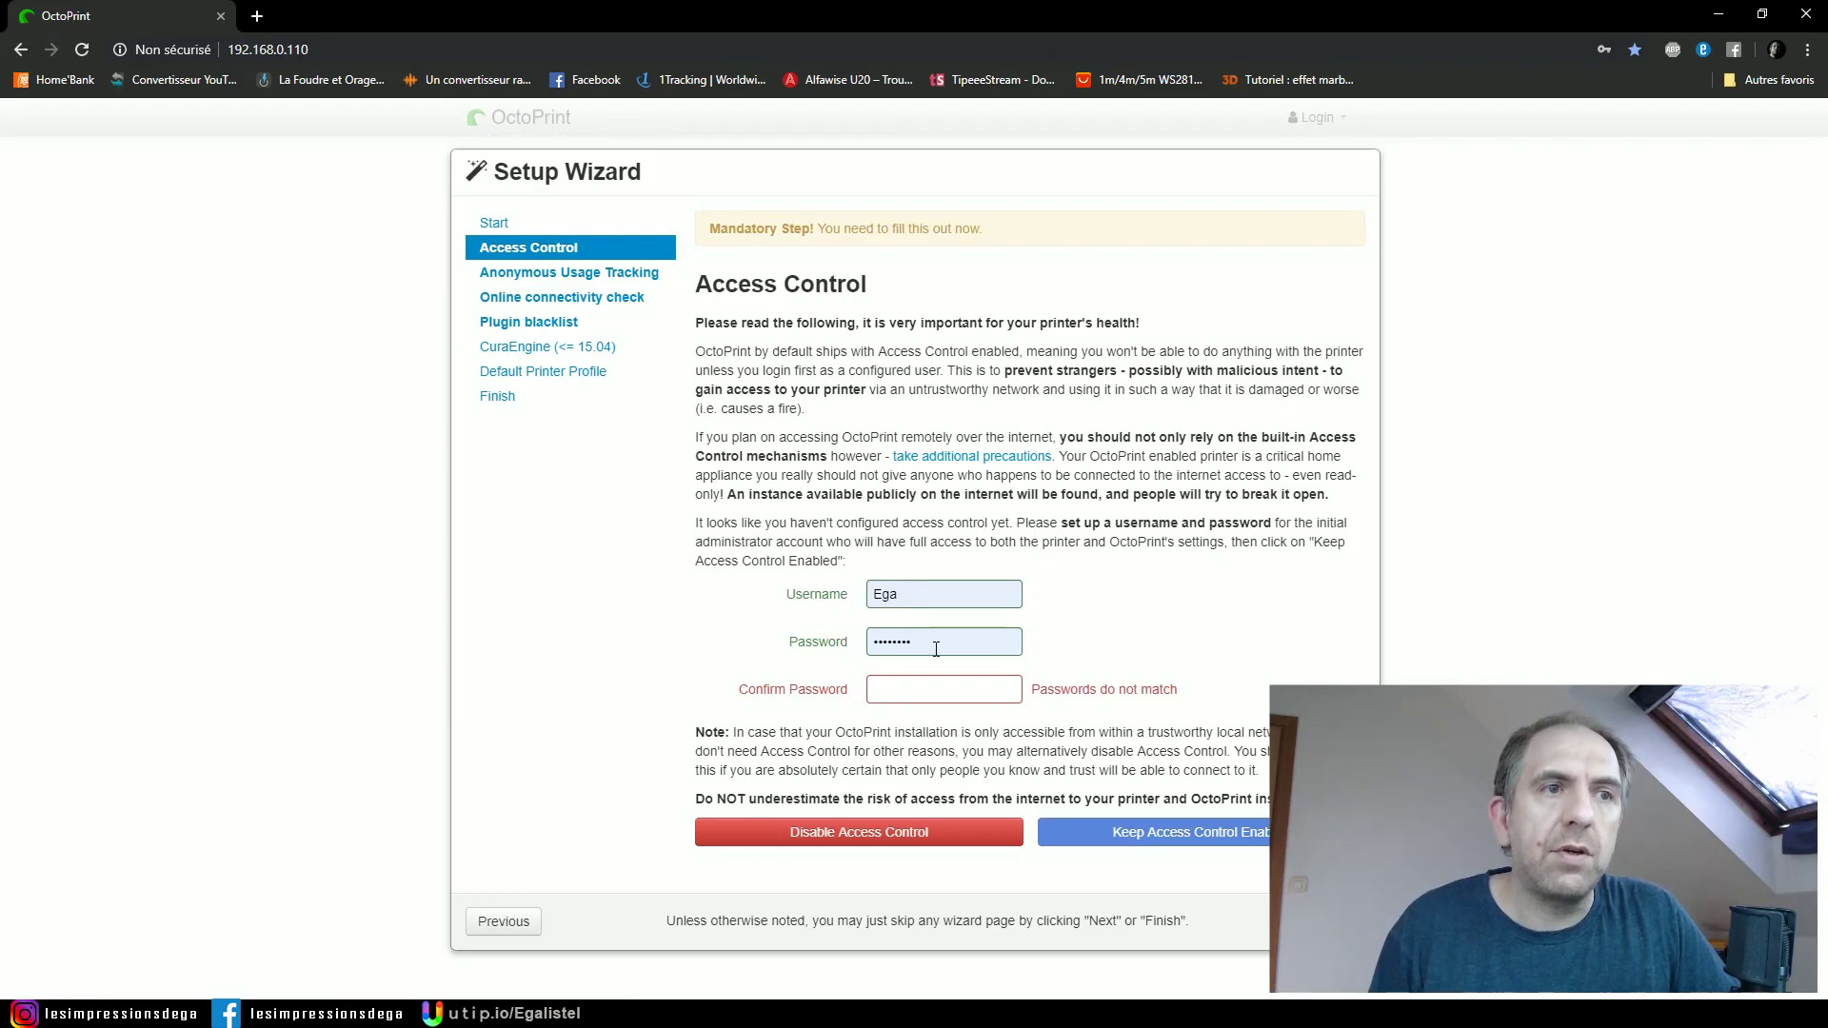
pyautogui.click(942, 689)
pyautogui.hotkey('ctrl', 'v')
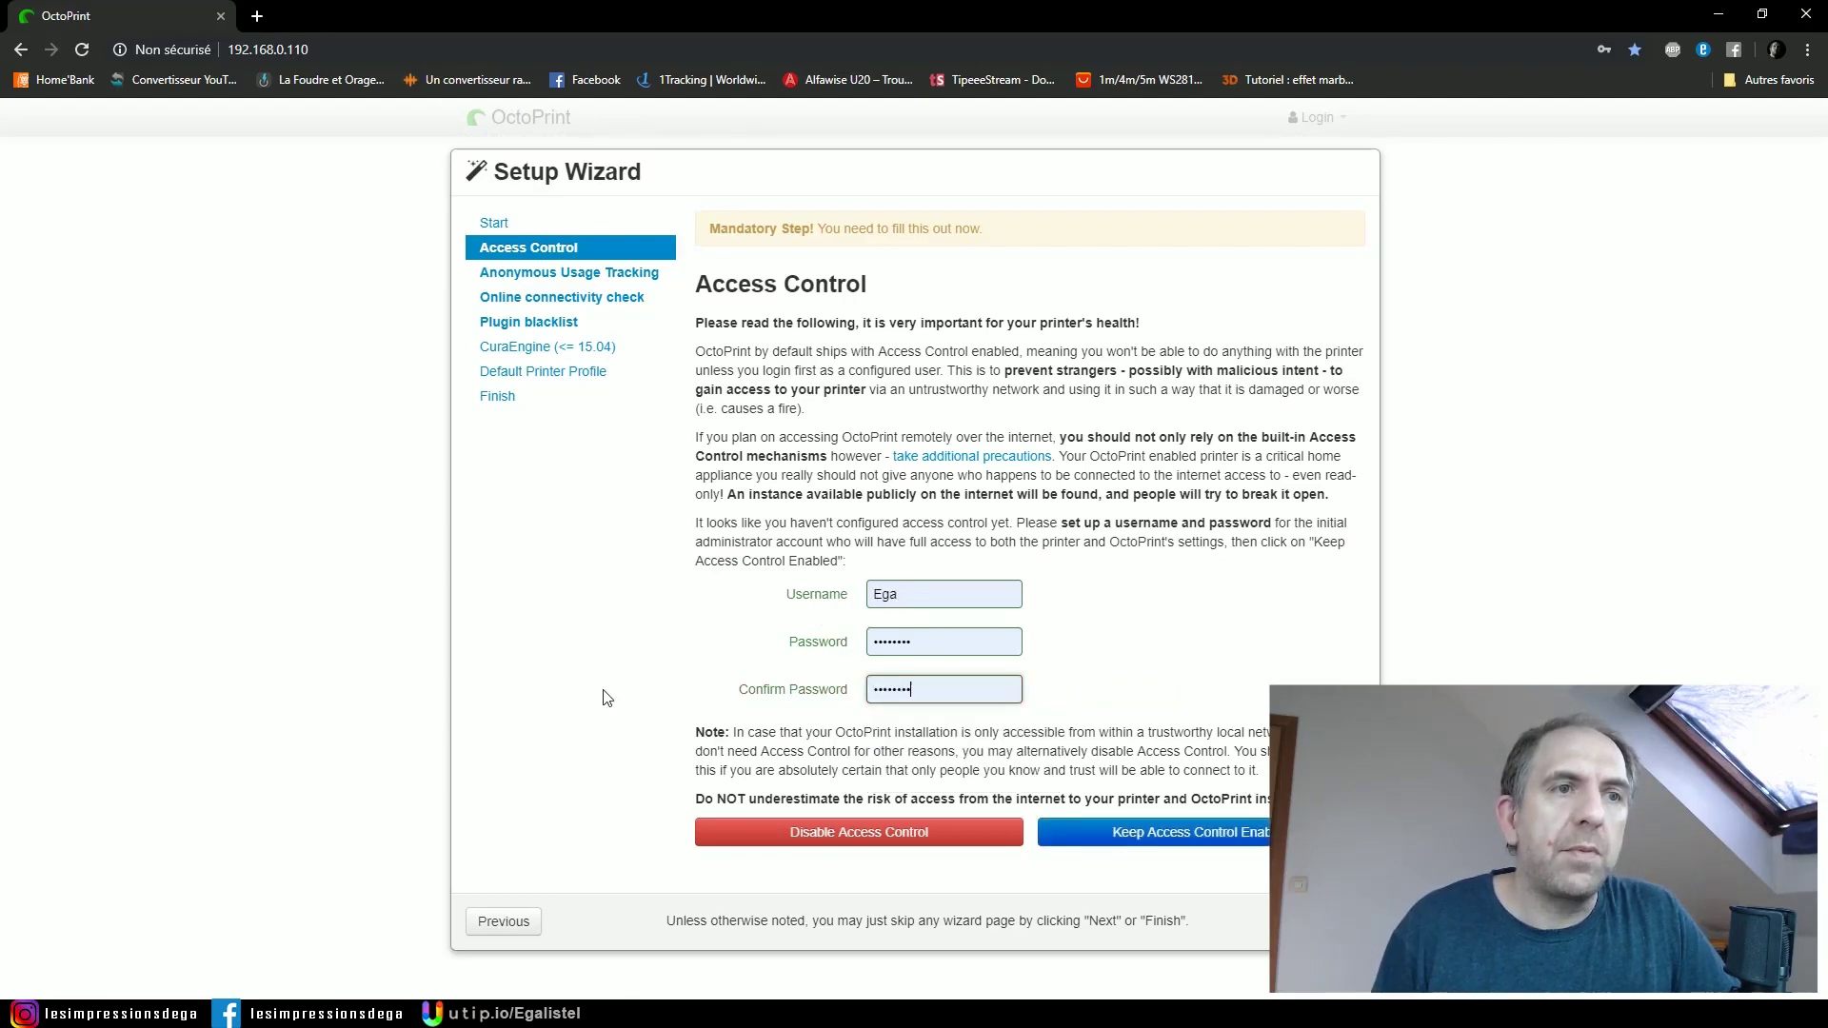
pyautogui.click(1135, 842)
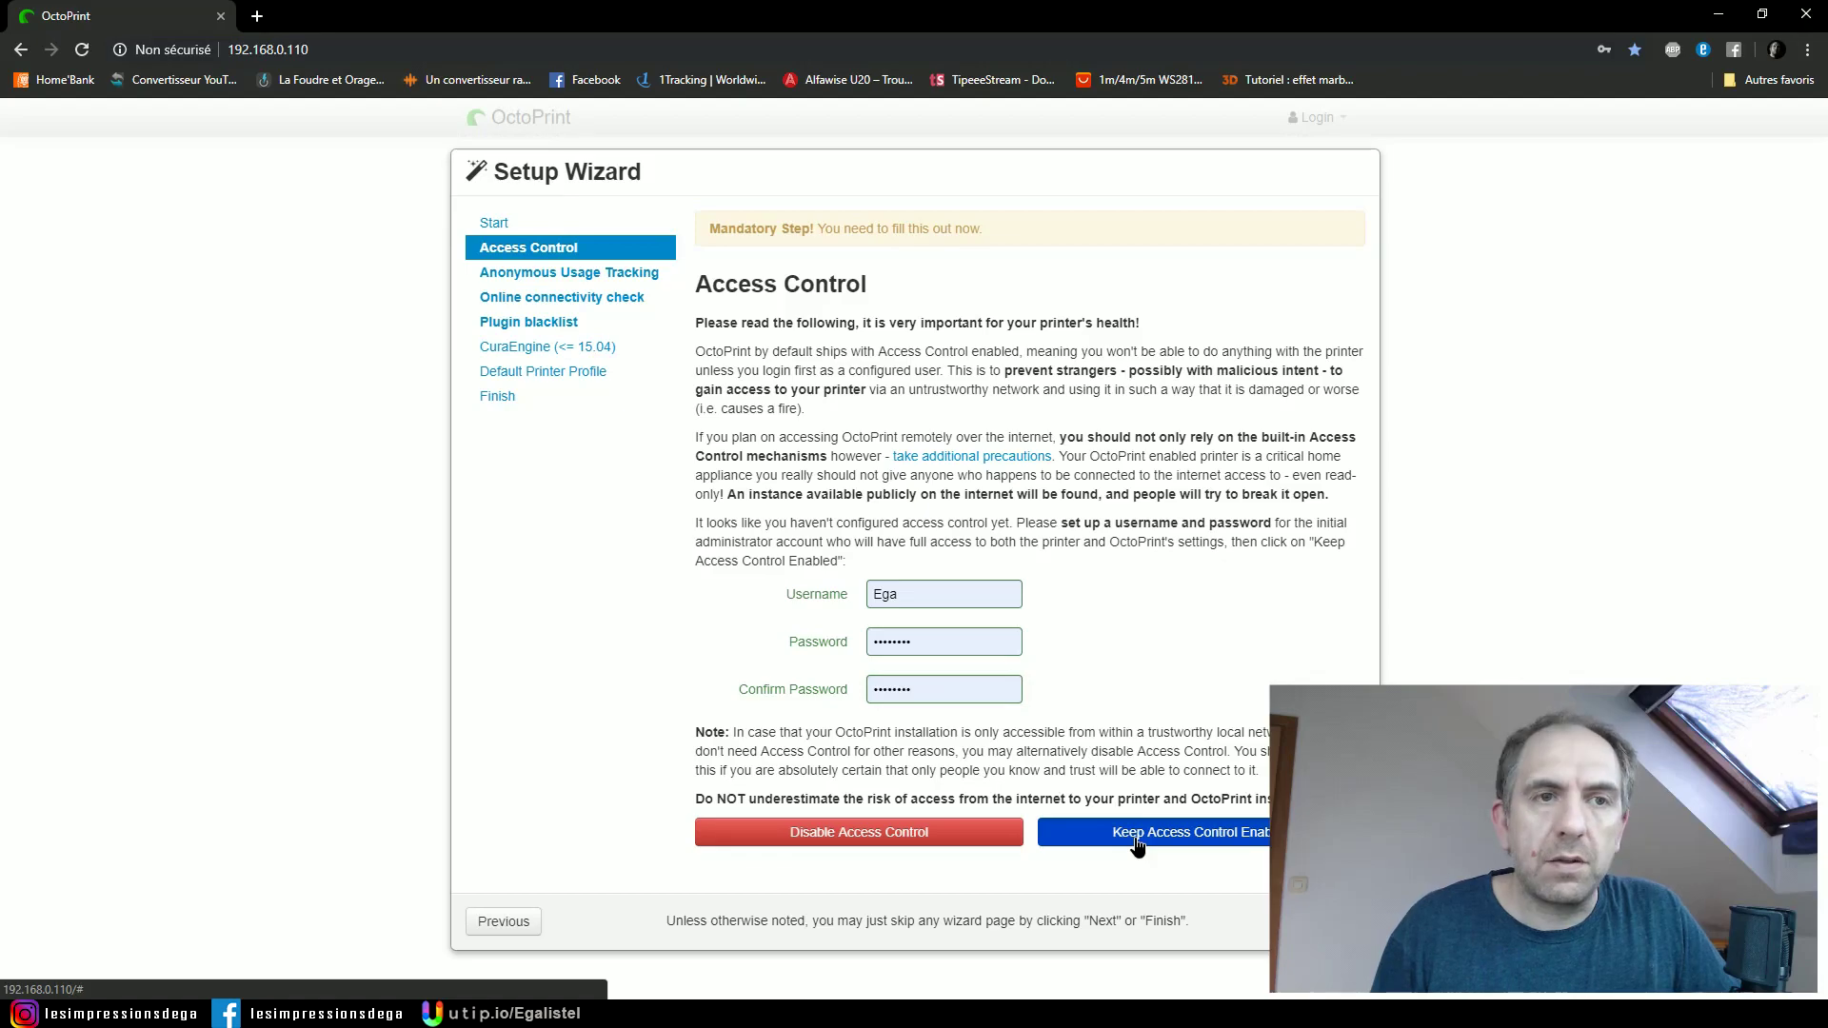
pyautogui.click(1135, 844)
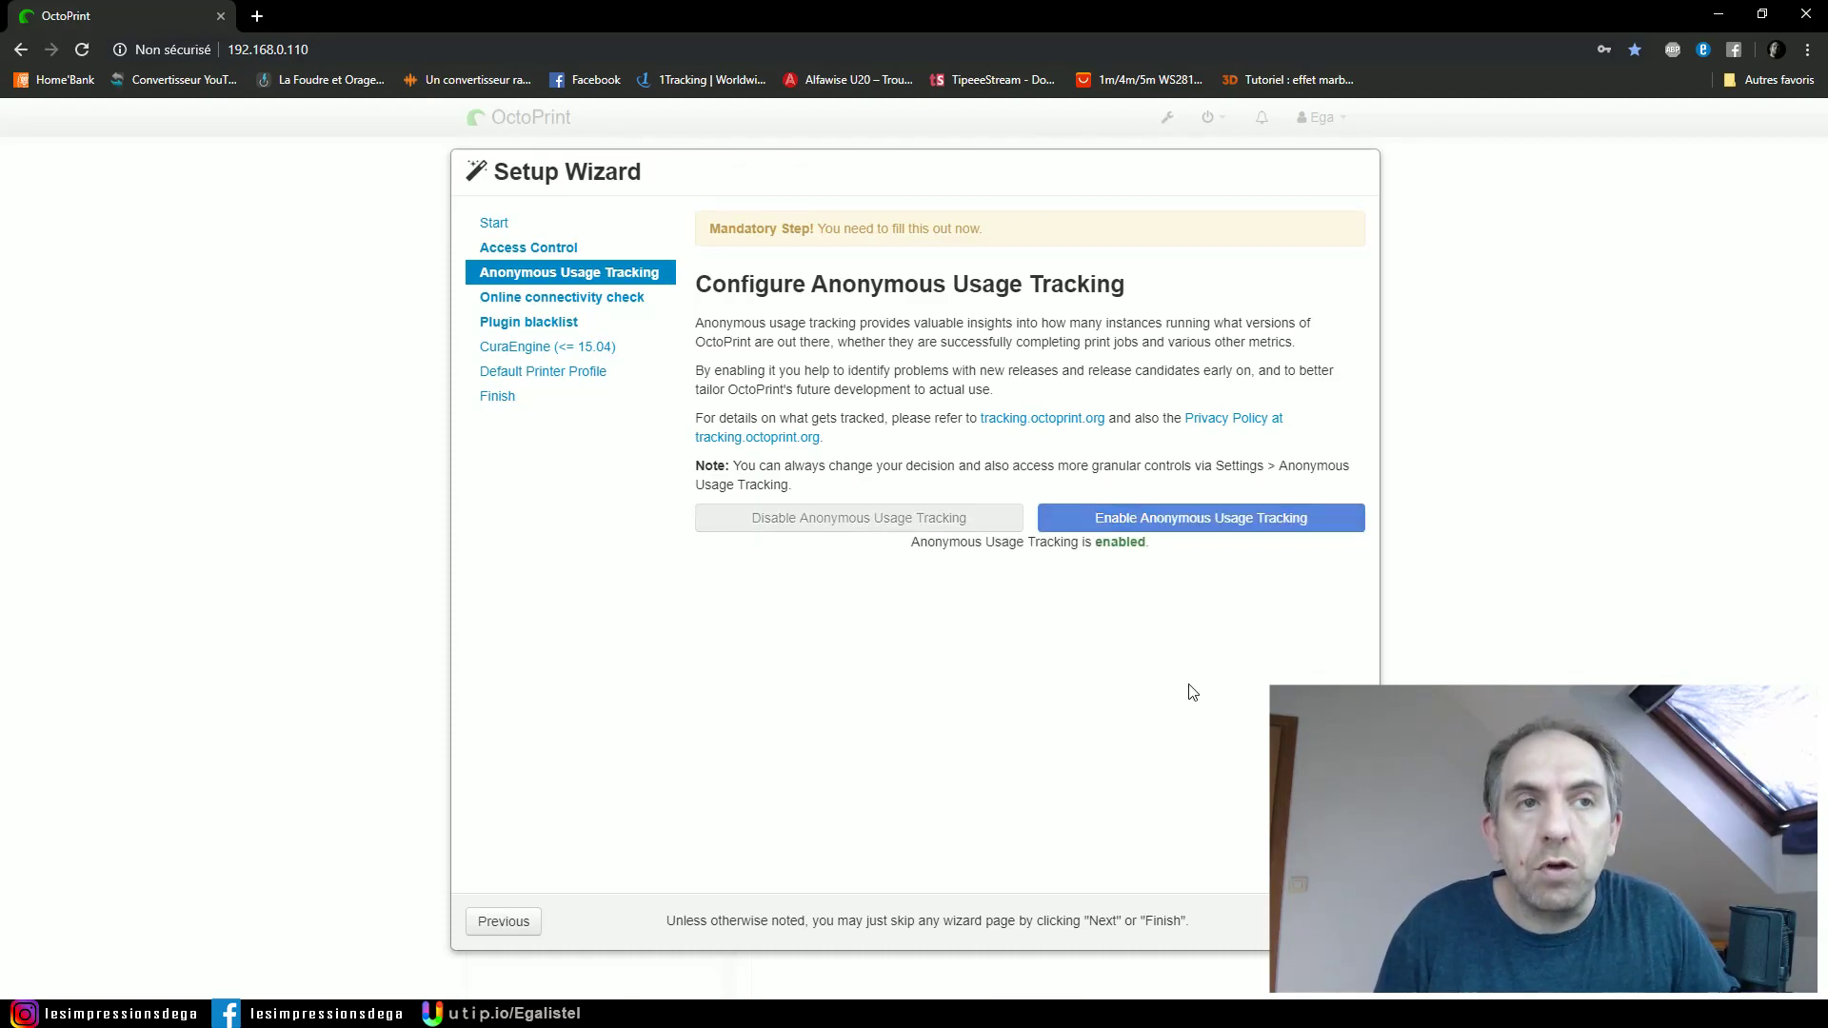
# Continue past usage tracking, turn on the online connectivity check, and advance to plugin blacklist.
pyautogui.click(1344, 920)
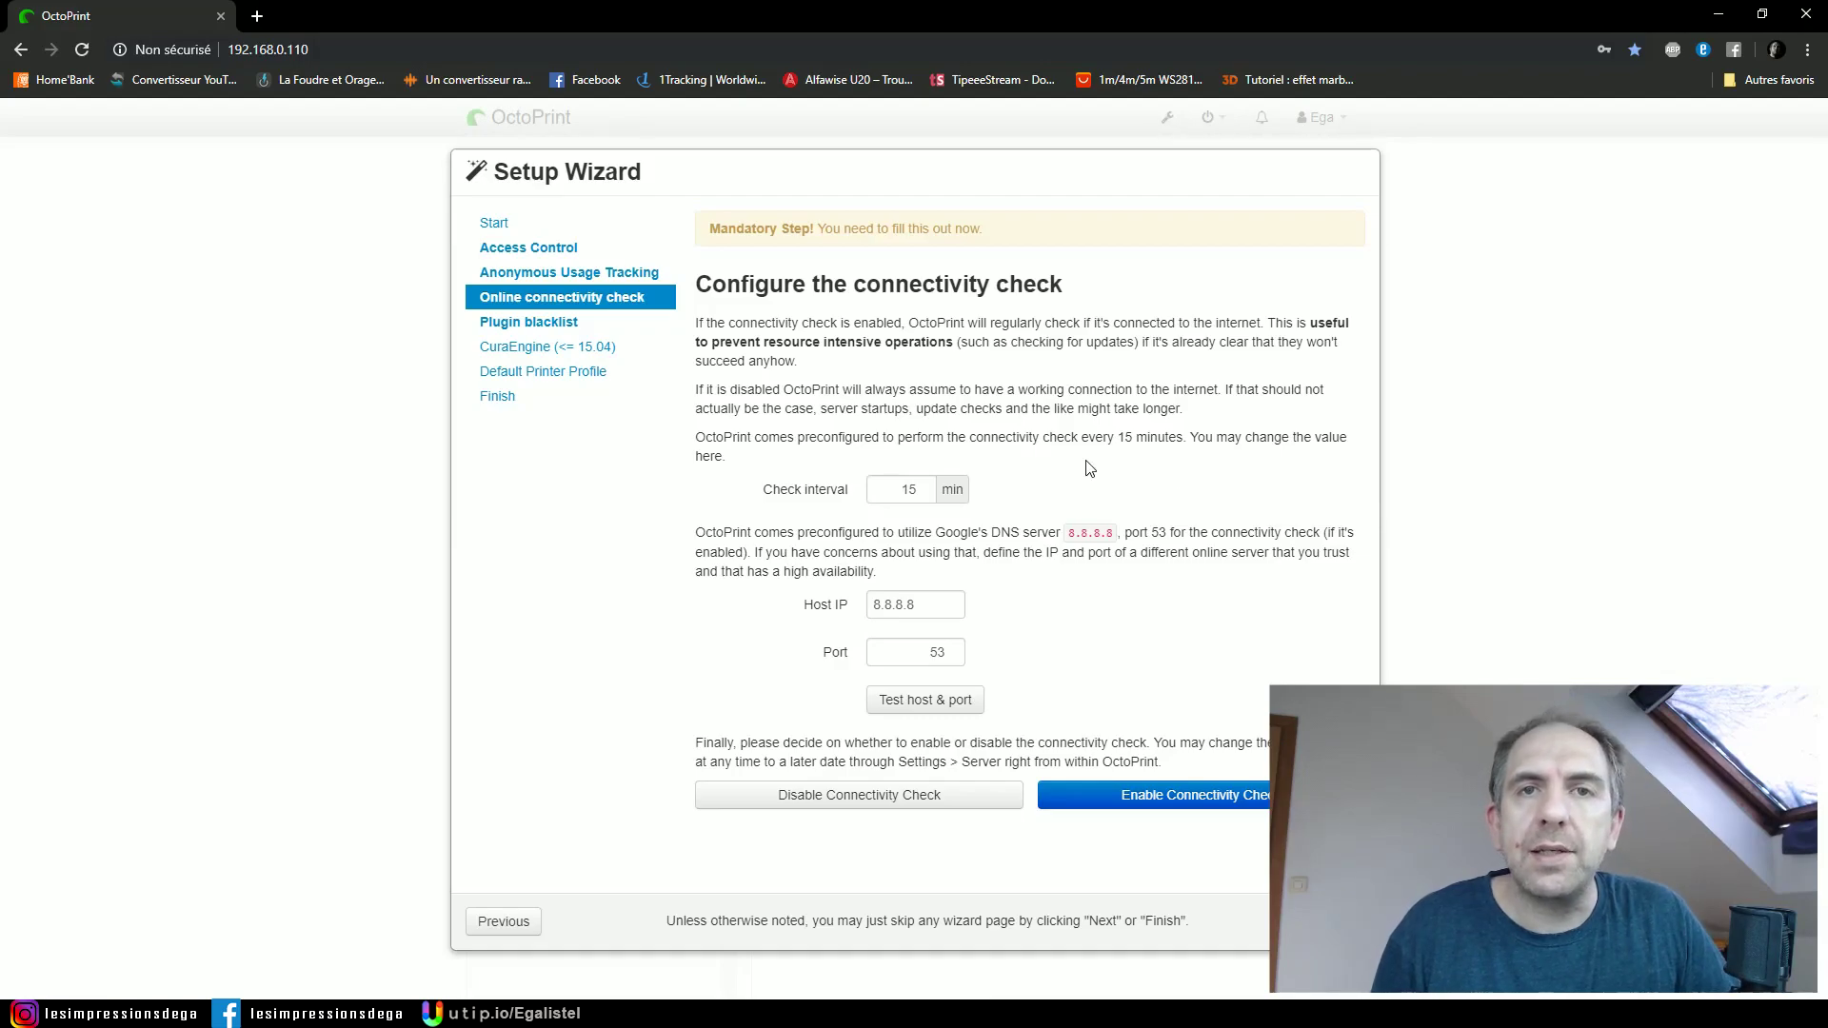
pyautogui.click(1189, 795)
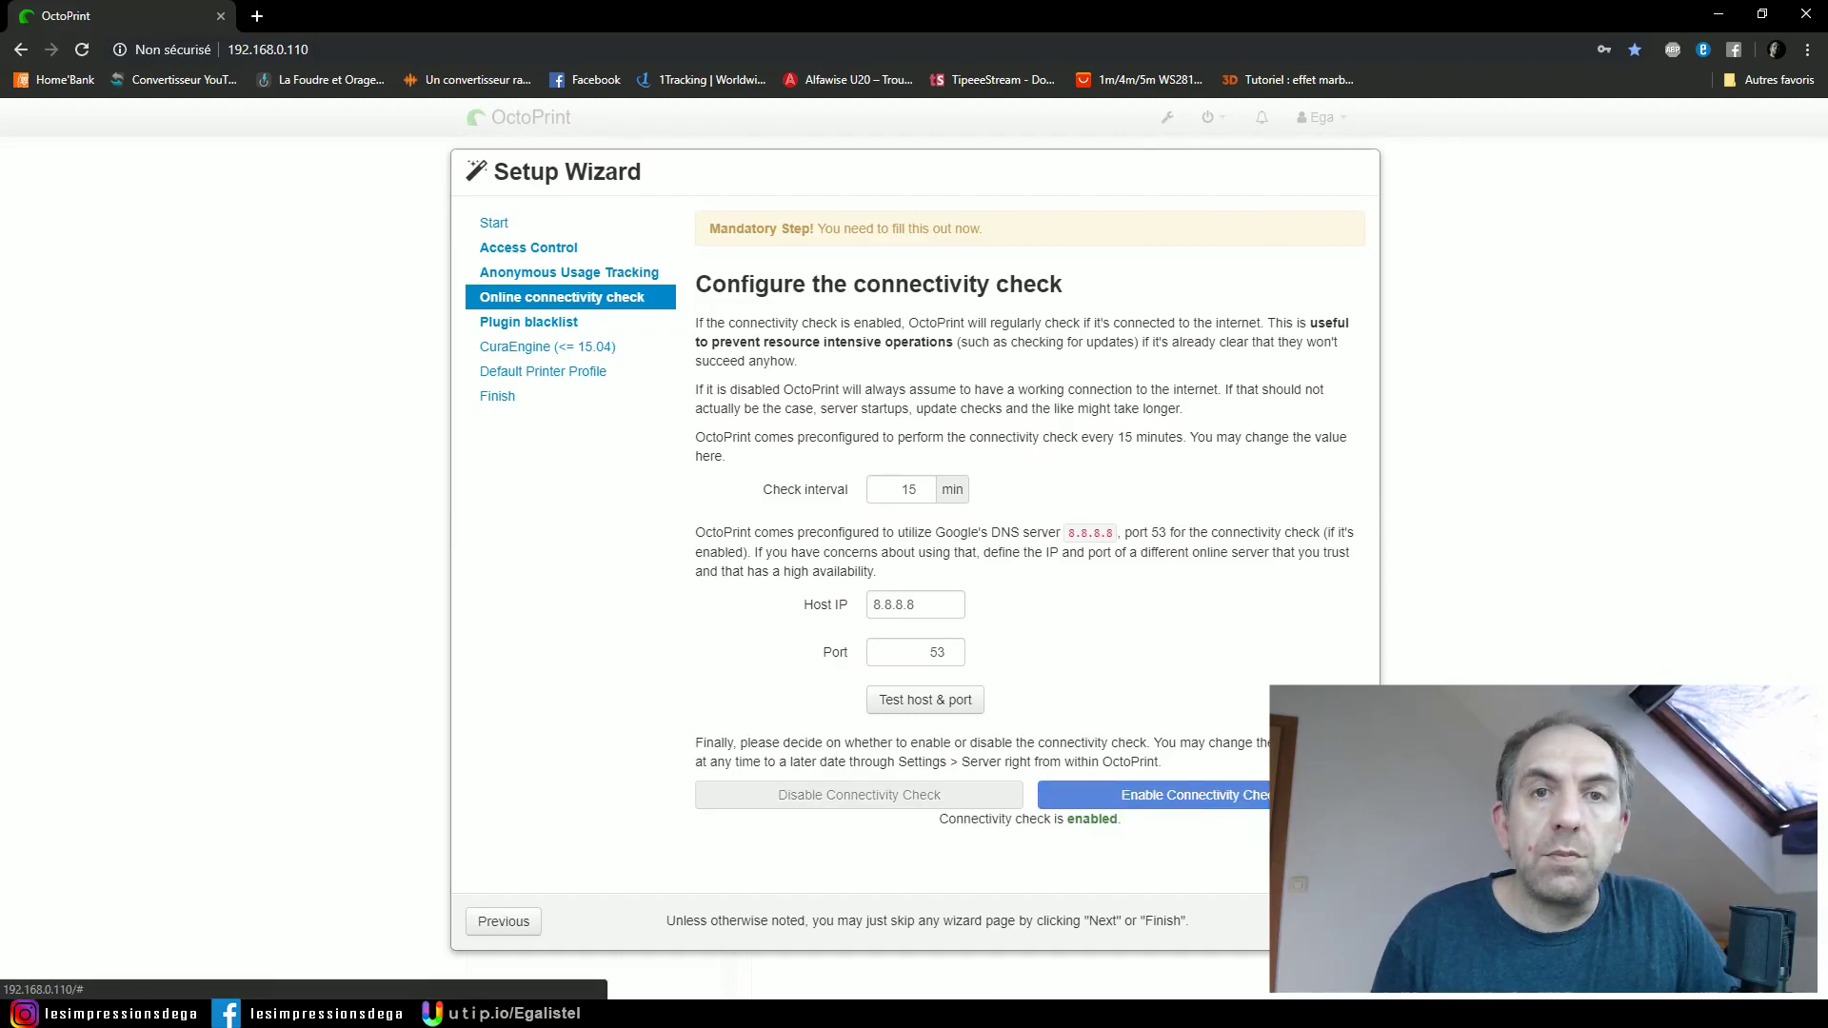
pyautogui.click(1333, 920)
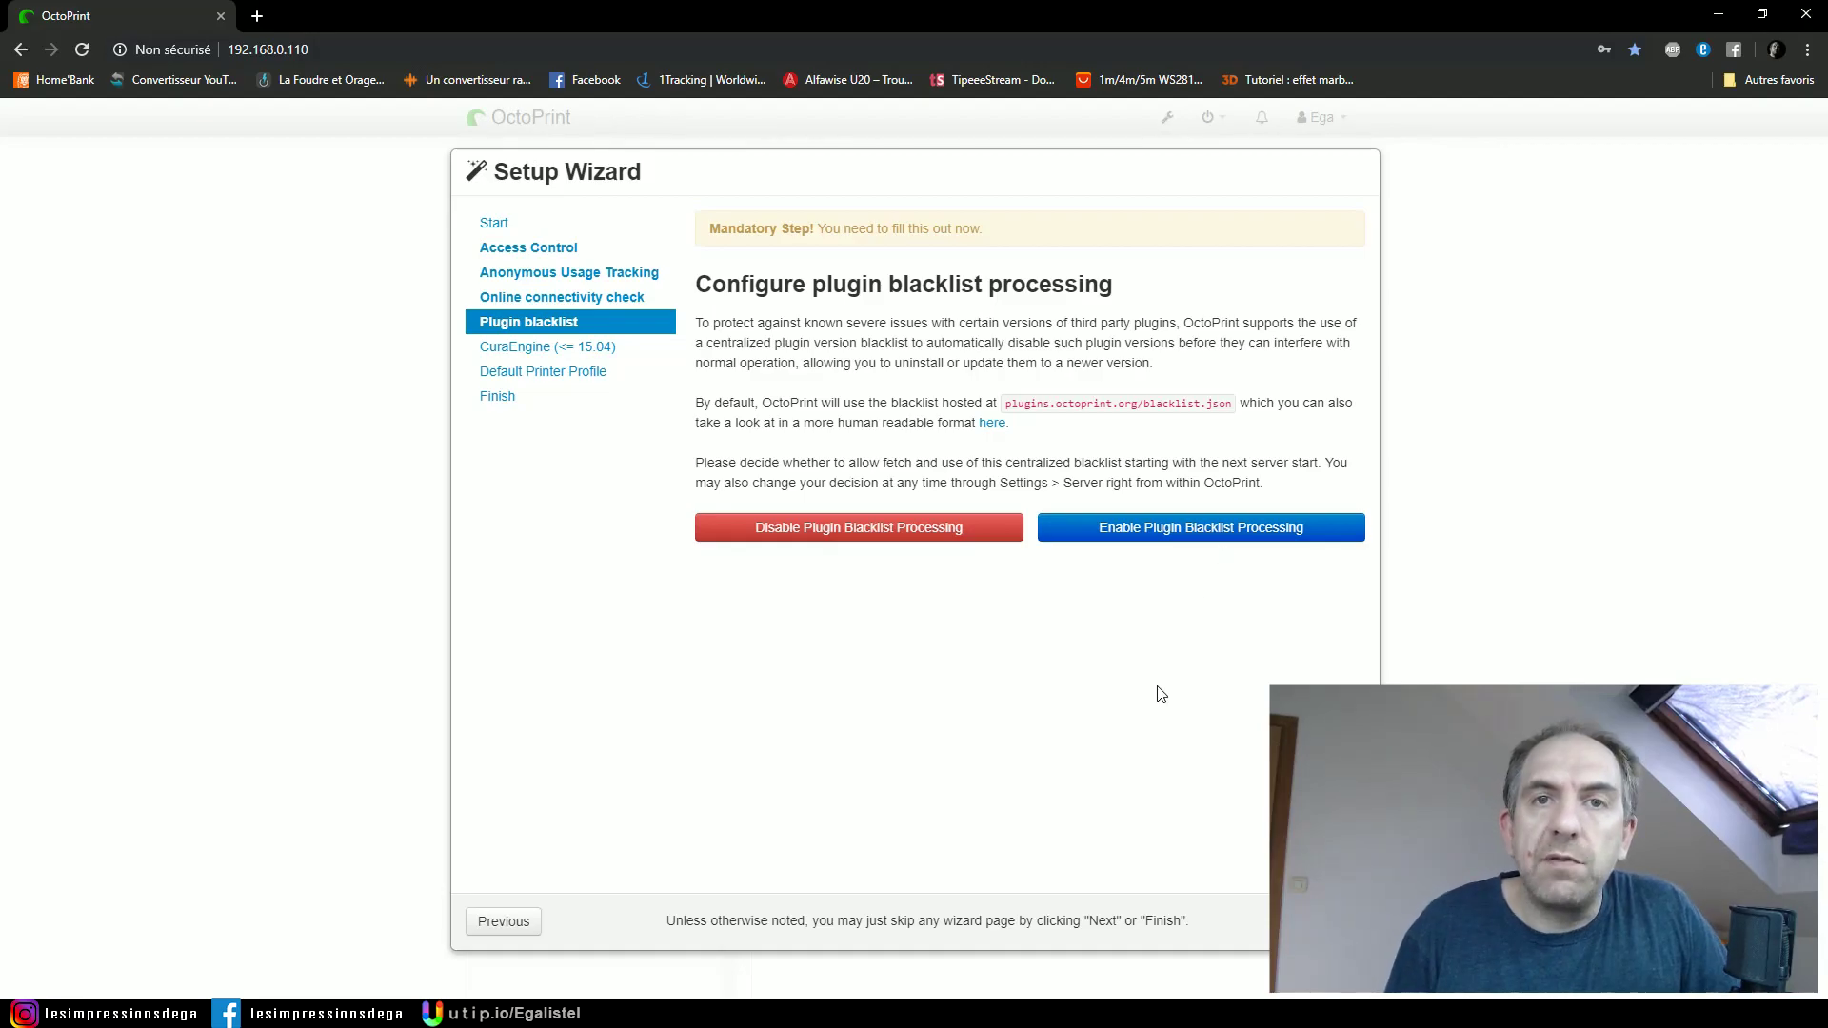
# Enable plugin blacklist processing and skip the CuraEngine slicing profile import.
pyautogui.click(1195, 533)
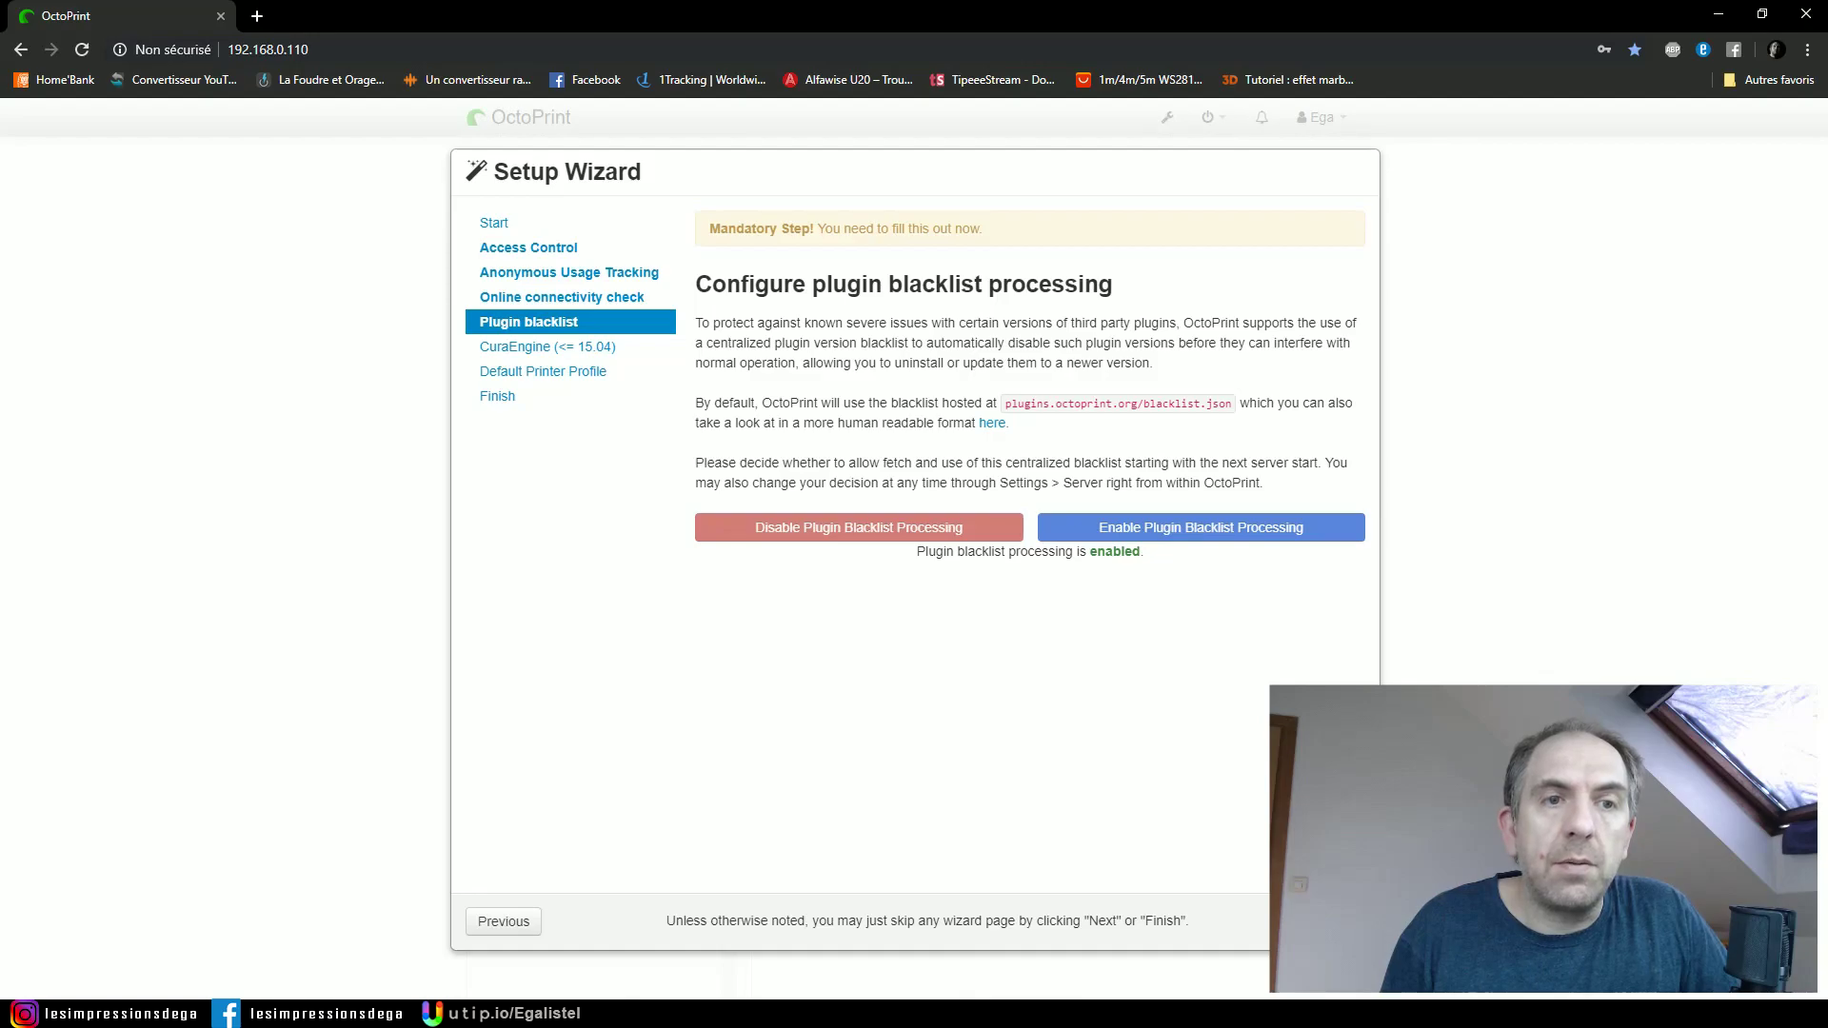
pyautogui.click(1333, 921)
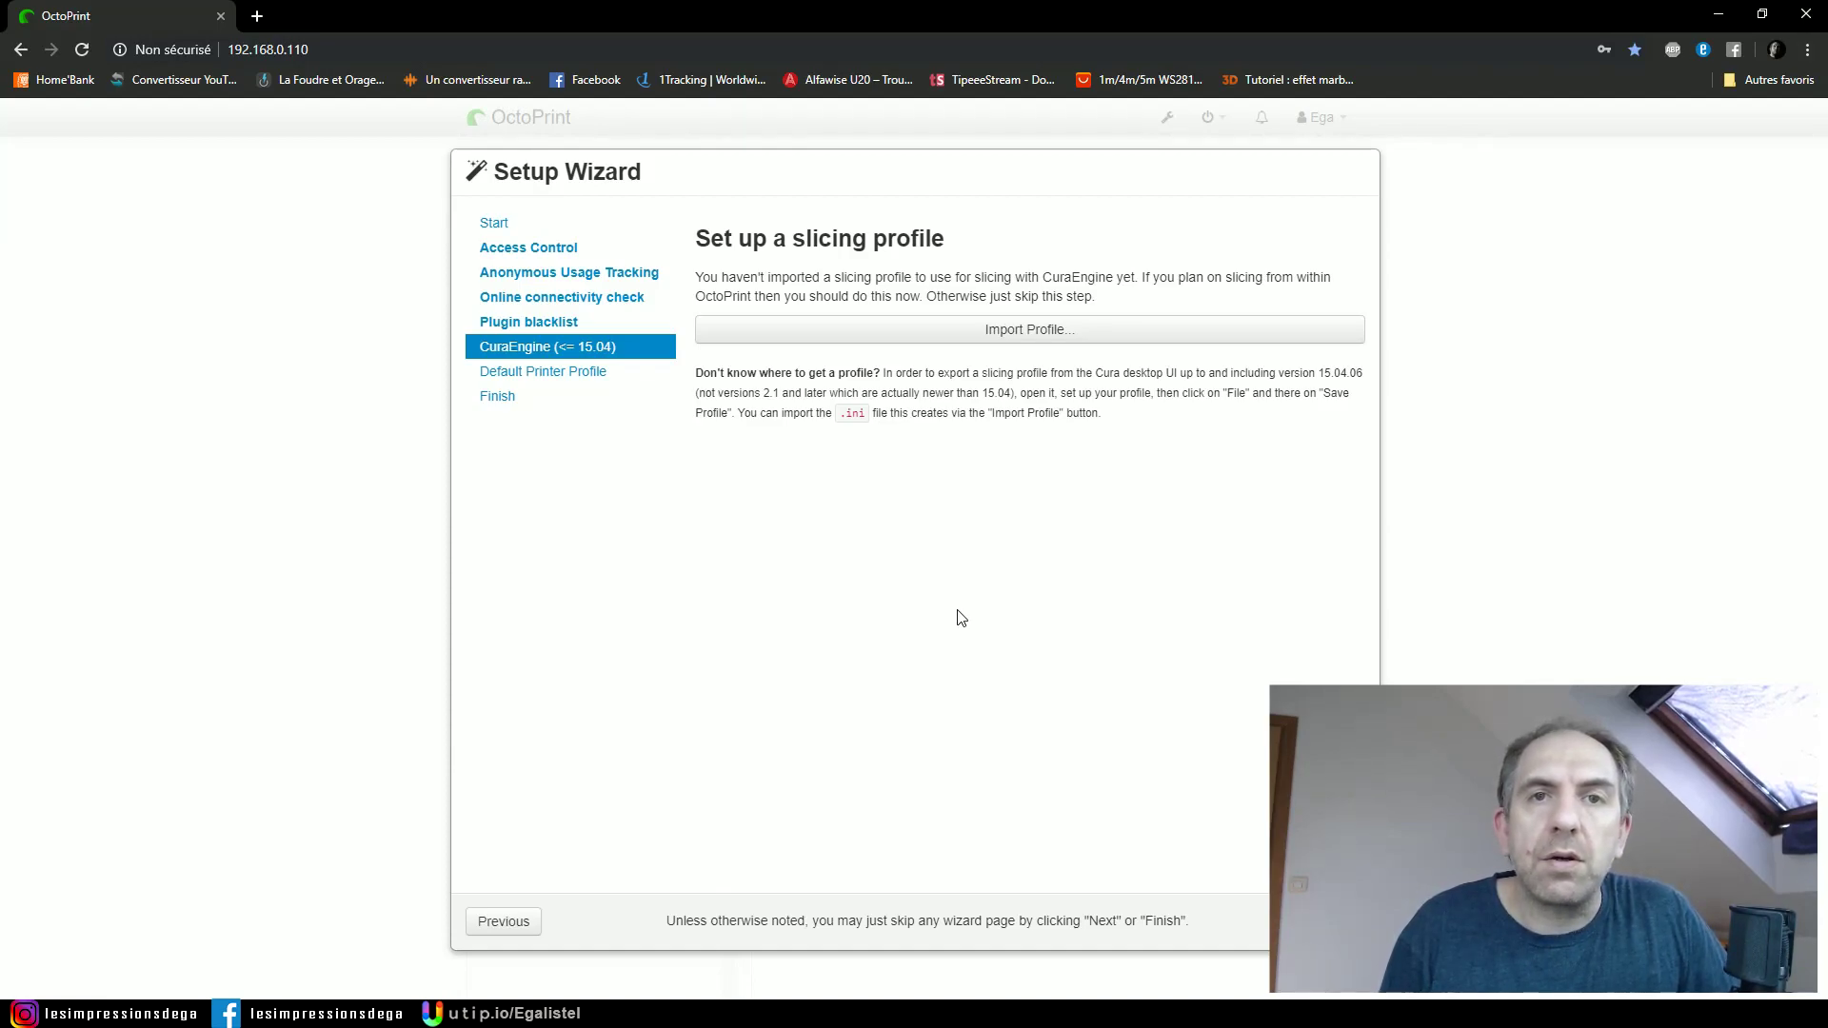
pyautogui.click(1338, 921)
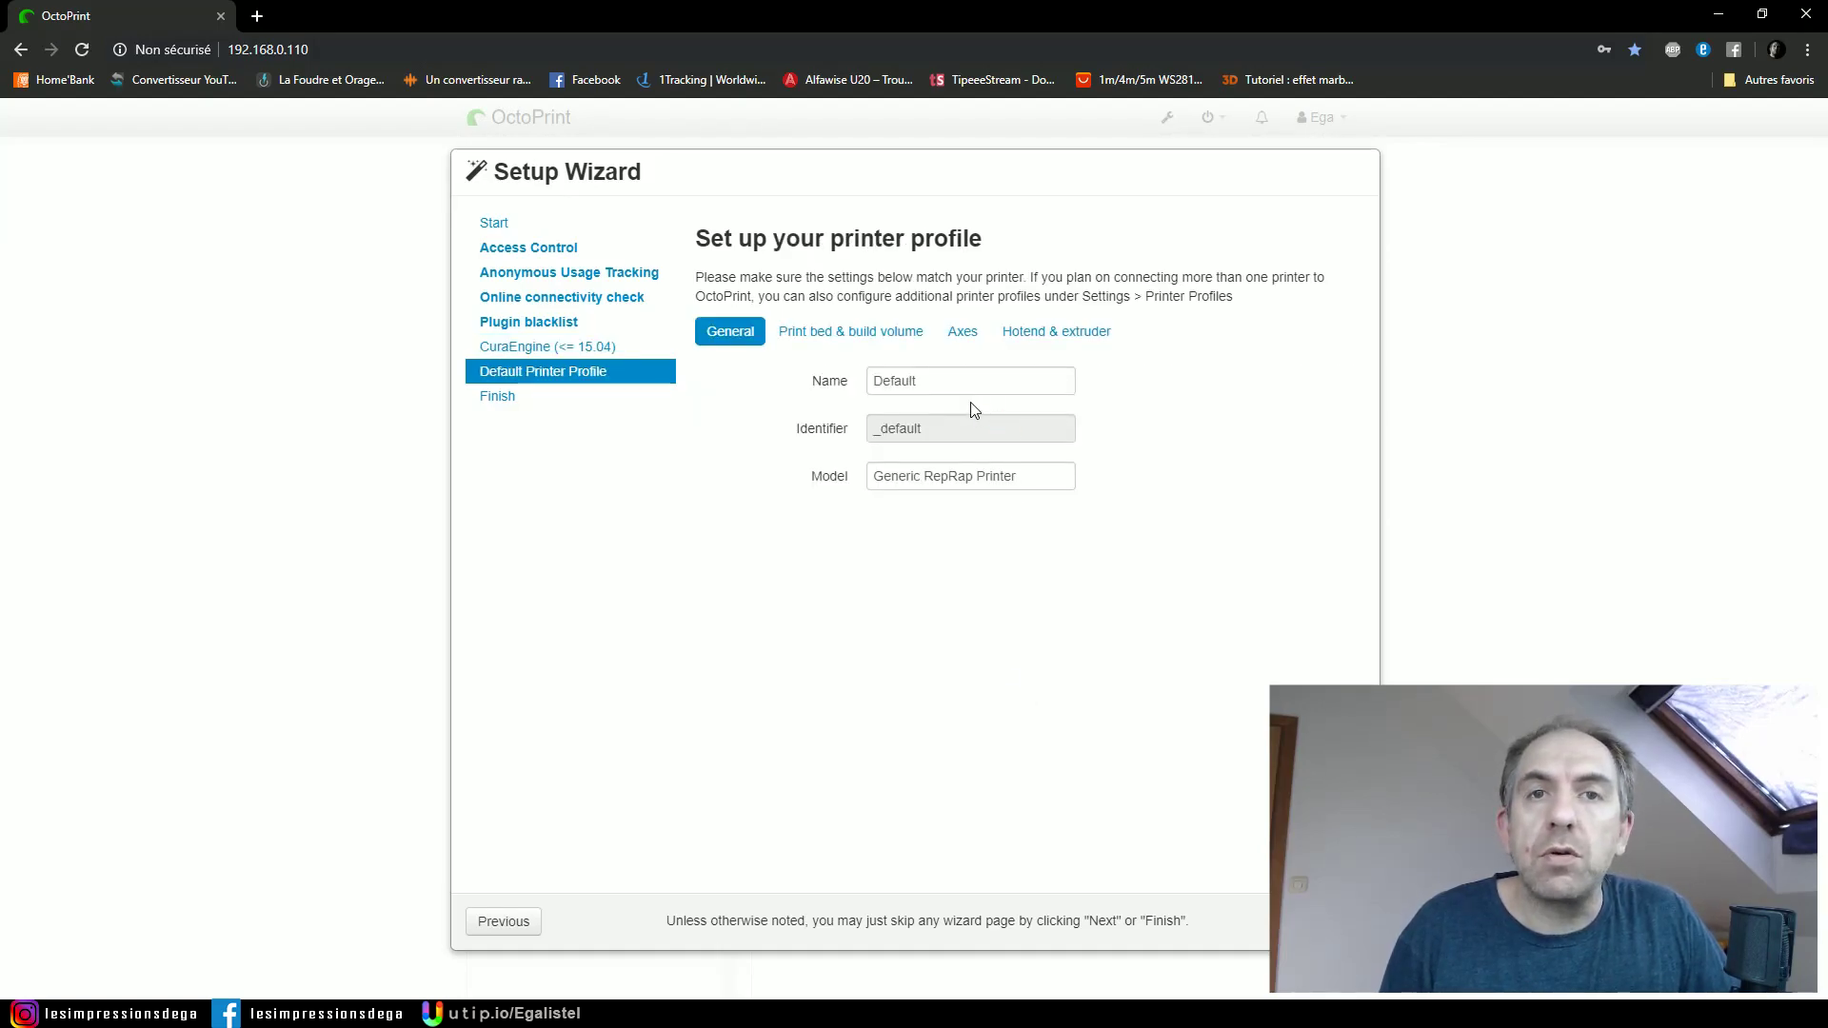
# Name the printer profile Alfawise with model U30.
pyautogui.doubleClick(961, 379)
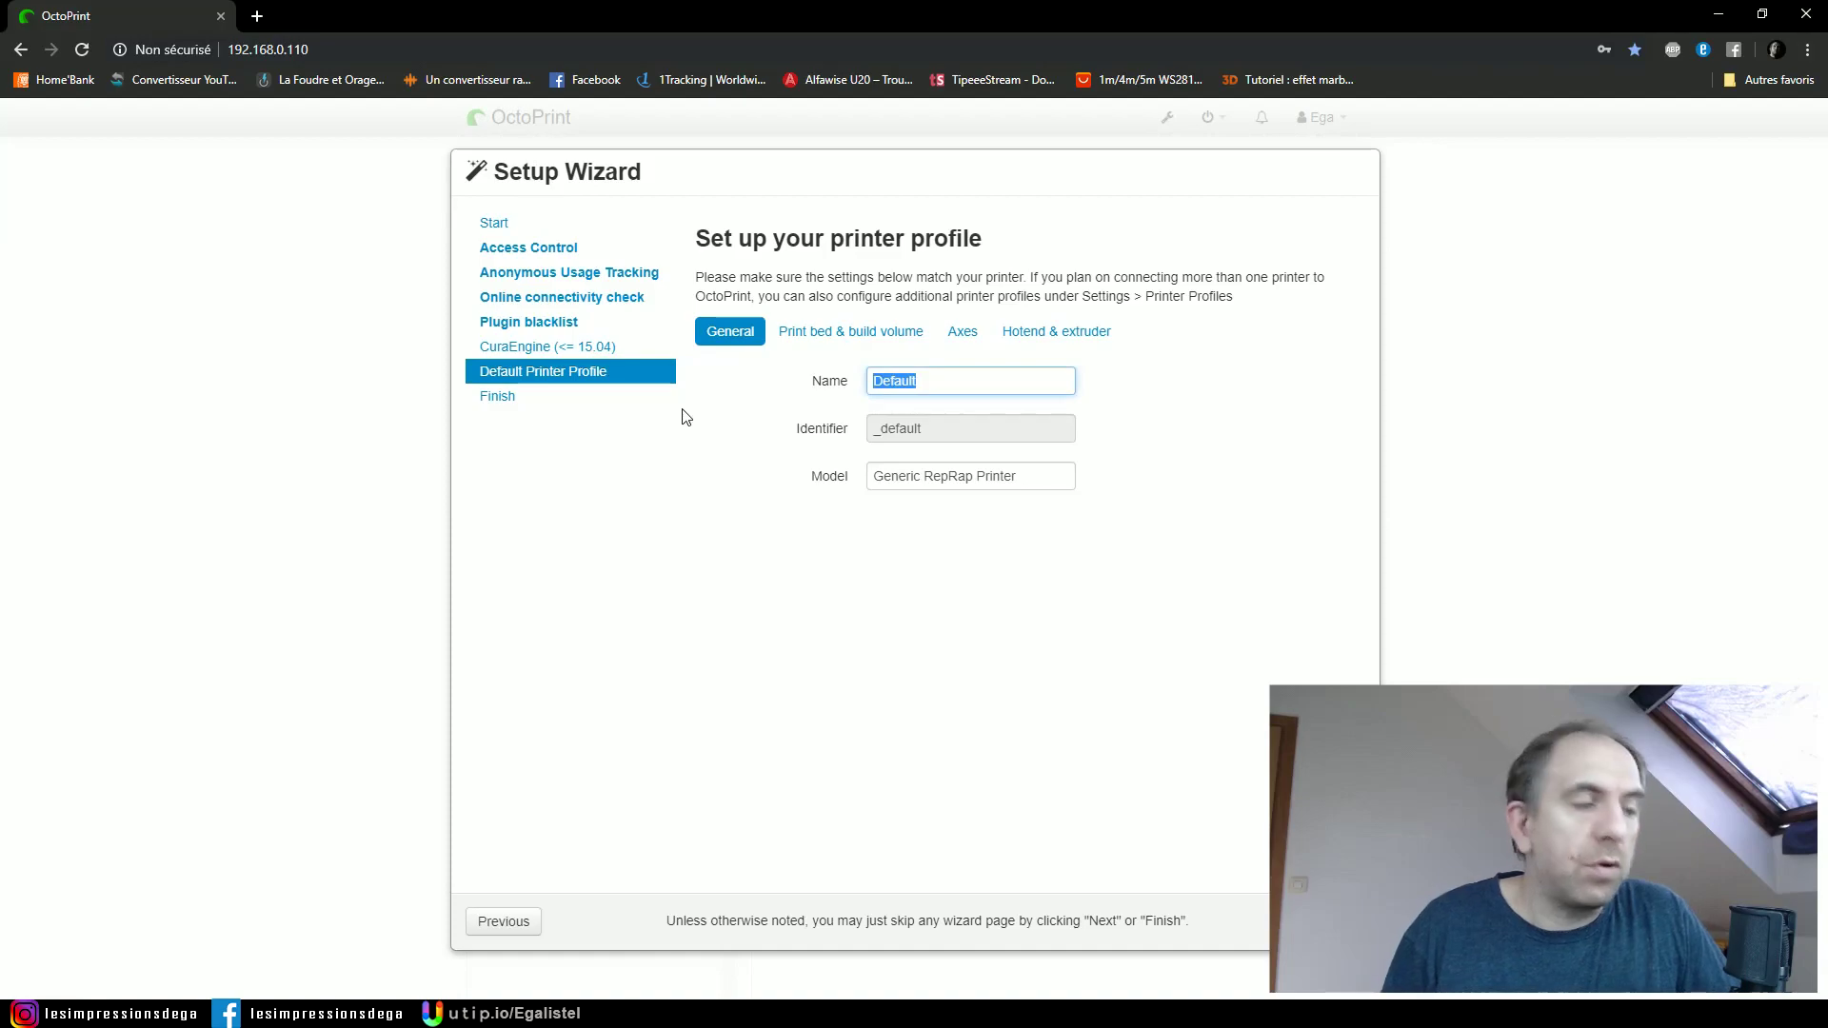
pyautogui.write('Alfawise')
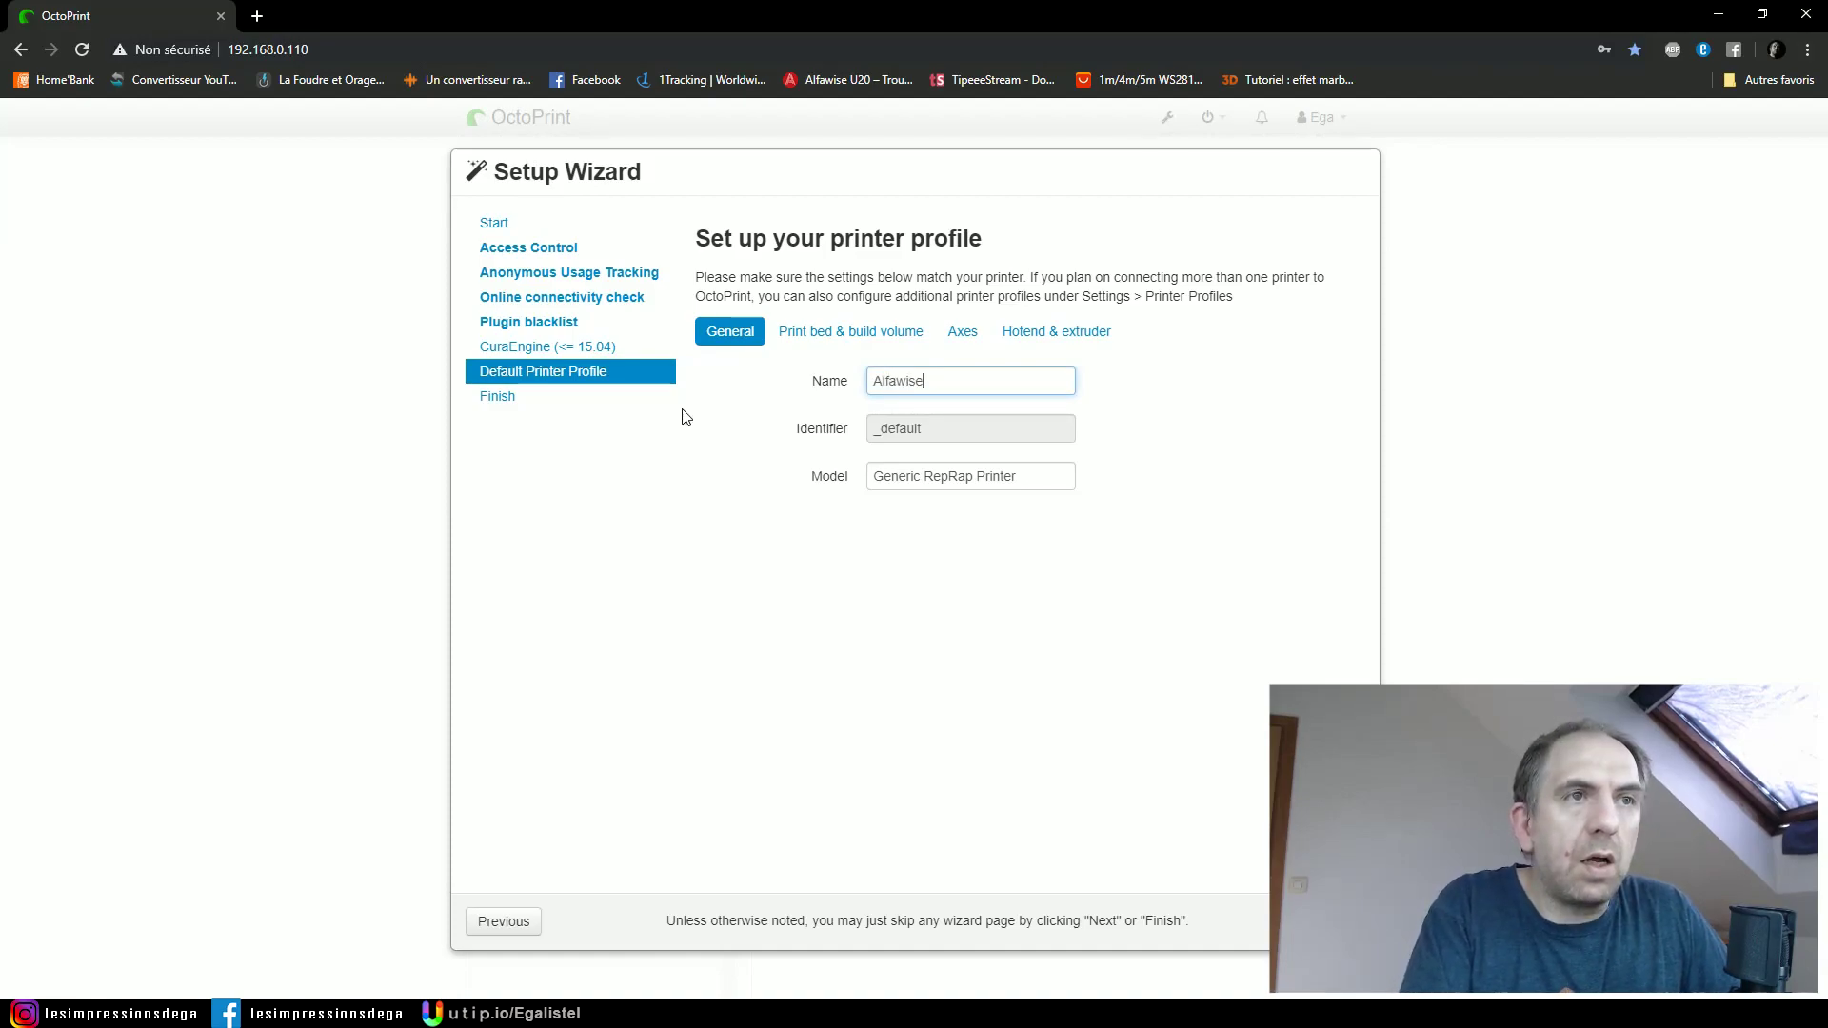
pyautogui.click(685, 416)
pyautogui.press('Tab')
pyautogui.write('U30')
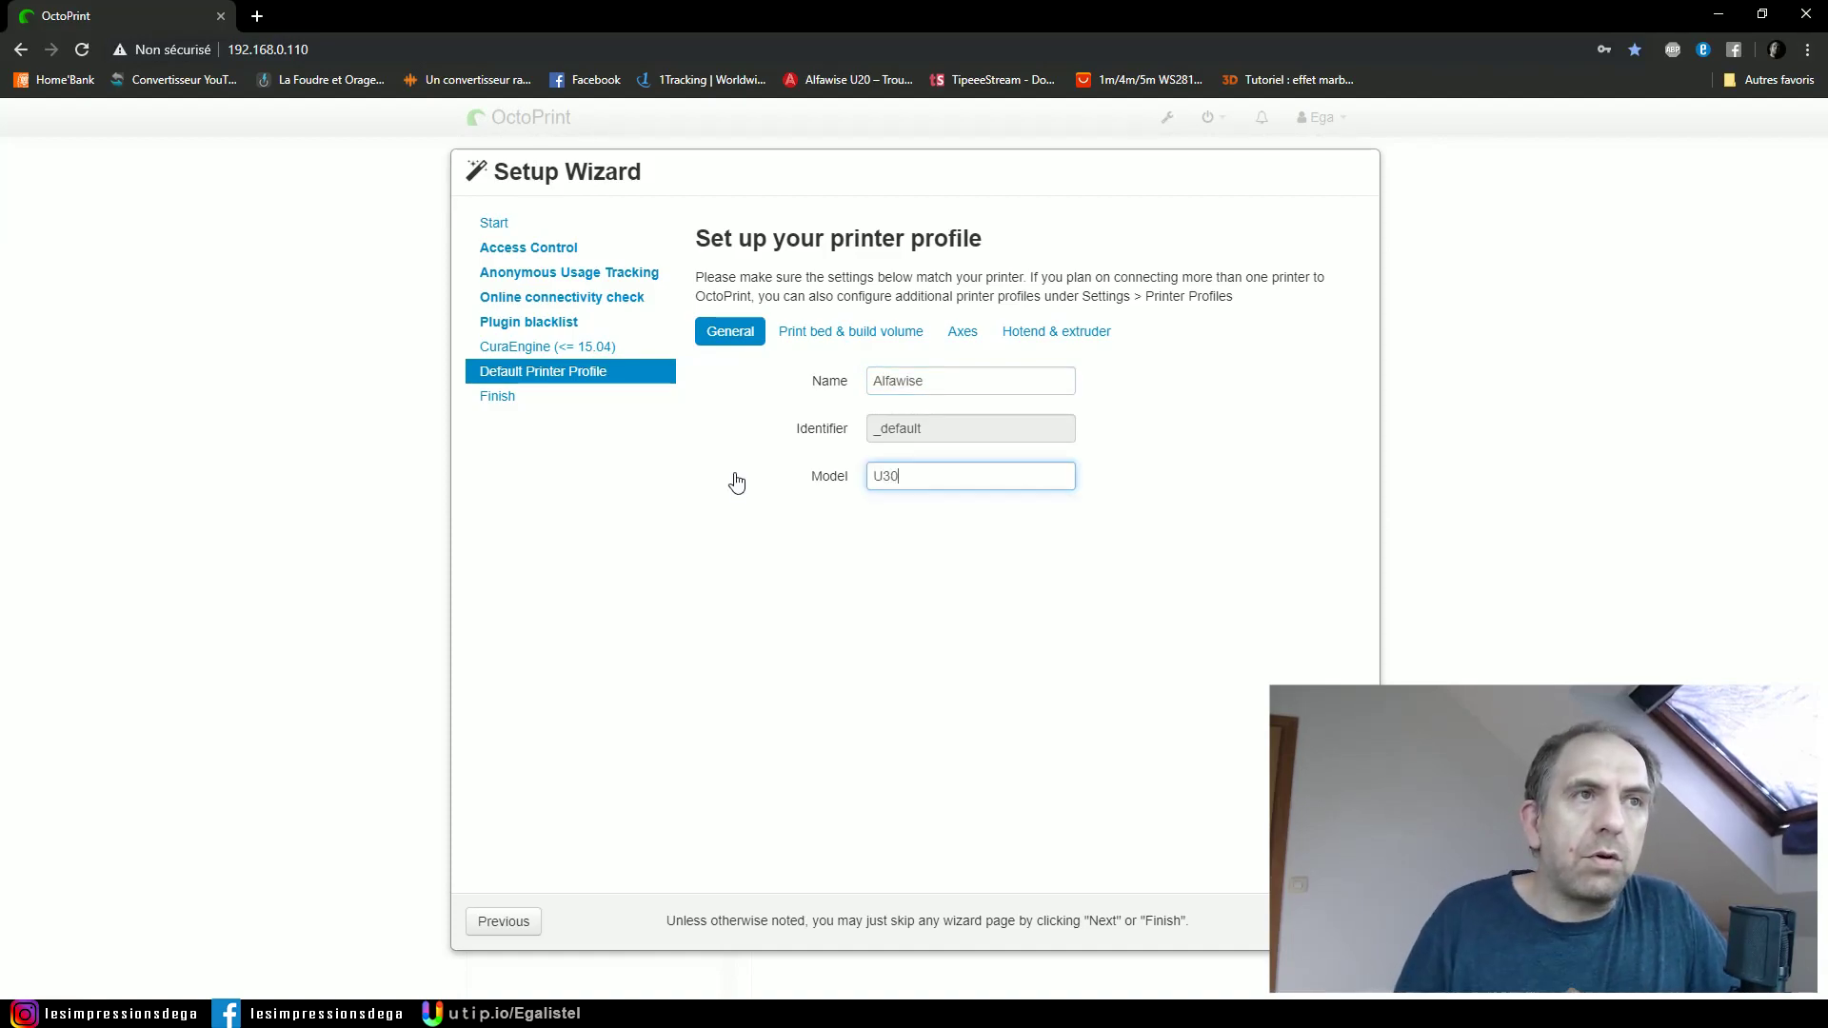
# Set the print bed and build volume to 220 × 220 × 250 mm and finish the wizard.
pyautogui.click(839, 335)
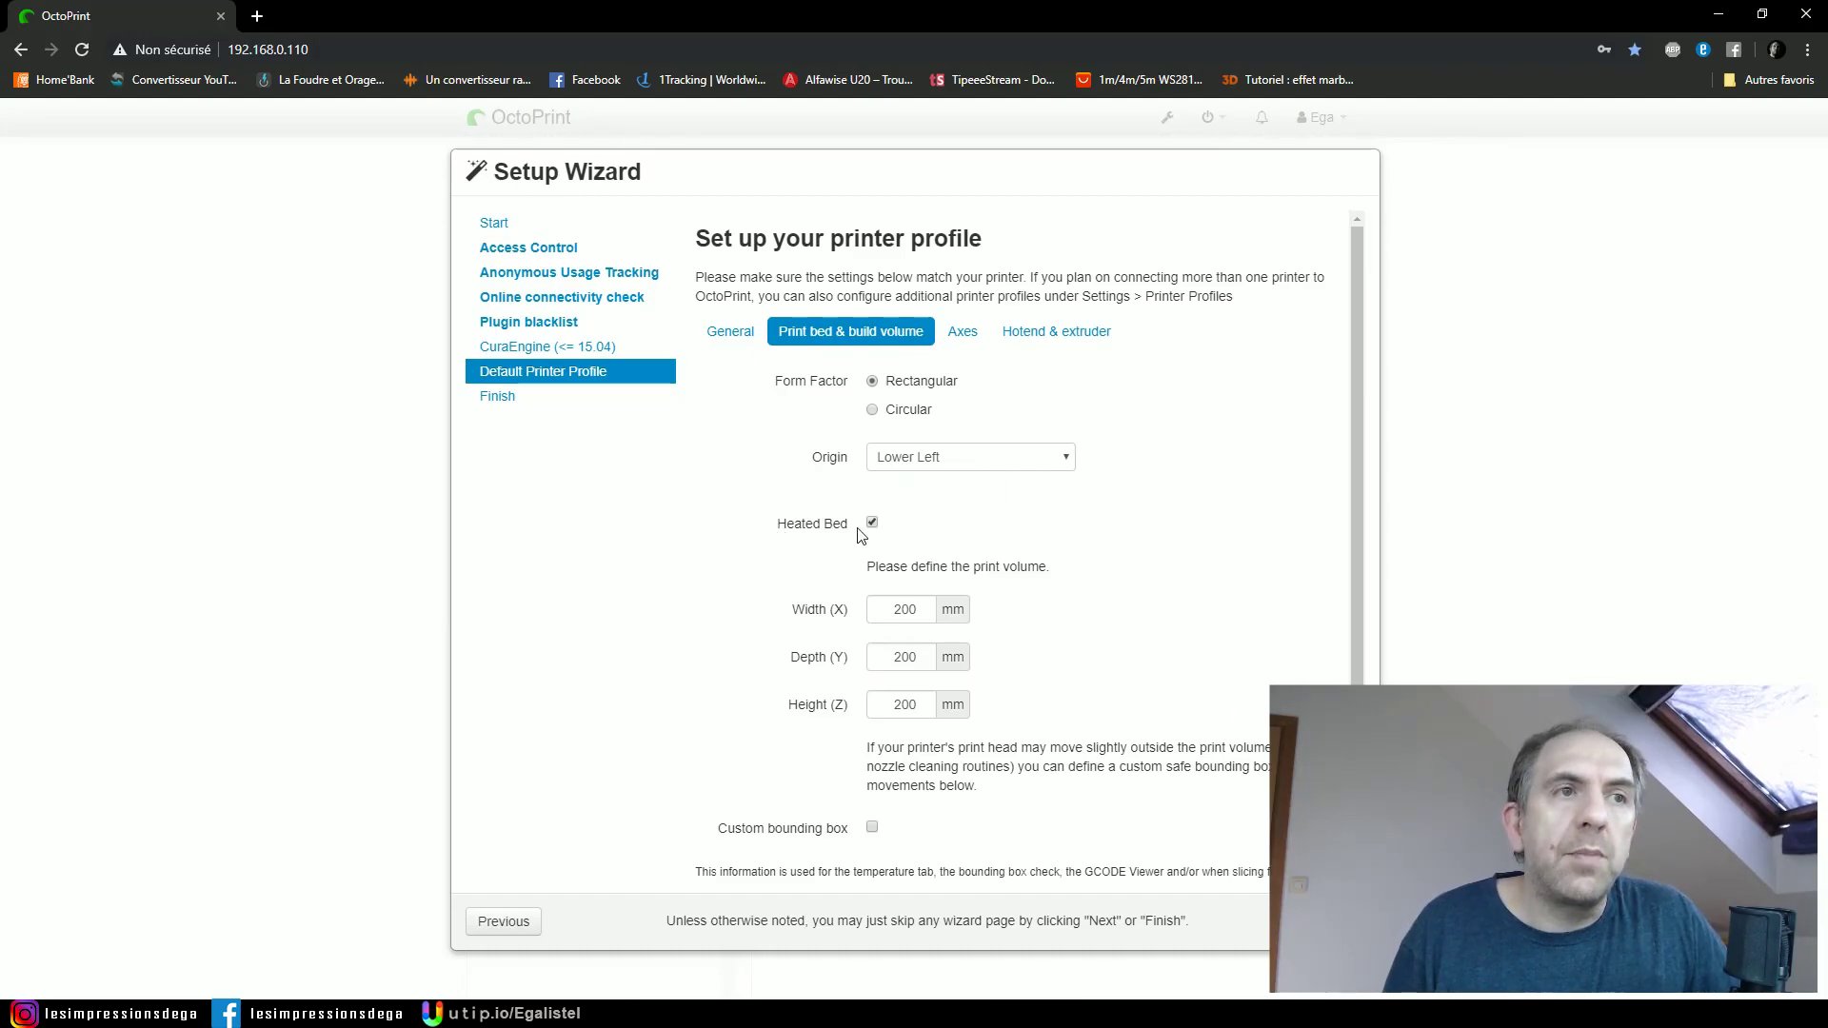
pyautogui.scroll(-1, 815, 585)
pyautogui.click(901, 571)
pyautogui.write('20')
pyautogui.press('Tab')
pyautogui.write('220')
pyautogui.press('Tab')
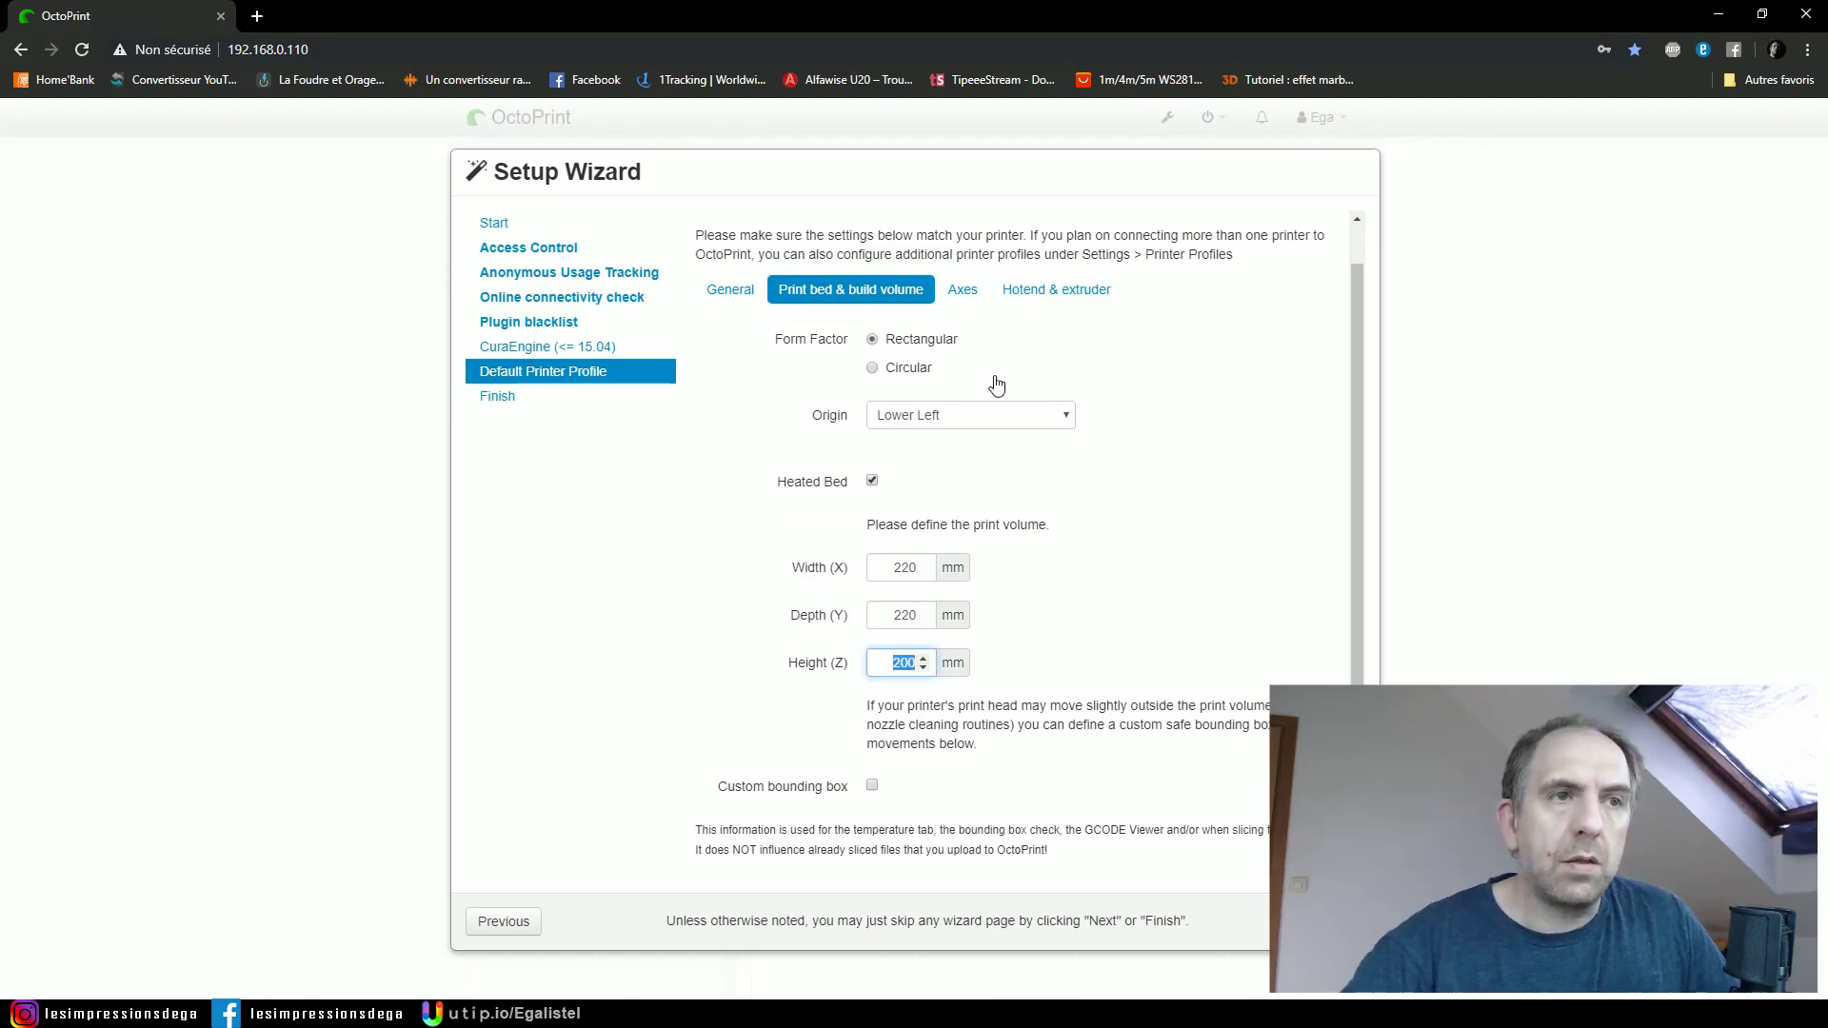
pyautogui.write('250')
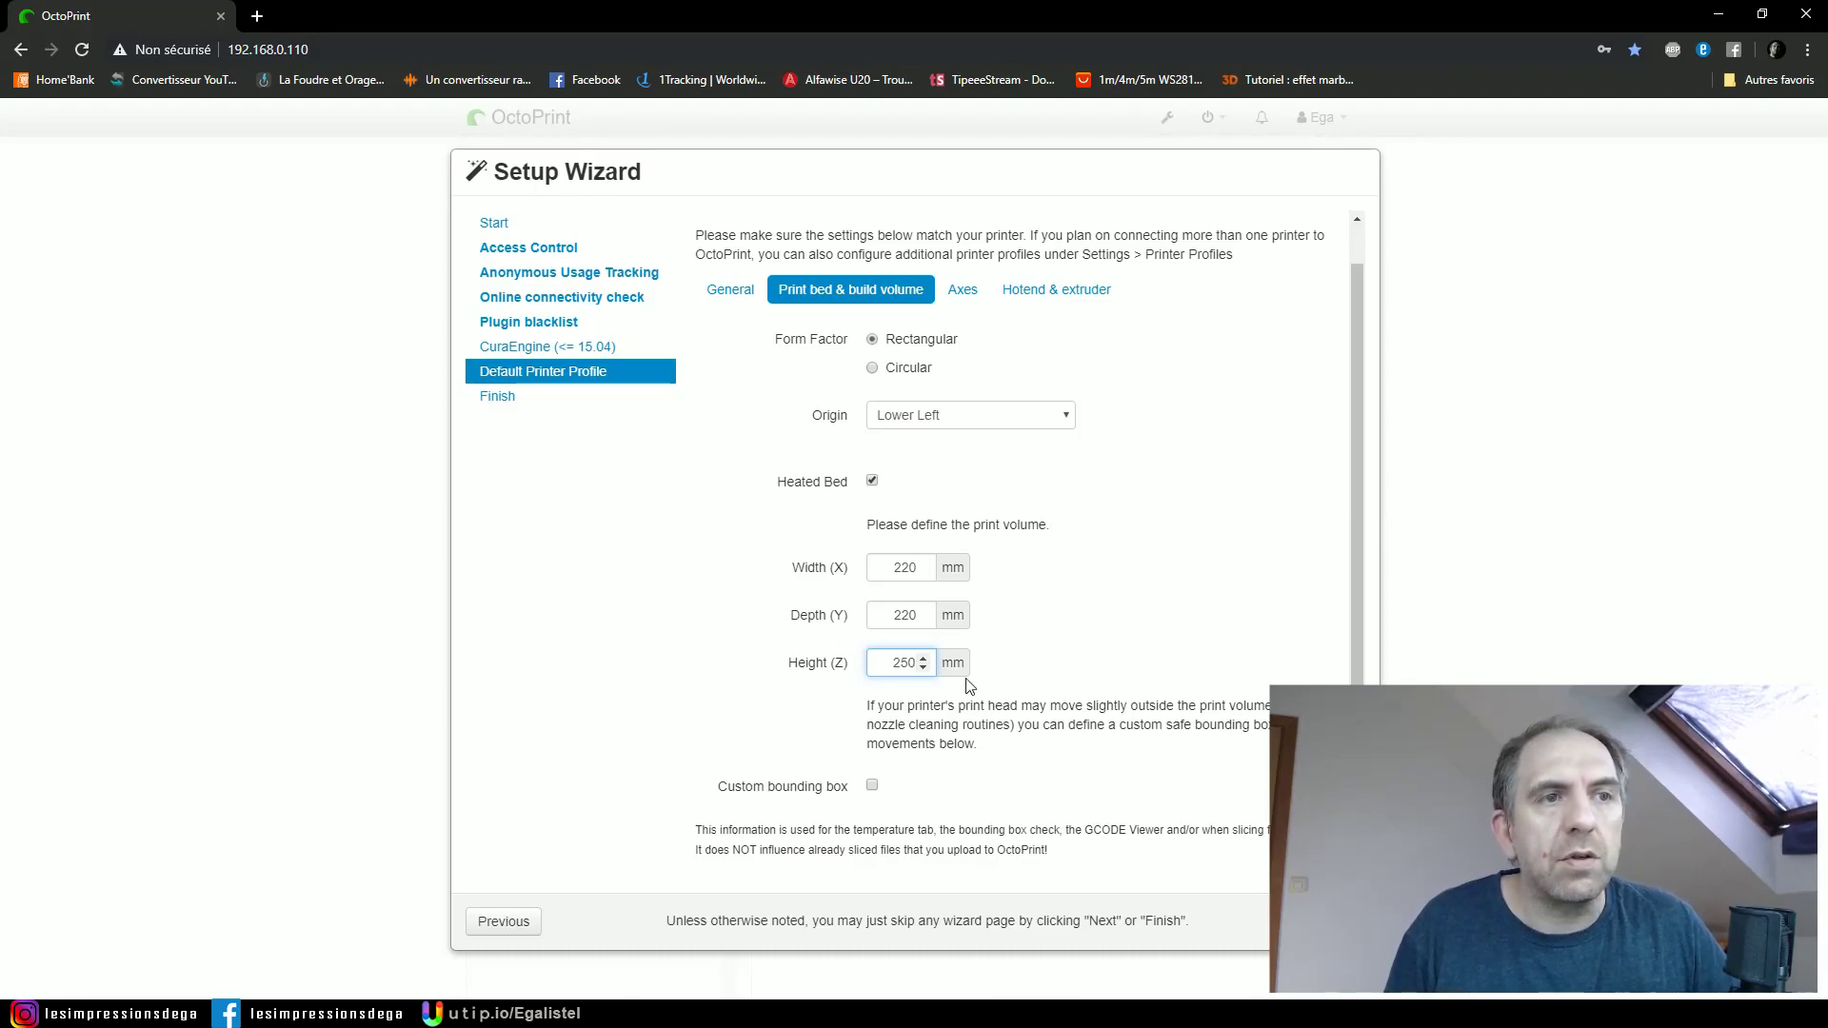
pyautogui.click(1342, 921)
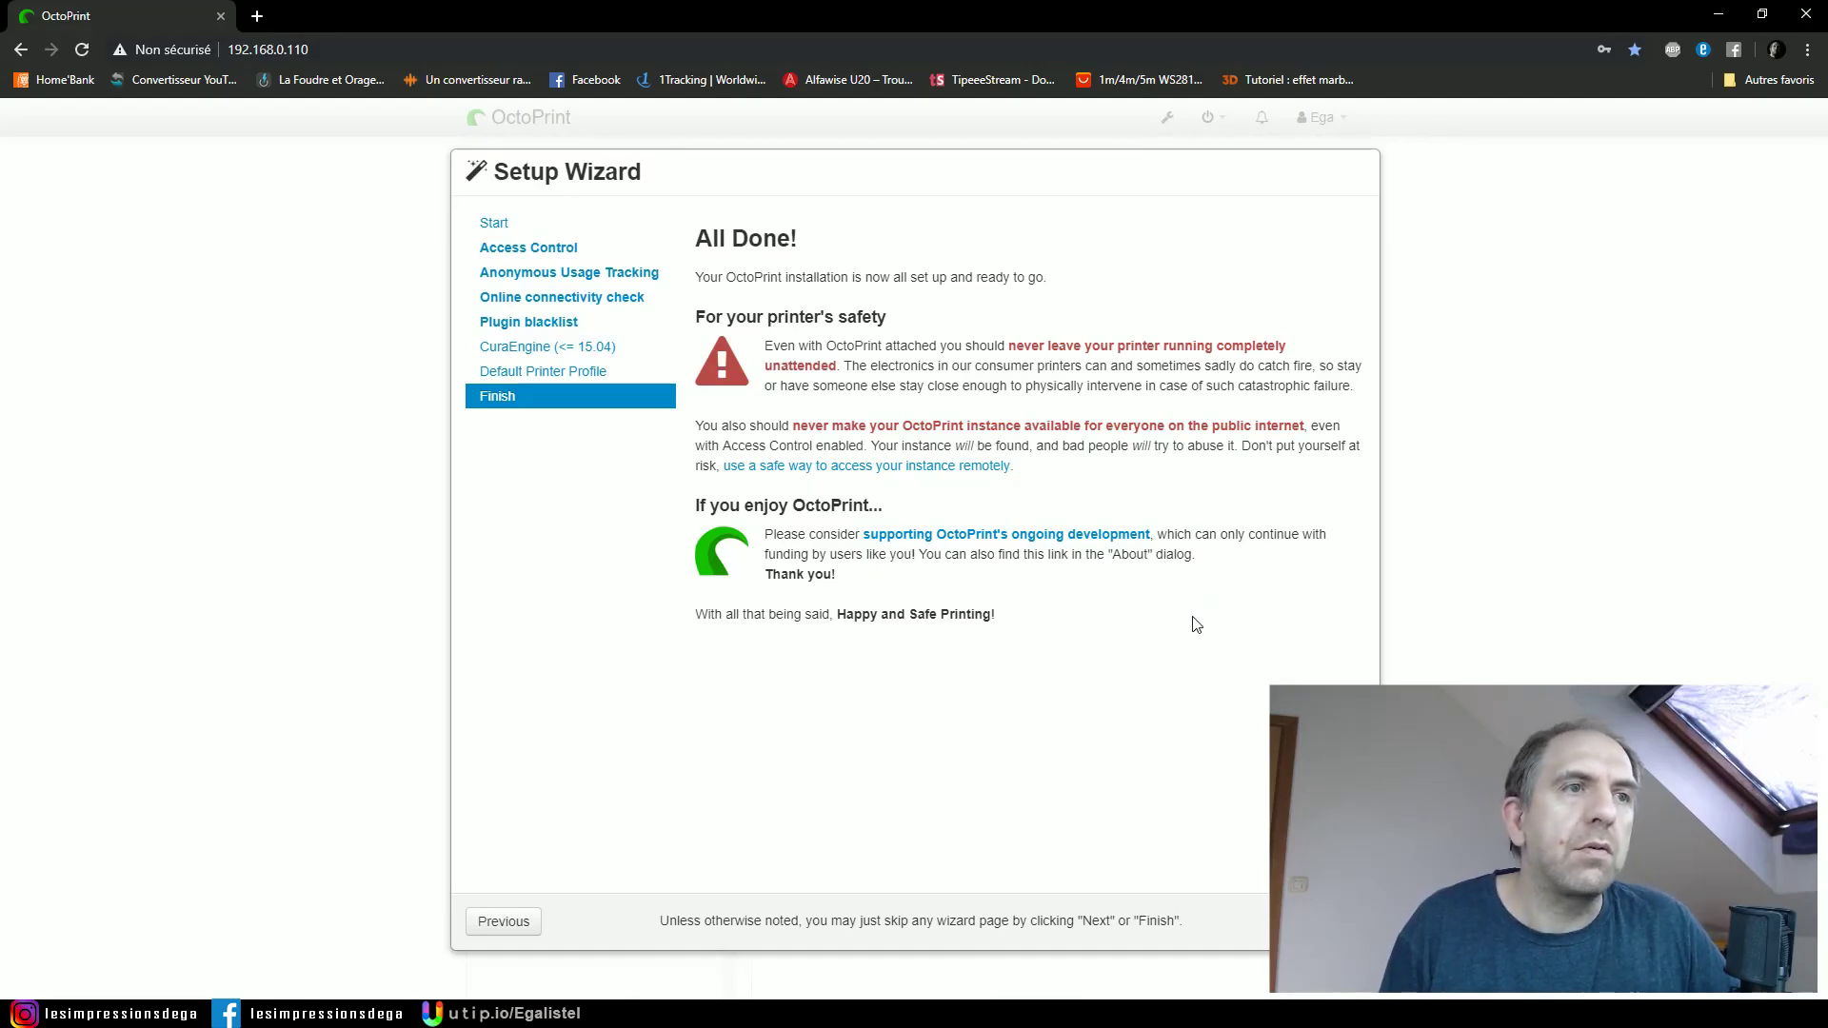
pyautogui.click(1333, 921)
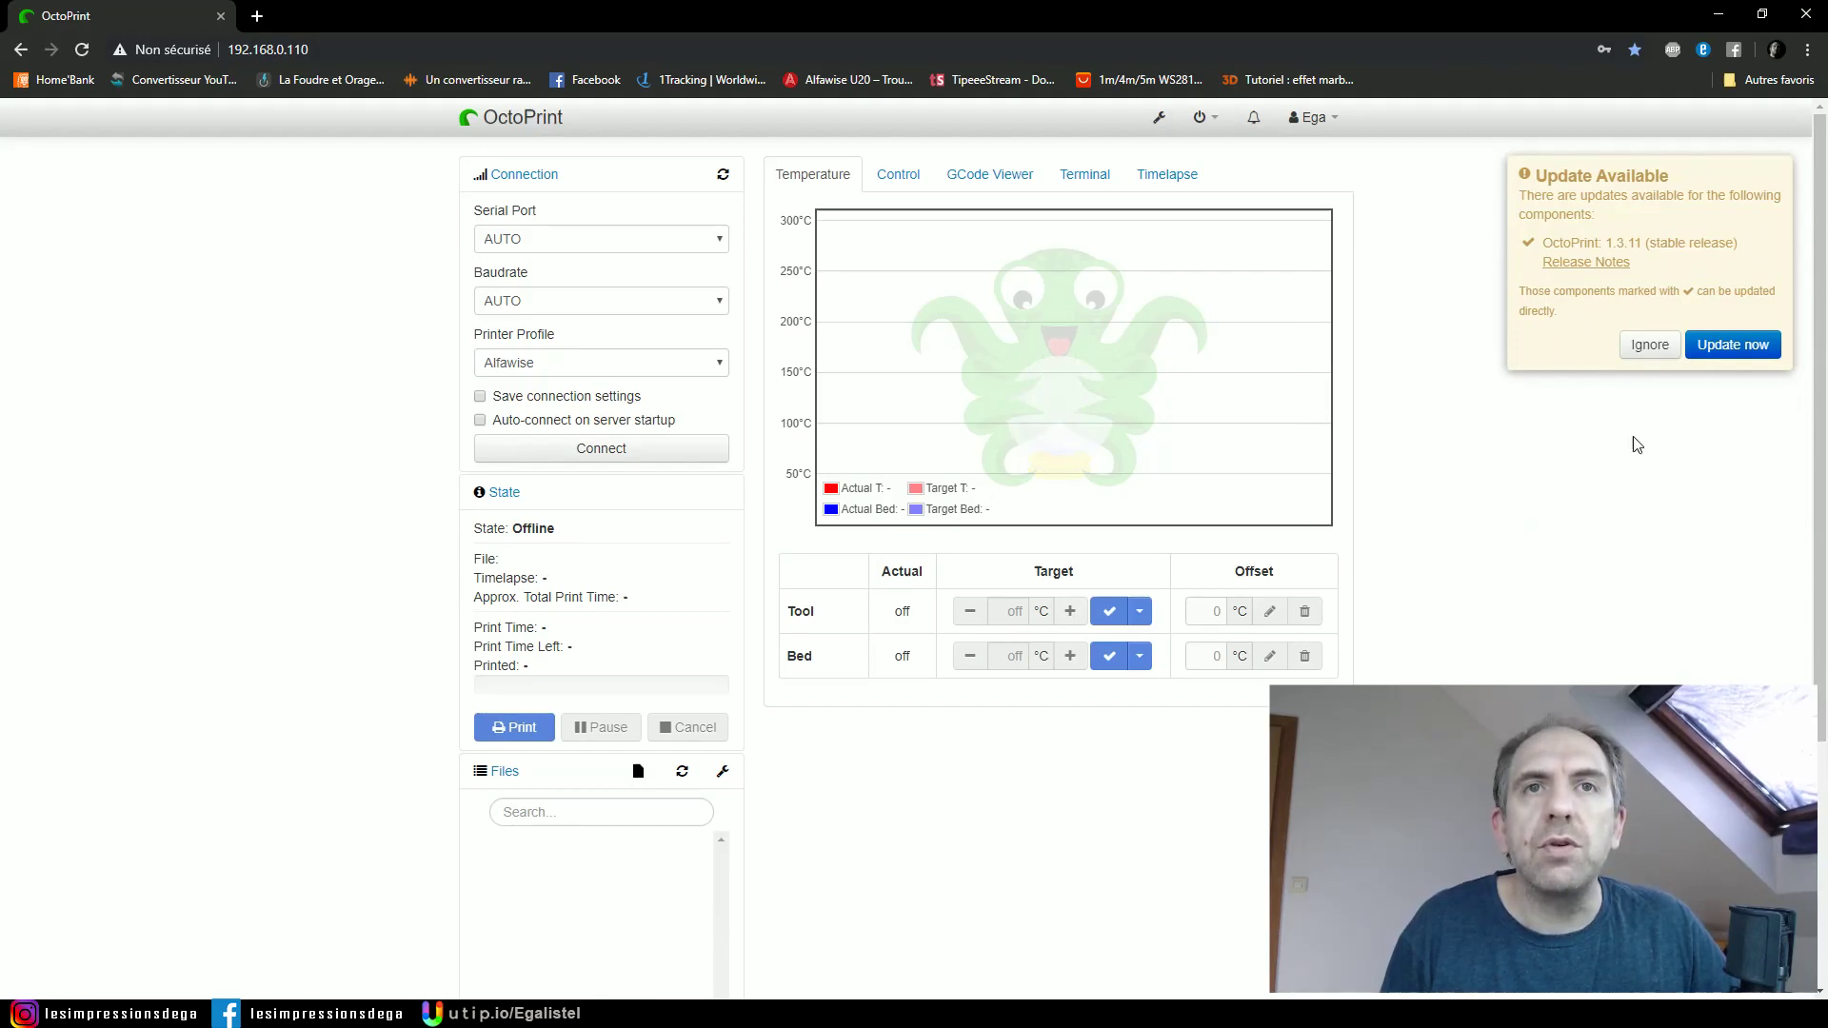
# Install the OctoPrint 1.3.11 update and reload the interface on the new version.
pyautogui.click(1738, 355)
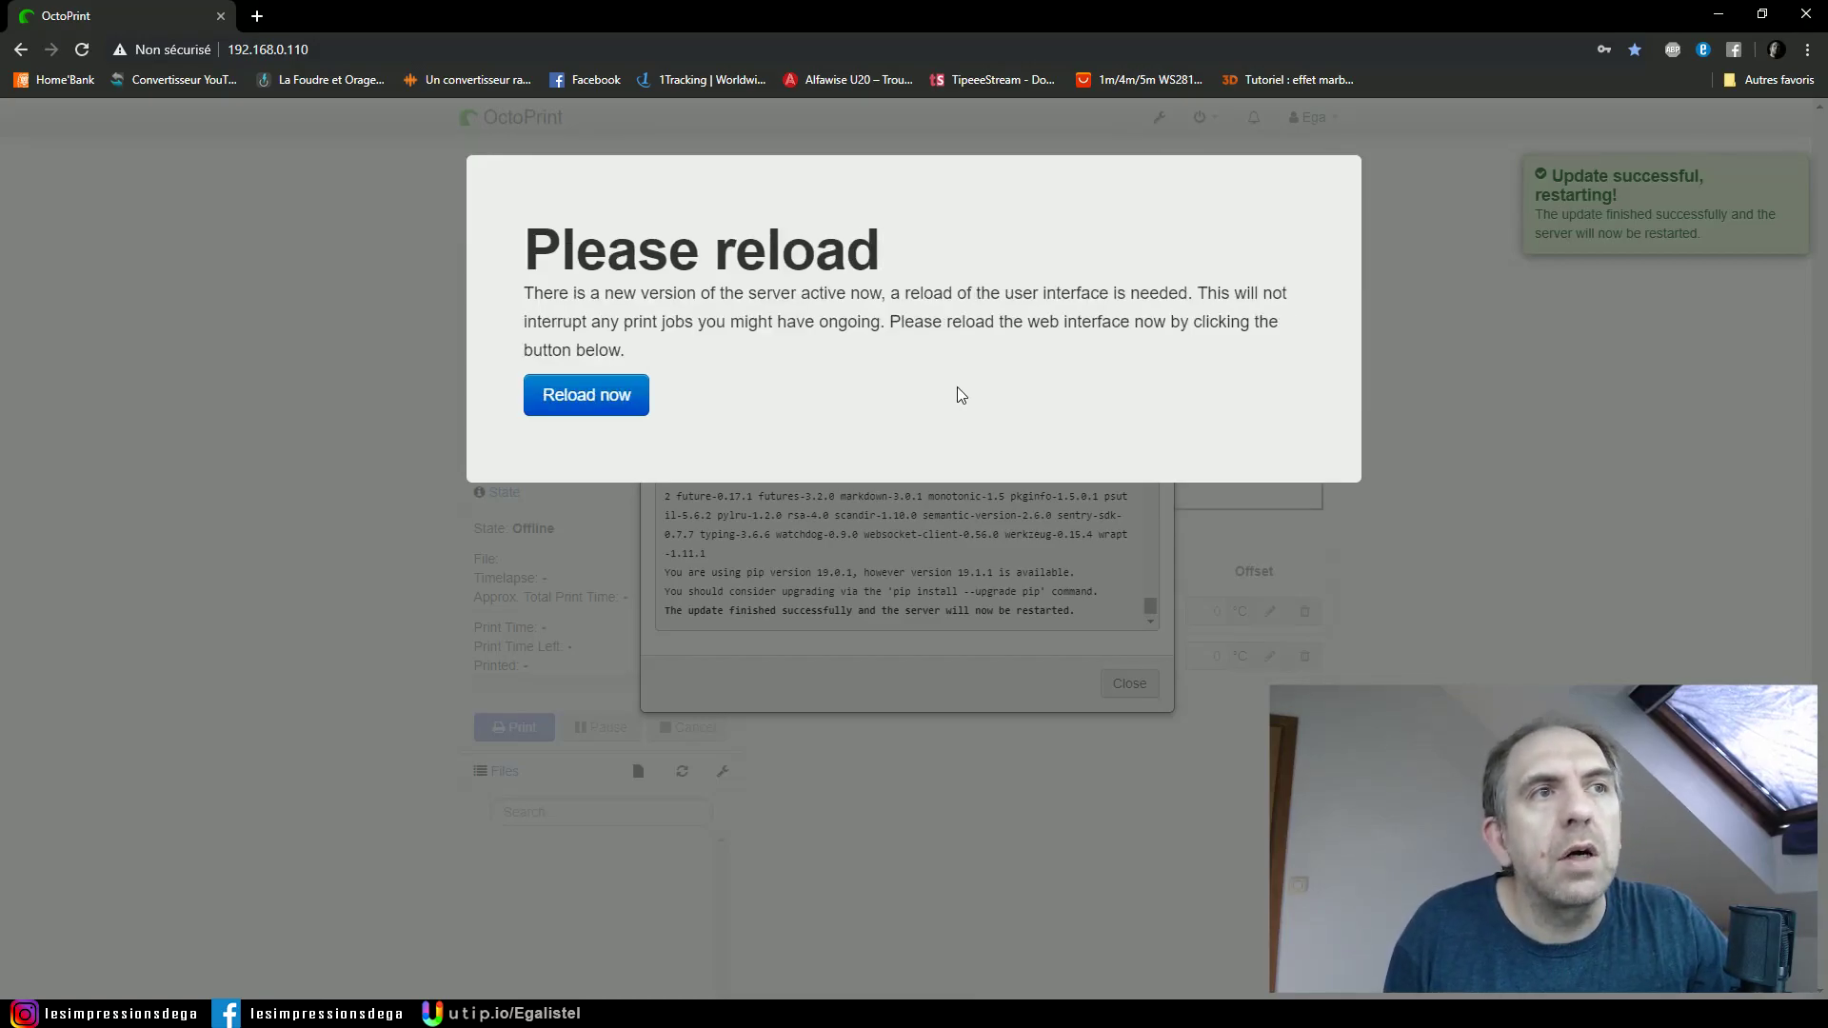
pyautogui.click(600, 396)
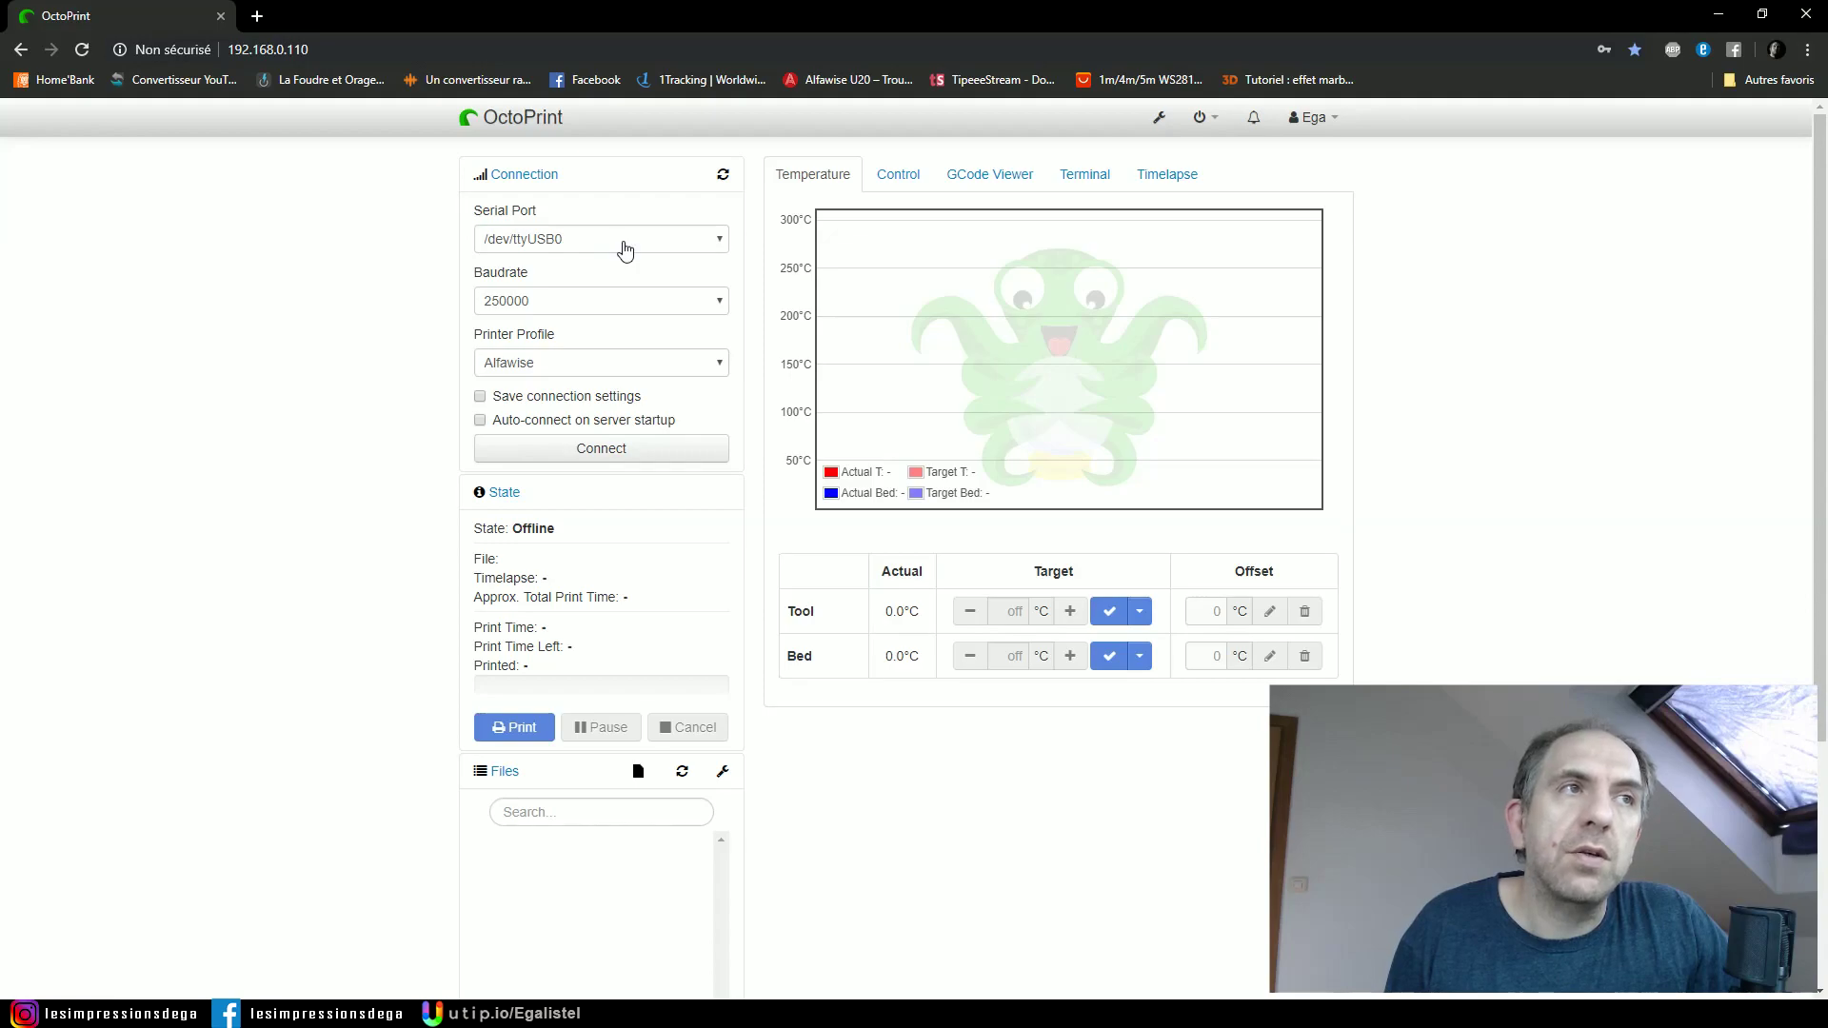
pyautogui.click(625, 251)
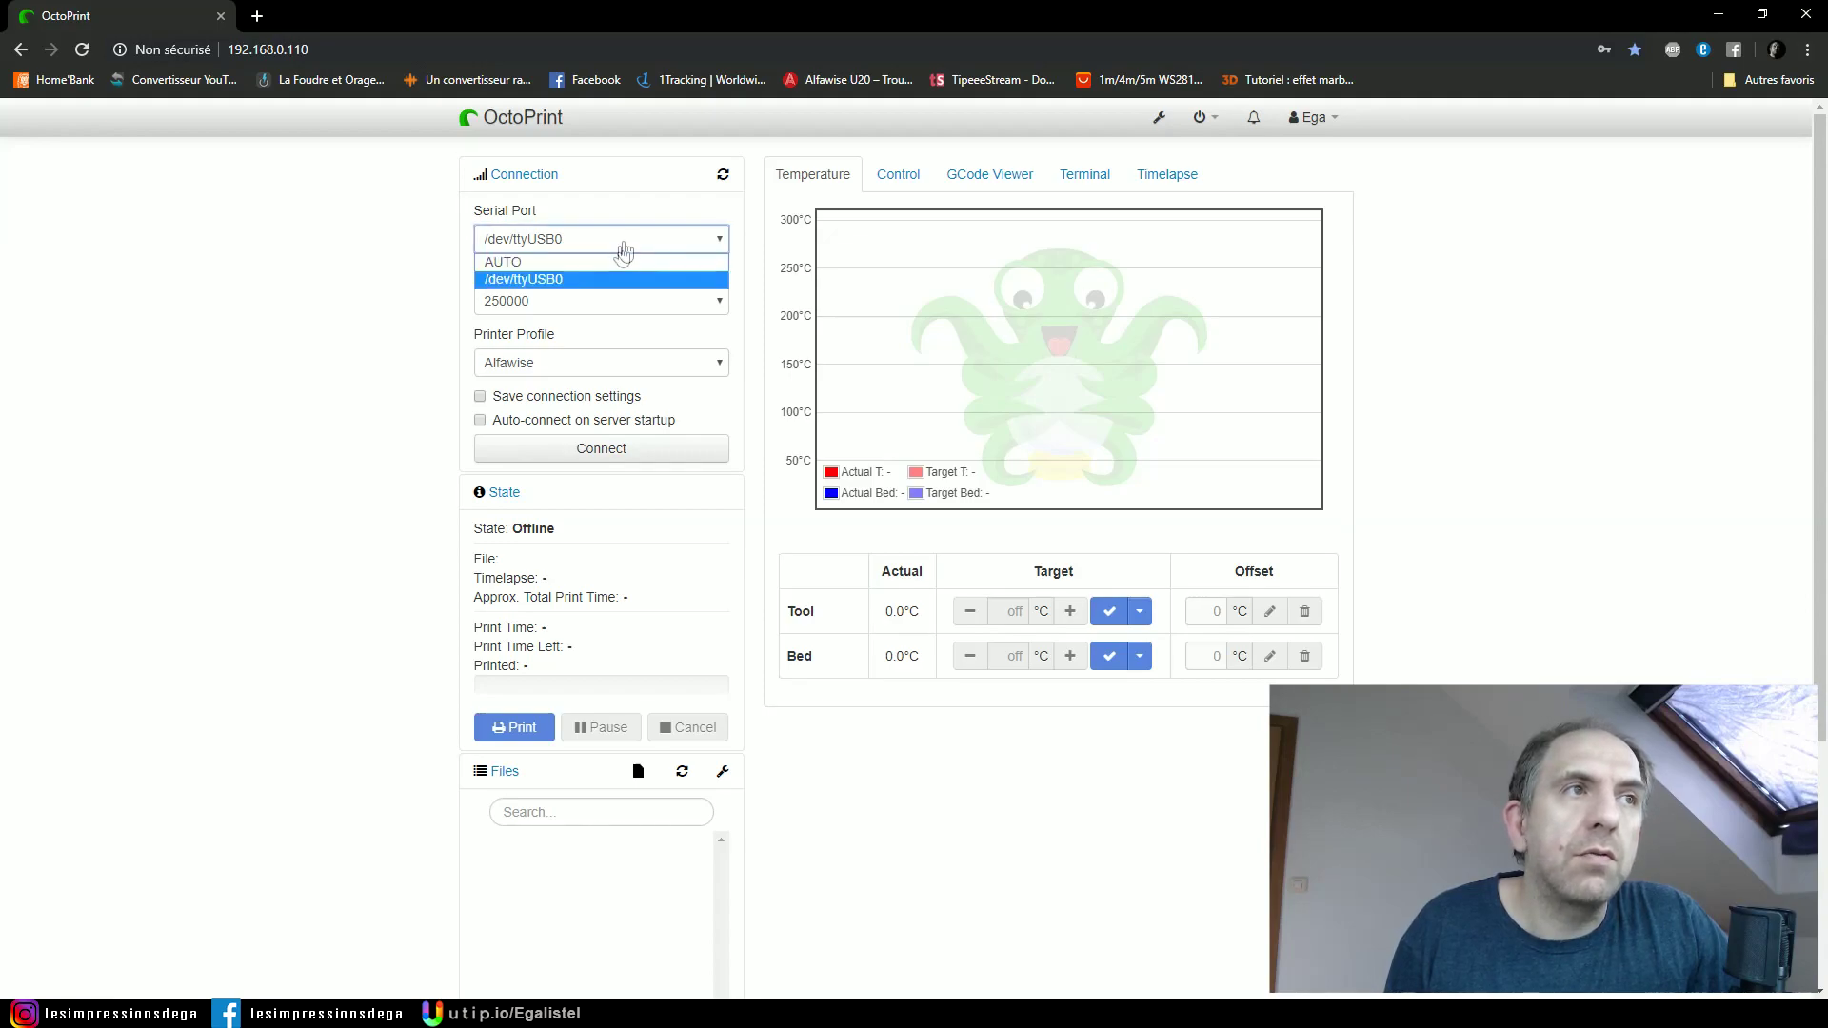
# Connect to /dev/ttyUSB0 at 250000 baud with the Alfawise profile, saving settings and auto-connecting.
pyautogui.click(538, 278)
pyautogui.click(600, 302)
pyautogui.click(632, 339)
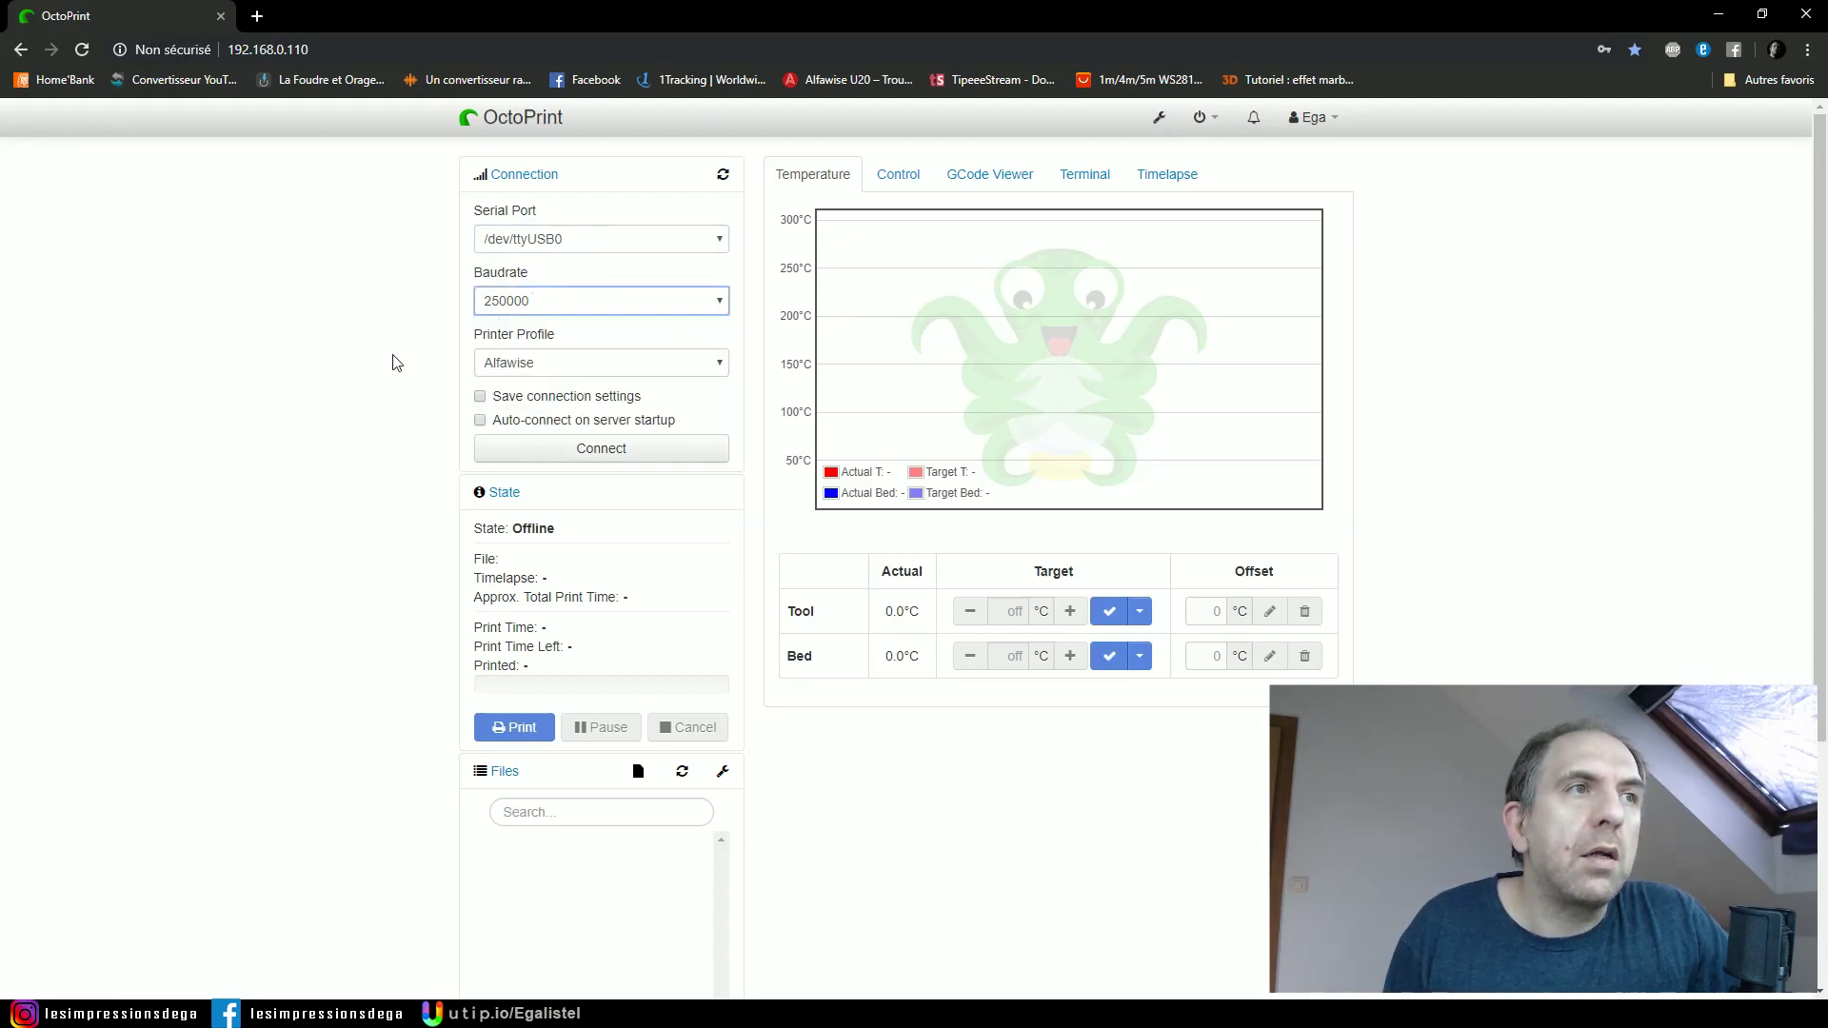
pyautogui.click(602, 369)
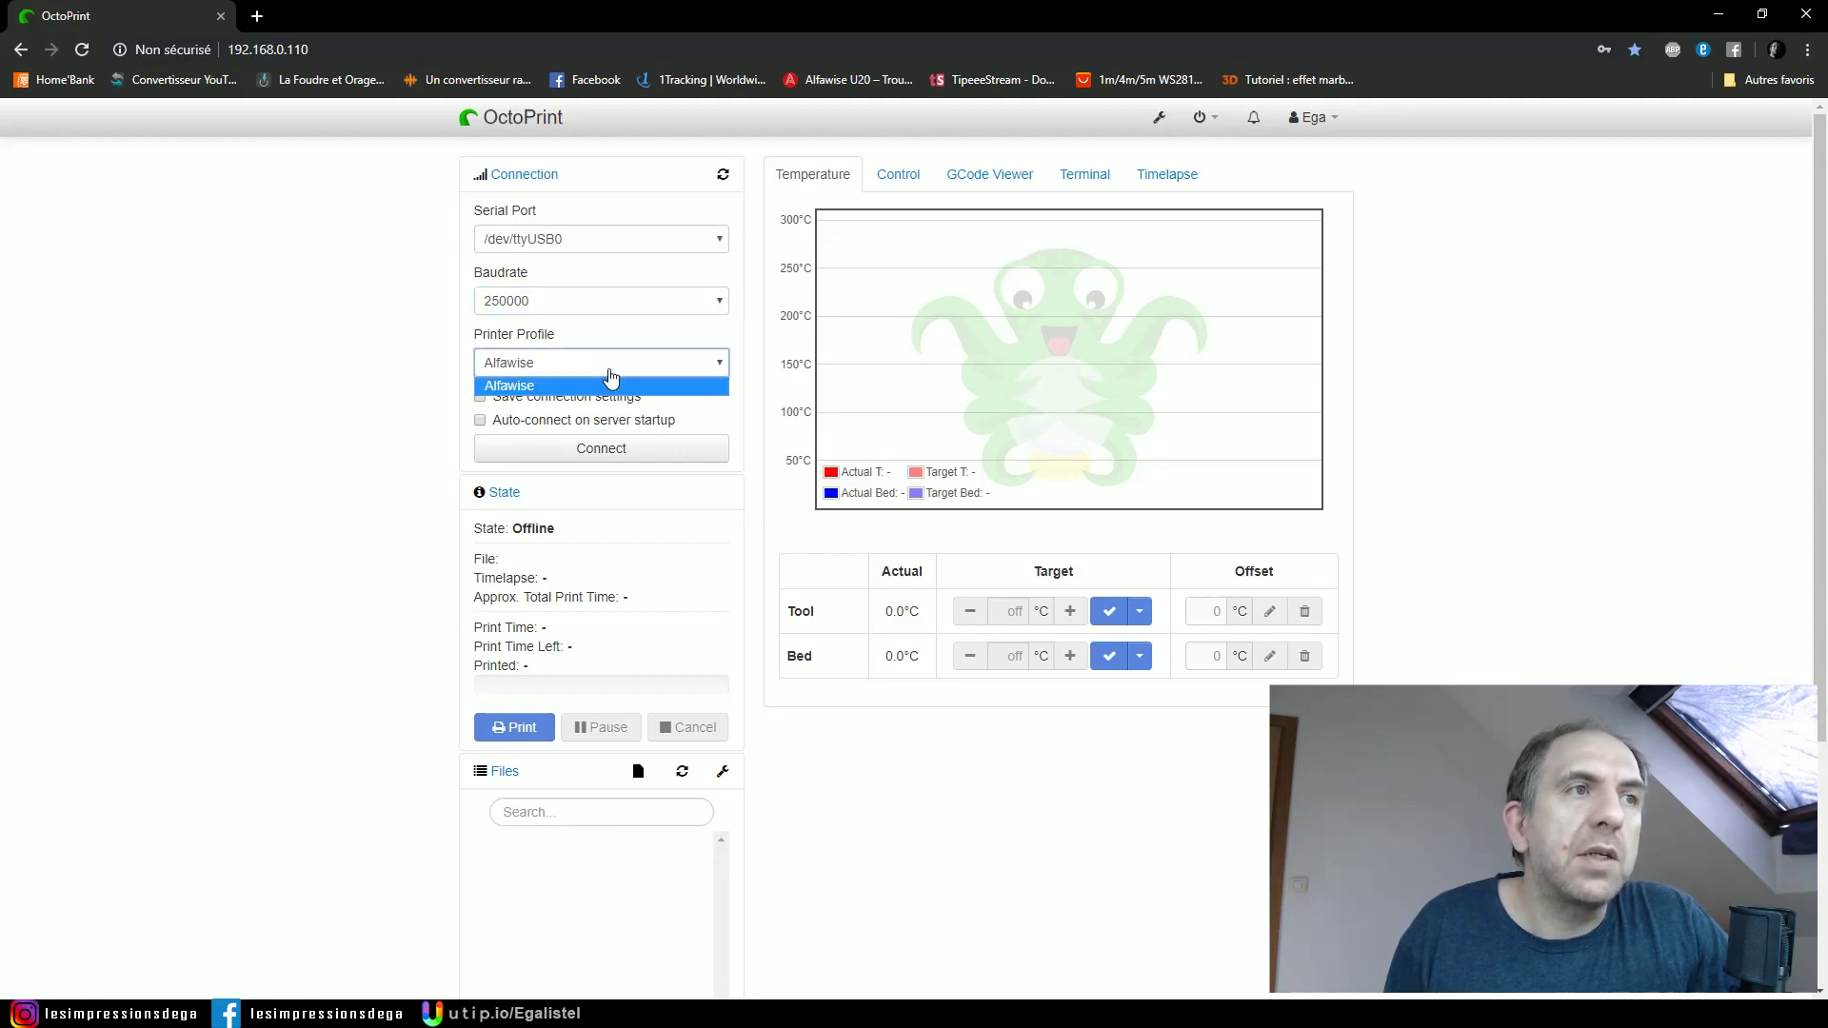
pyautogui.click(610, 384)
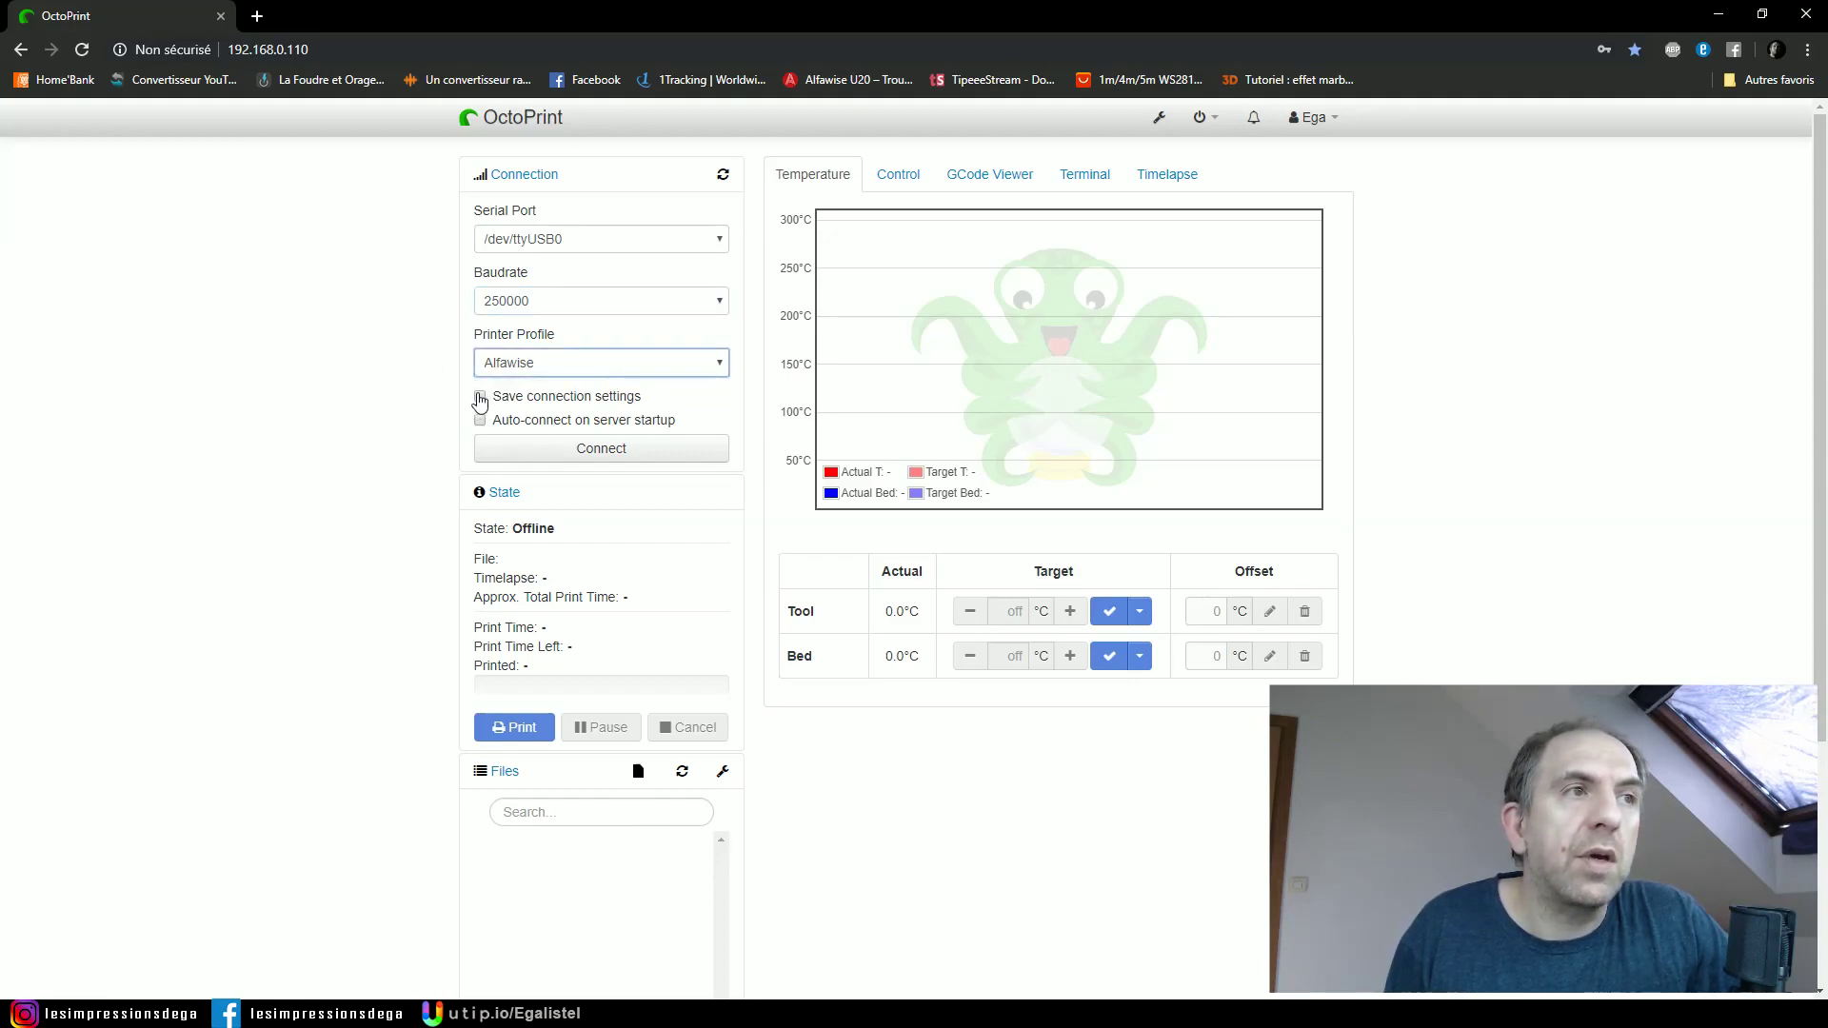
pyautogui.click(480, 398)
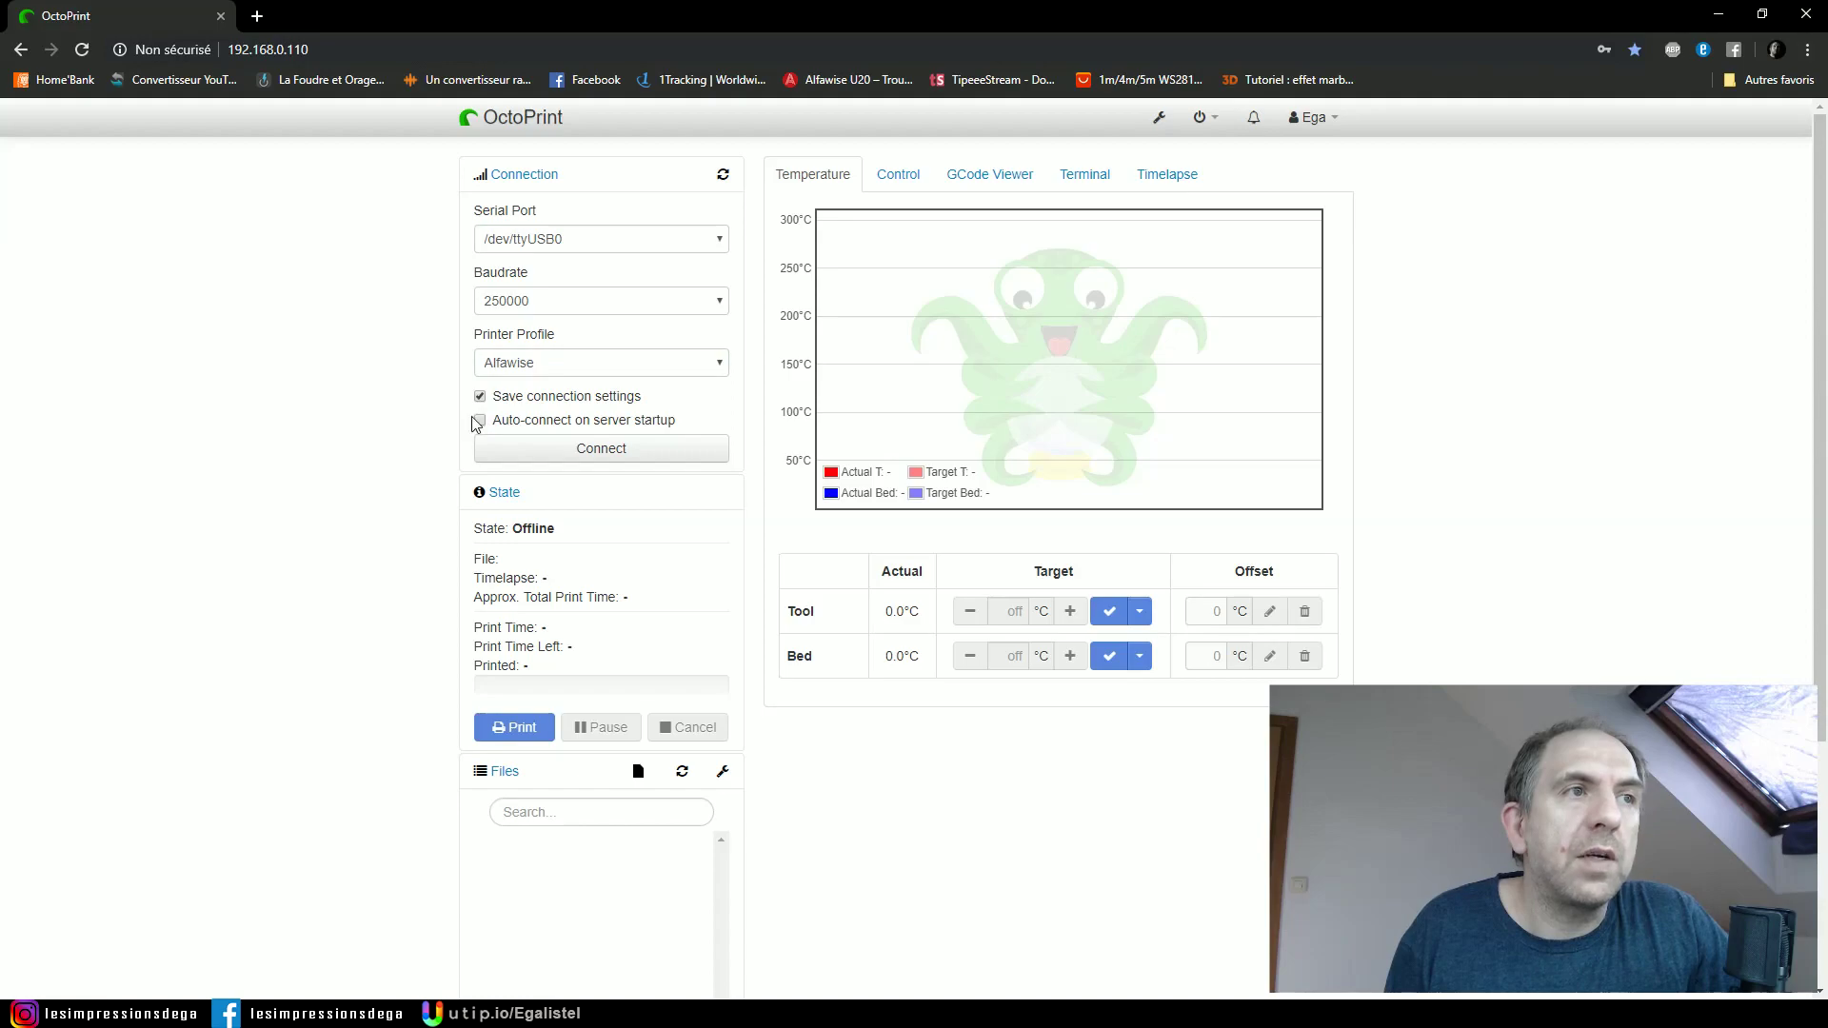
pyautogui.click(481, 421)
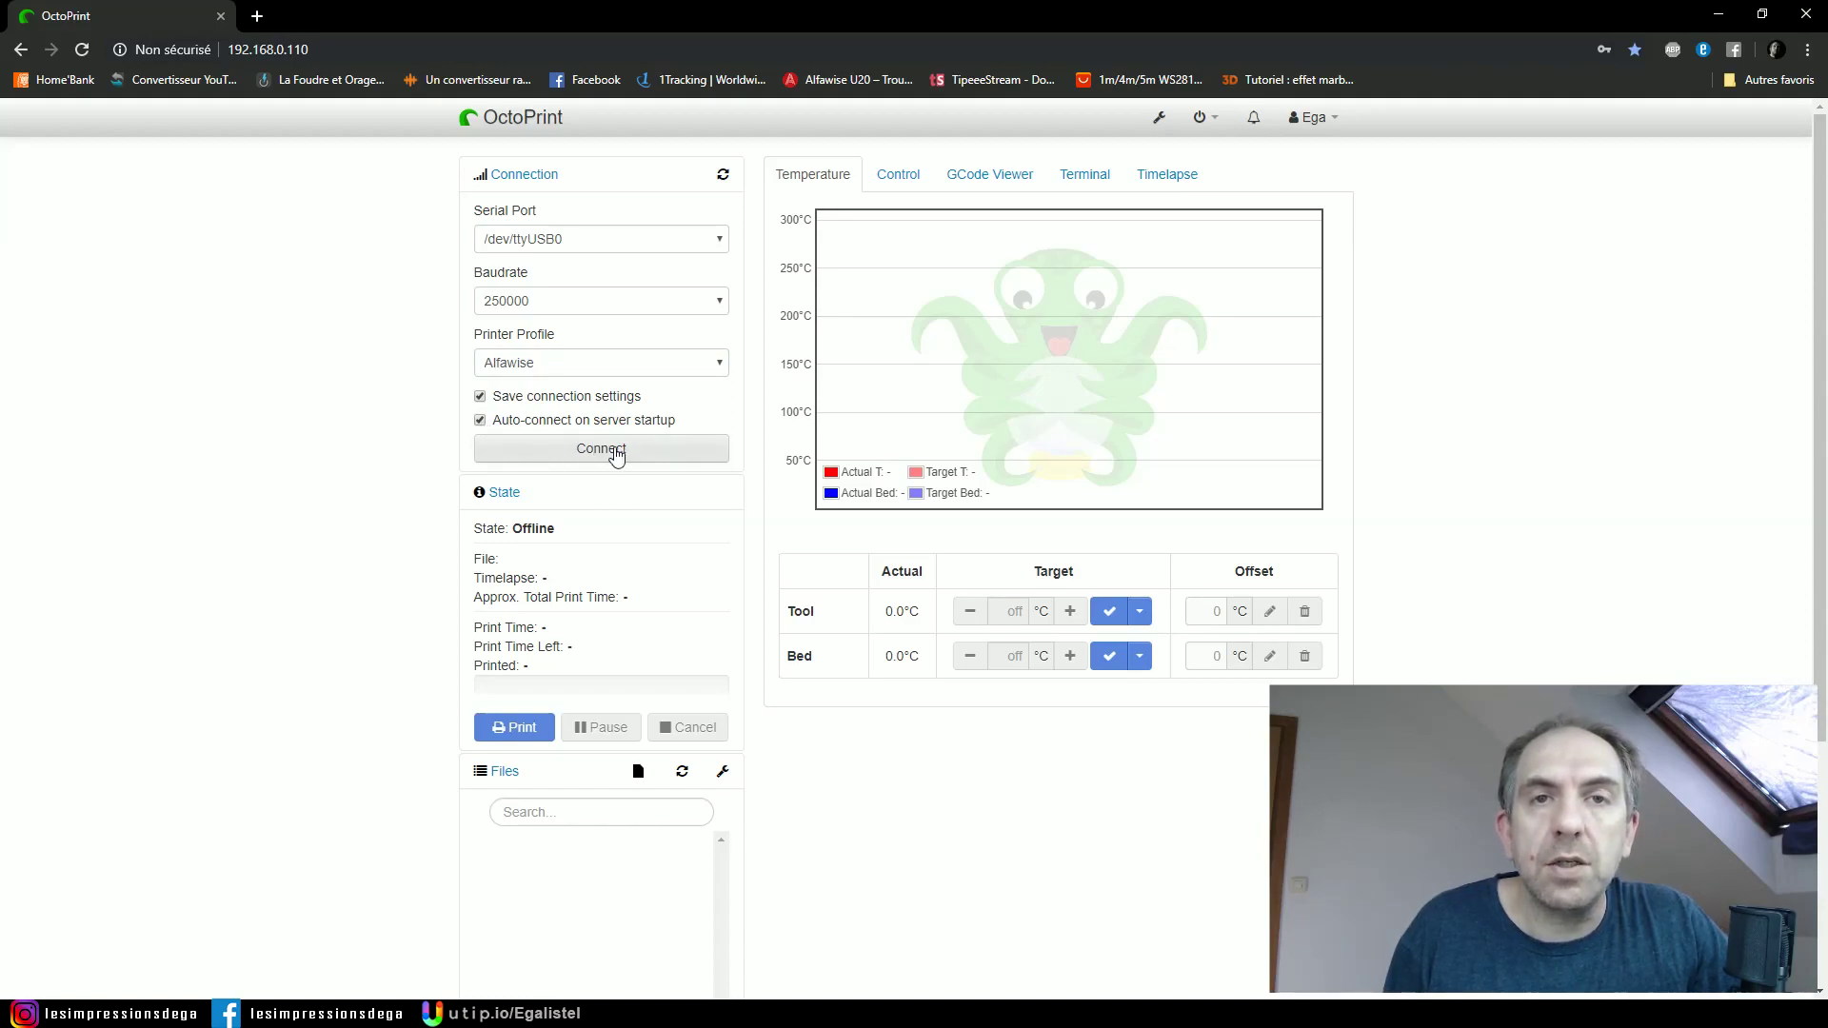
pyautogui.click(615, 450)
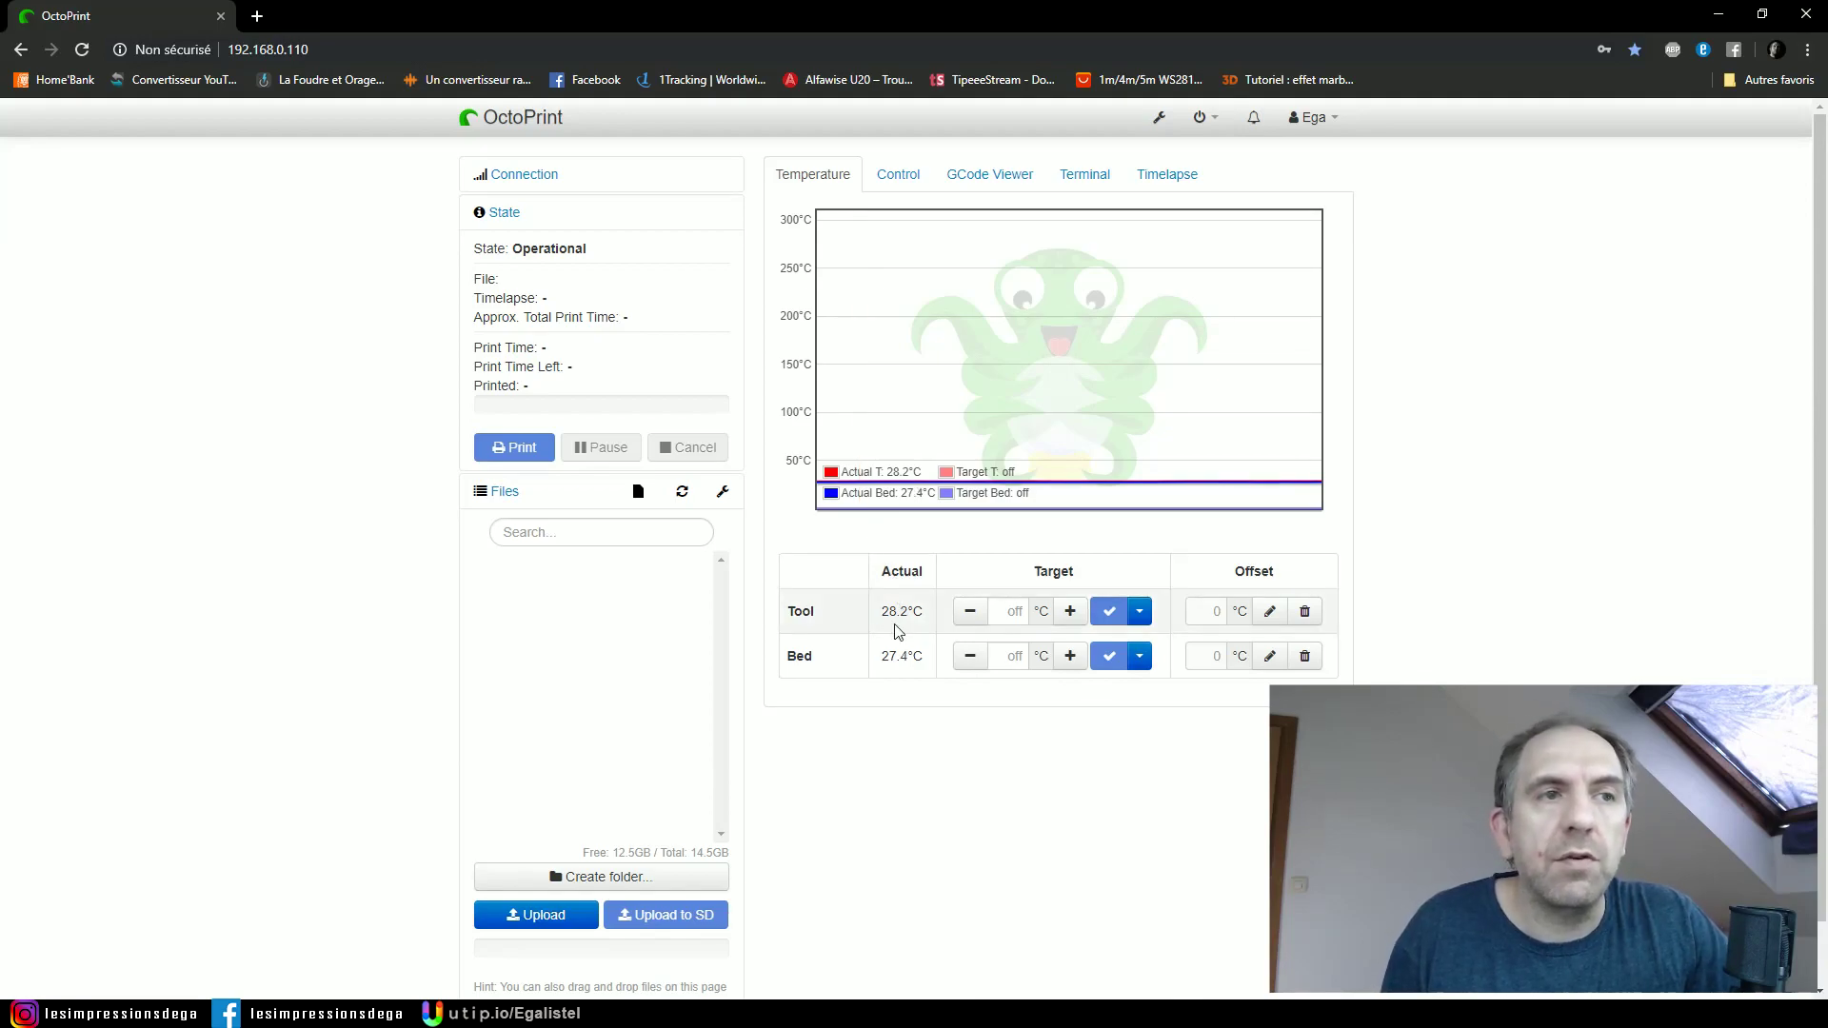
pyautogui.moveTo(897, 611); pyautogui.dragTo(922, 611)
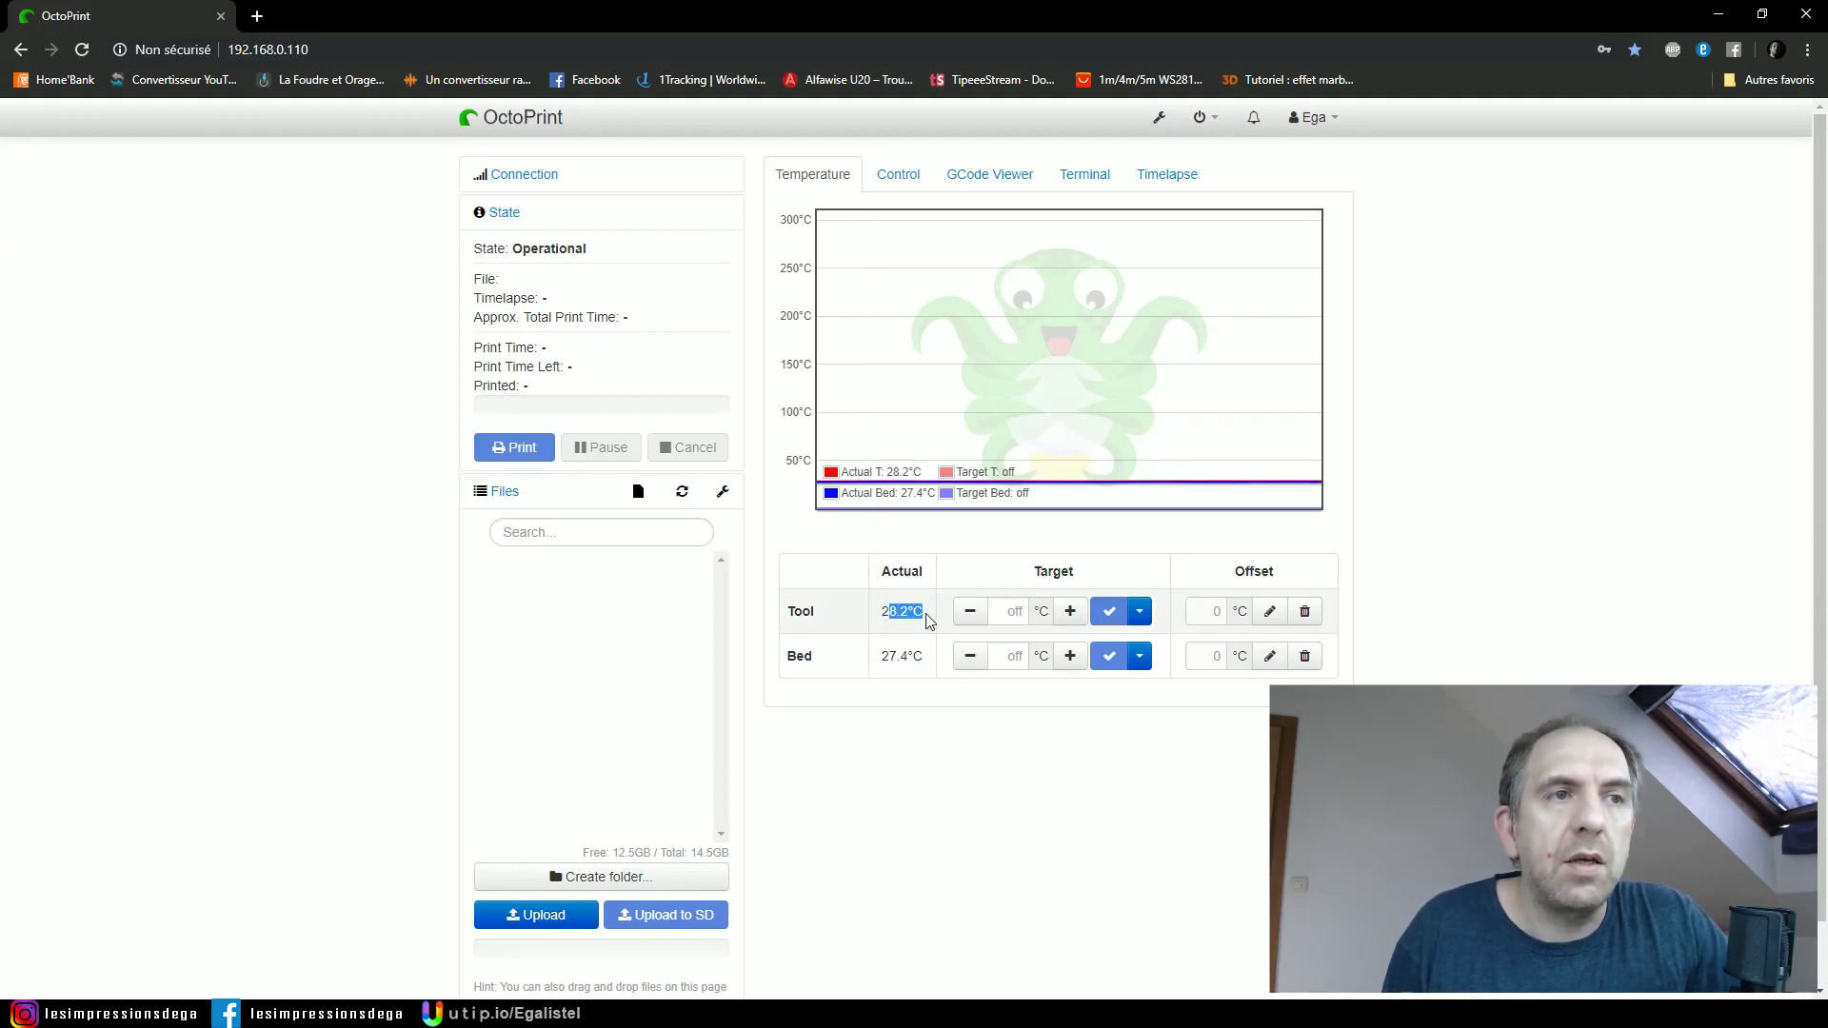
# Upload Cables_bed.gcode, load it as the print job, and view the Control tab's webcam feed.
pyautogui.click(130, 514)
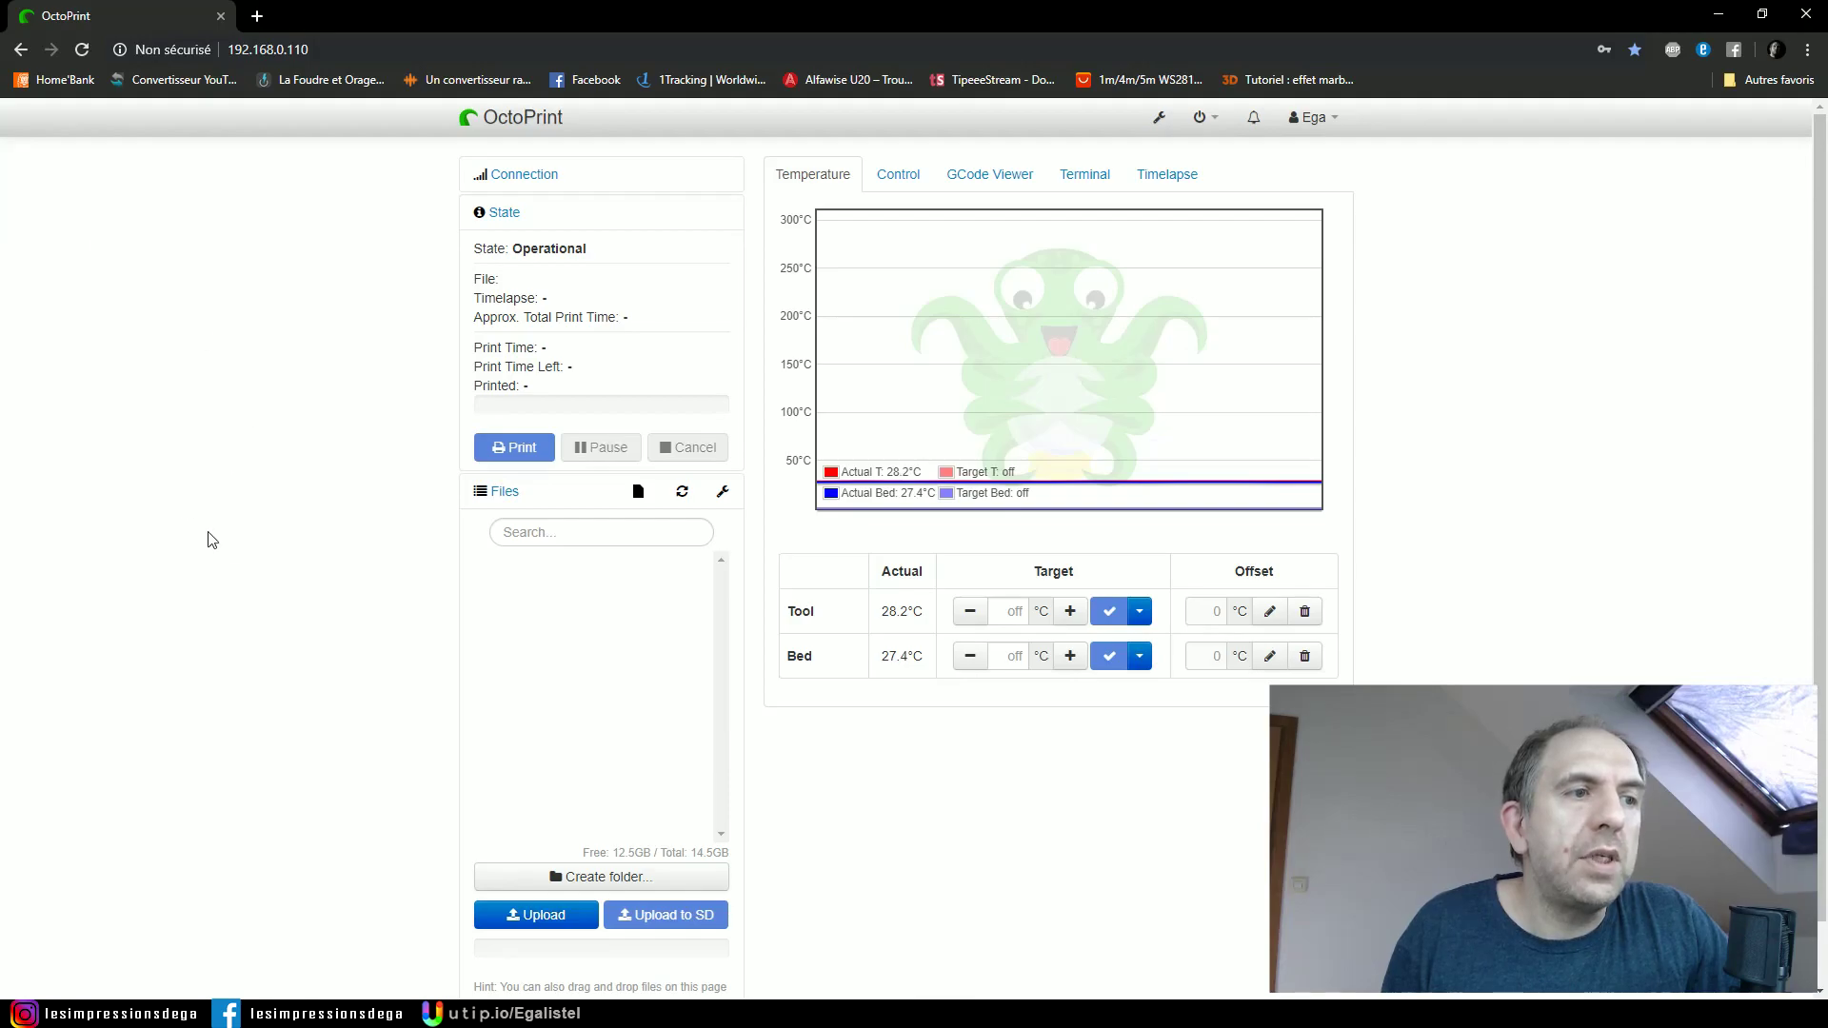
pyautogui.click(534, 920)
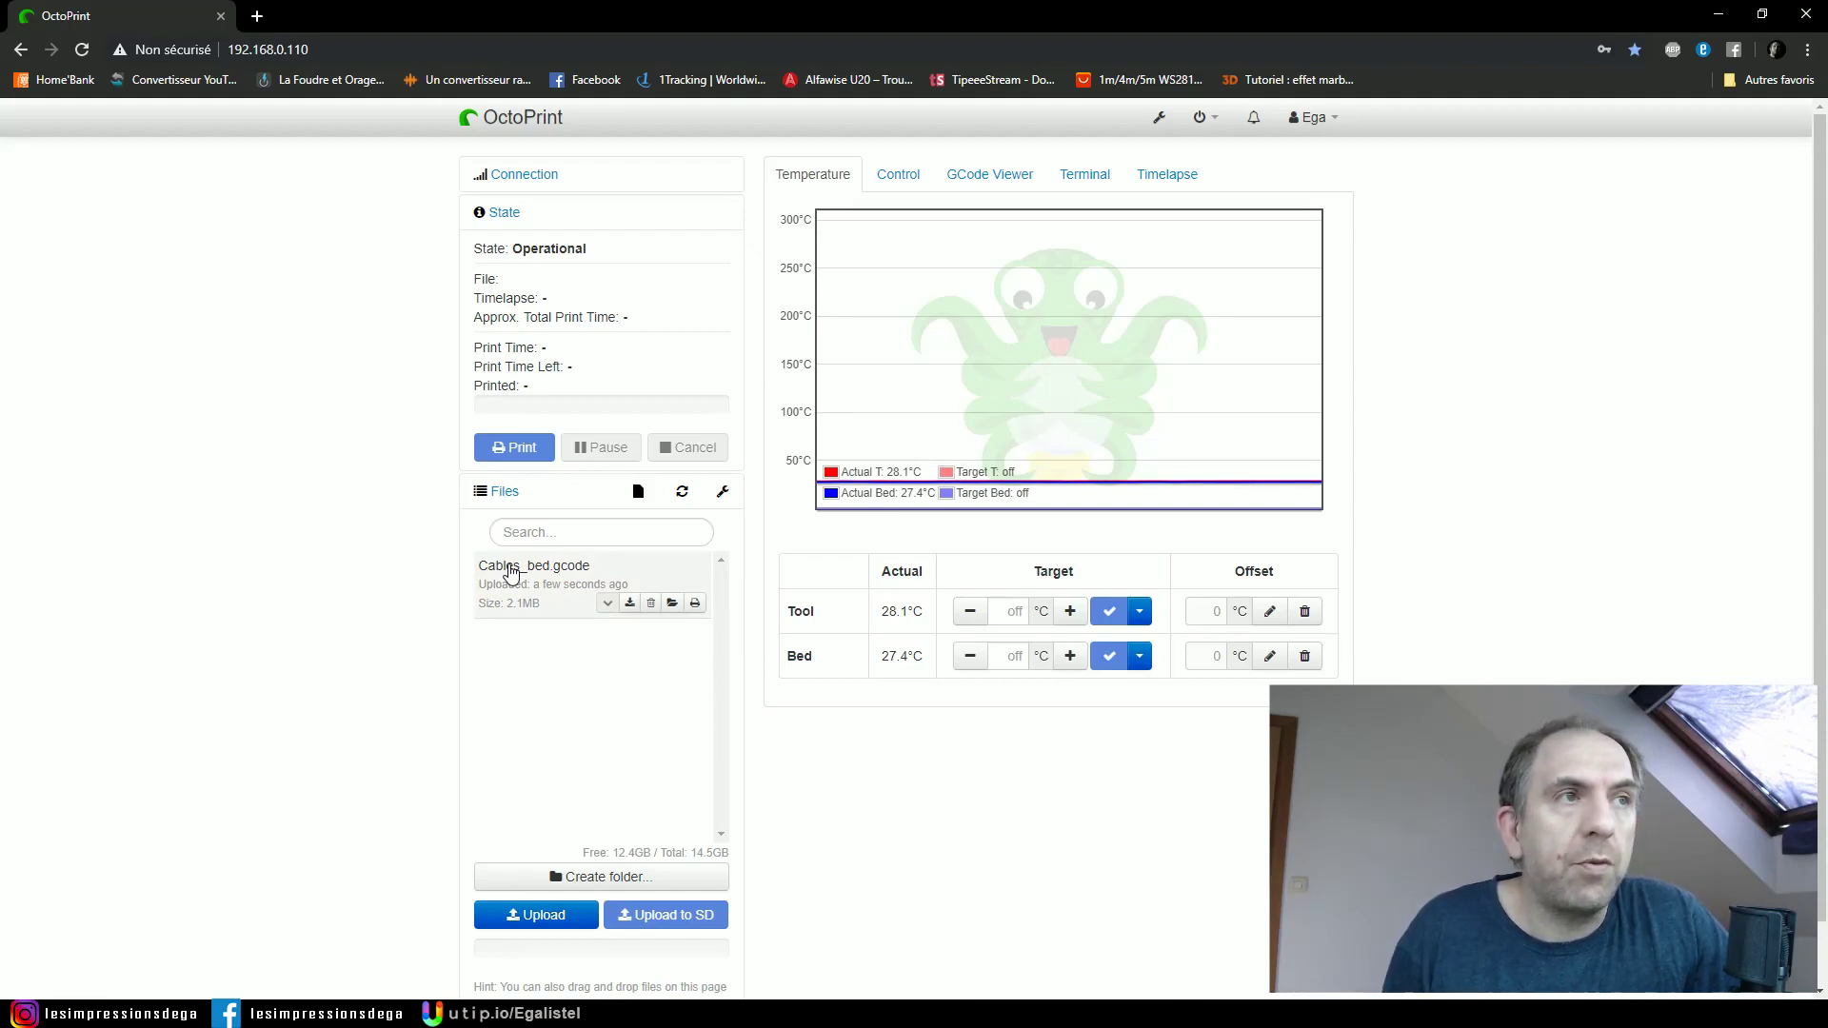
pyautogui.click(512, 571)
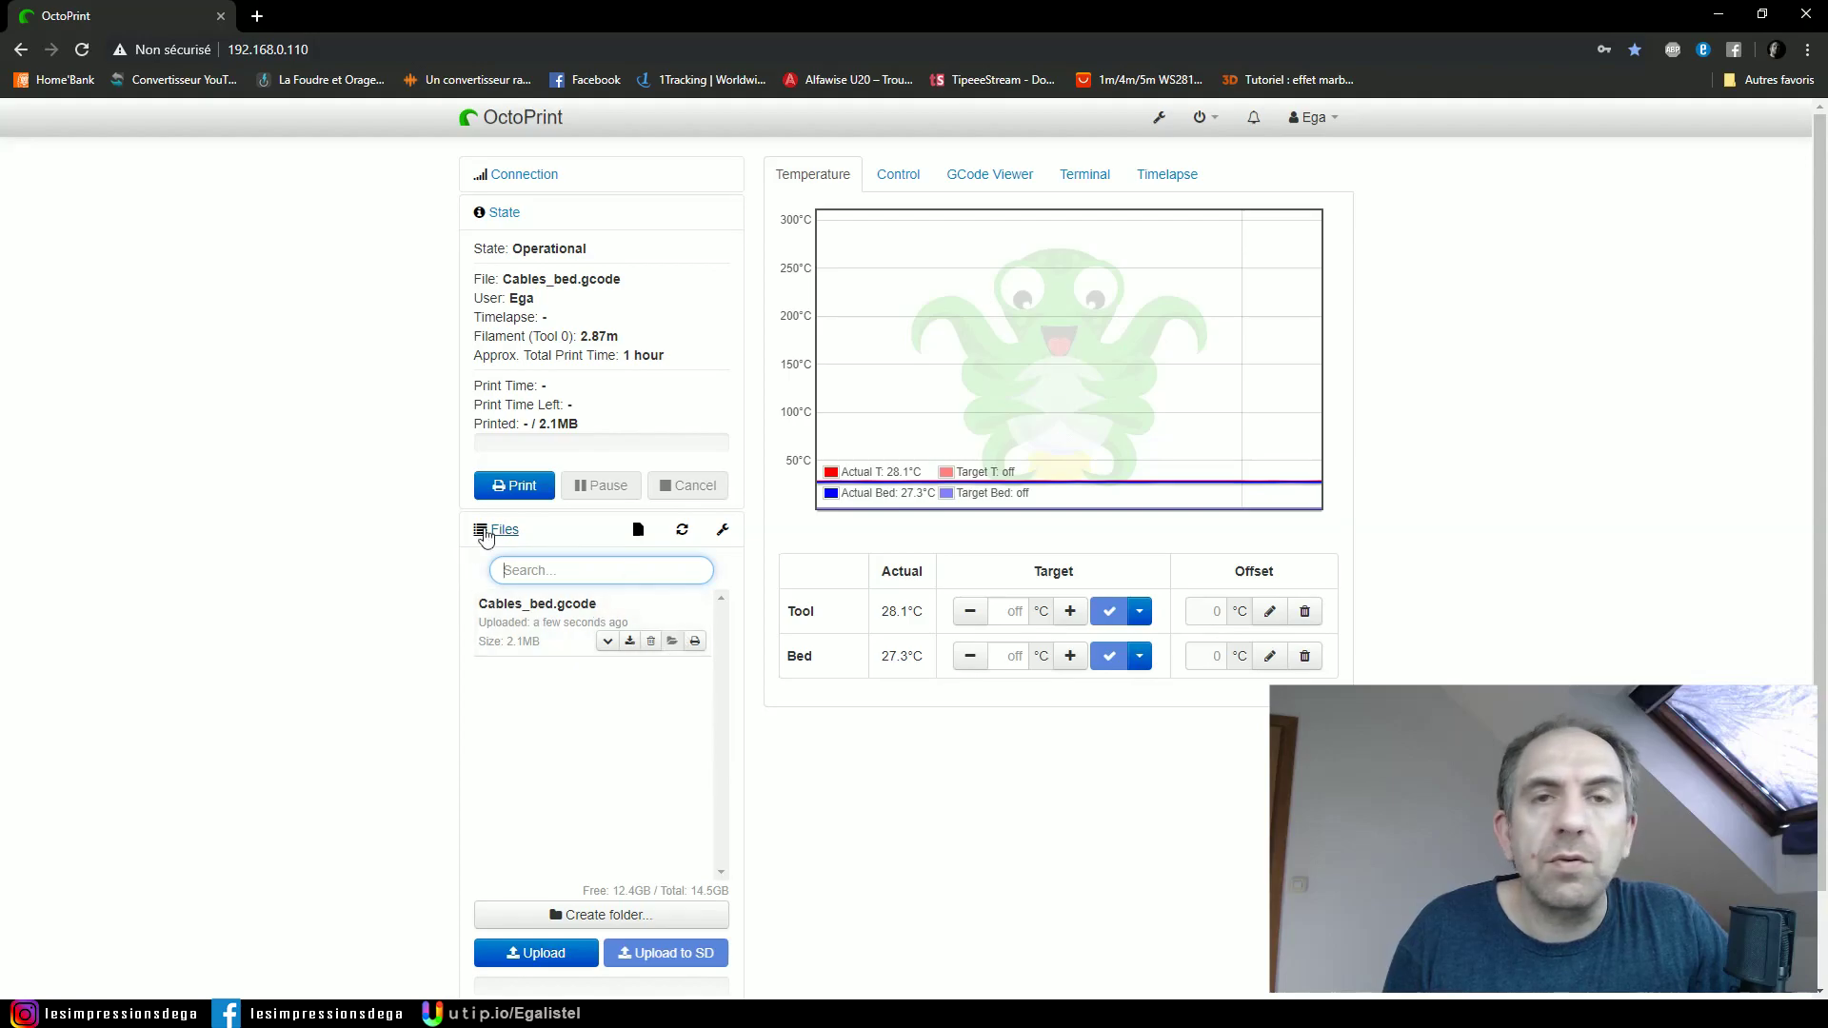
pyautogui.click(899, 173)
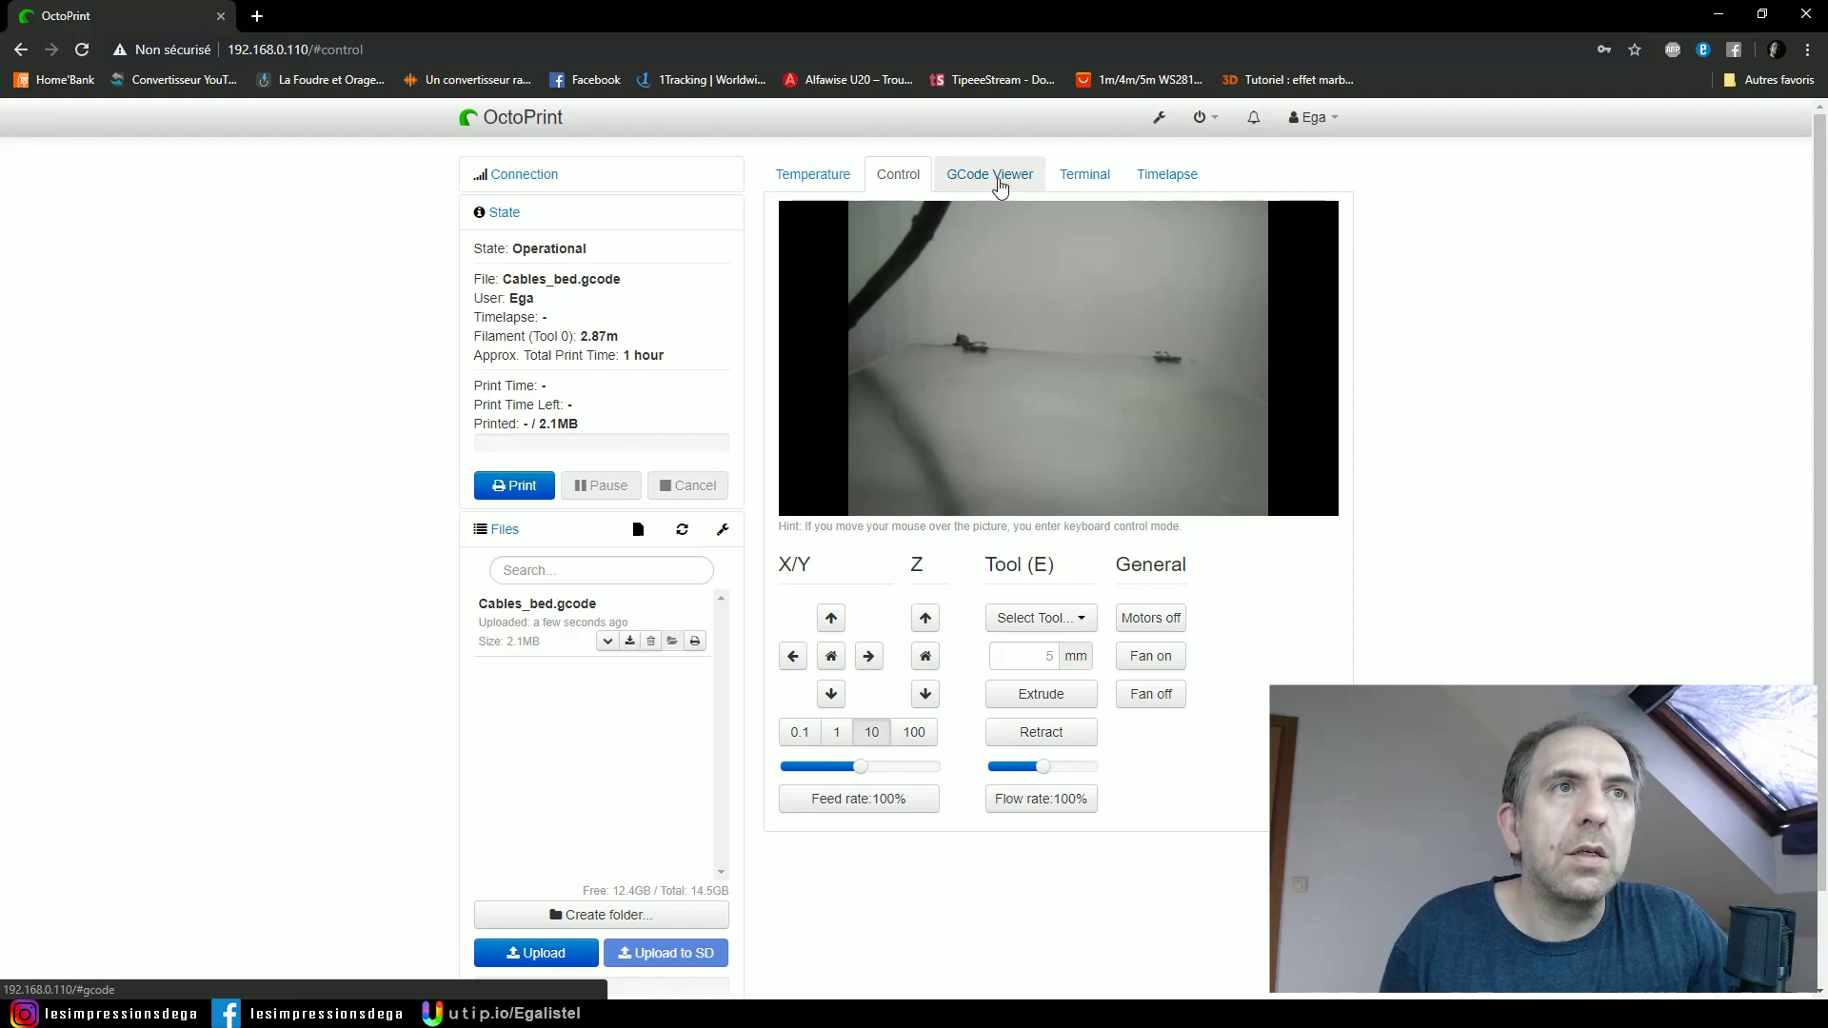
# Step the GCode Viewer preview through to layer 22, then show the Terminal log.
pyautogui.click(997, 180)
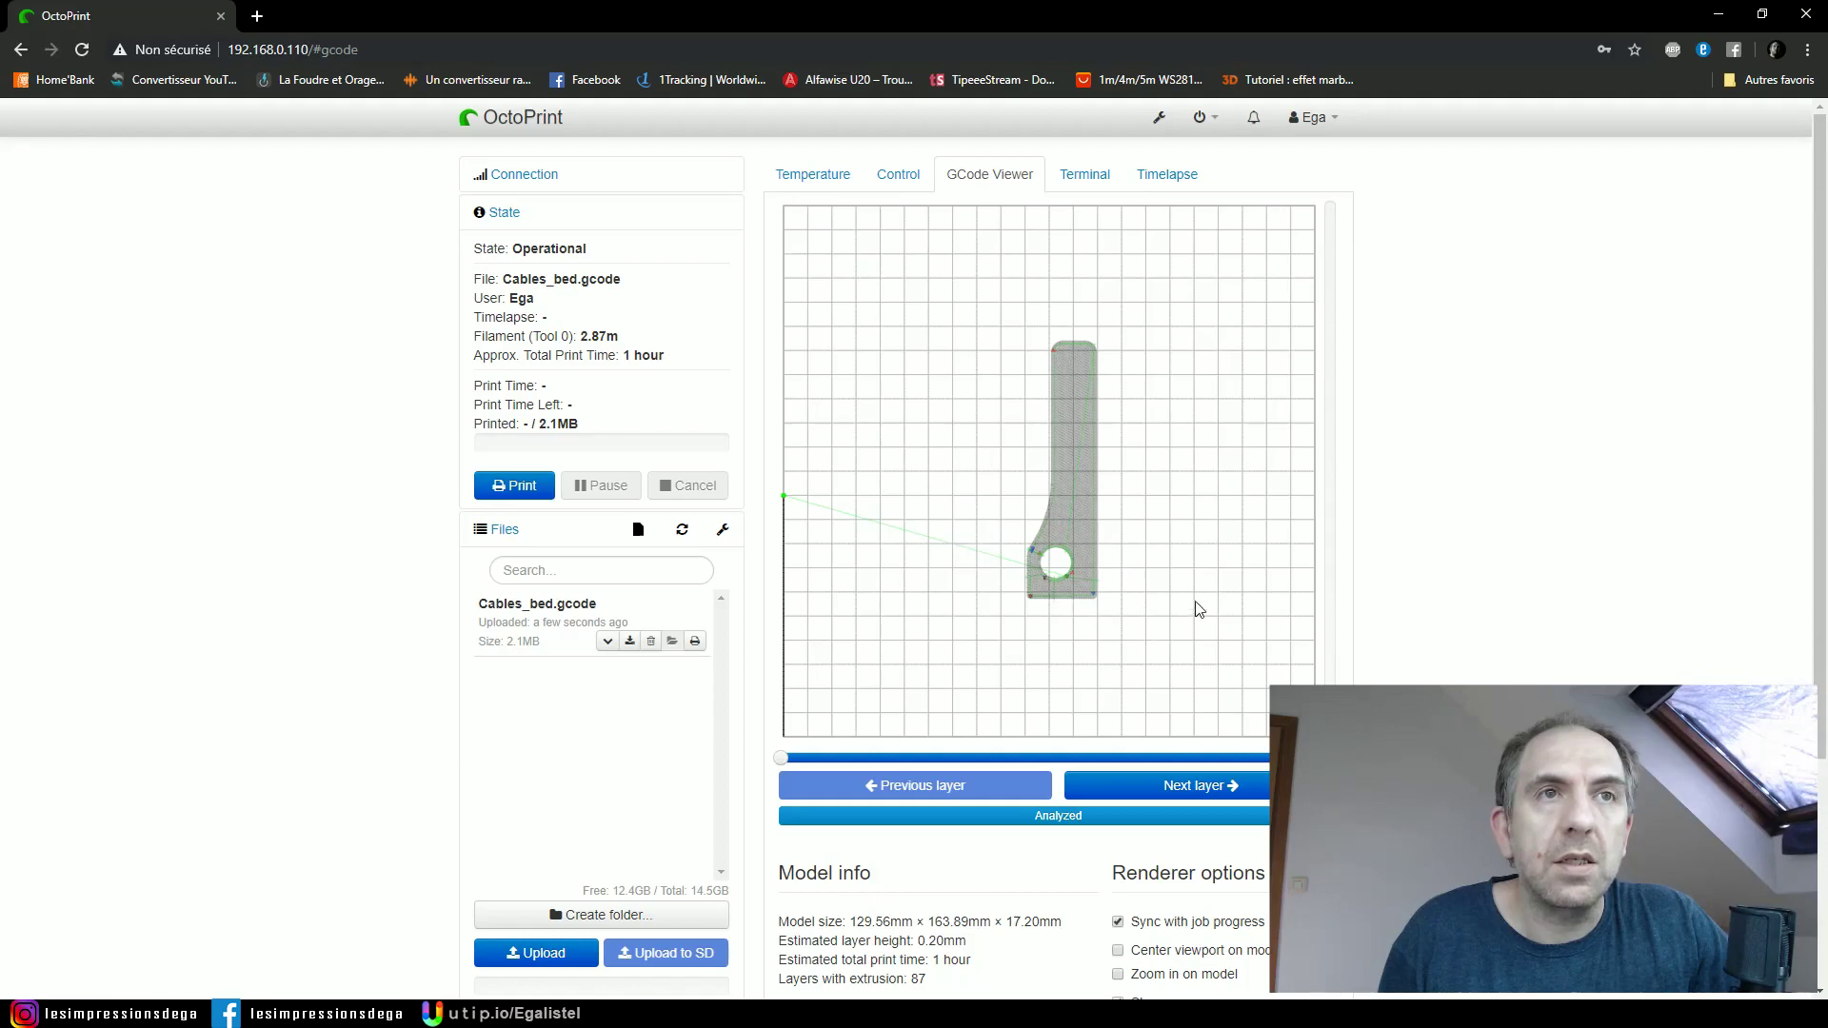
pyautogui.click(1204, 786)
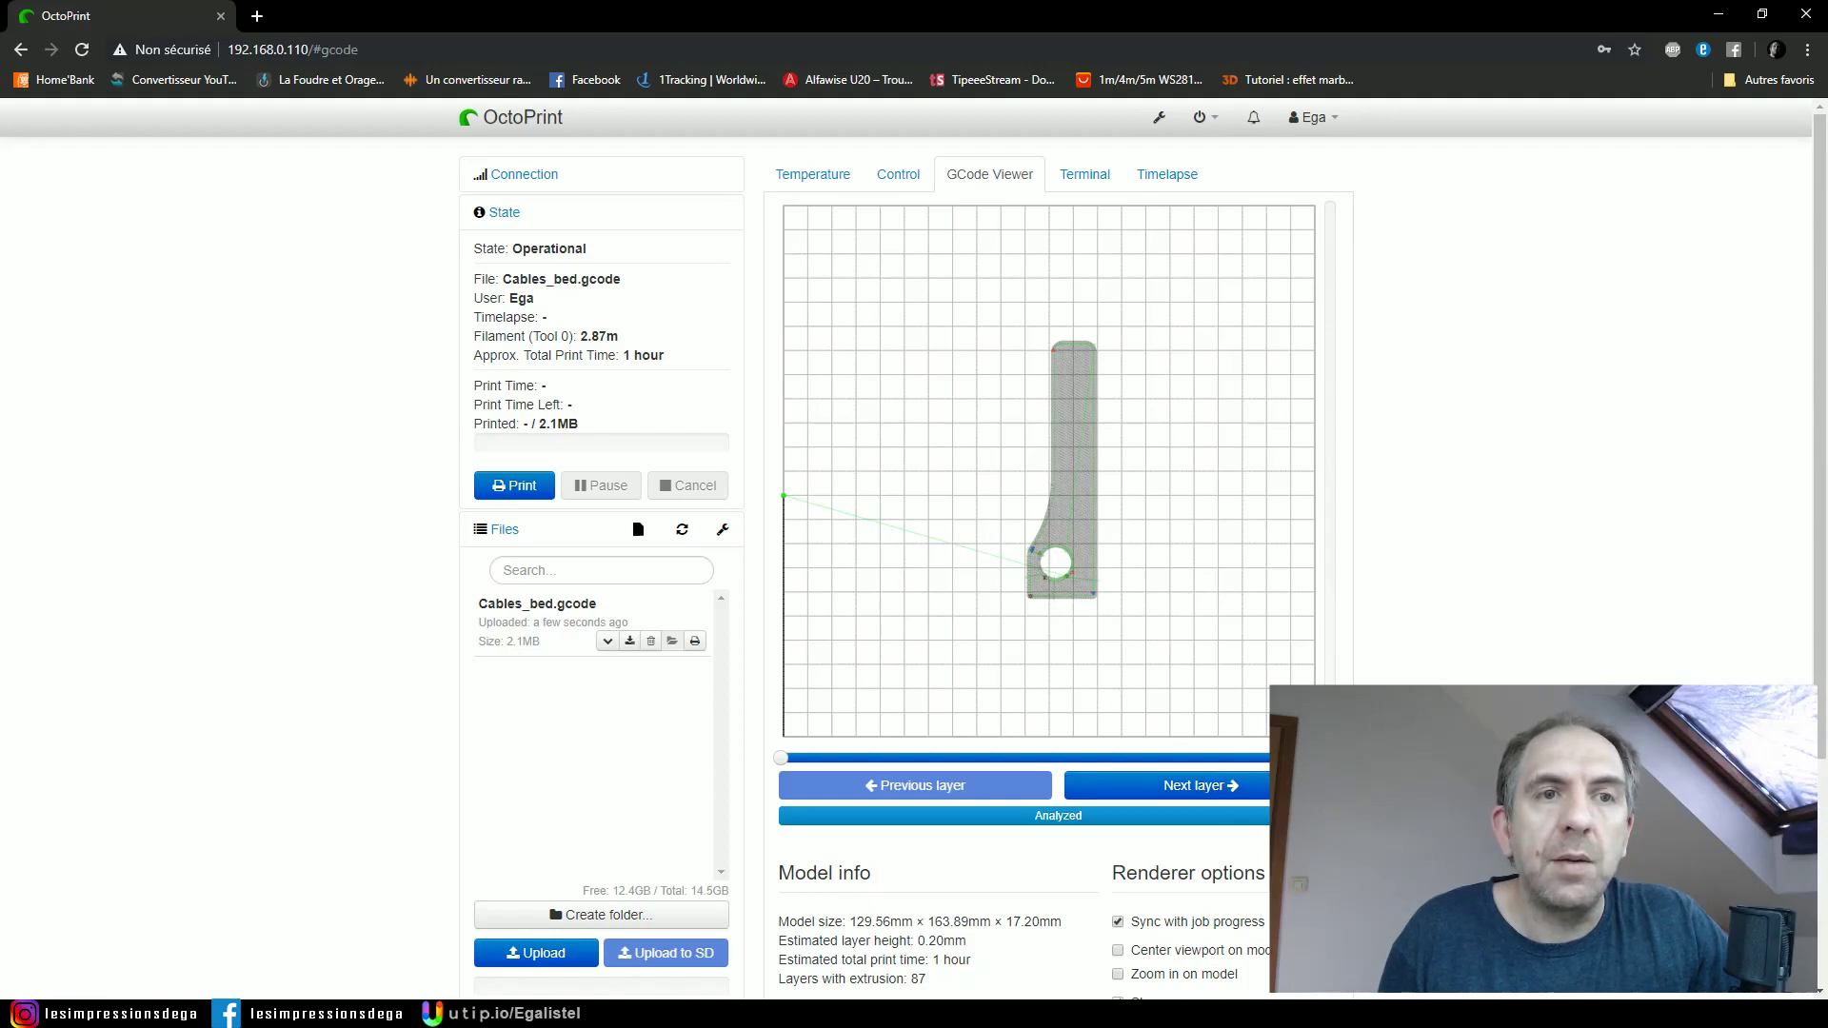
pyautogui.moveTo(1330, 724); pyautogui.dragTo(1330, 208)
pyautogui.scroll(-3, 882, 606)
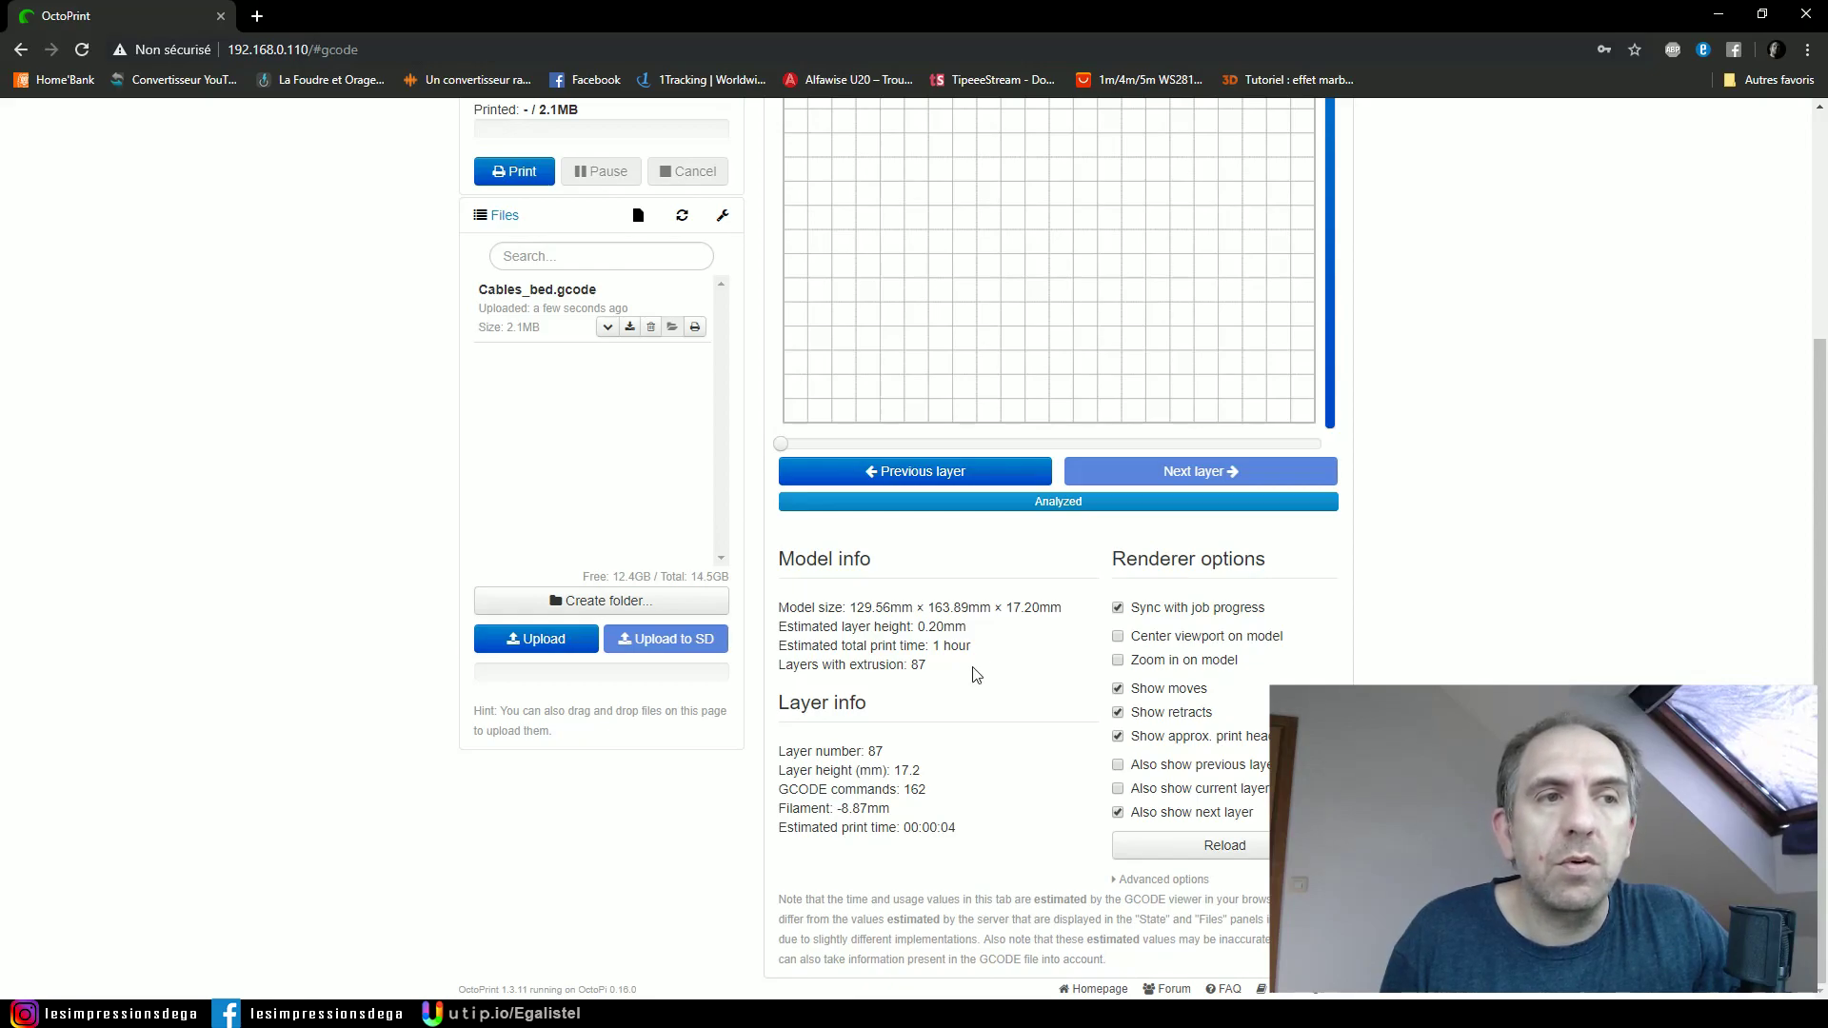
pyautogui.scroll(3, 976, 675)
pyautogui.click(1084, 174)
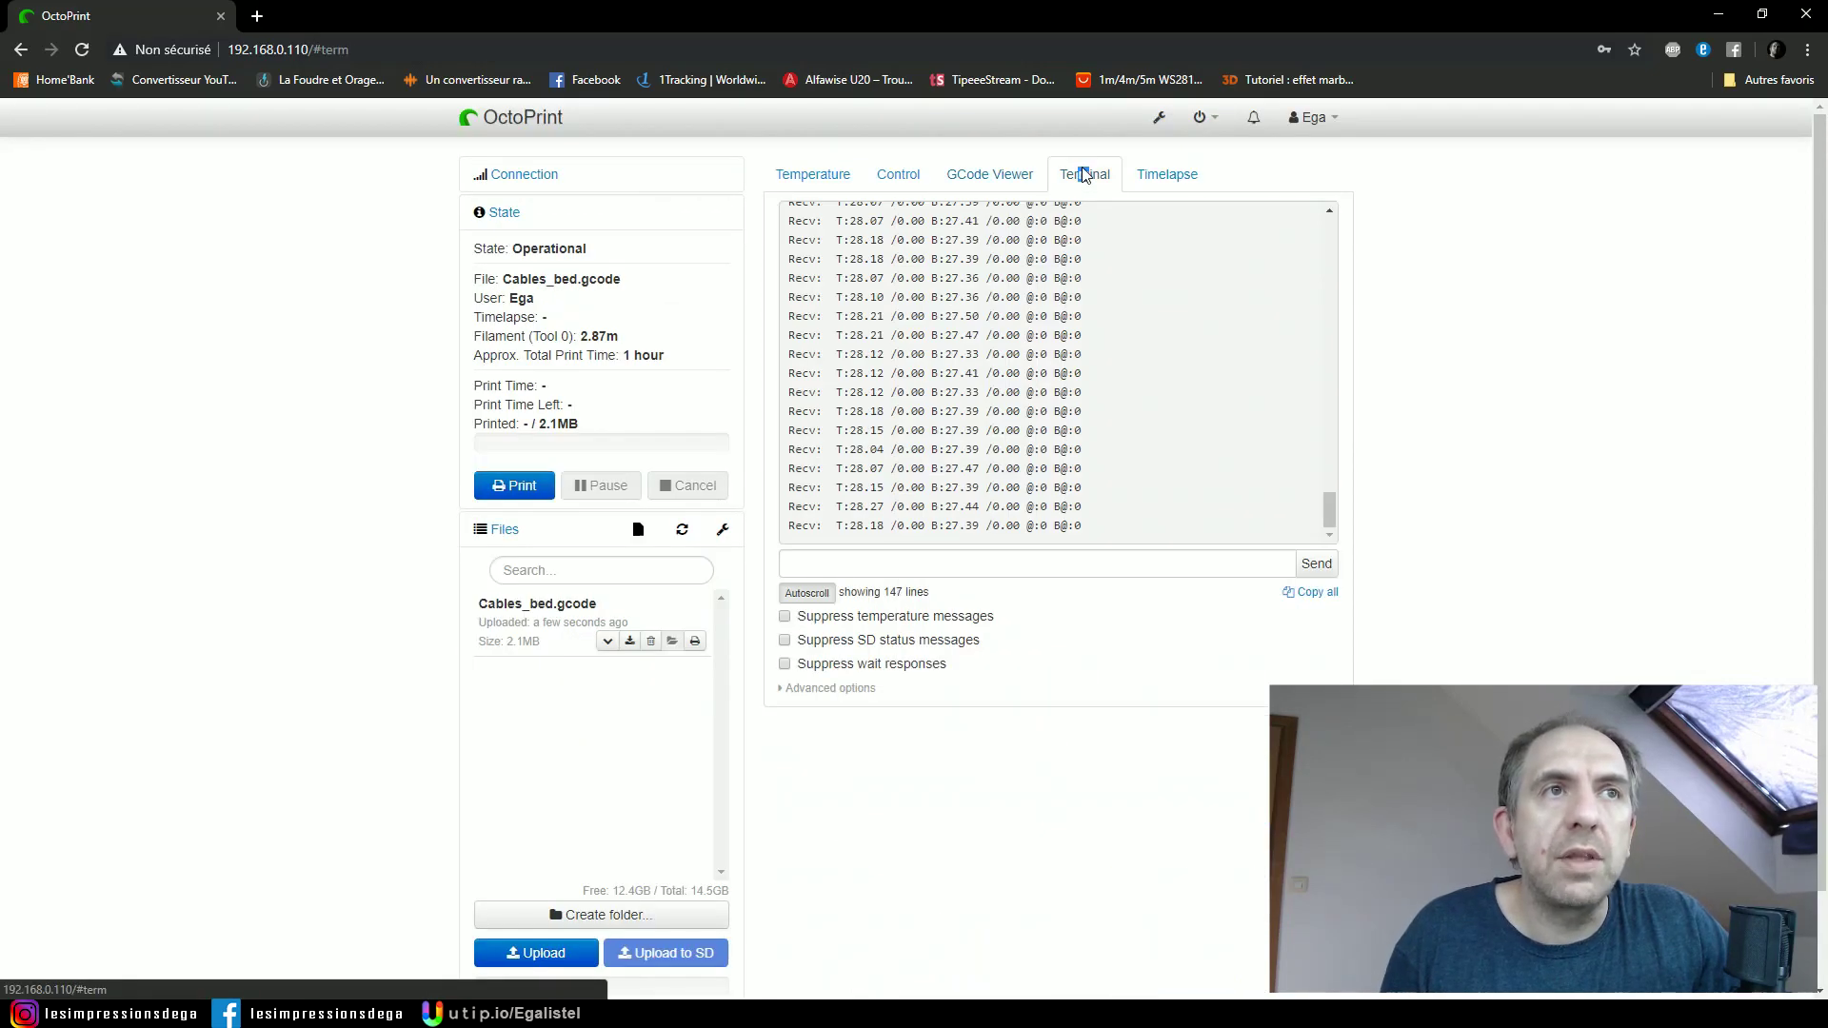
# Focus the terminal command box, then view the Timelapse settings showing mode Off.
pyautogui.click(856, 571)
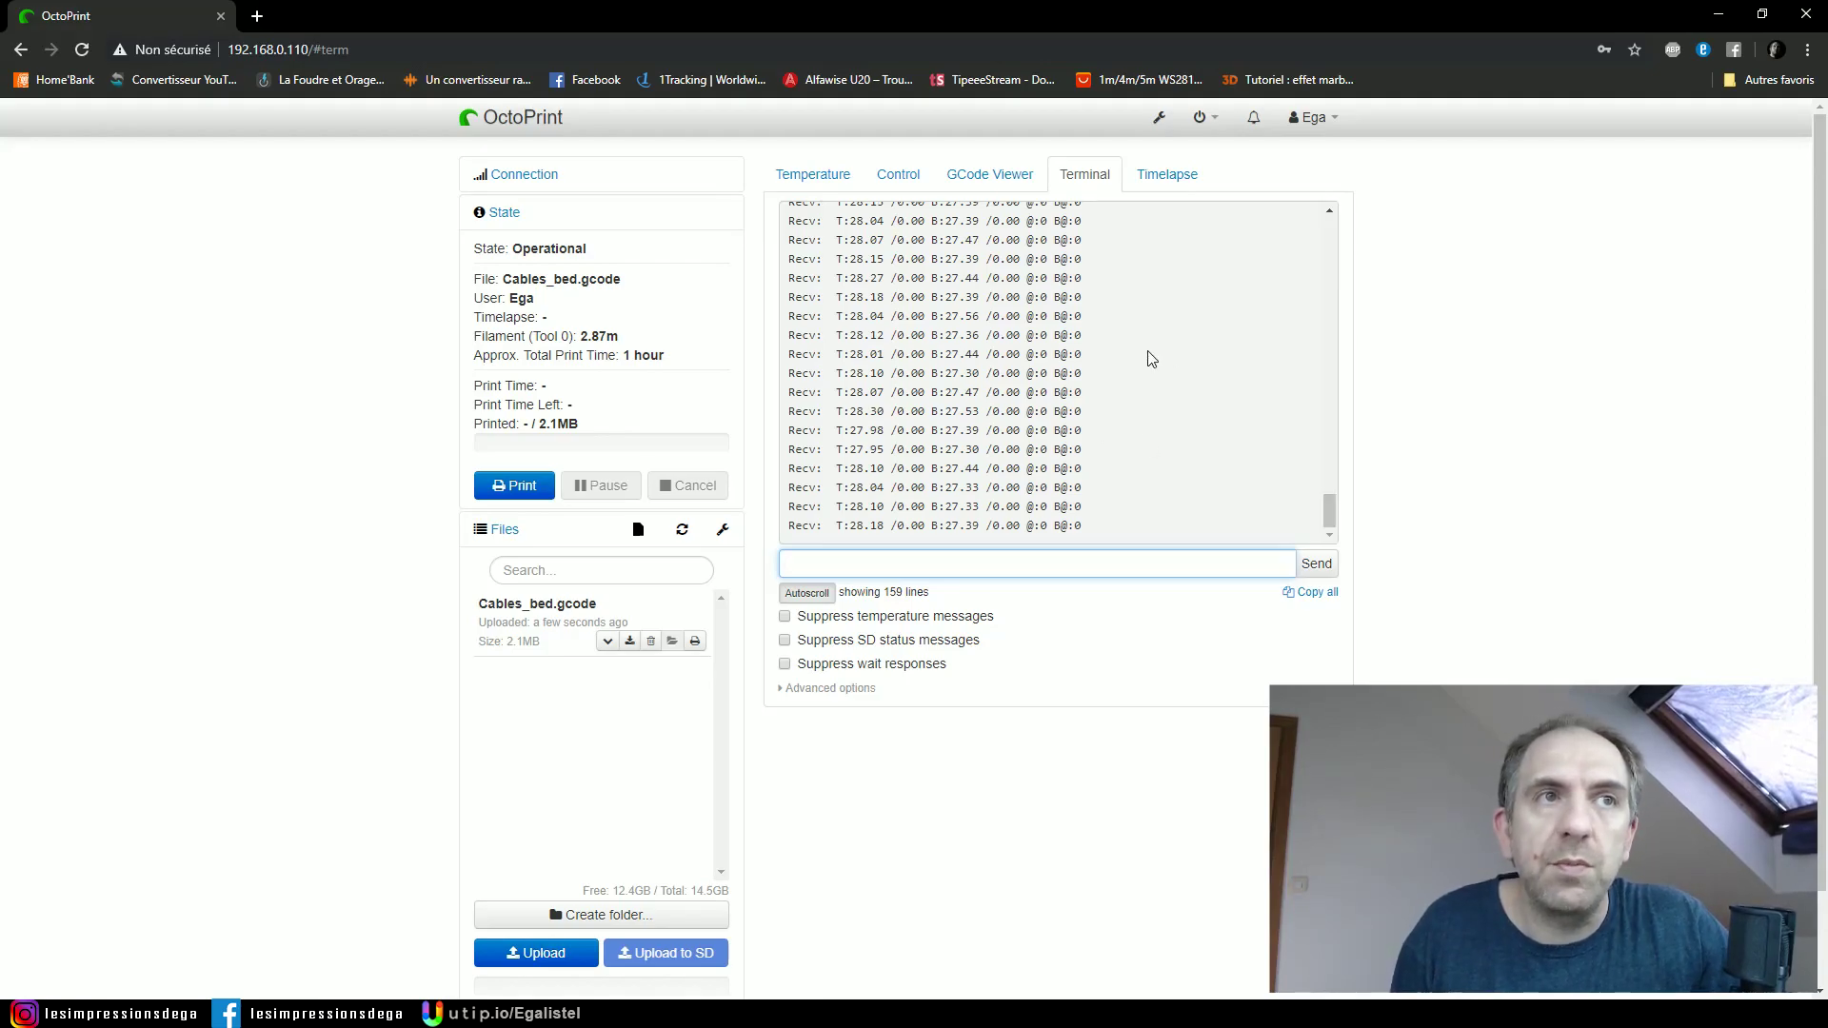
pyautogui.click(1161, 179)
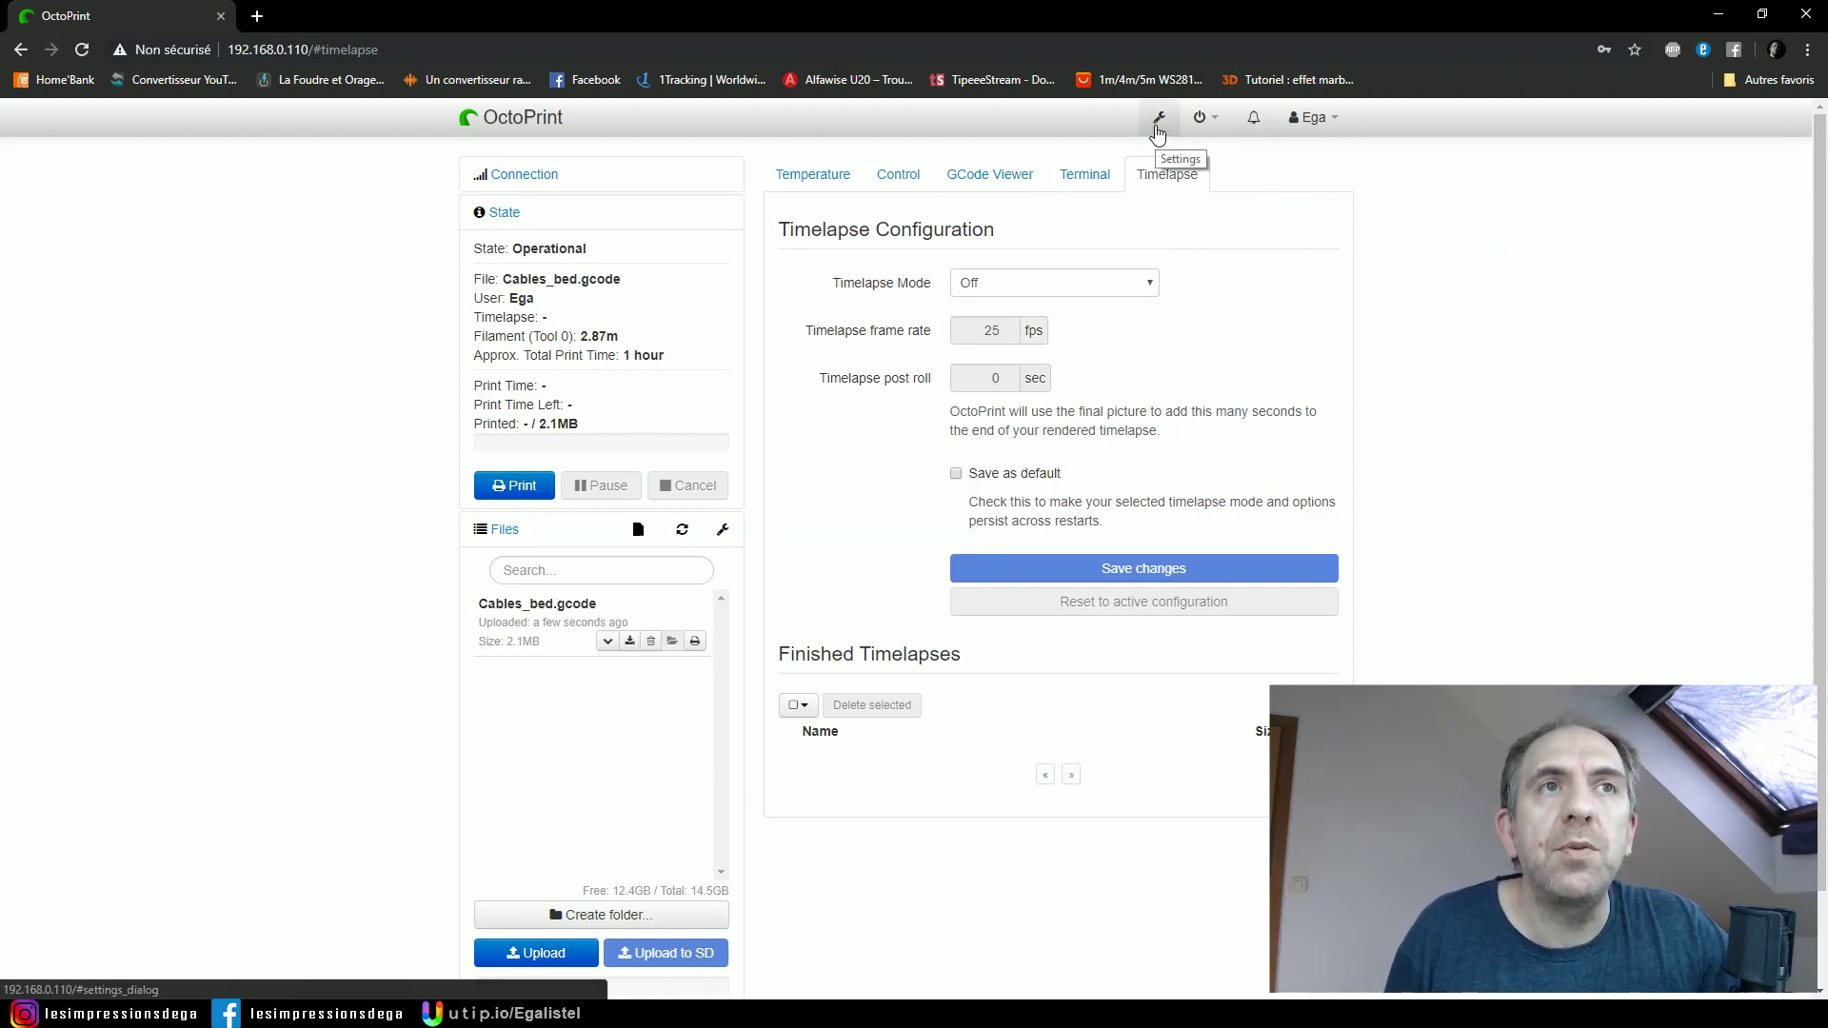
pyautogui.click(1159, 118)
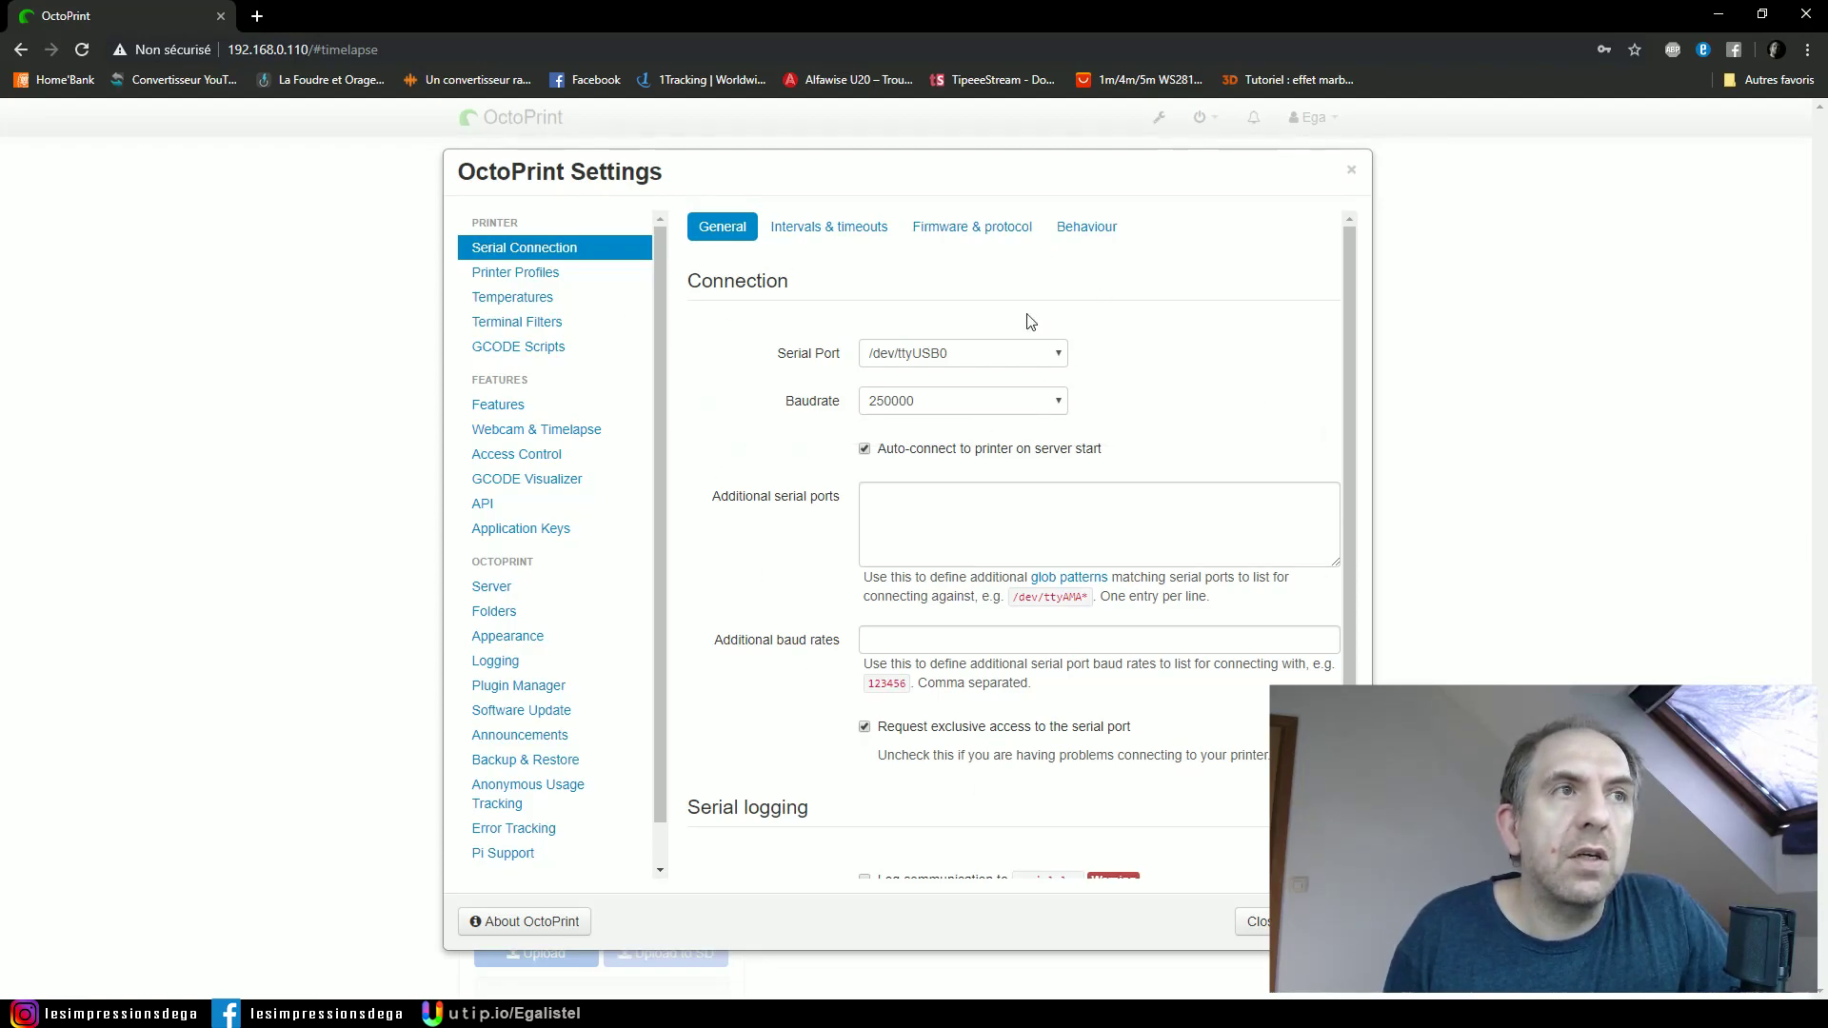
# Review the Serial Connection intervals, firmware, error-handling options and the printer profiles.
pyautogui.click(887, 236)
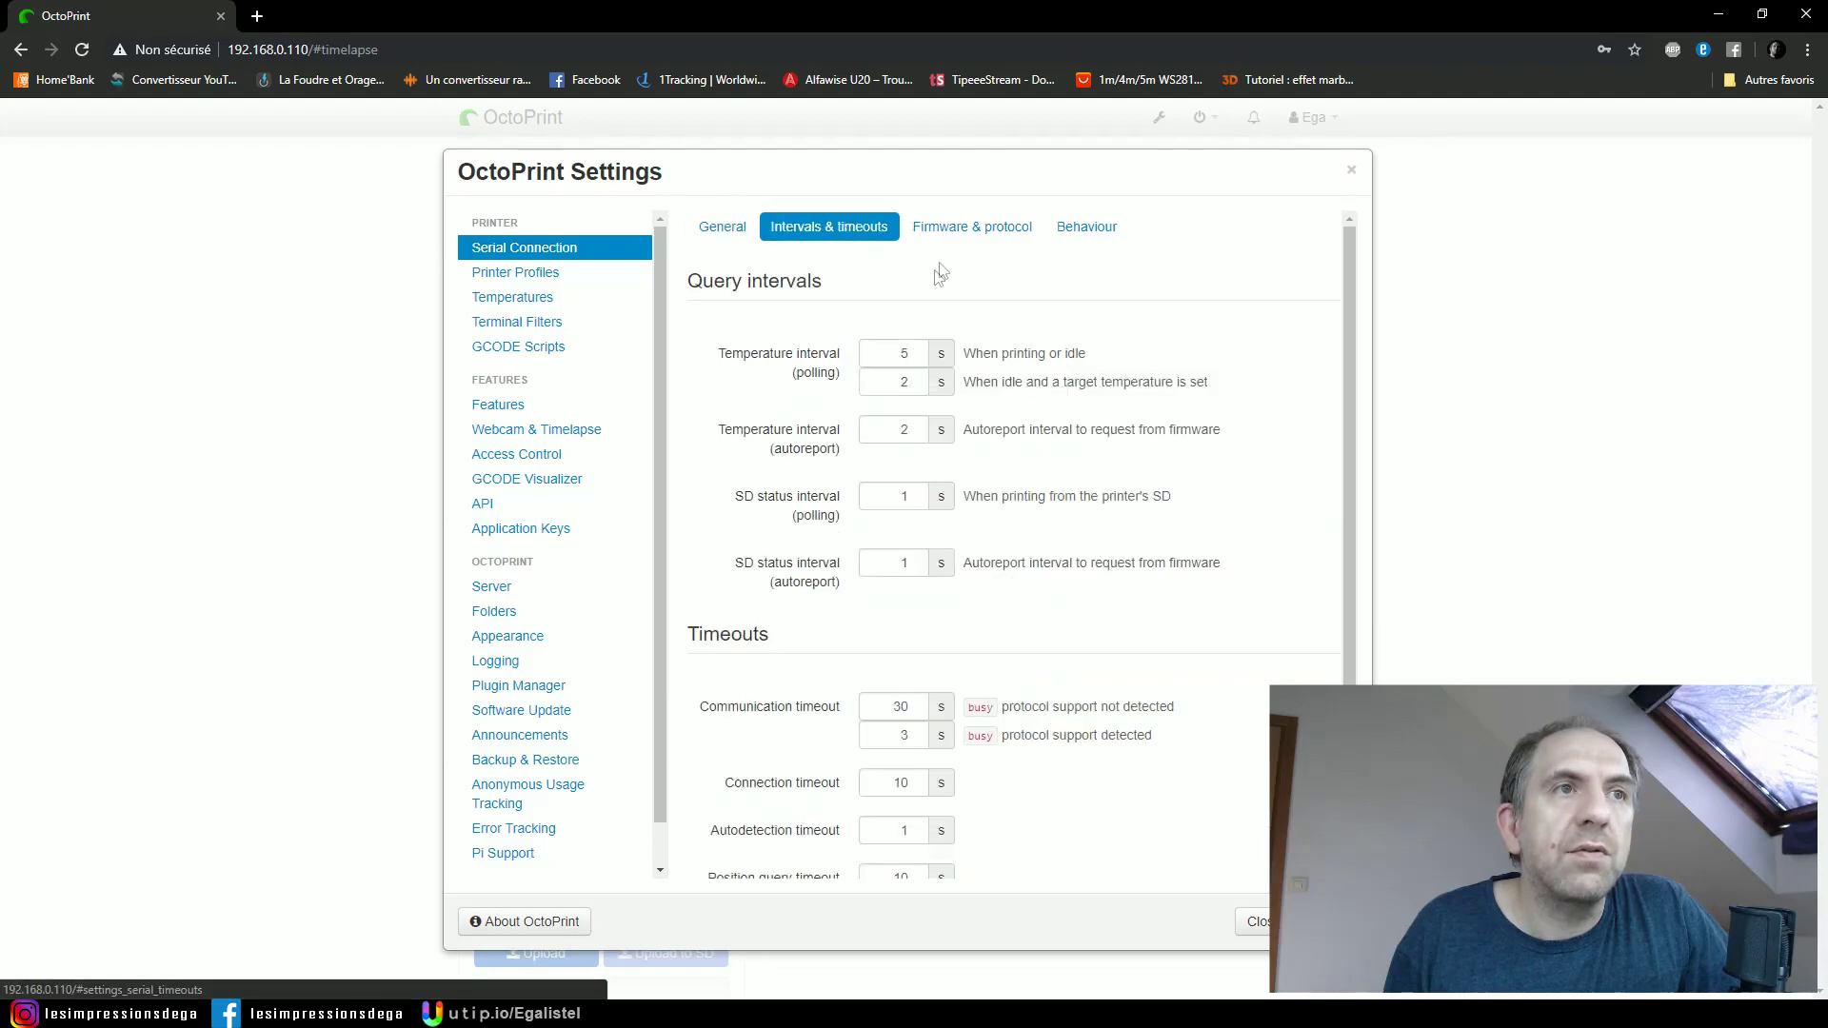
pyautogui.click(1011, 231)
pyautogui.click(1107, 231)
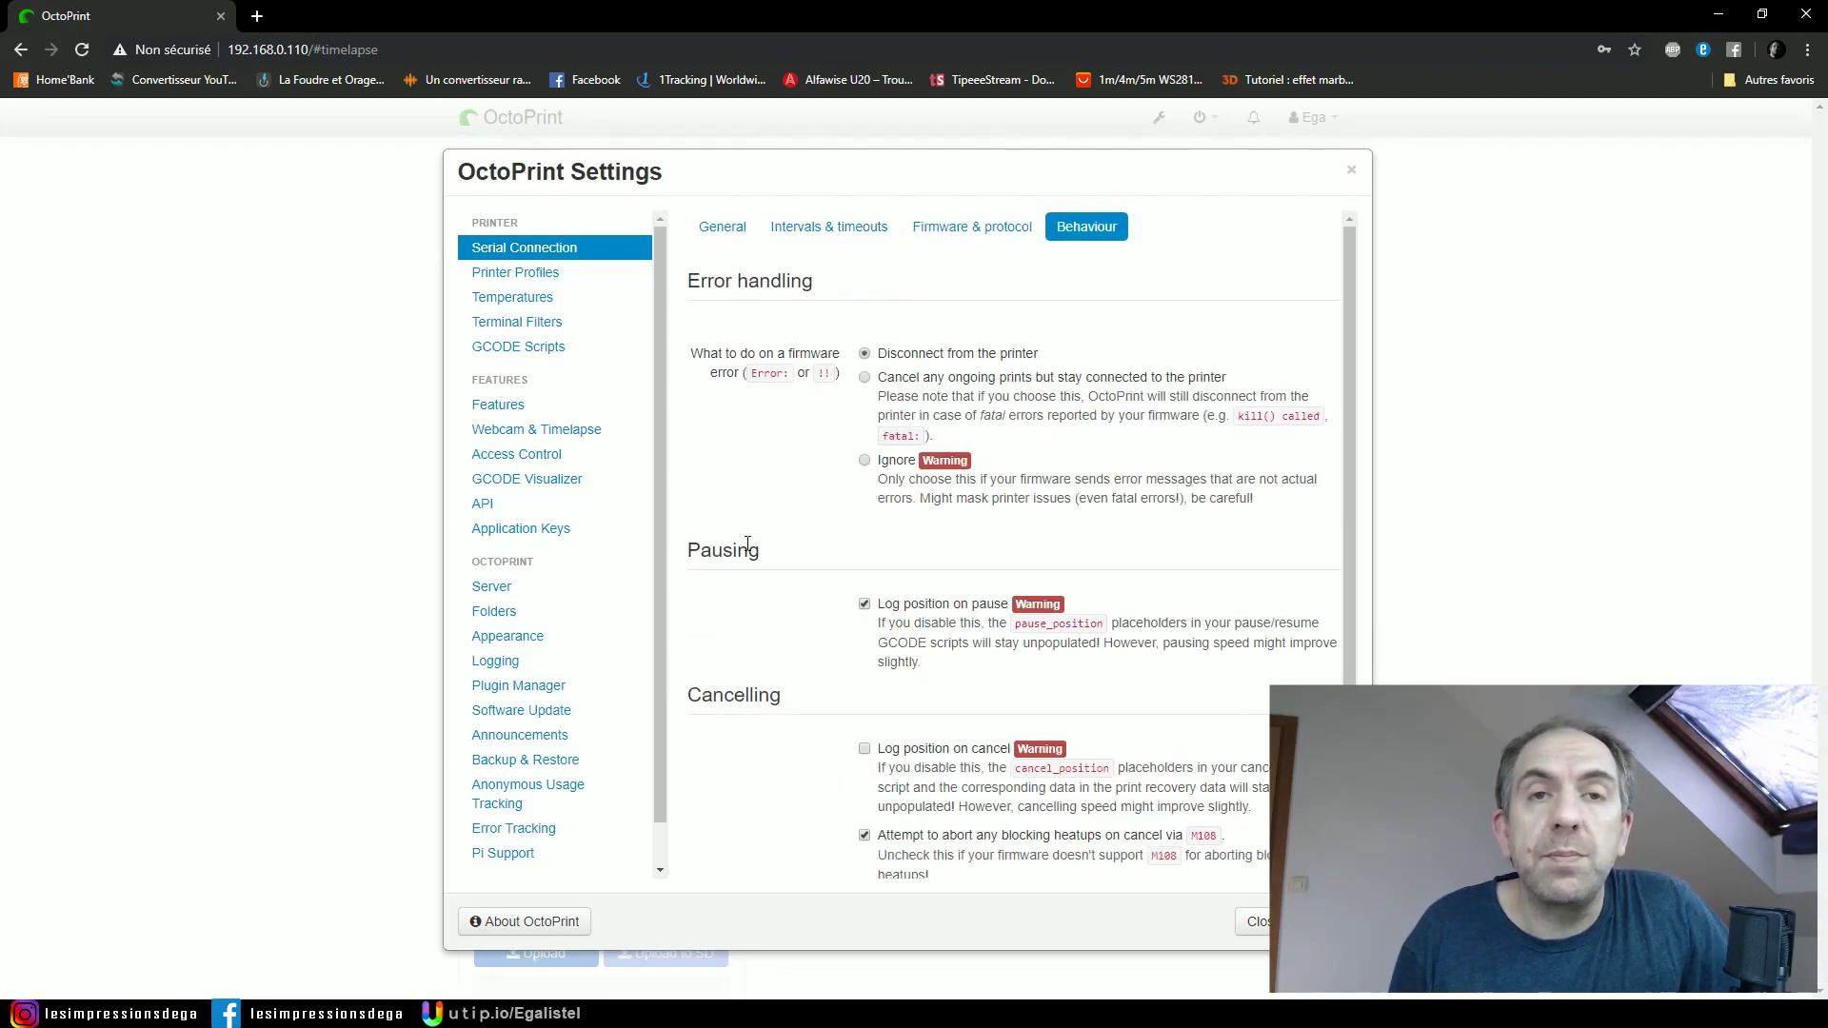
pyautogui.click(509, 274)
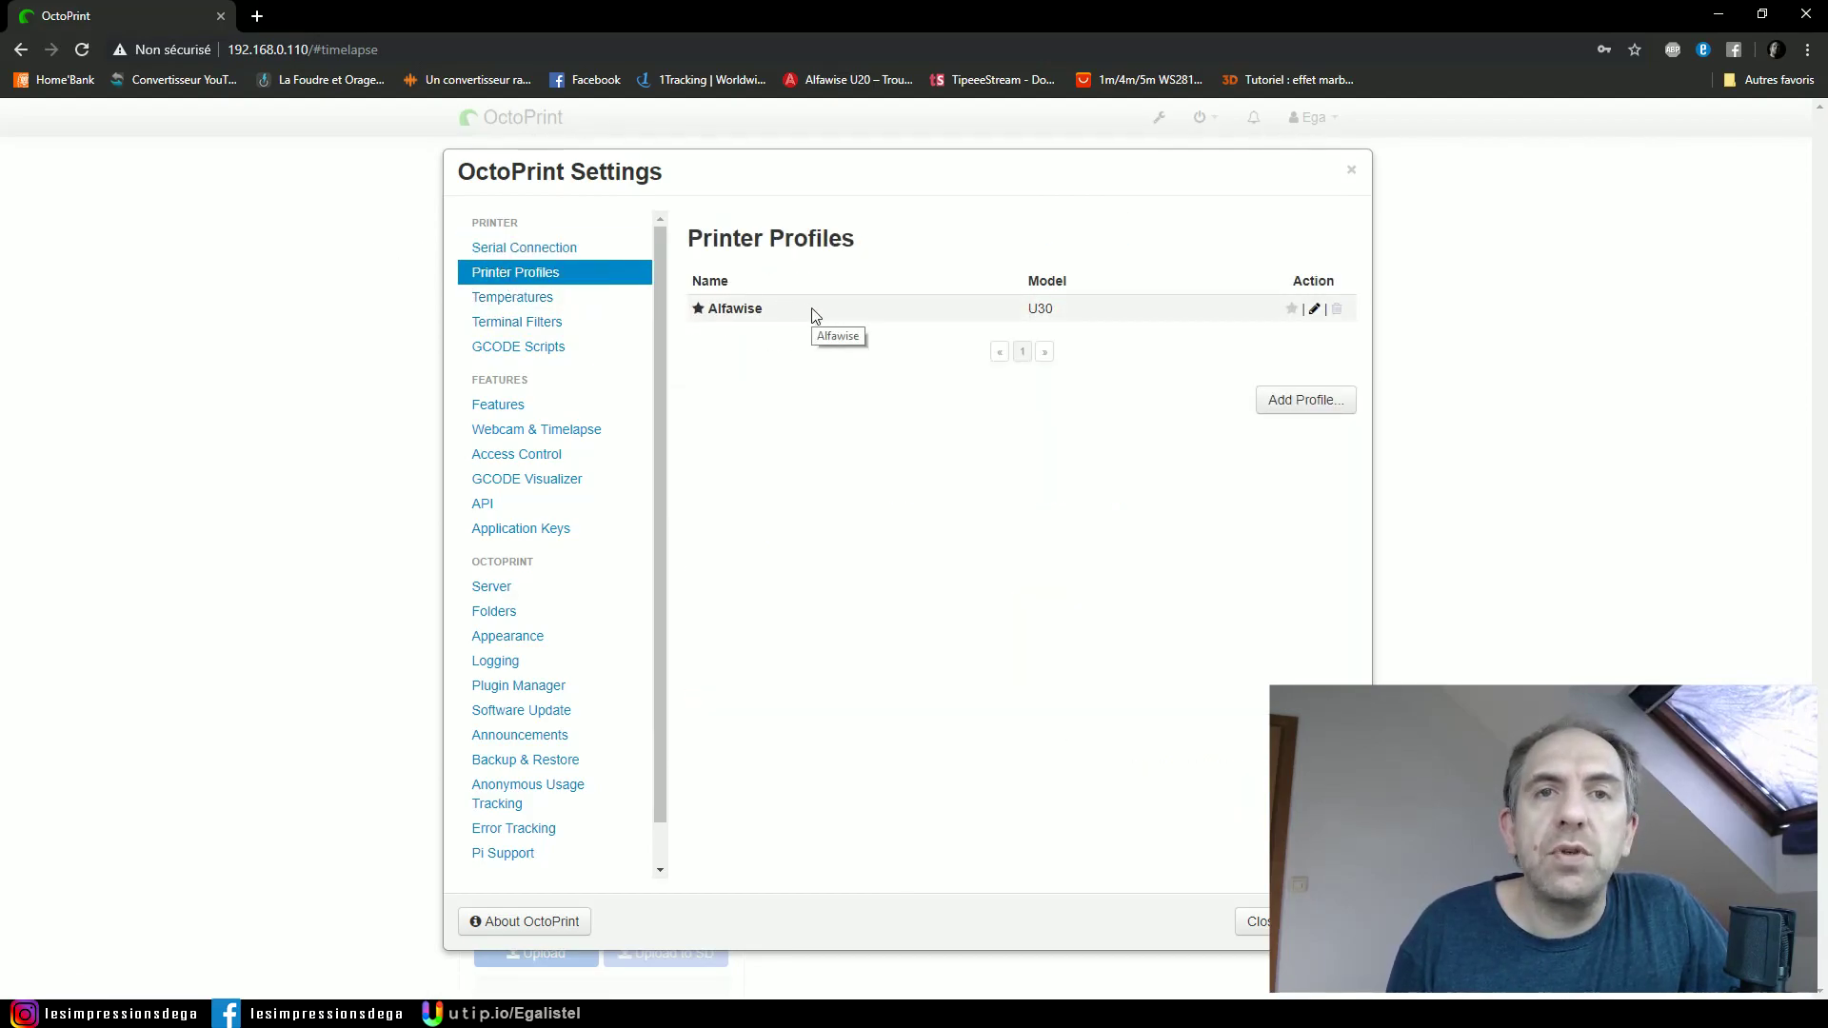
# Change the PLA preset to 200°C extruder and 65°C bed, save, and check the bed presets.
pyautogui.click(545, 300)
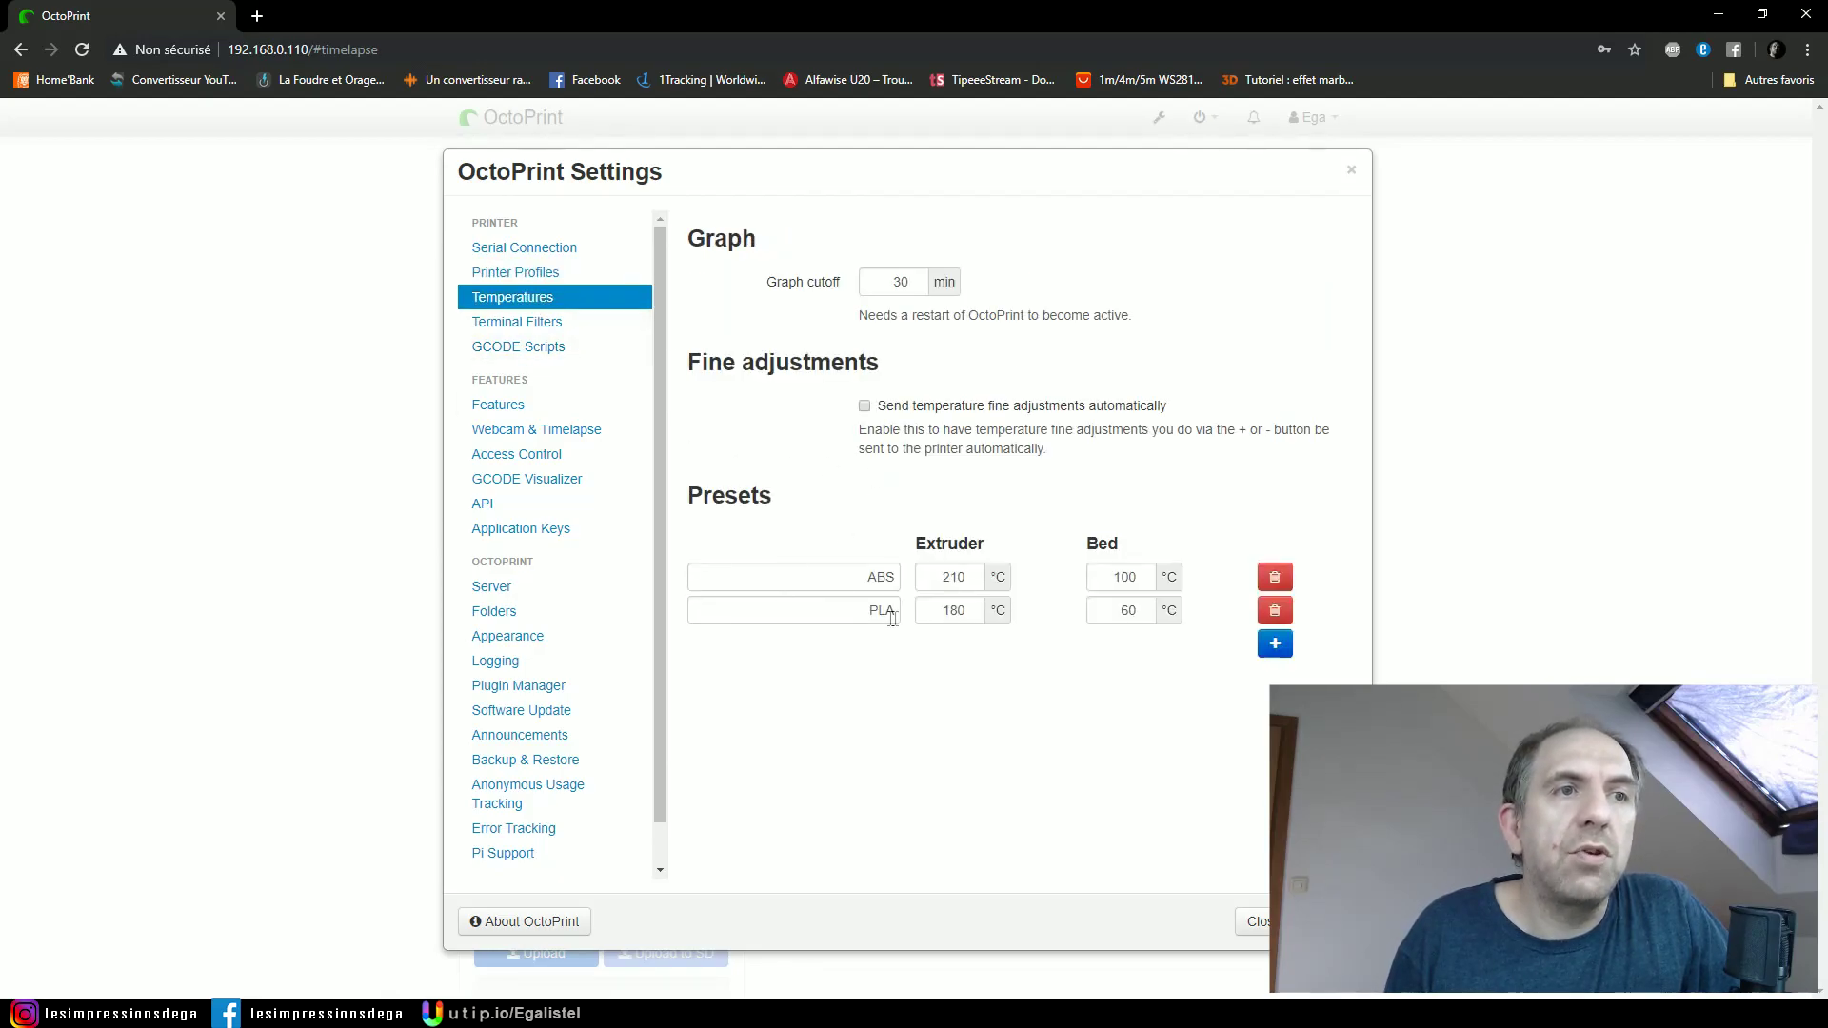
pyautogui.doubleClick(952, 610)
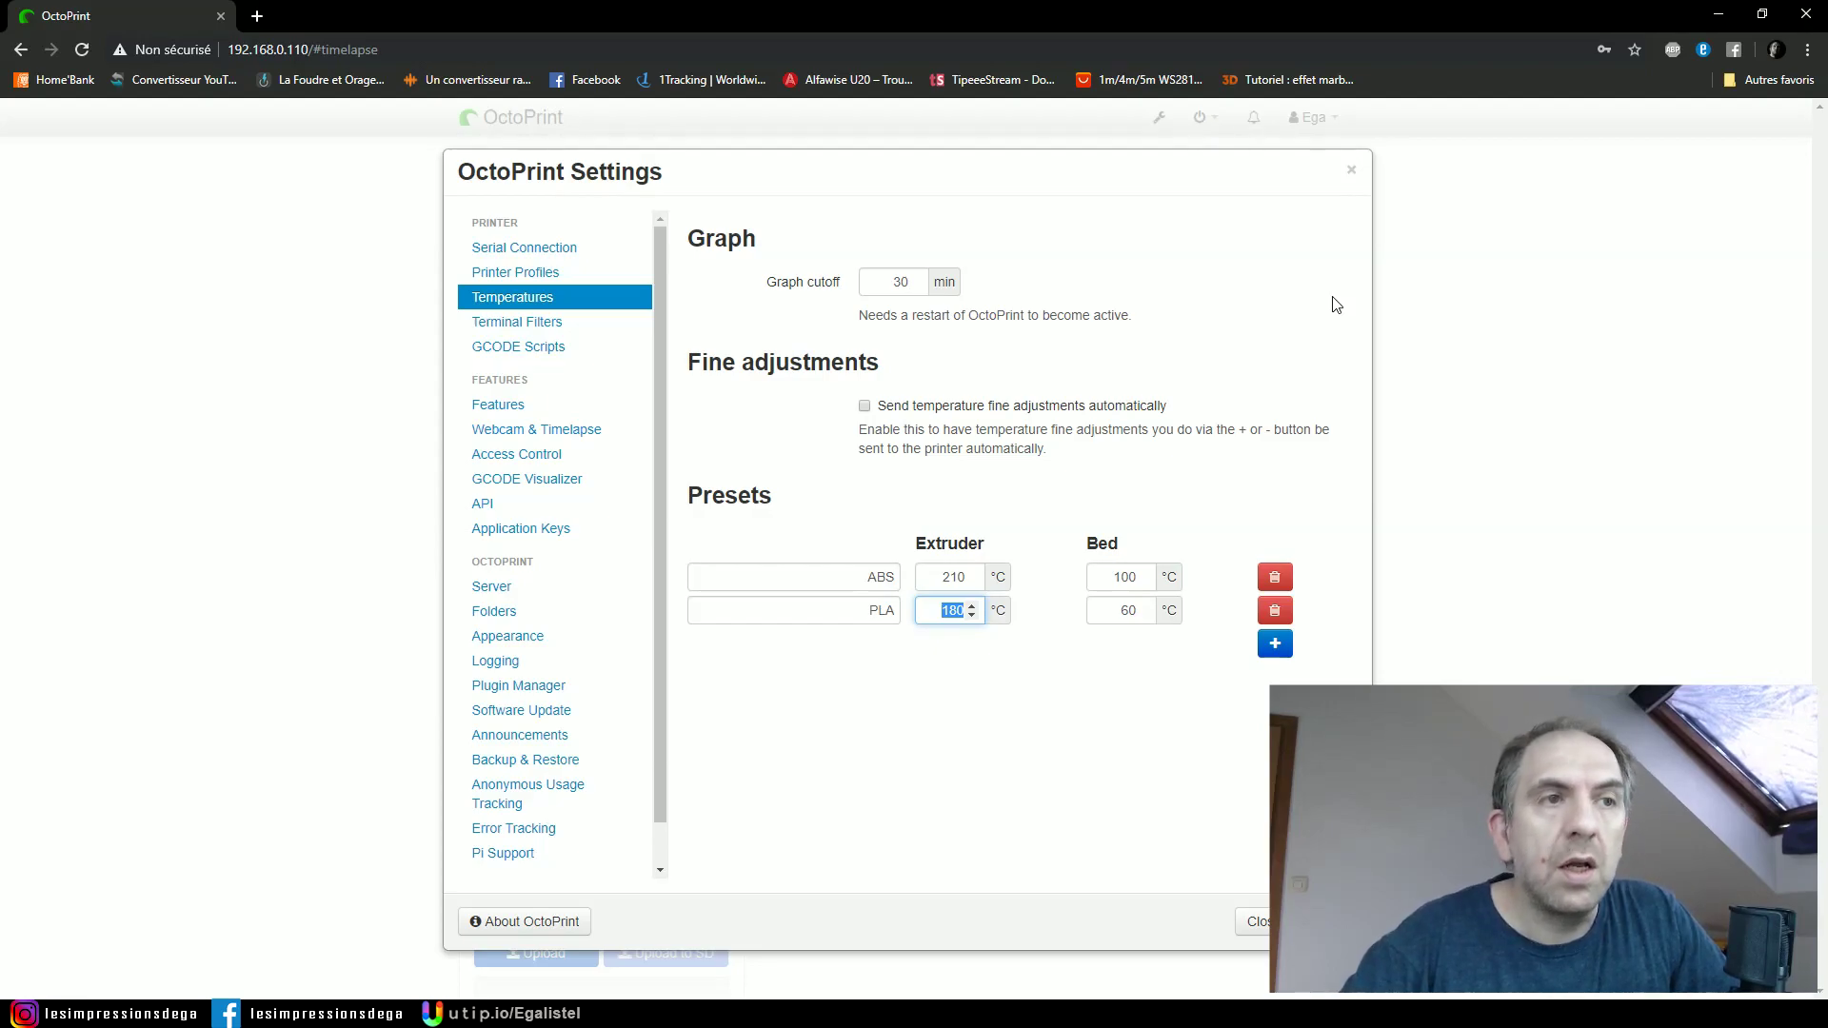
pyautogui.write('200')
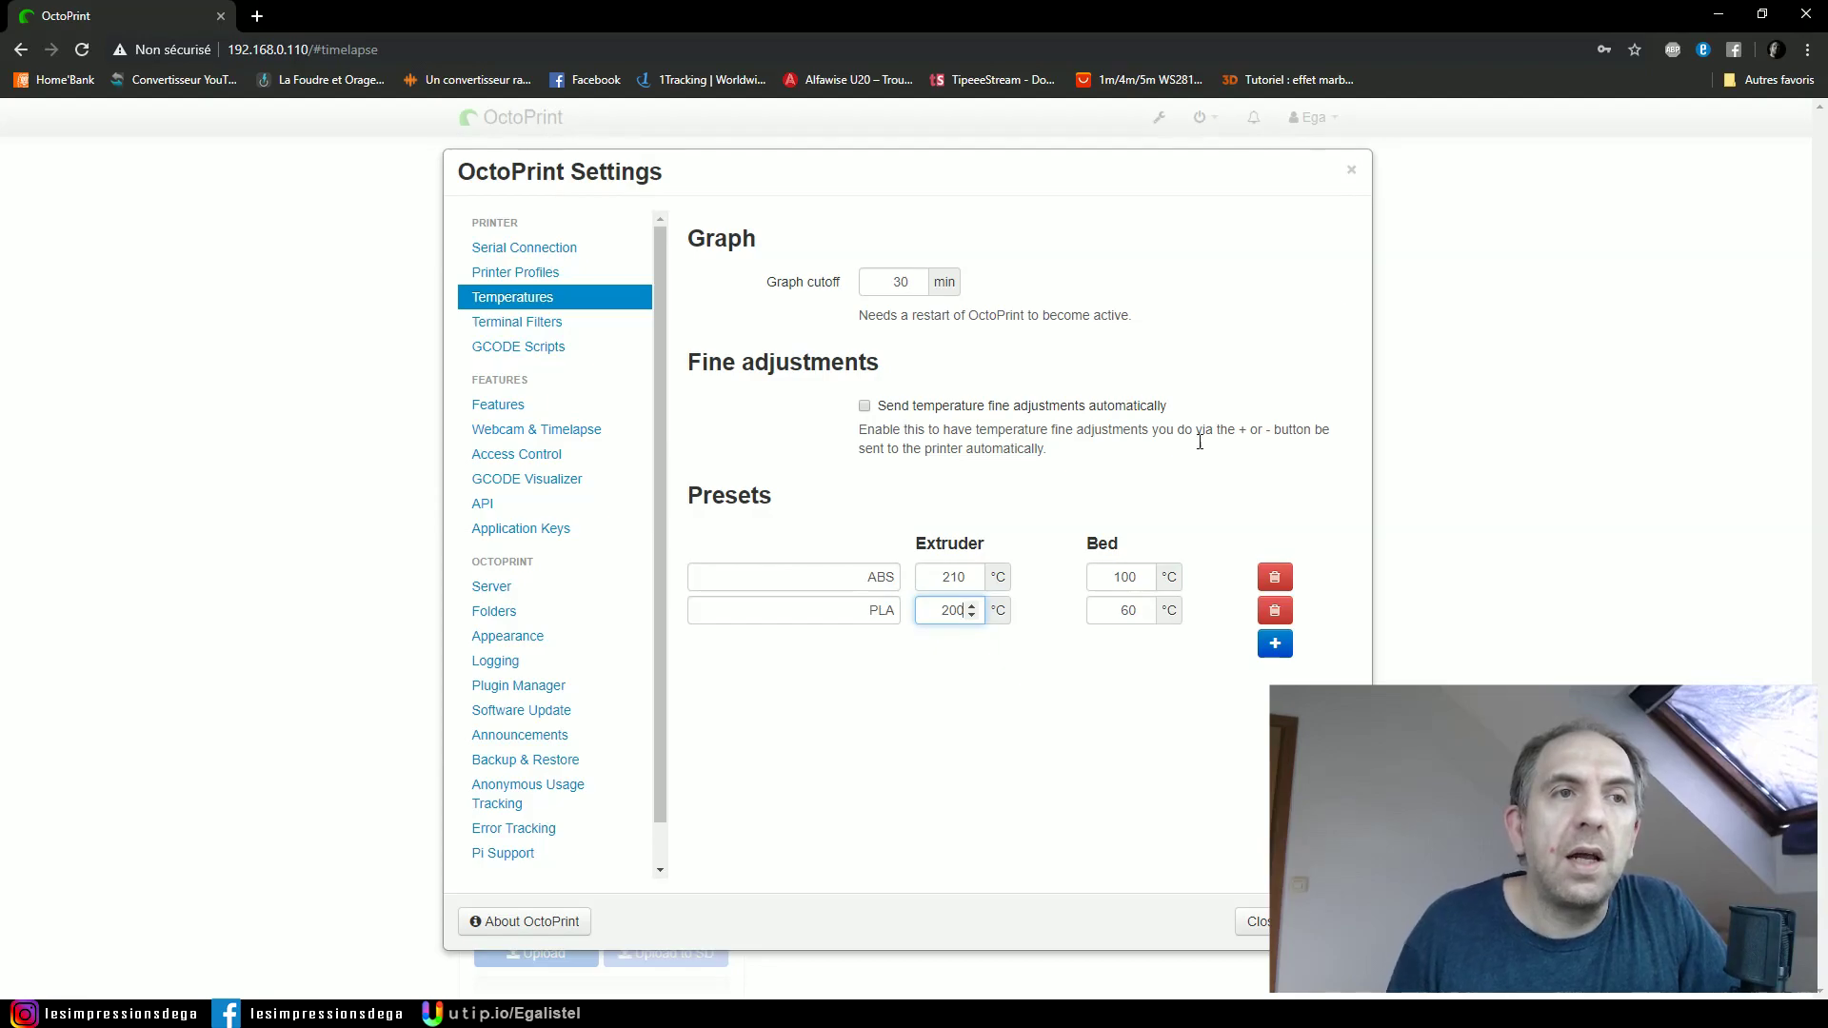
pyautogui.moveTo(1123, 610)
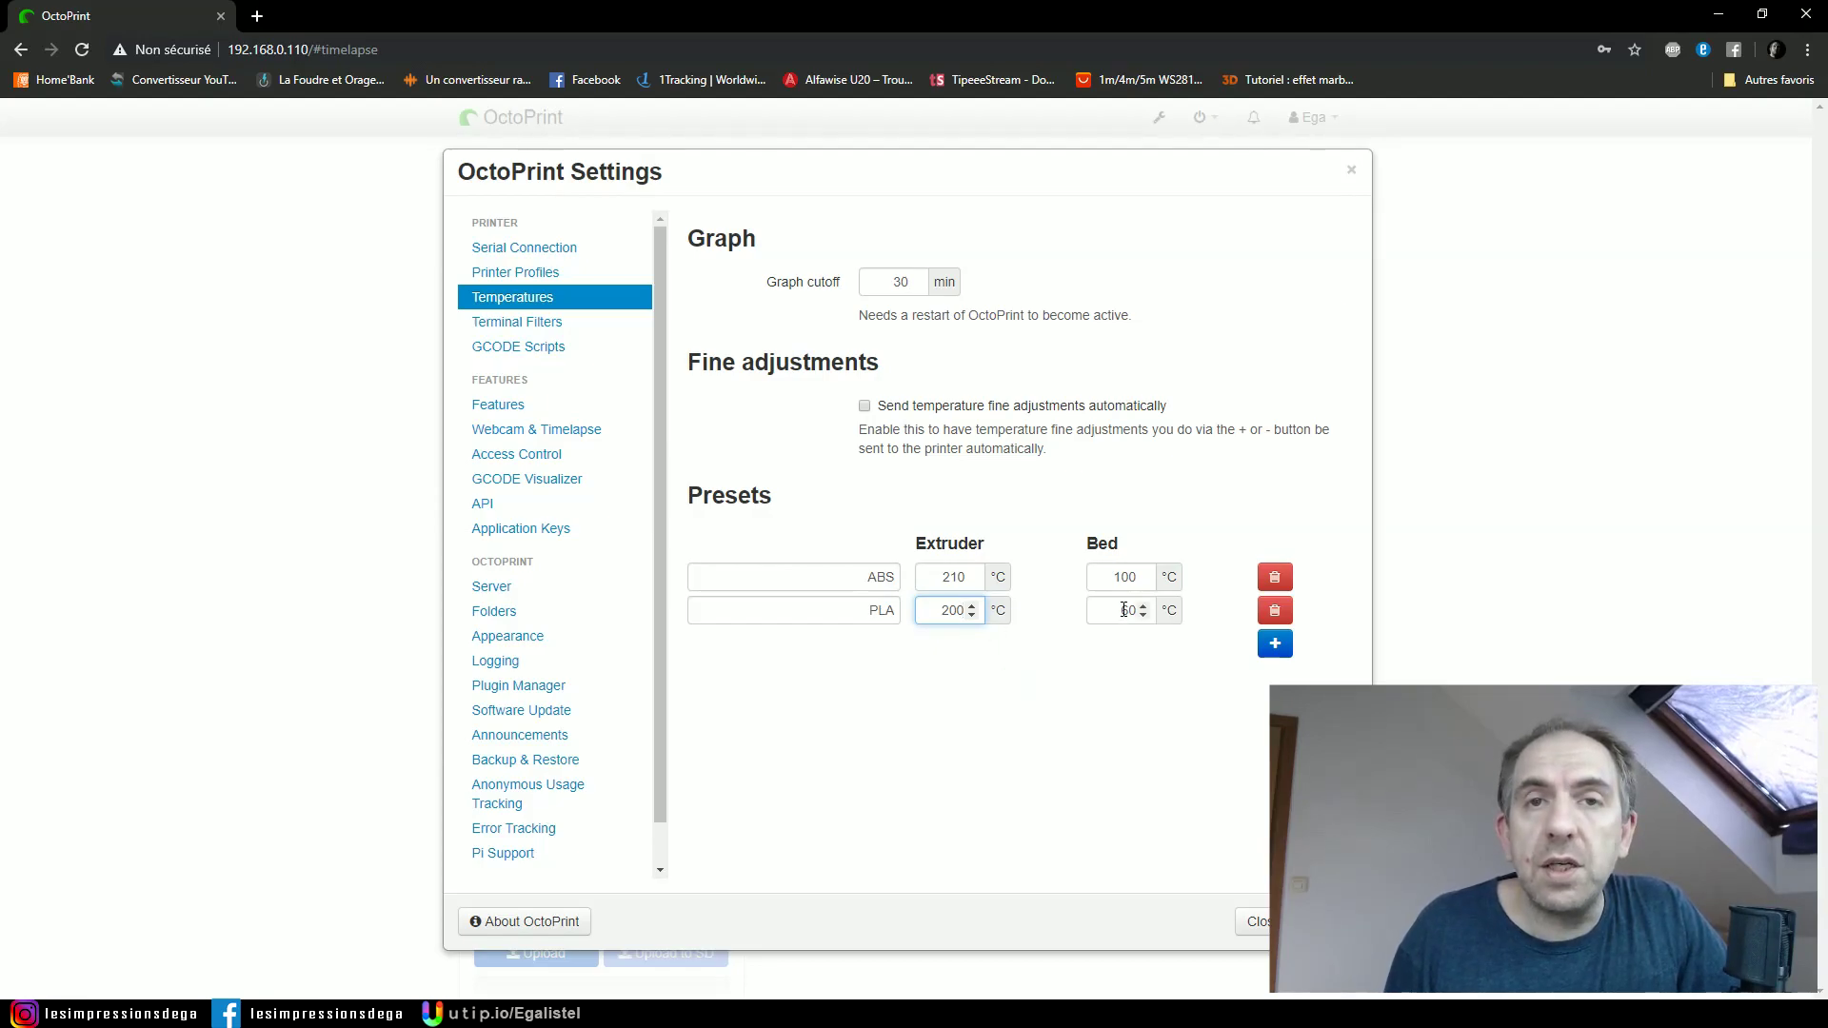
pyautogui.moveTo(1128, 611); pyautogui.dragTo(1121, 610)
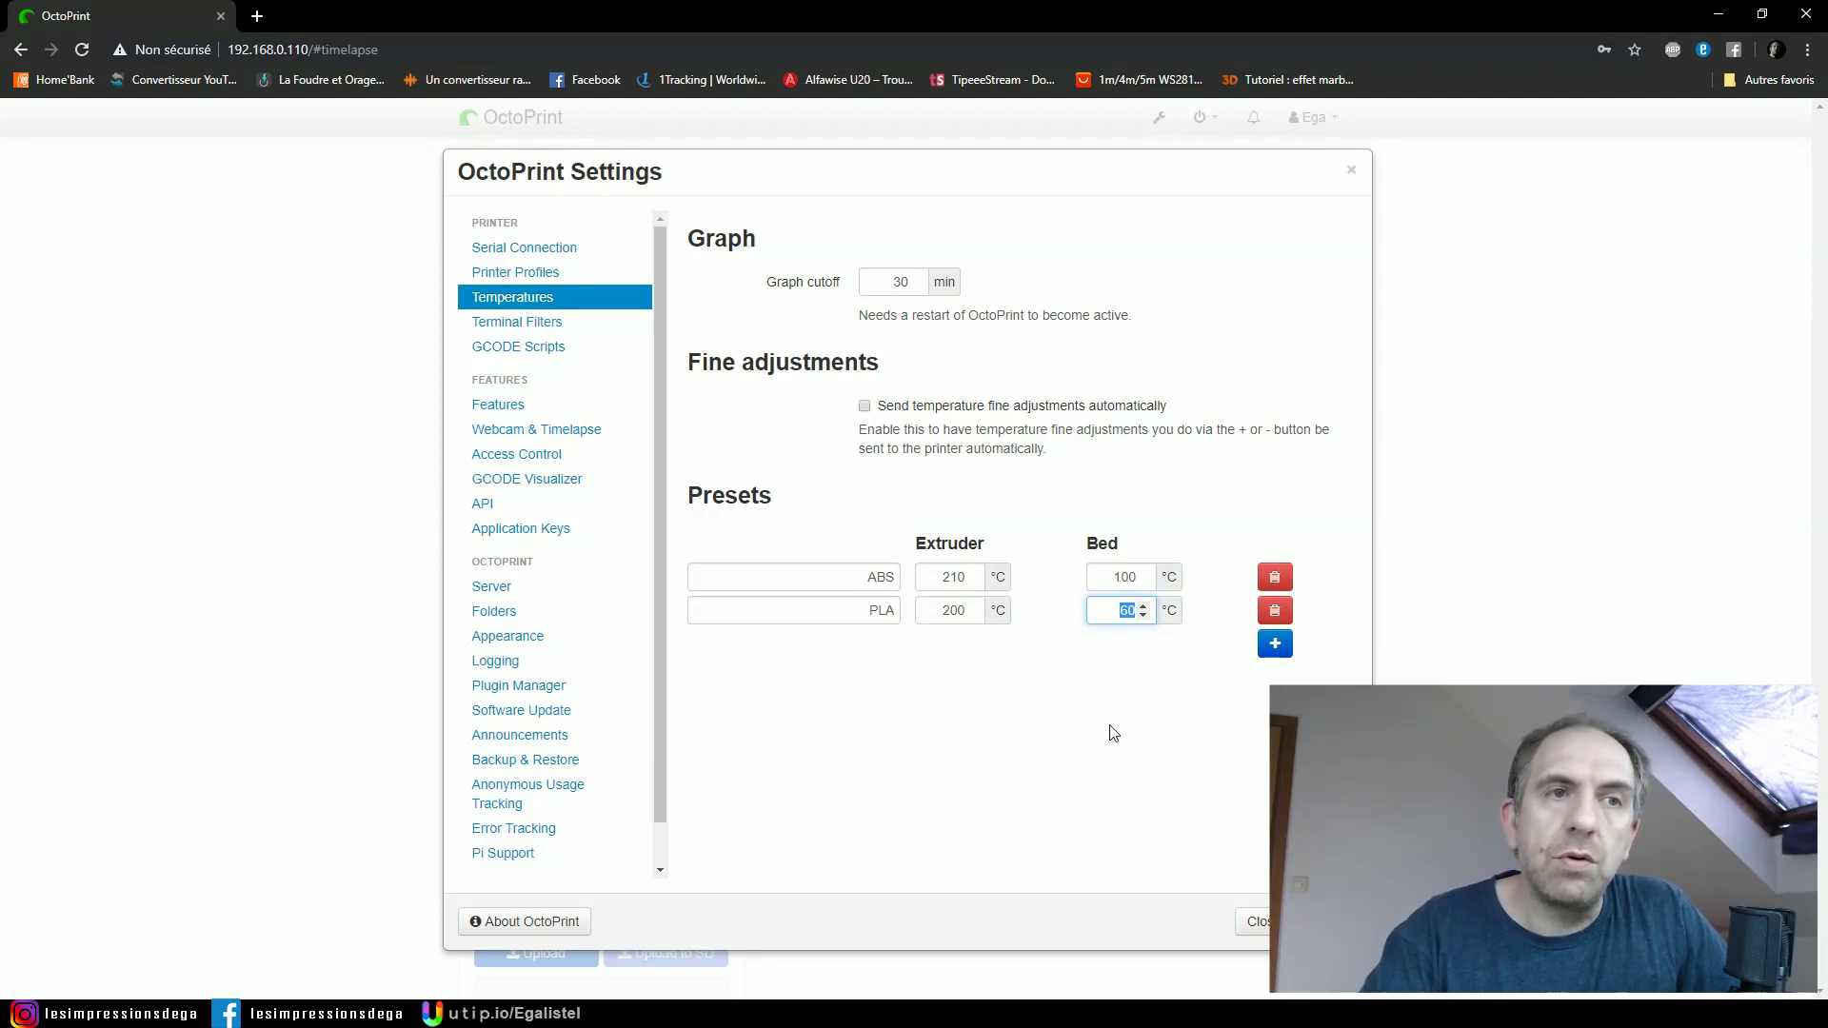
pyautogui.write('75')
pyautogui.press('BackSpace')
pyautogui.press('BackSpace')
pyautogui.write('65')
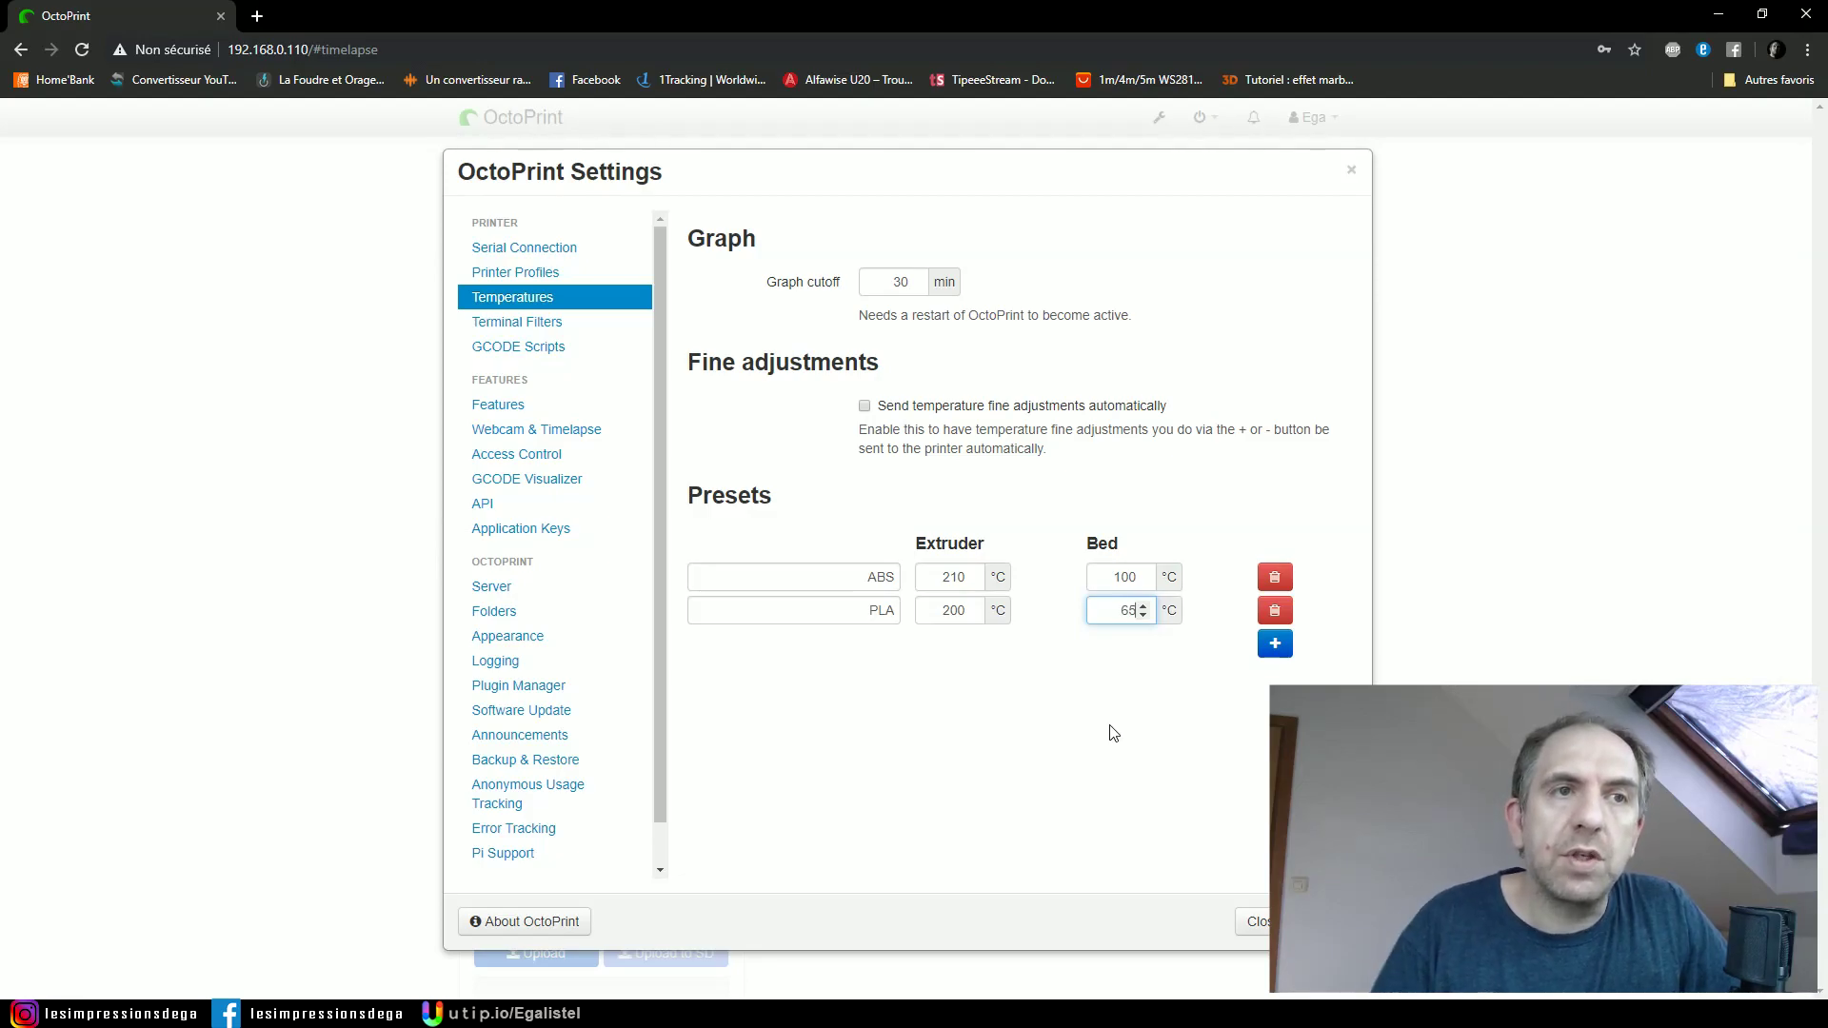
pyautogui.click(1309, 921)
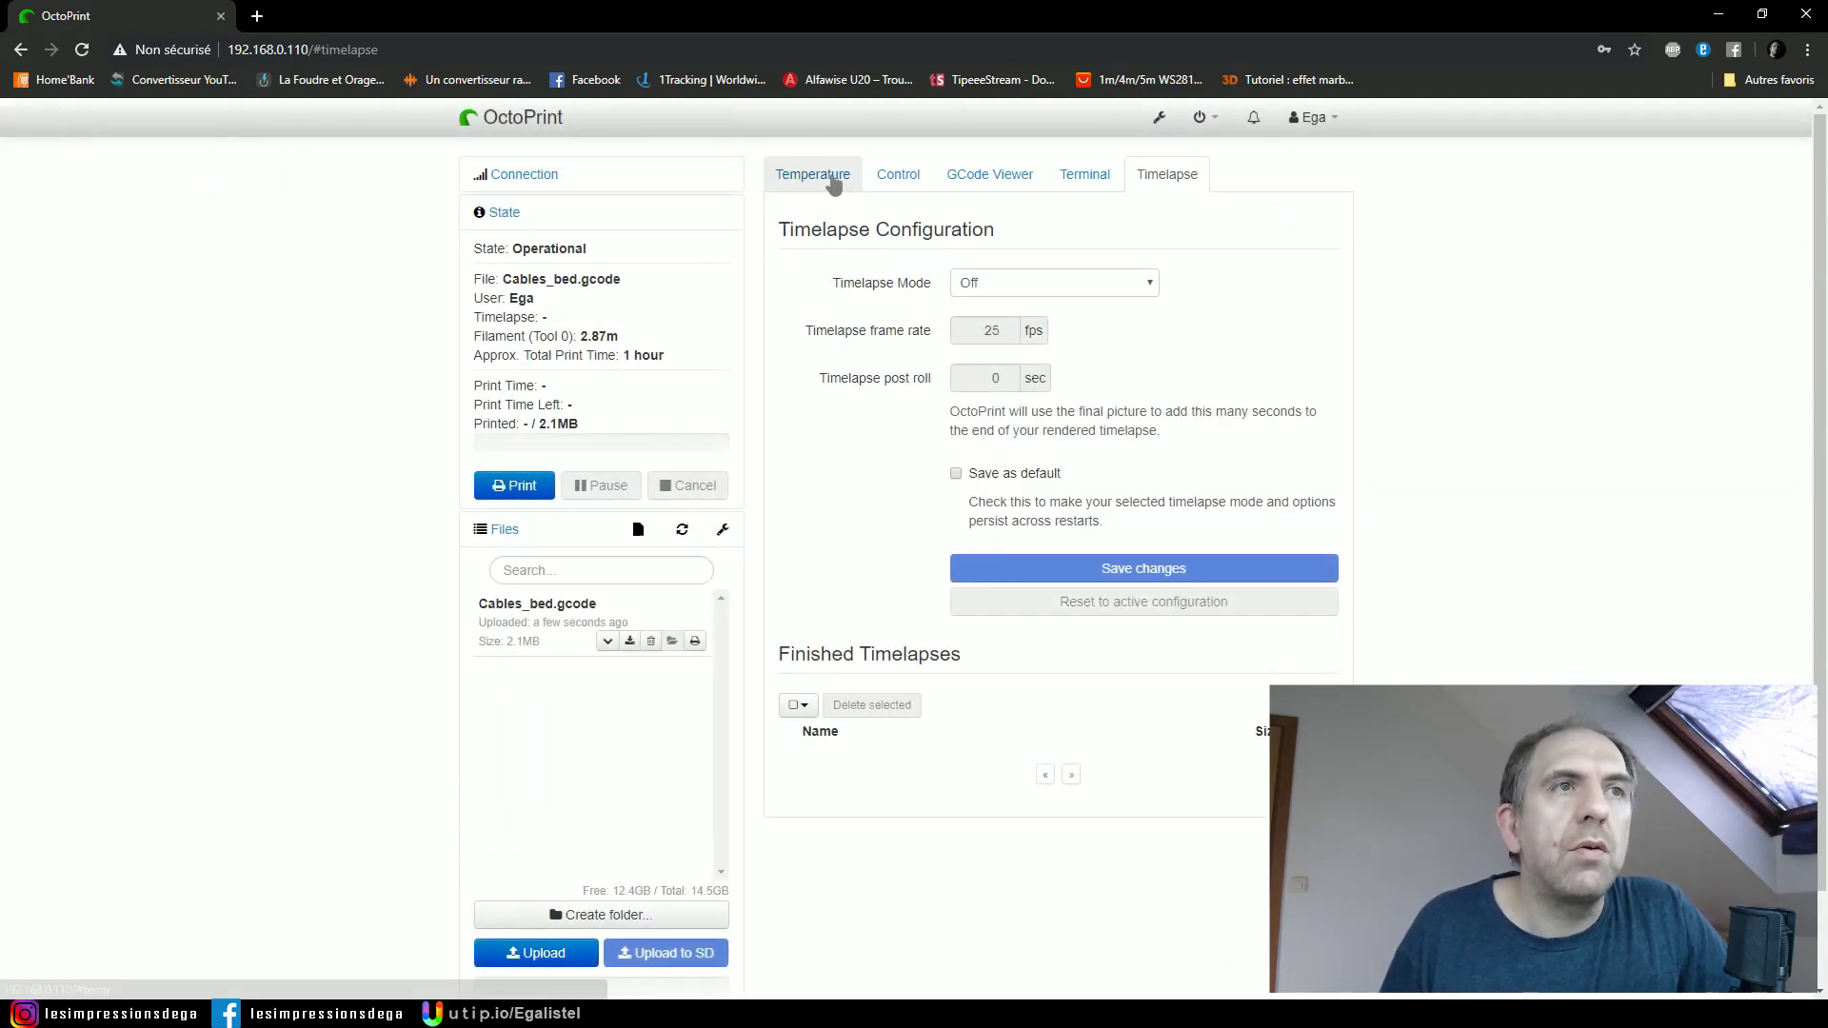
pyautogui.click(820, 177)
pyautogui.click(1139, 656)
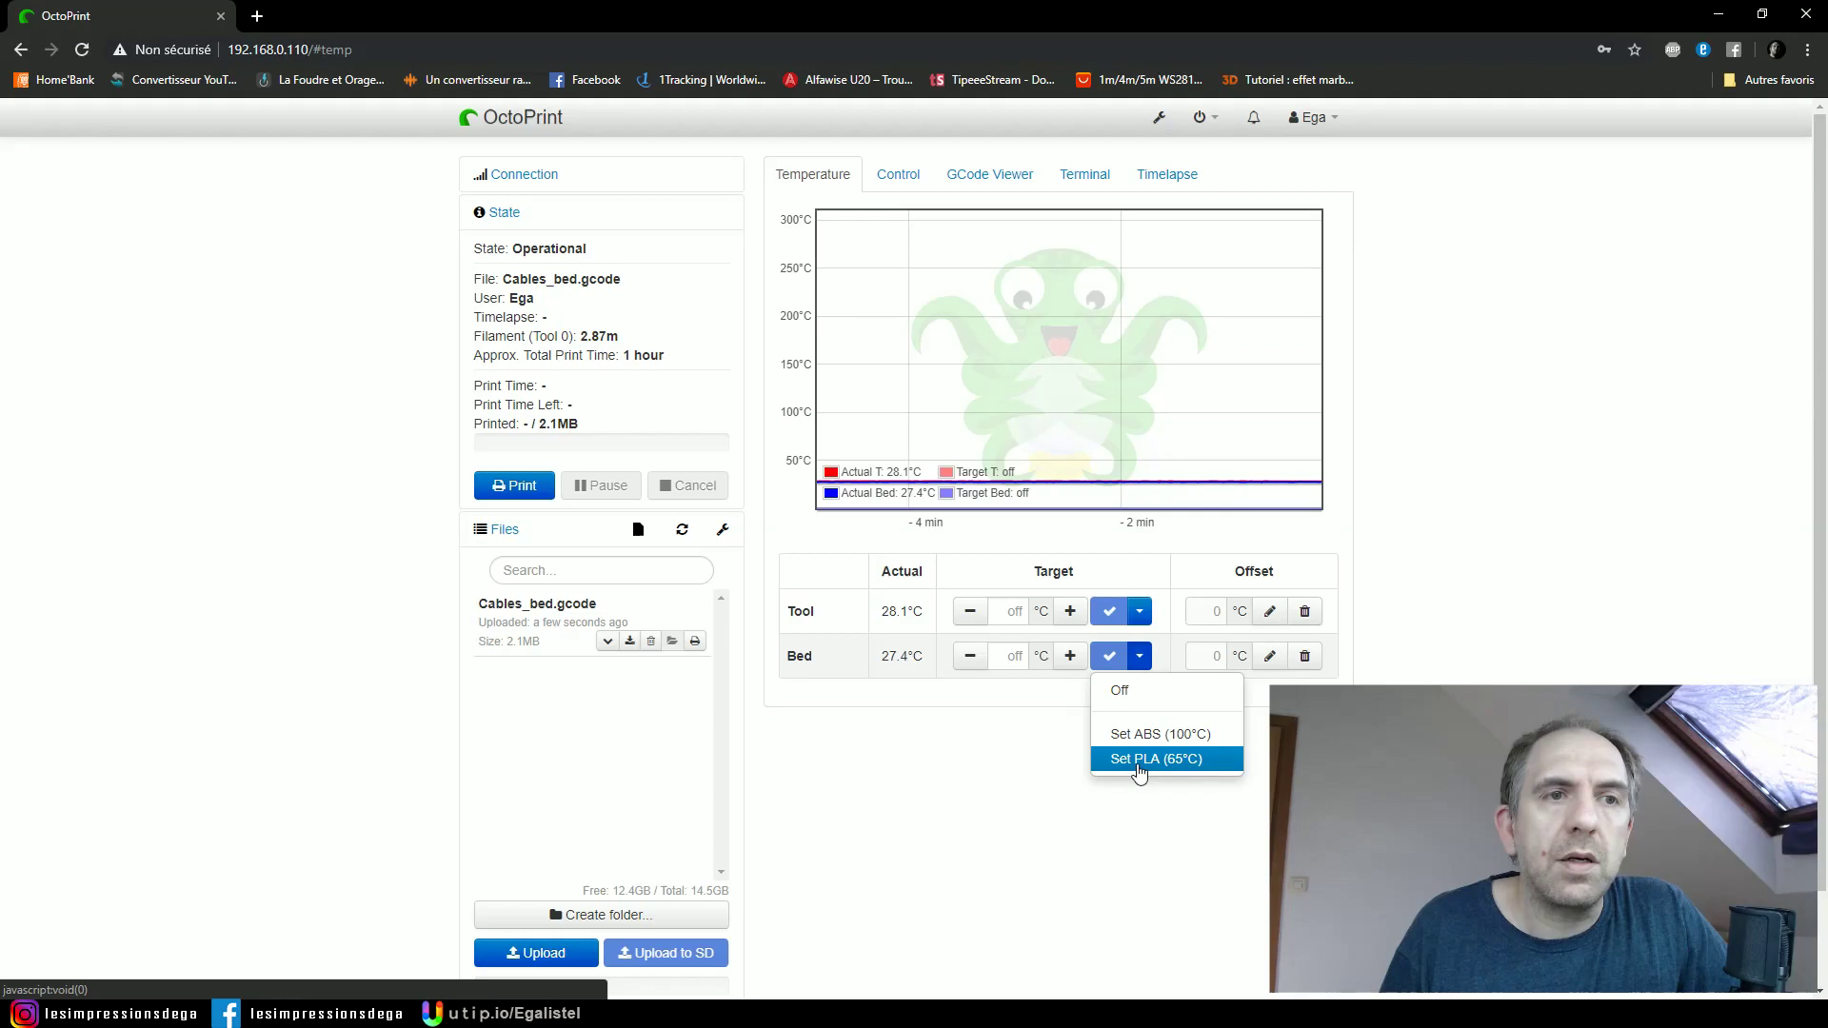
# Check the tool temperature presets, then review the Features and Webcam & Timelapse settings.
pyautogui.click(1140, 611)
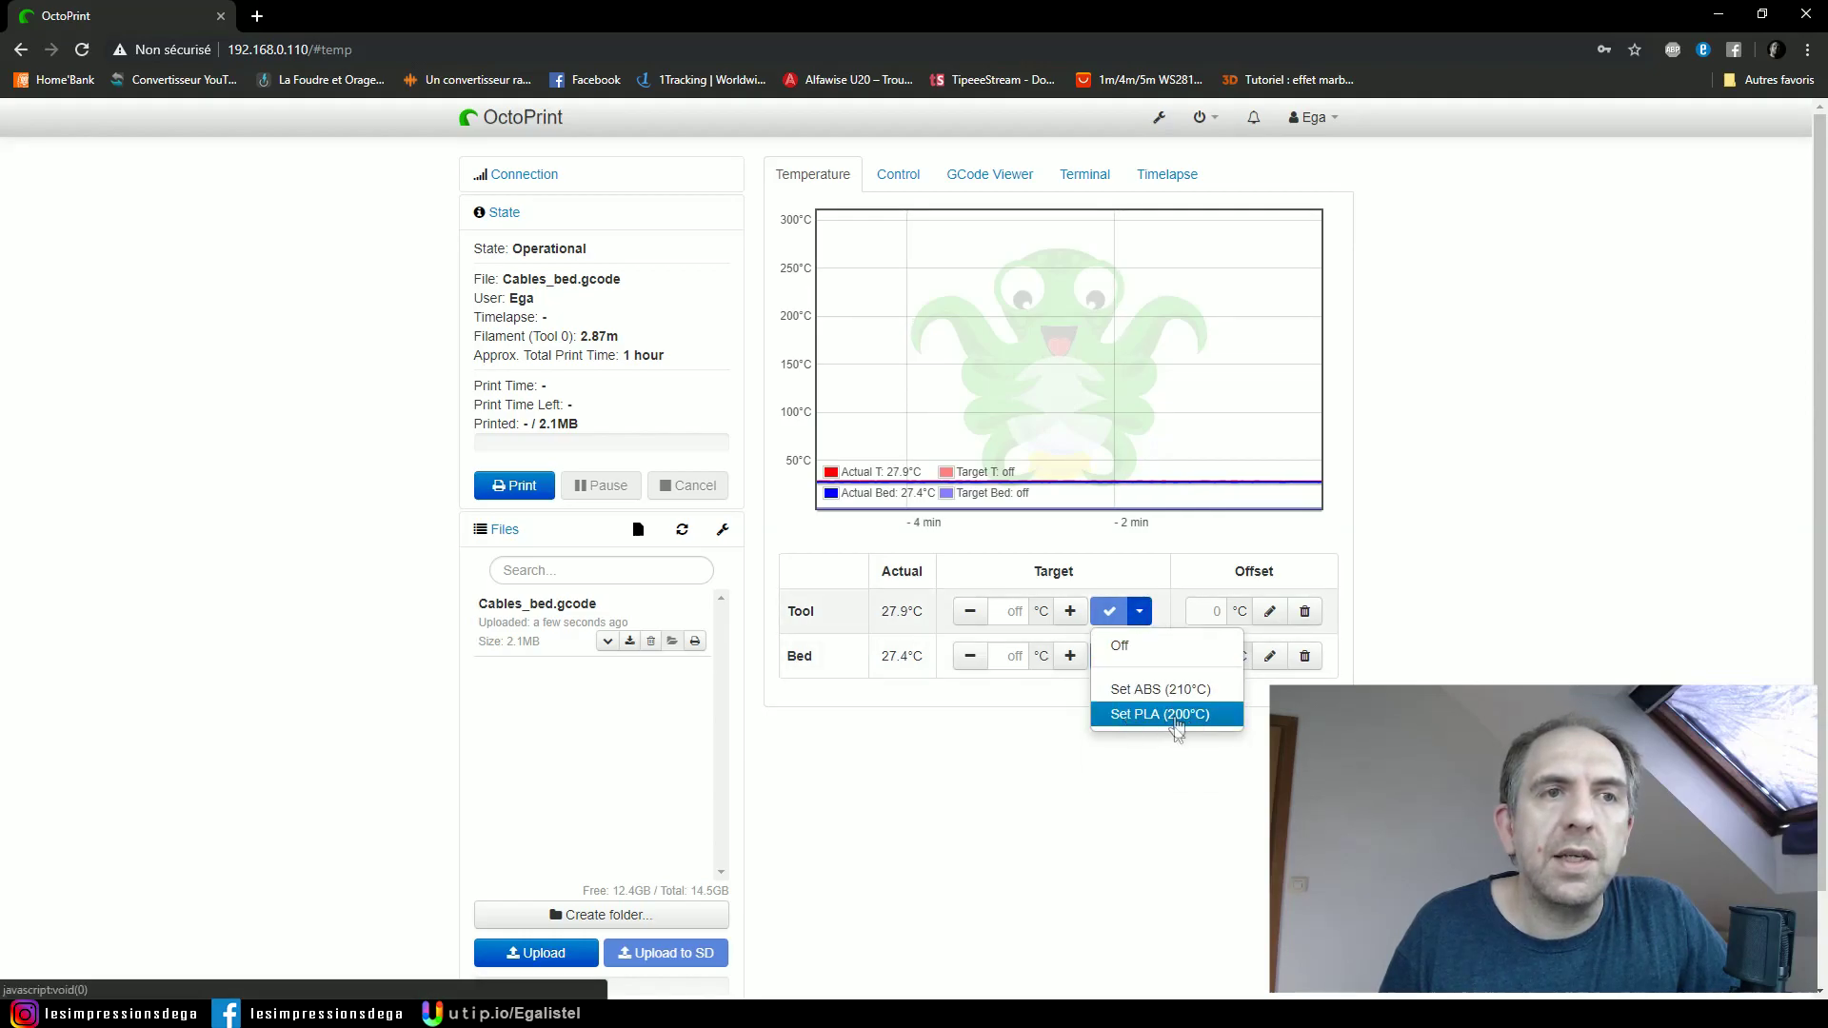
pyautogui.click(1158, 117)
pyautogui.click(548, 407)
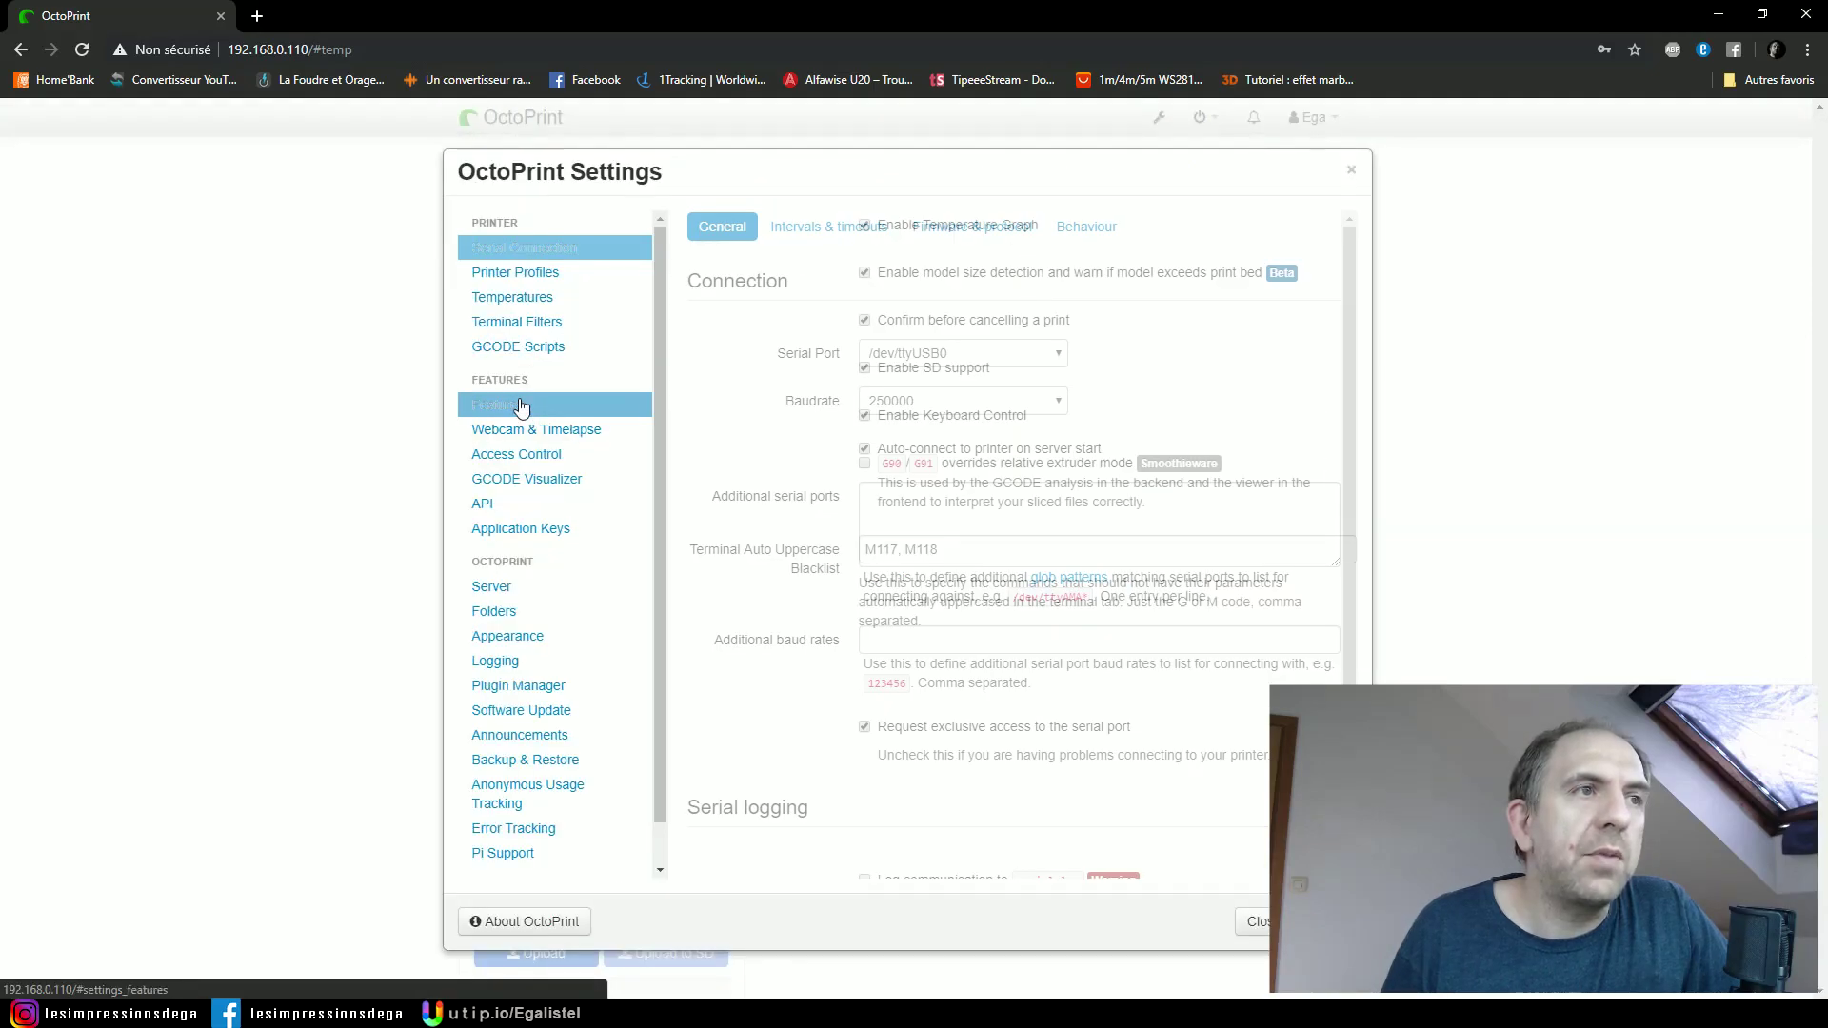
pyautogui.click(541, 429)
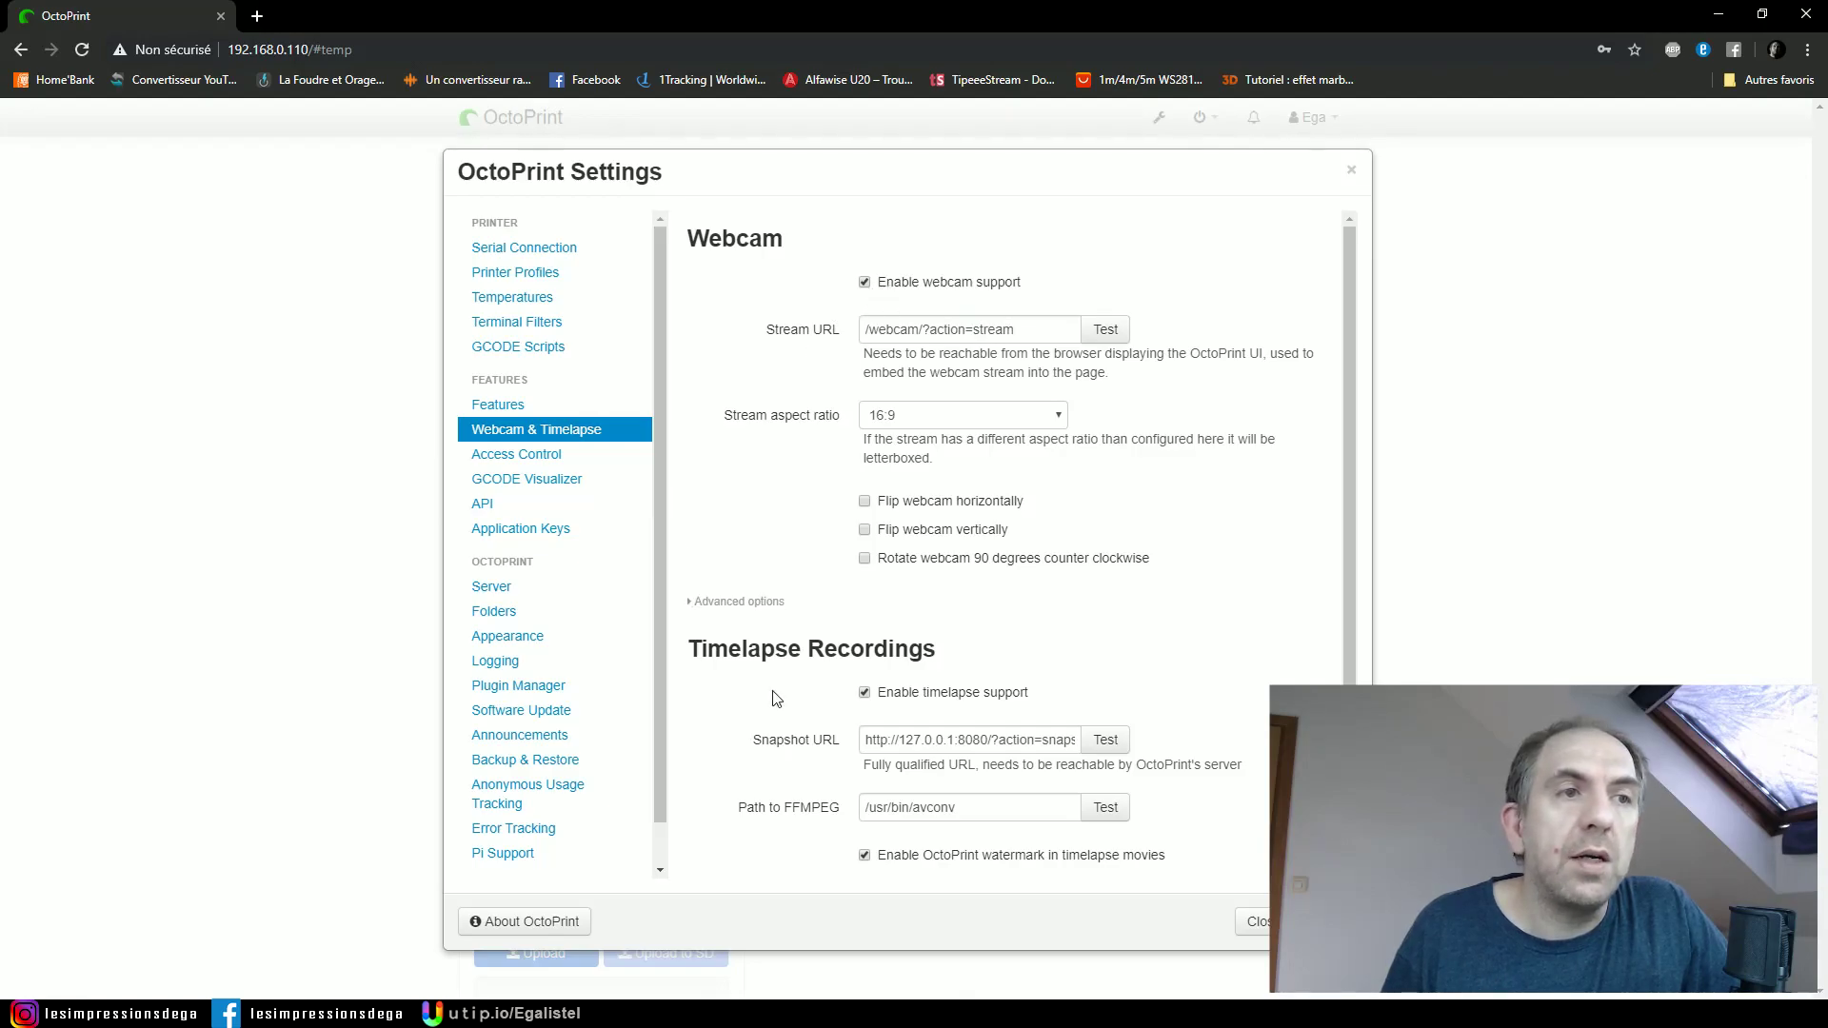
# Review the Access Control, Server, Folders and Appearance settings sections.
pyautogui.scroll(-1, 817, 648)
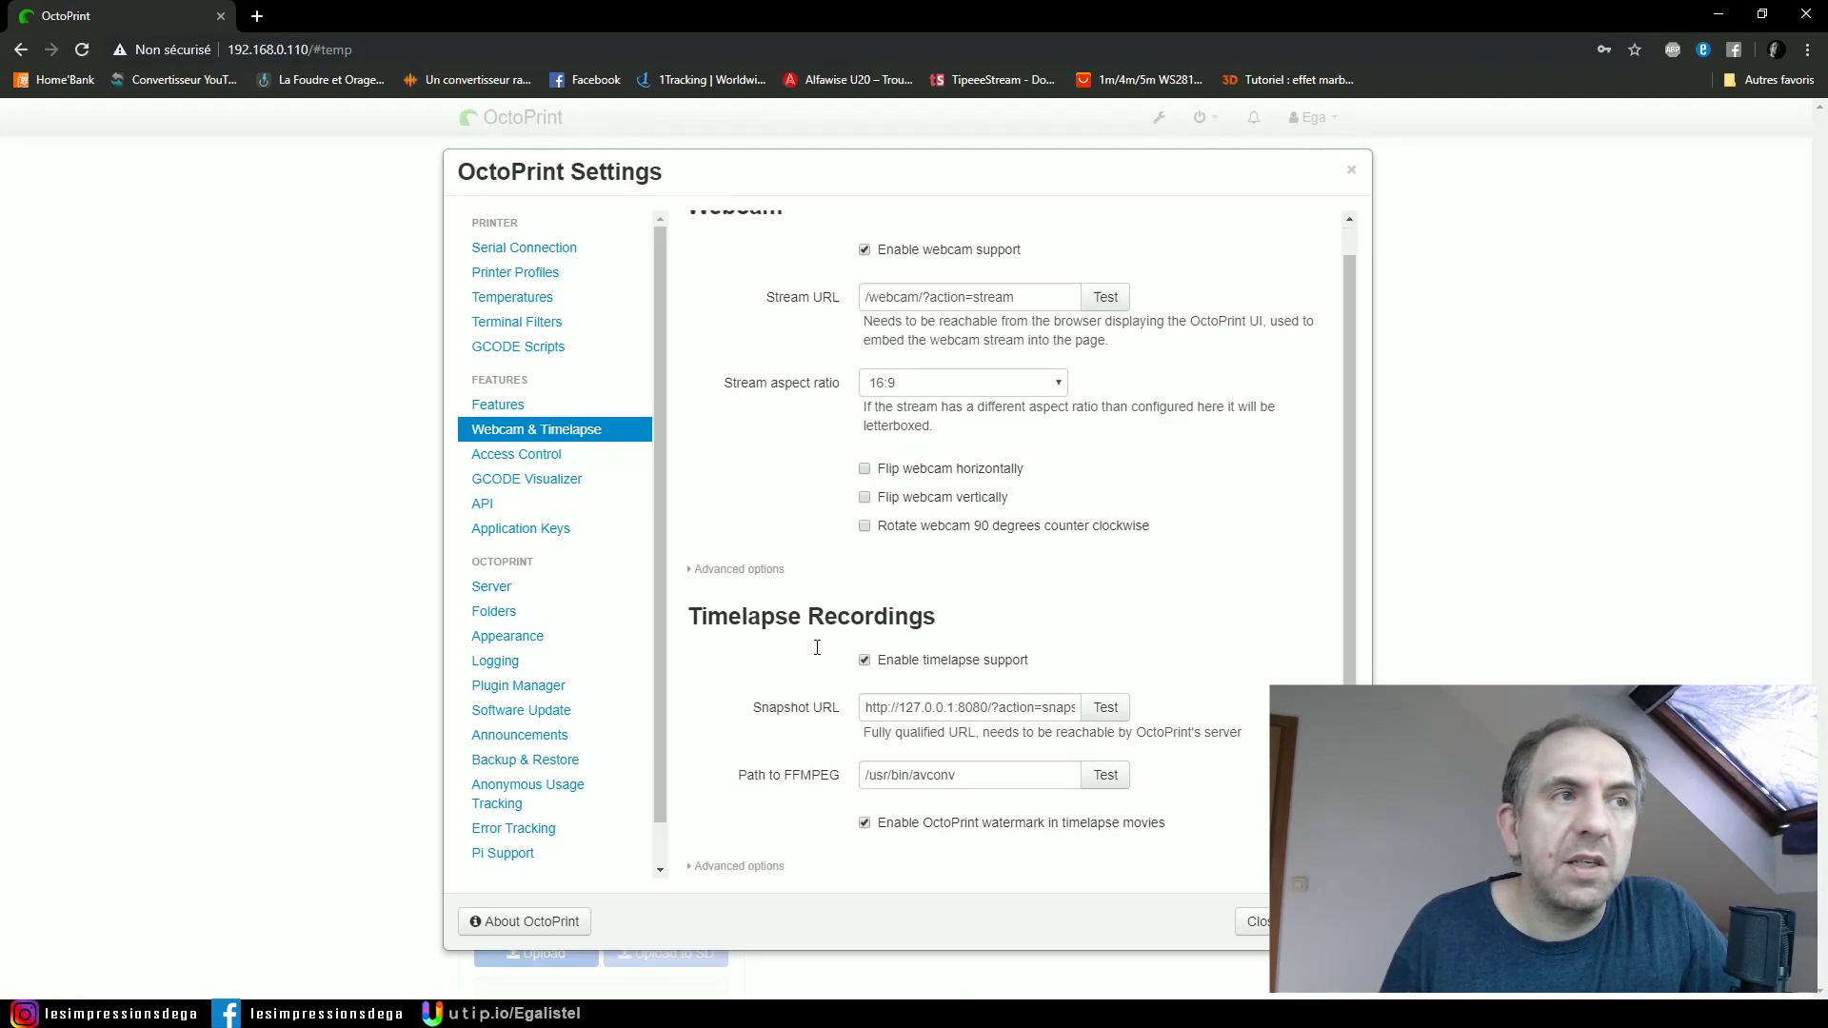
pyautogui.click(518, 455)
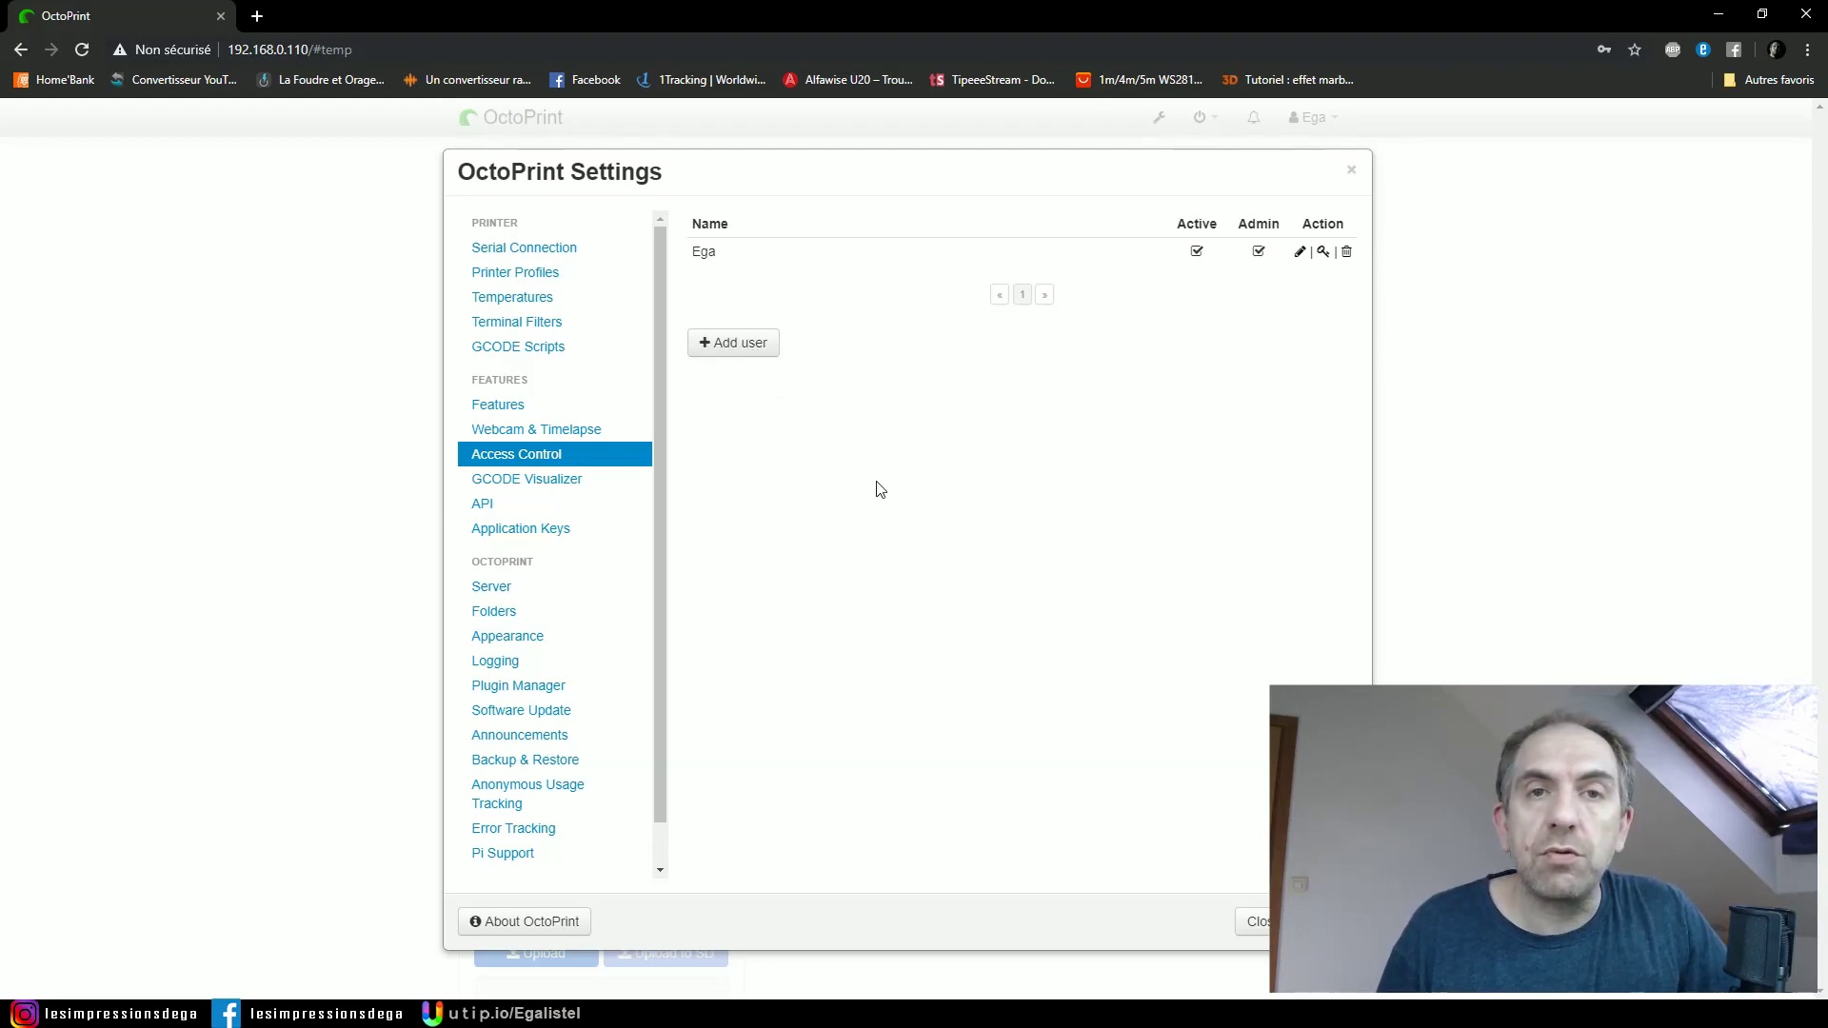
pyautogui.scroll(-1, 612, 560)
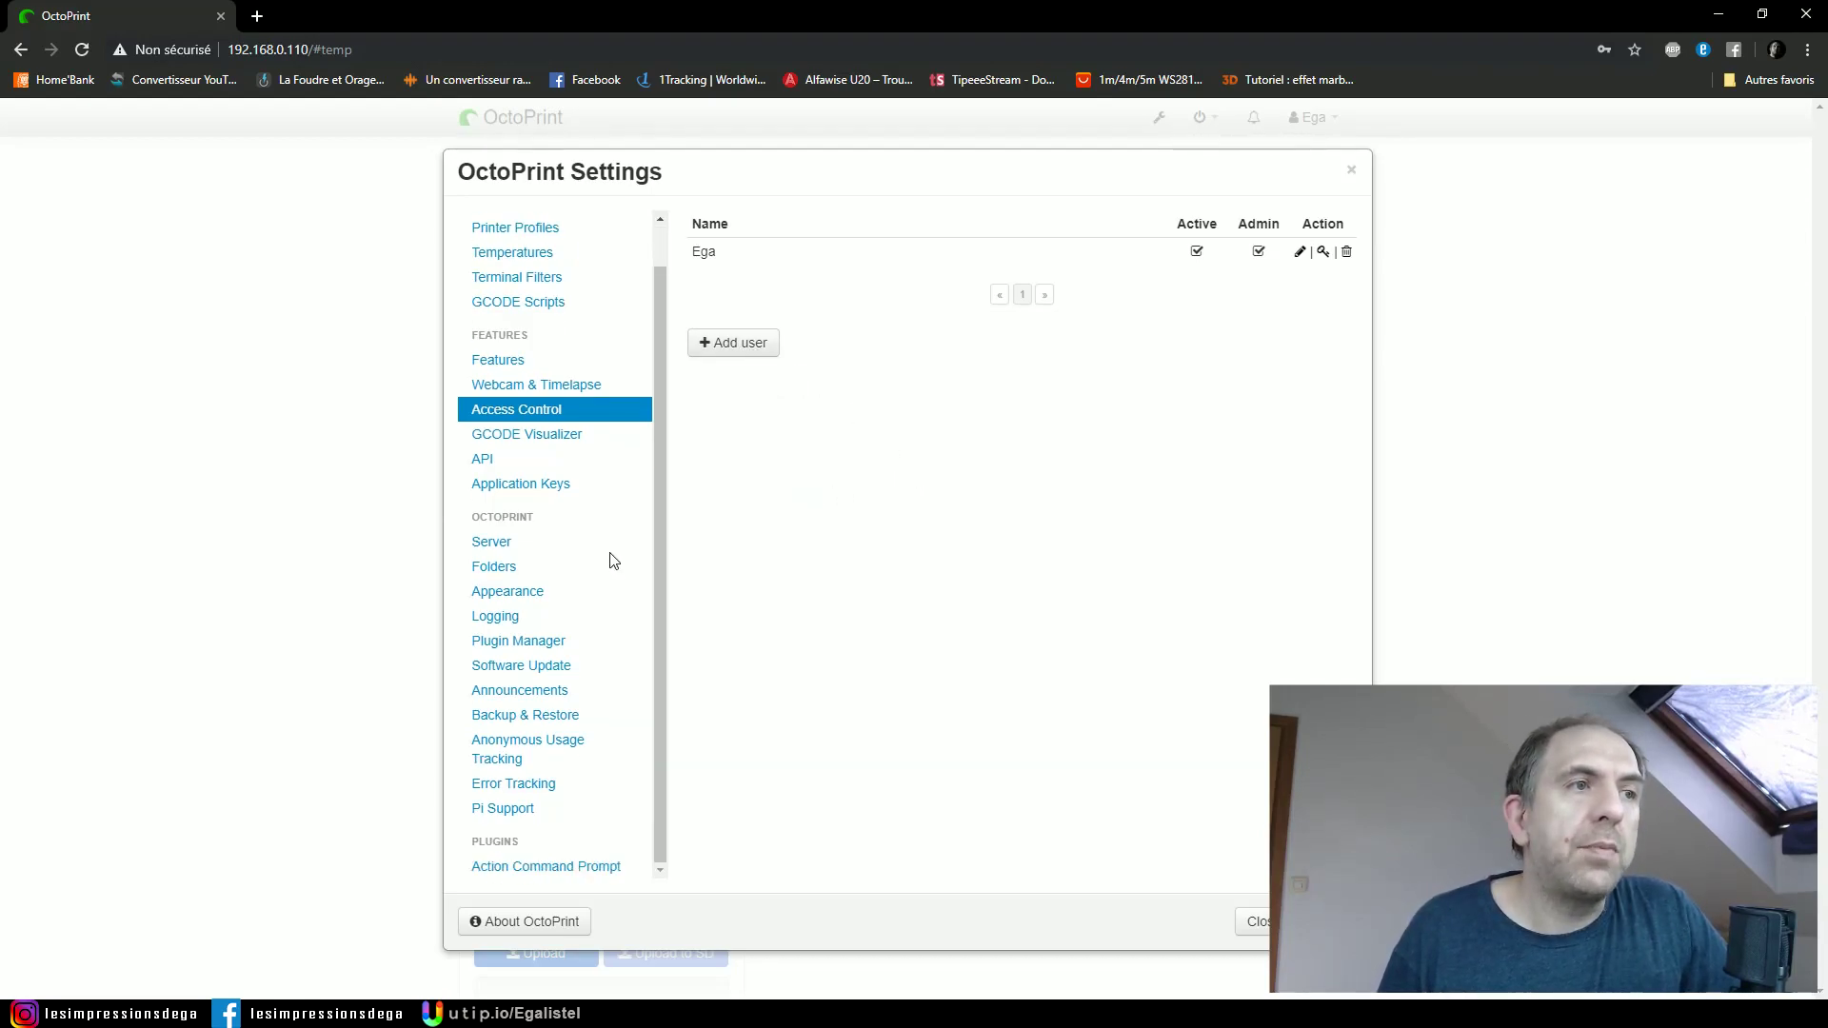
pyautogui.click(547, 555)
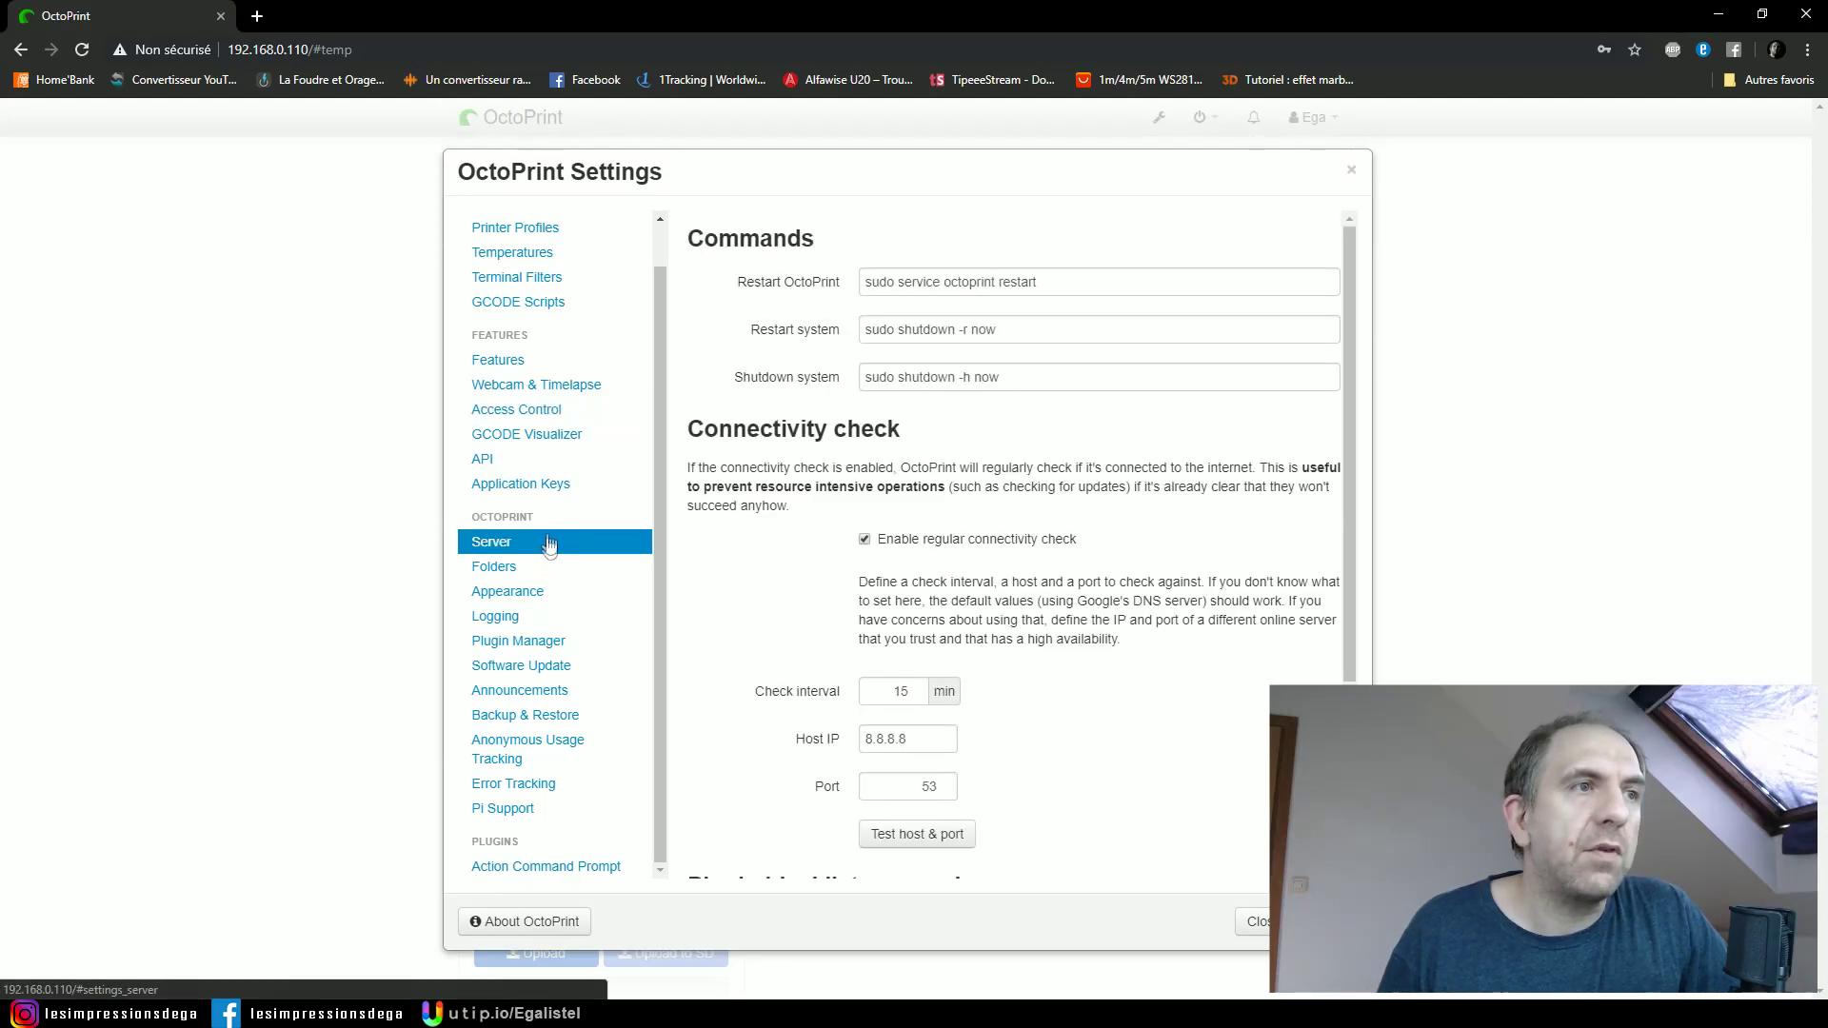
pyautogui.click(538, 567)
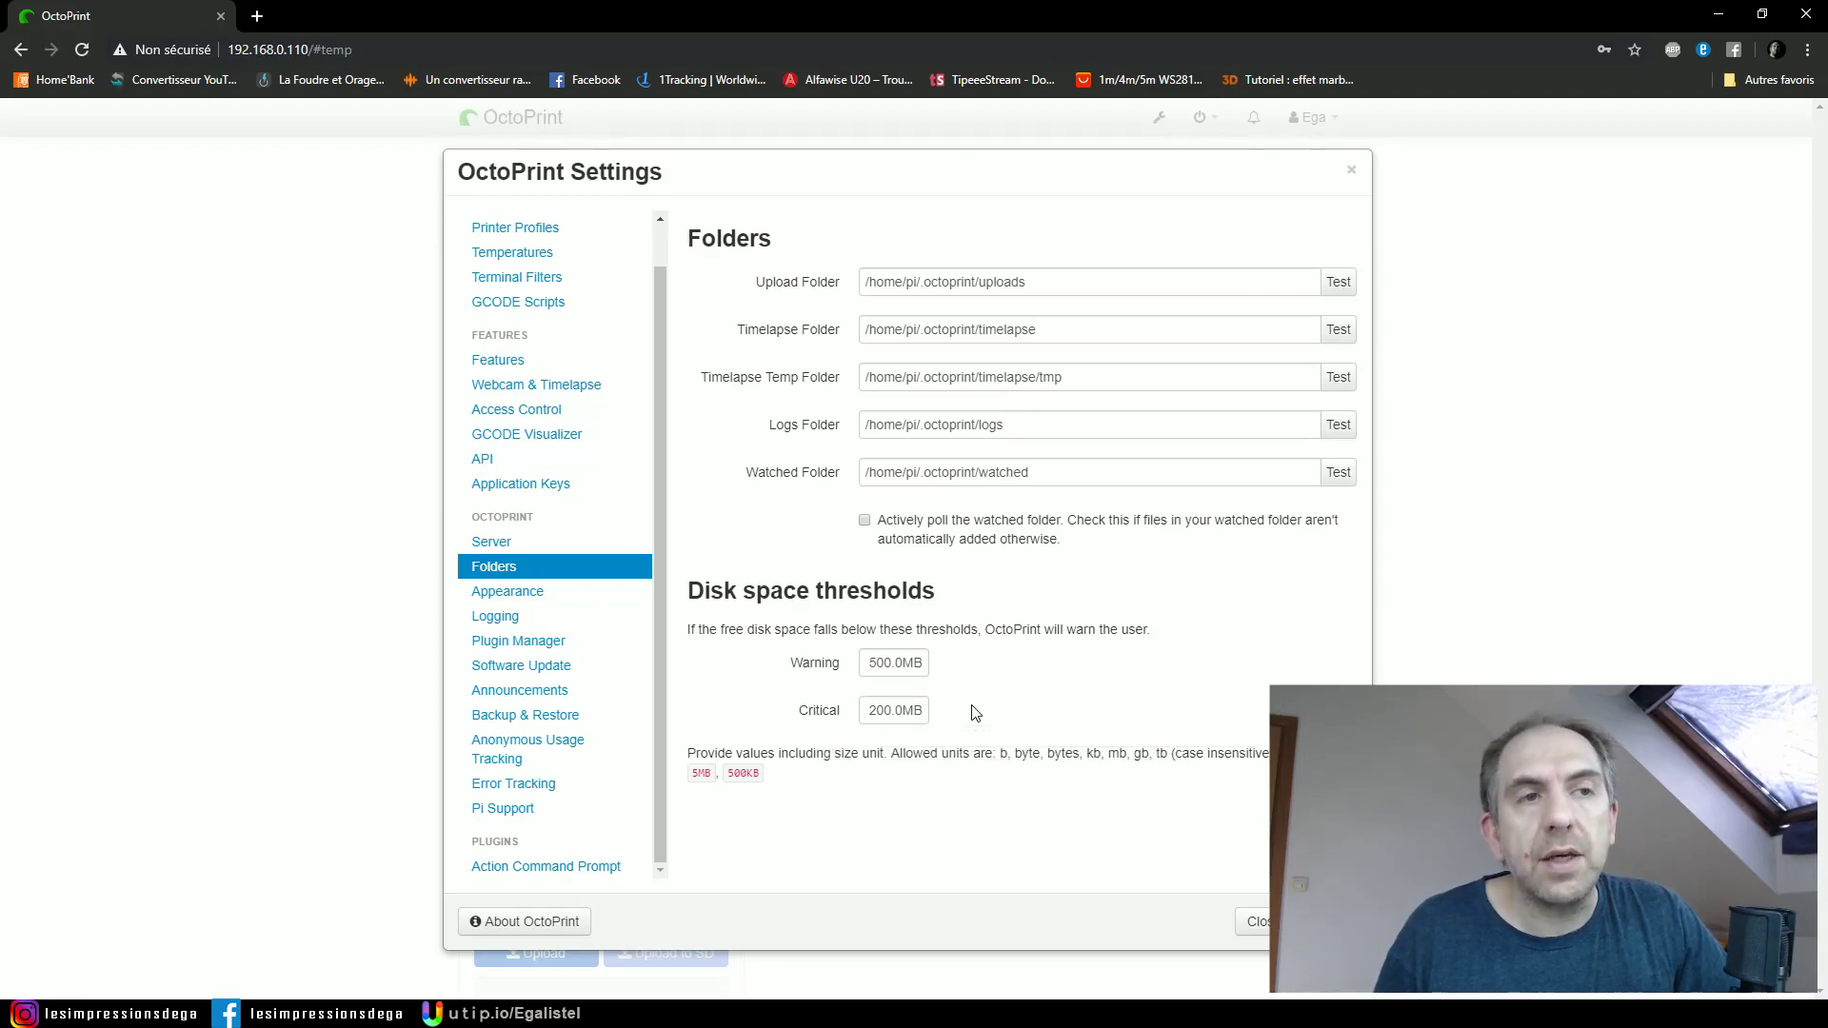
pyautogui.click(508, 591)
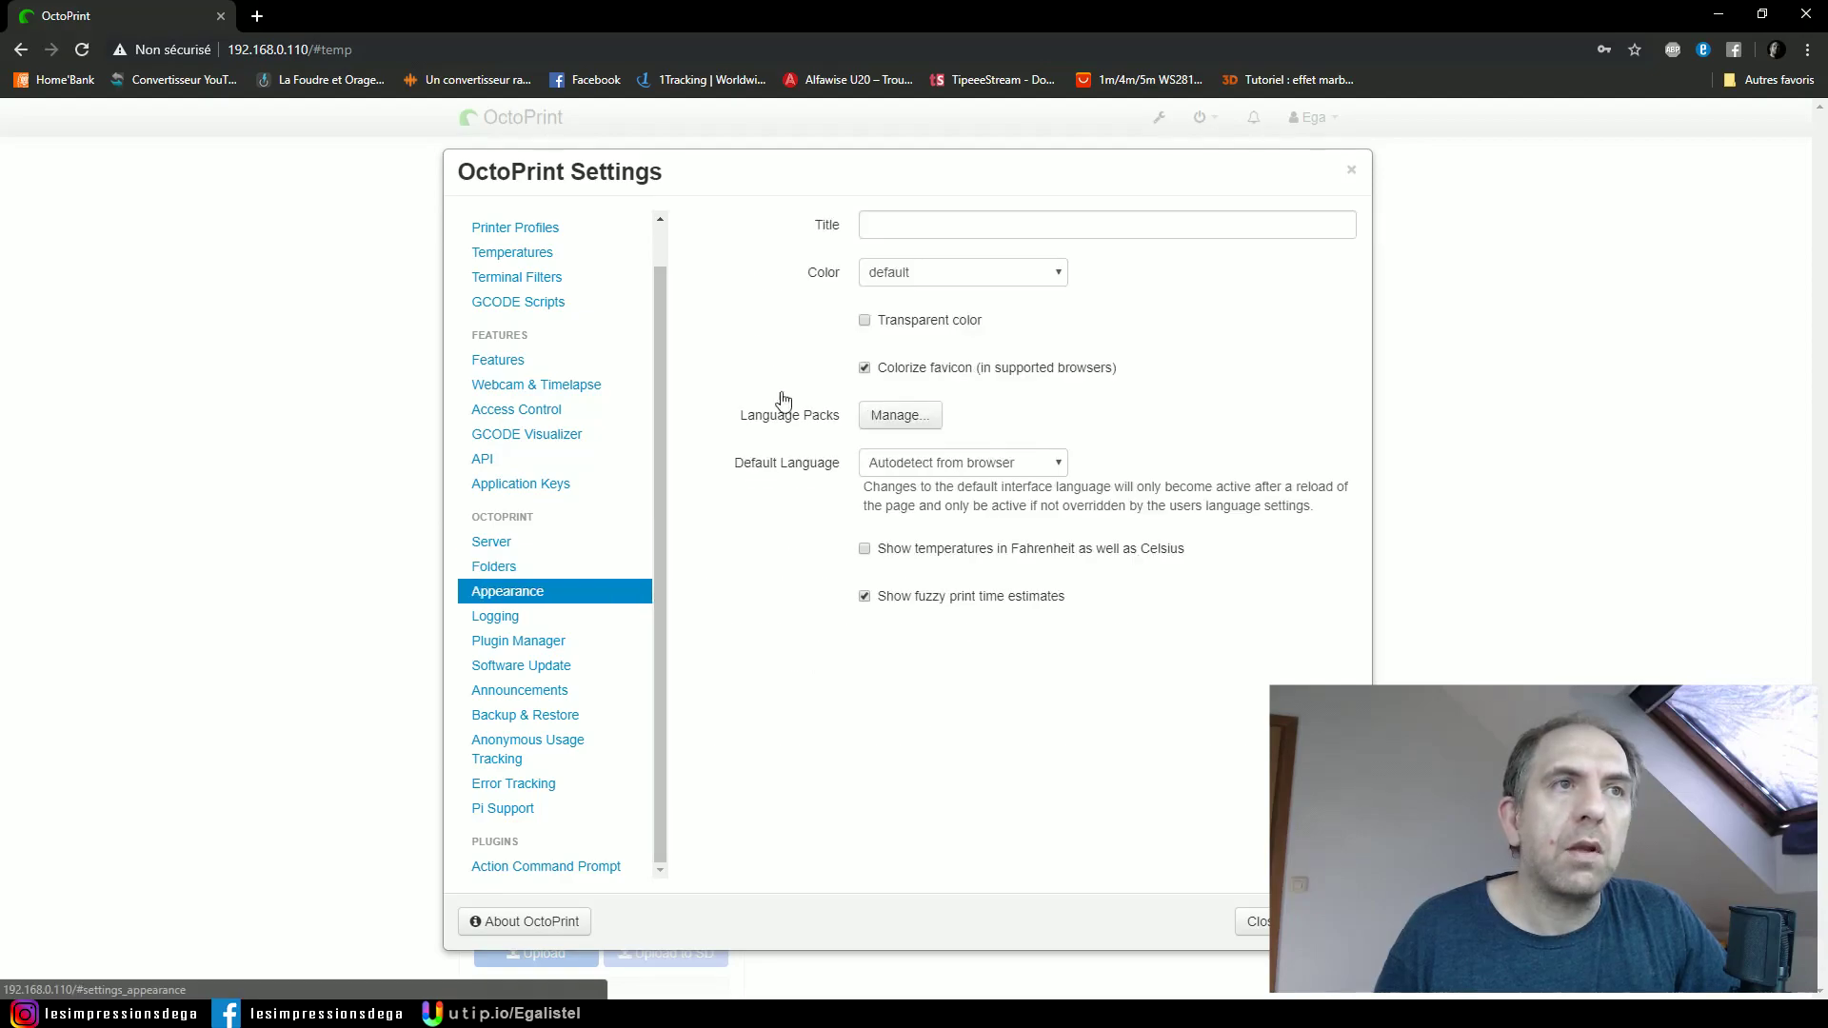
# Title the interface 'Les impressions d'Ega', choose the black colour, and open Manage Language Packs.
pyautogui.click(933, 225)
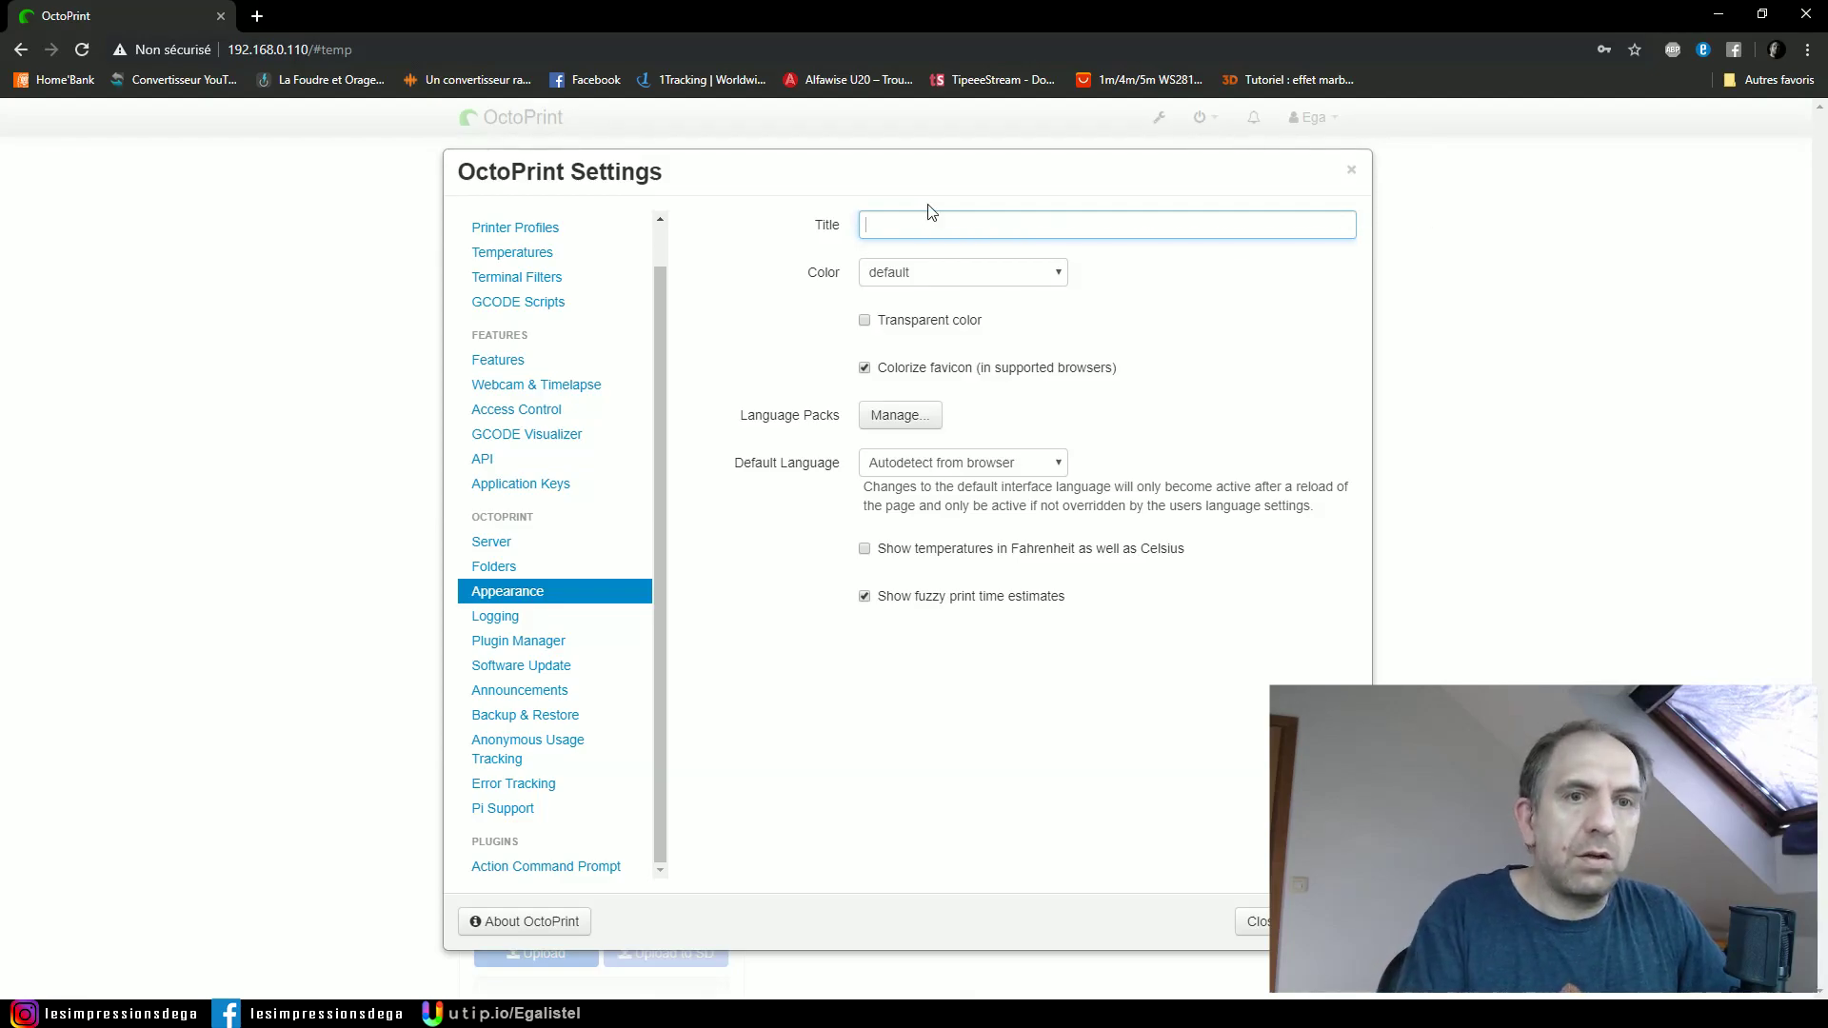
pyautogui.write("Les impressions d'Ega")
pyautogui.click(987, 275)
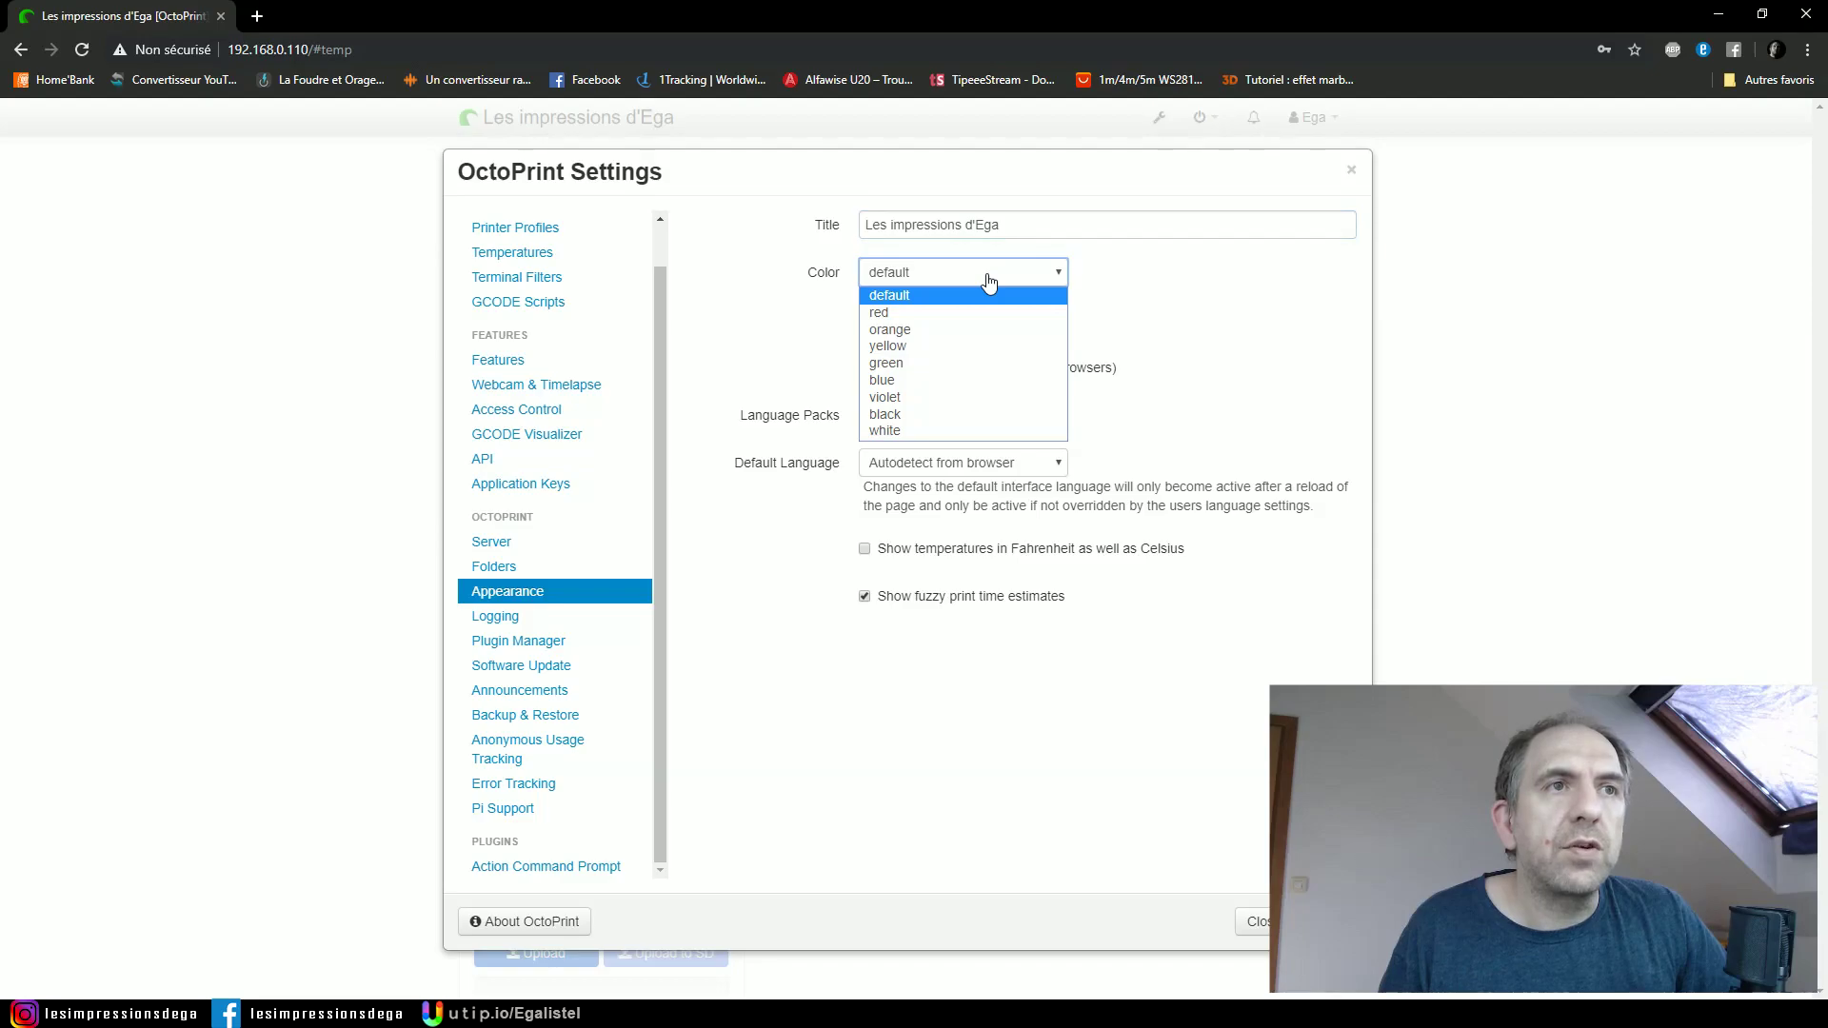
pyautogui.click(913, 415)
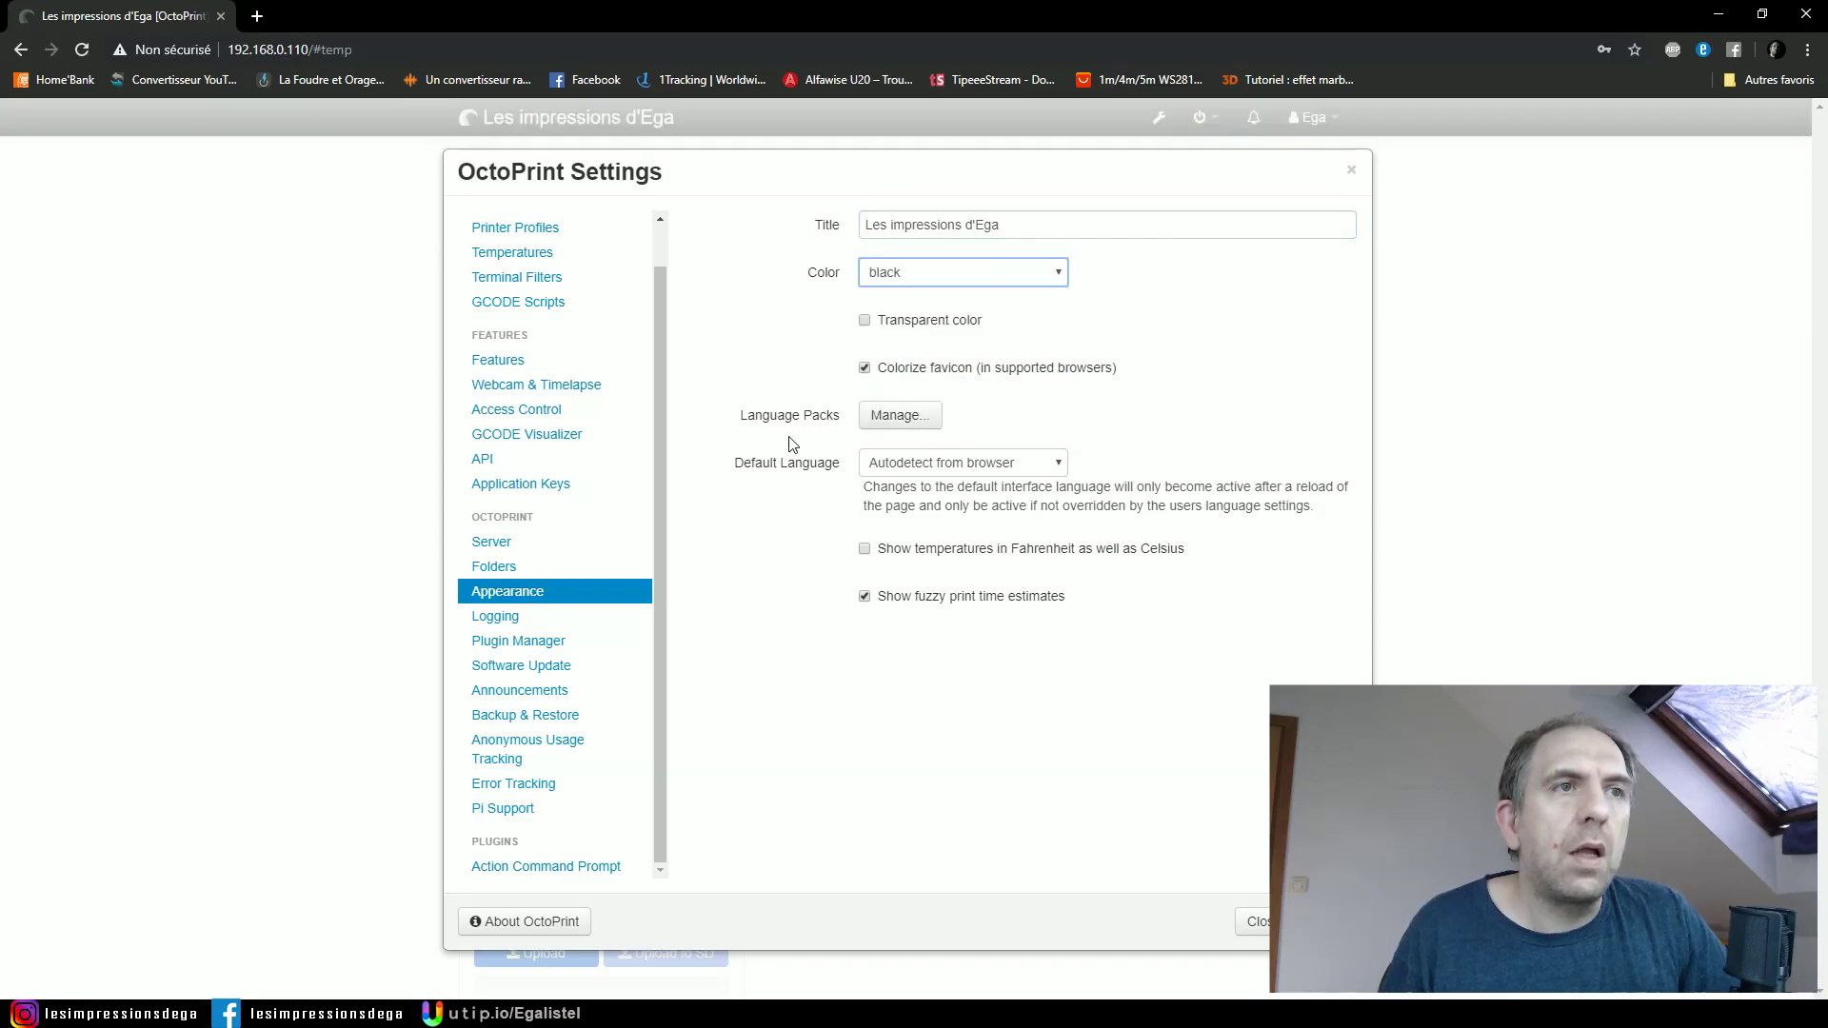
pyautogui.click(892, 419)
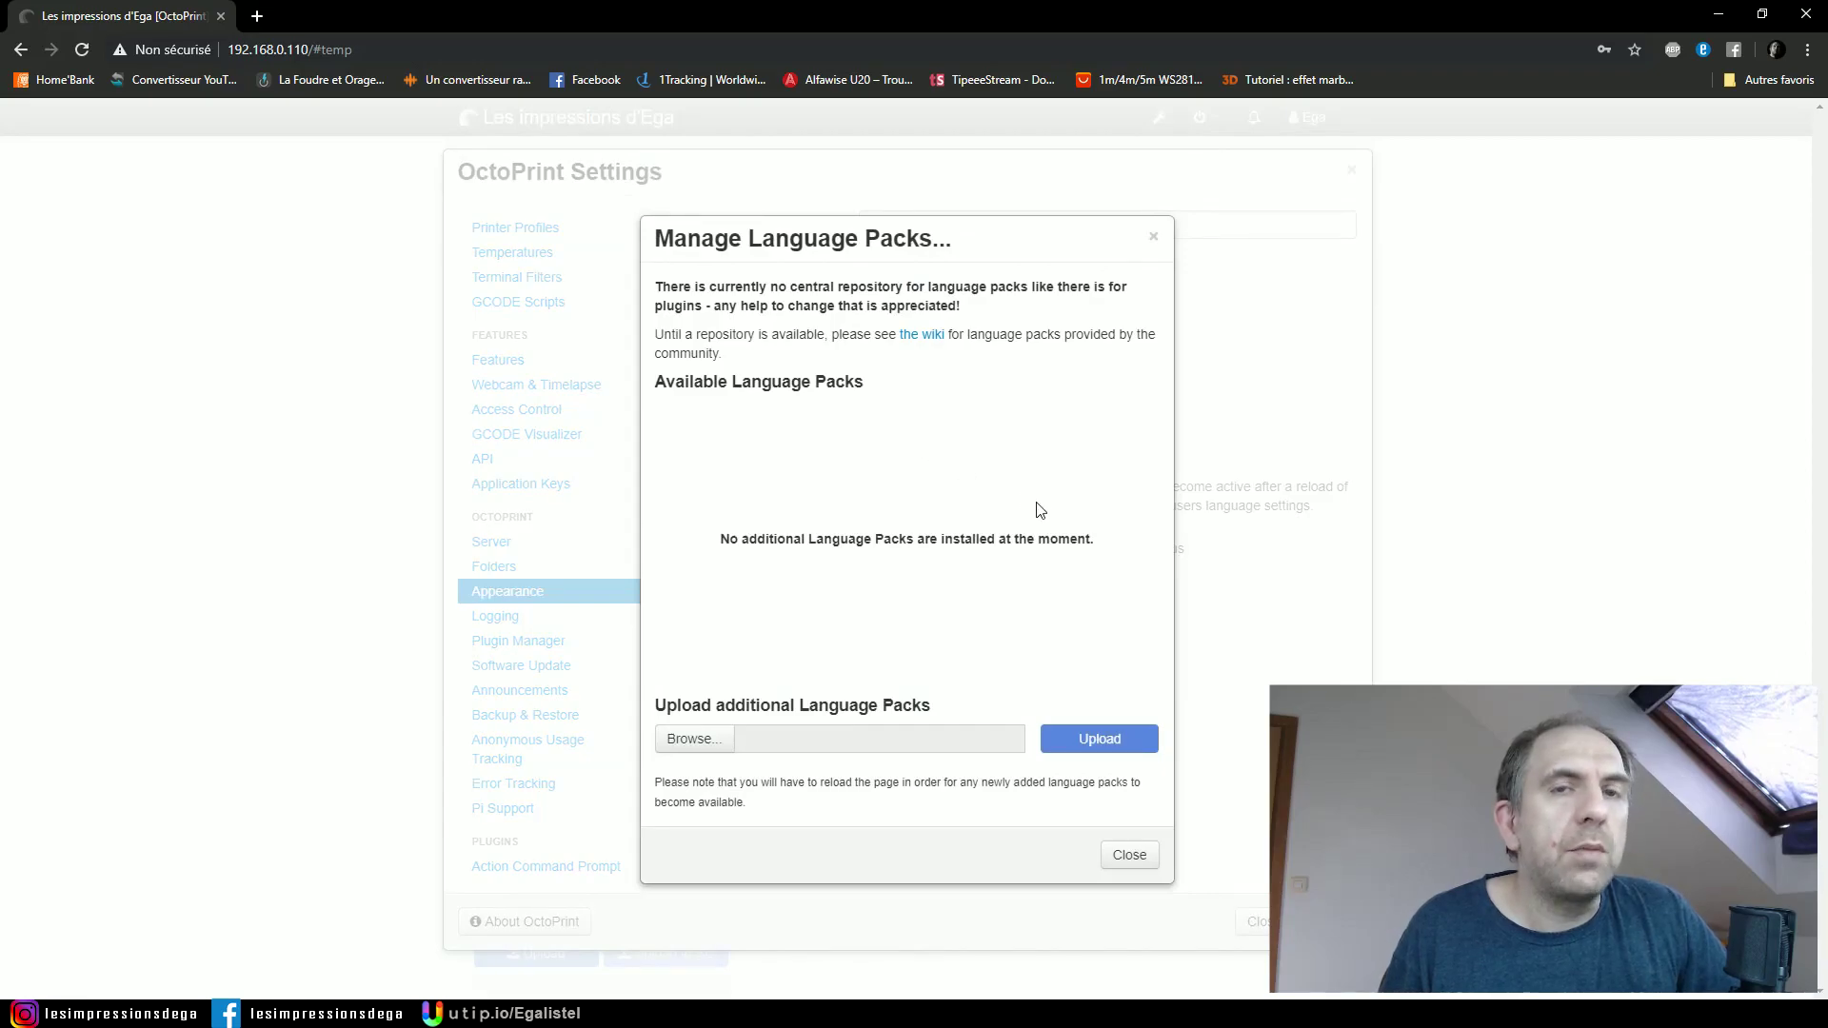
# Check the available default languages, then return to the language pack manager.
pyautogui.click(1129, 855)
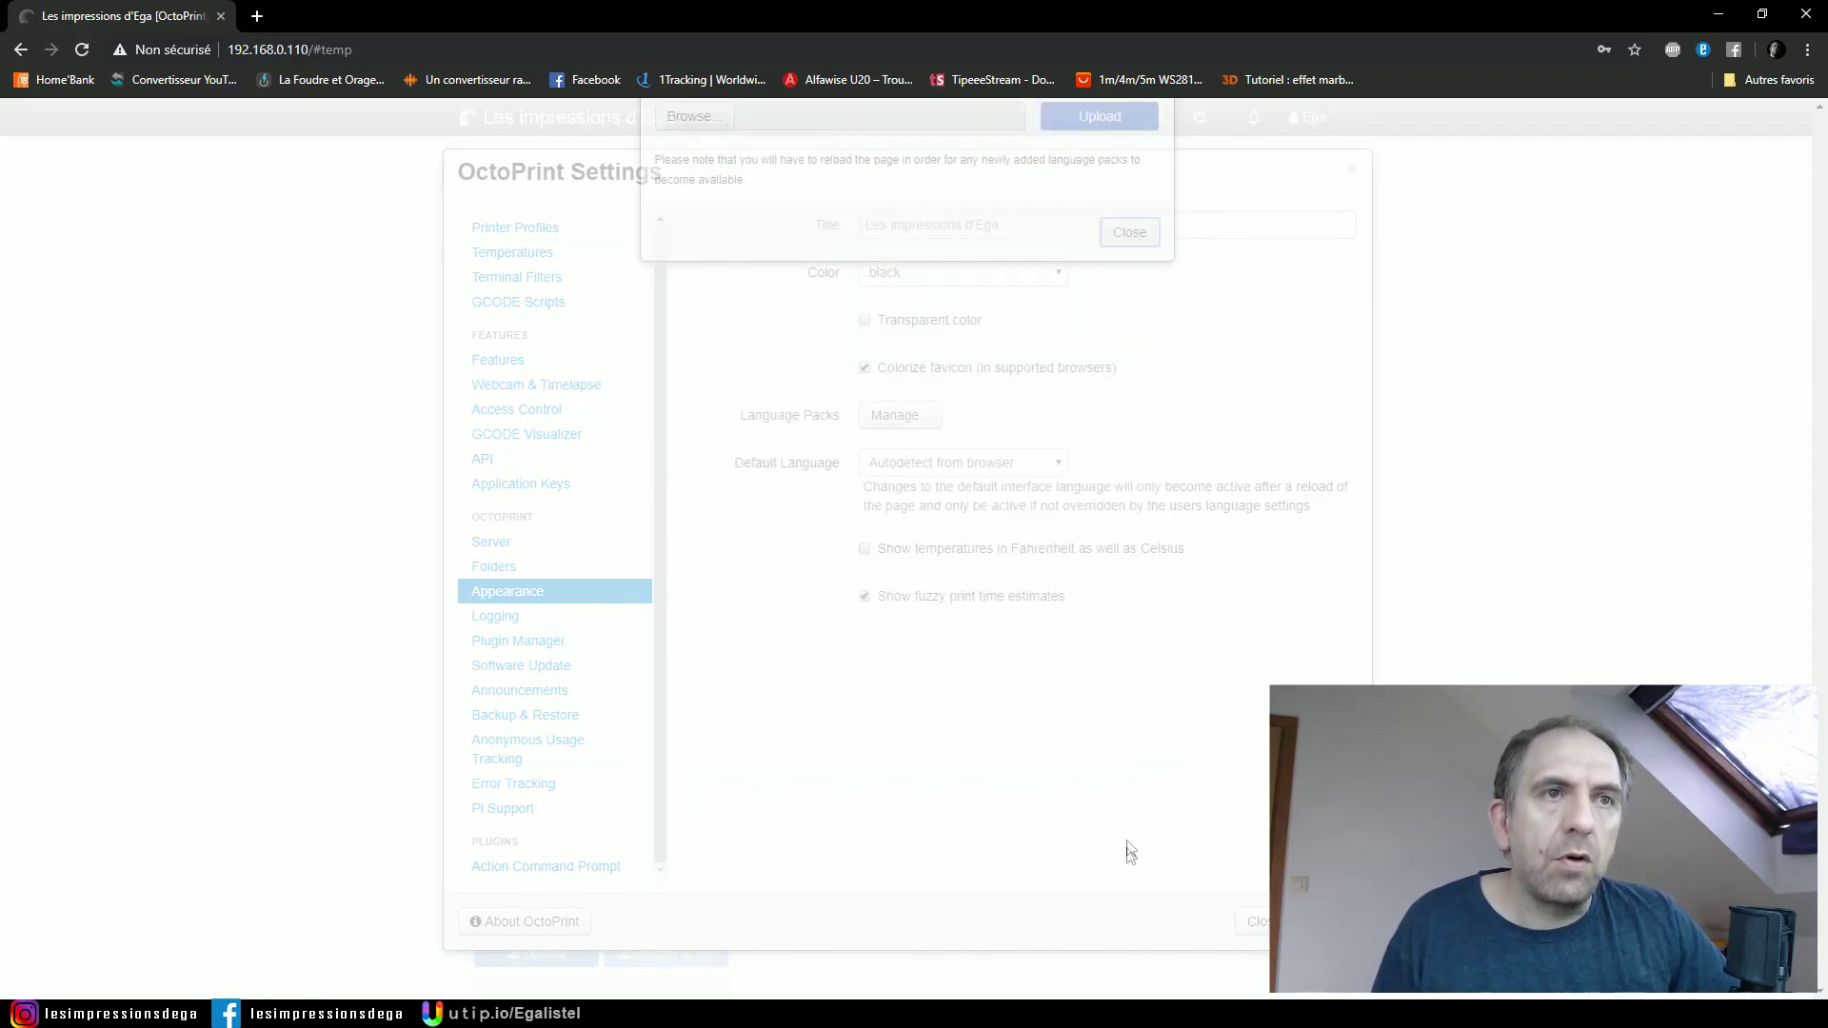
pyautogui.click(916, 466)
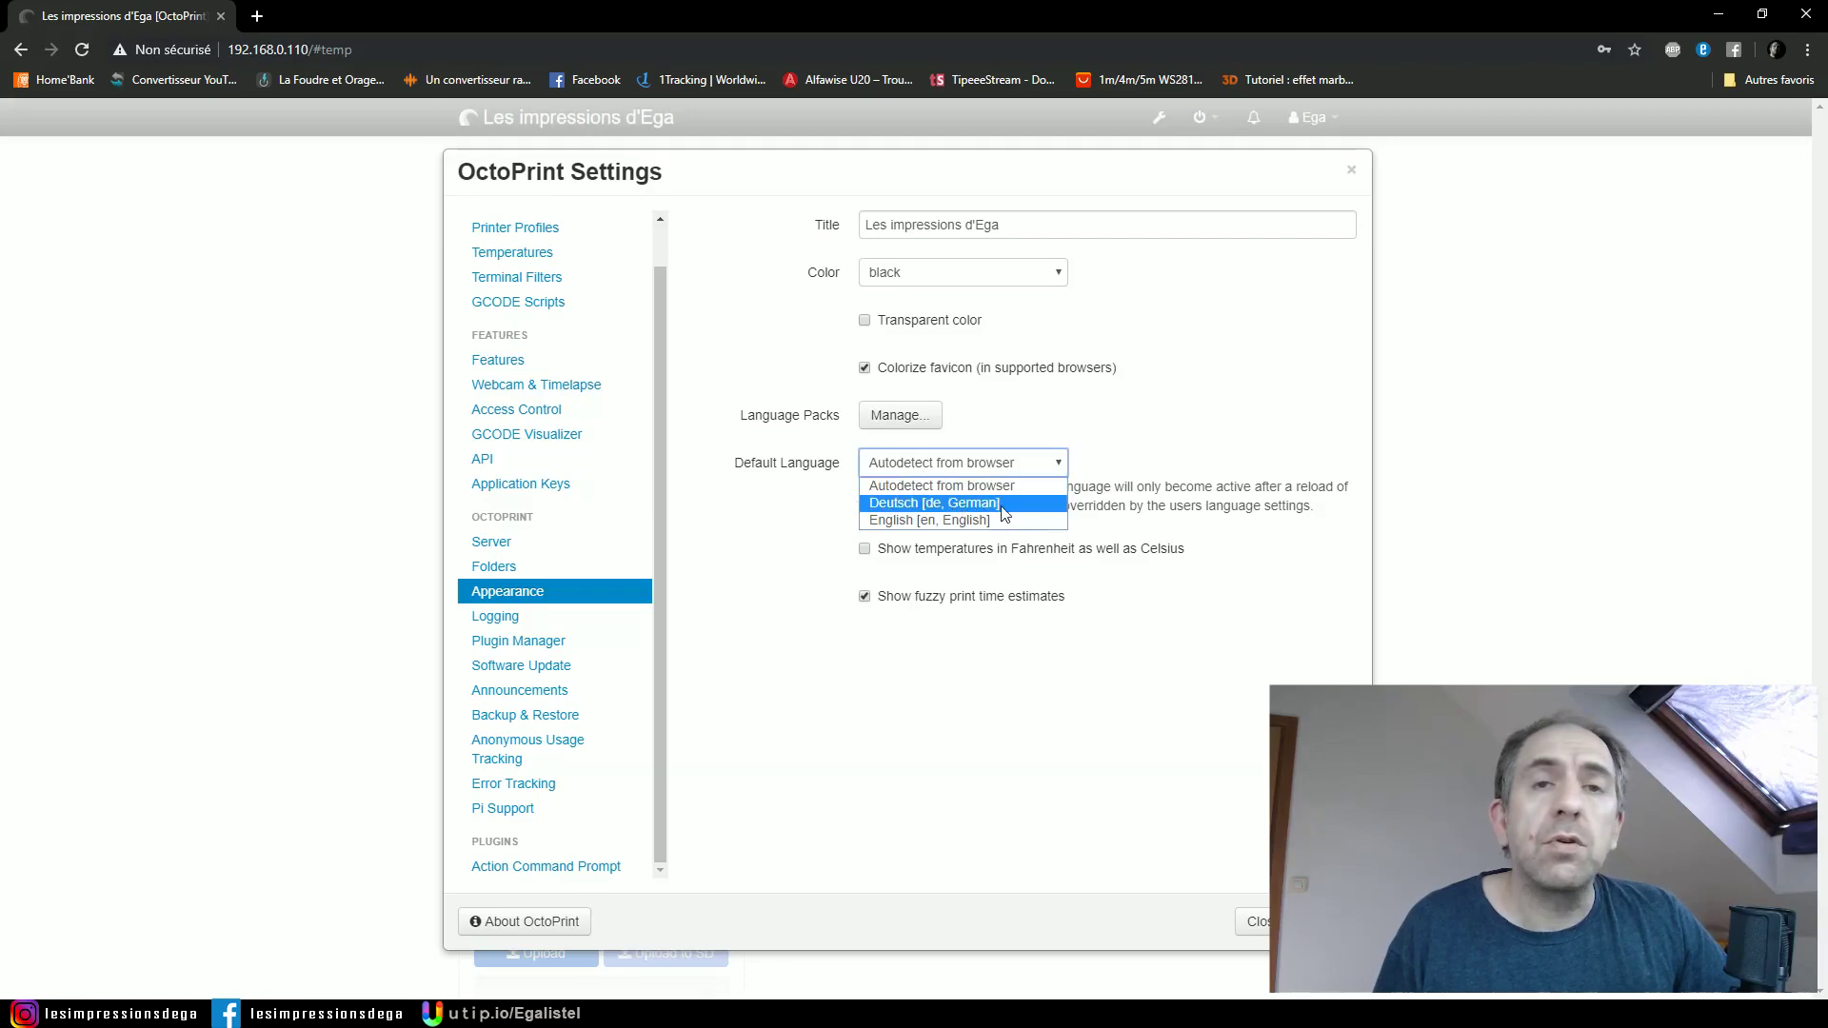
pyautogui.click(894, 414)
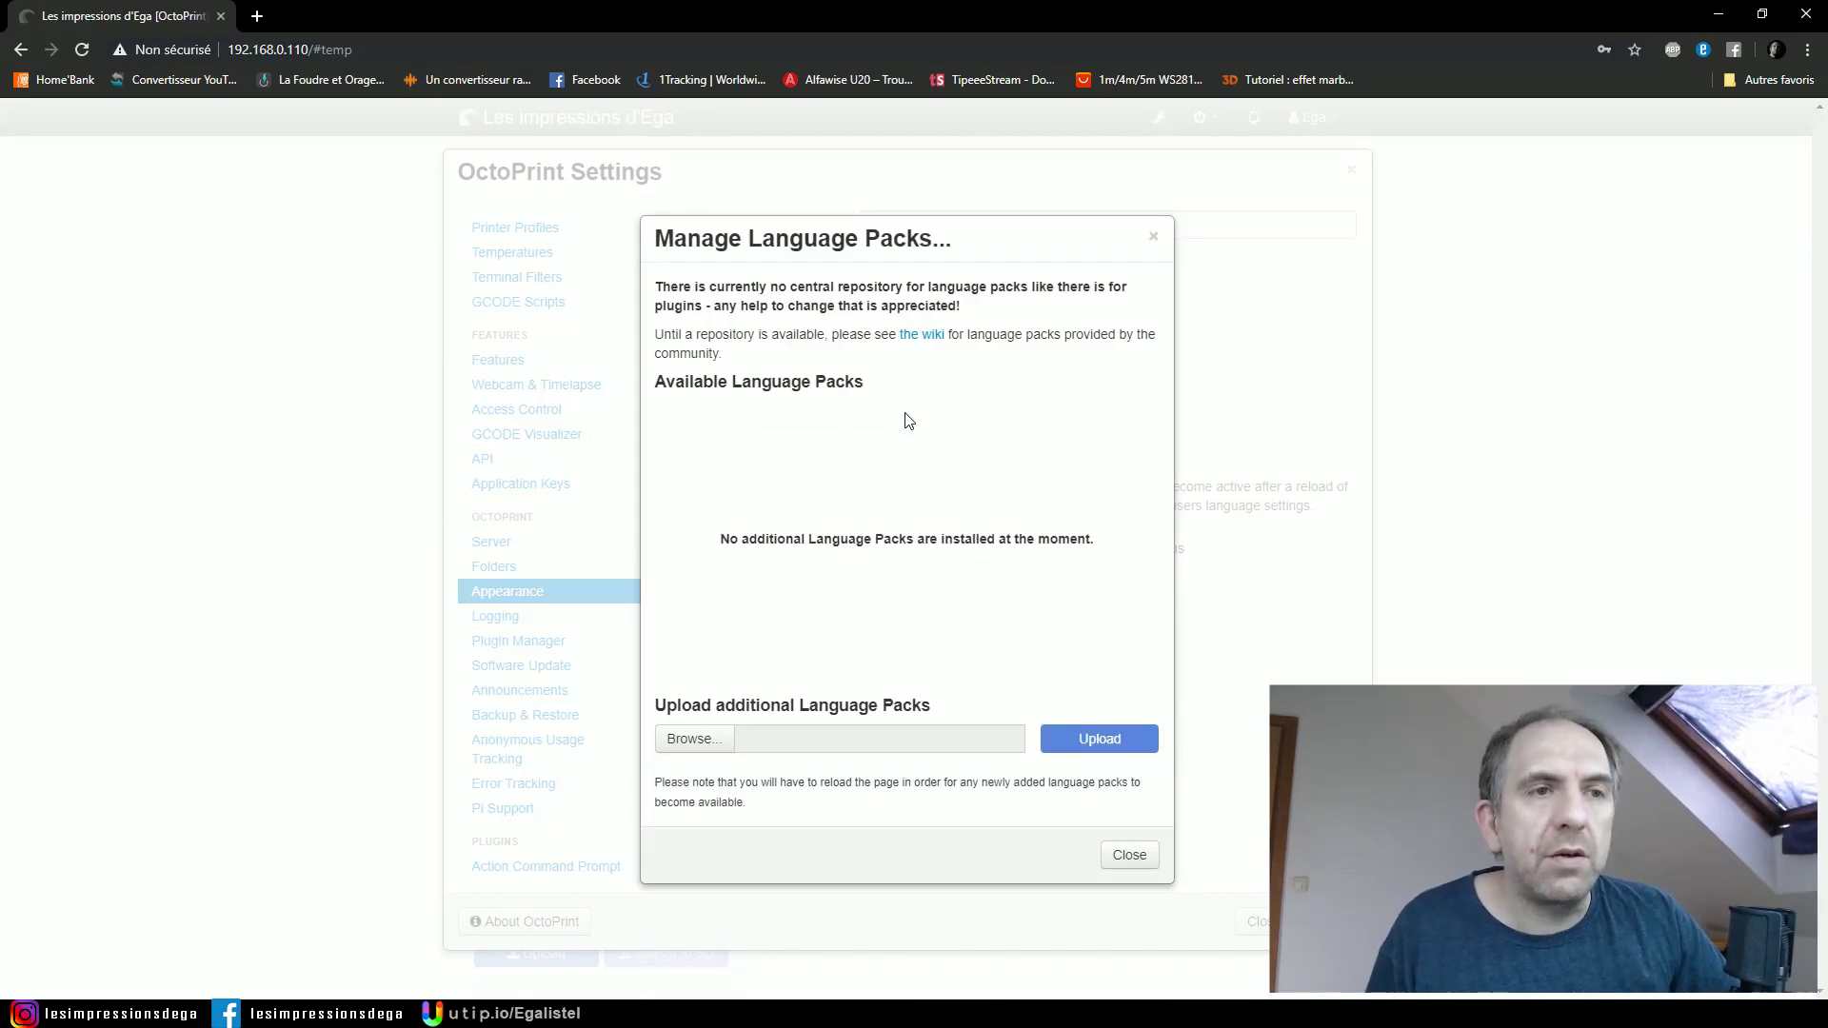
# Upload the French OctoPrint-i18n-fr pack from the Octoprint '1- l'instalation' folder.
pyautogui.click(689, 741)
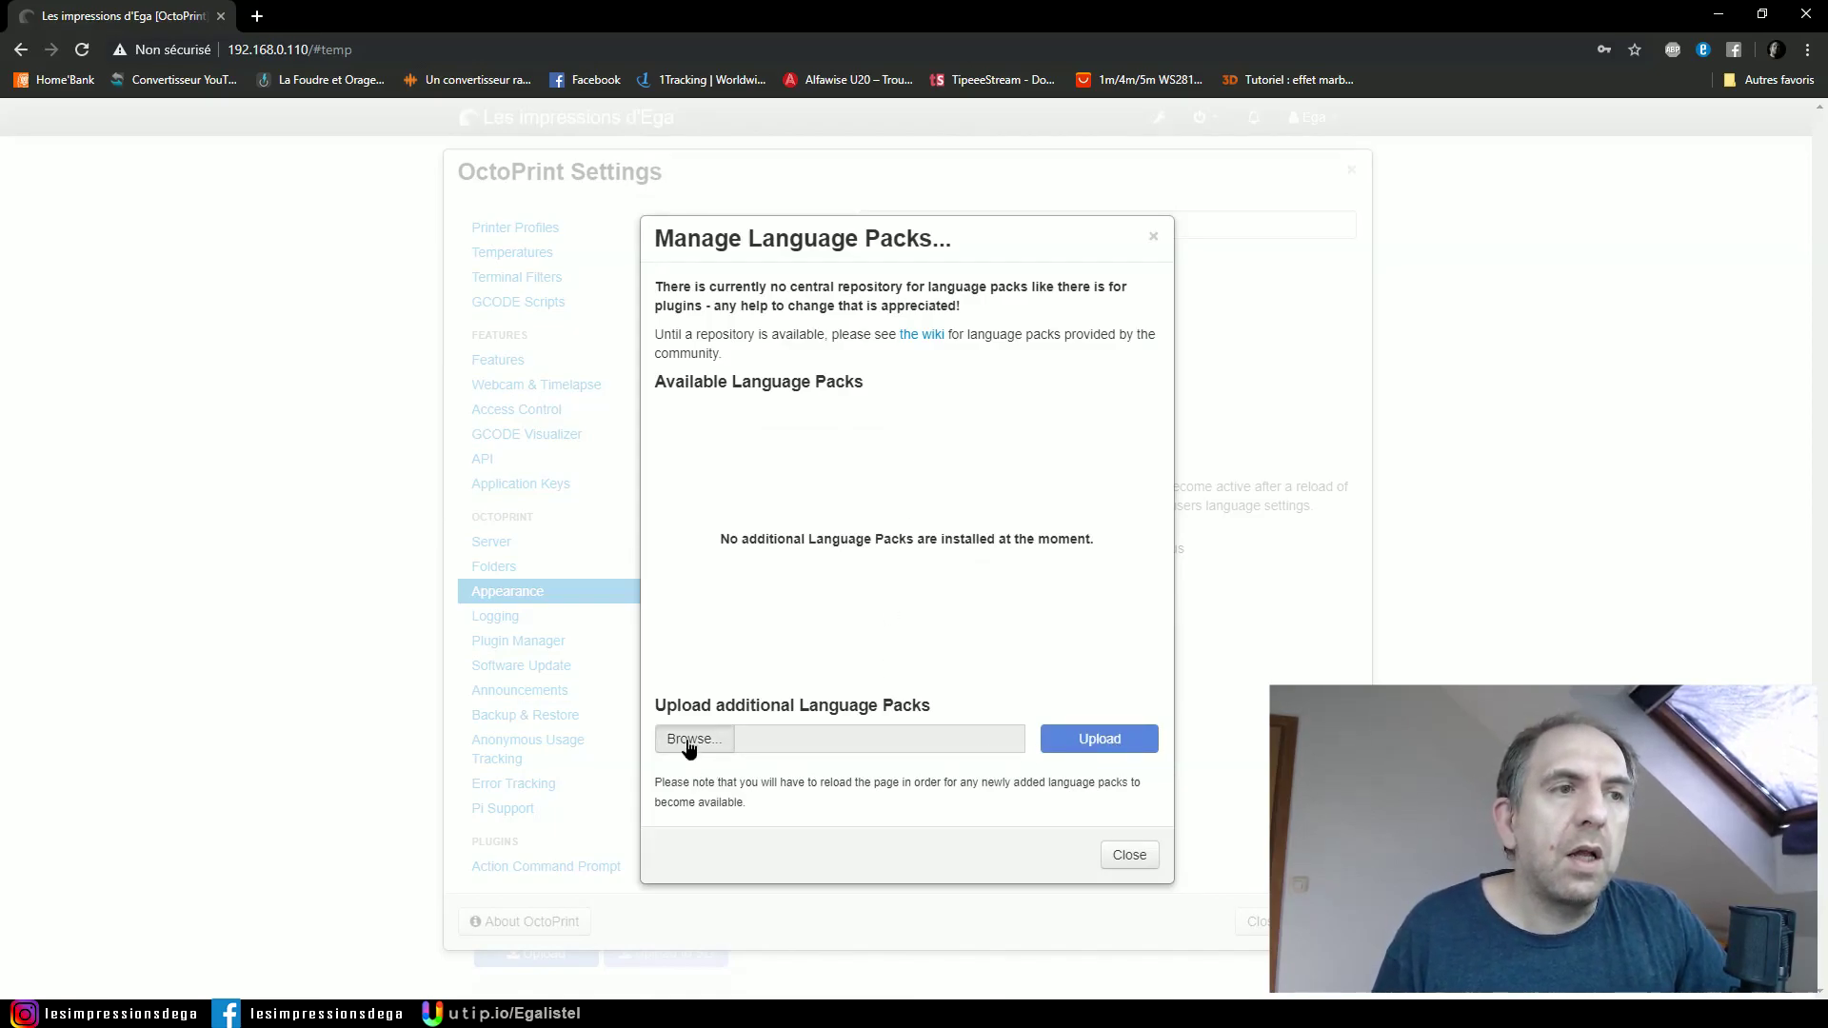
pyautogui.click(77, 316)
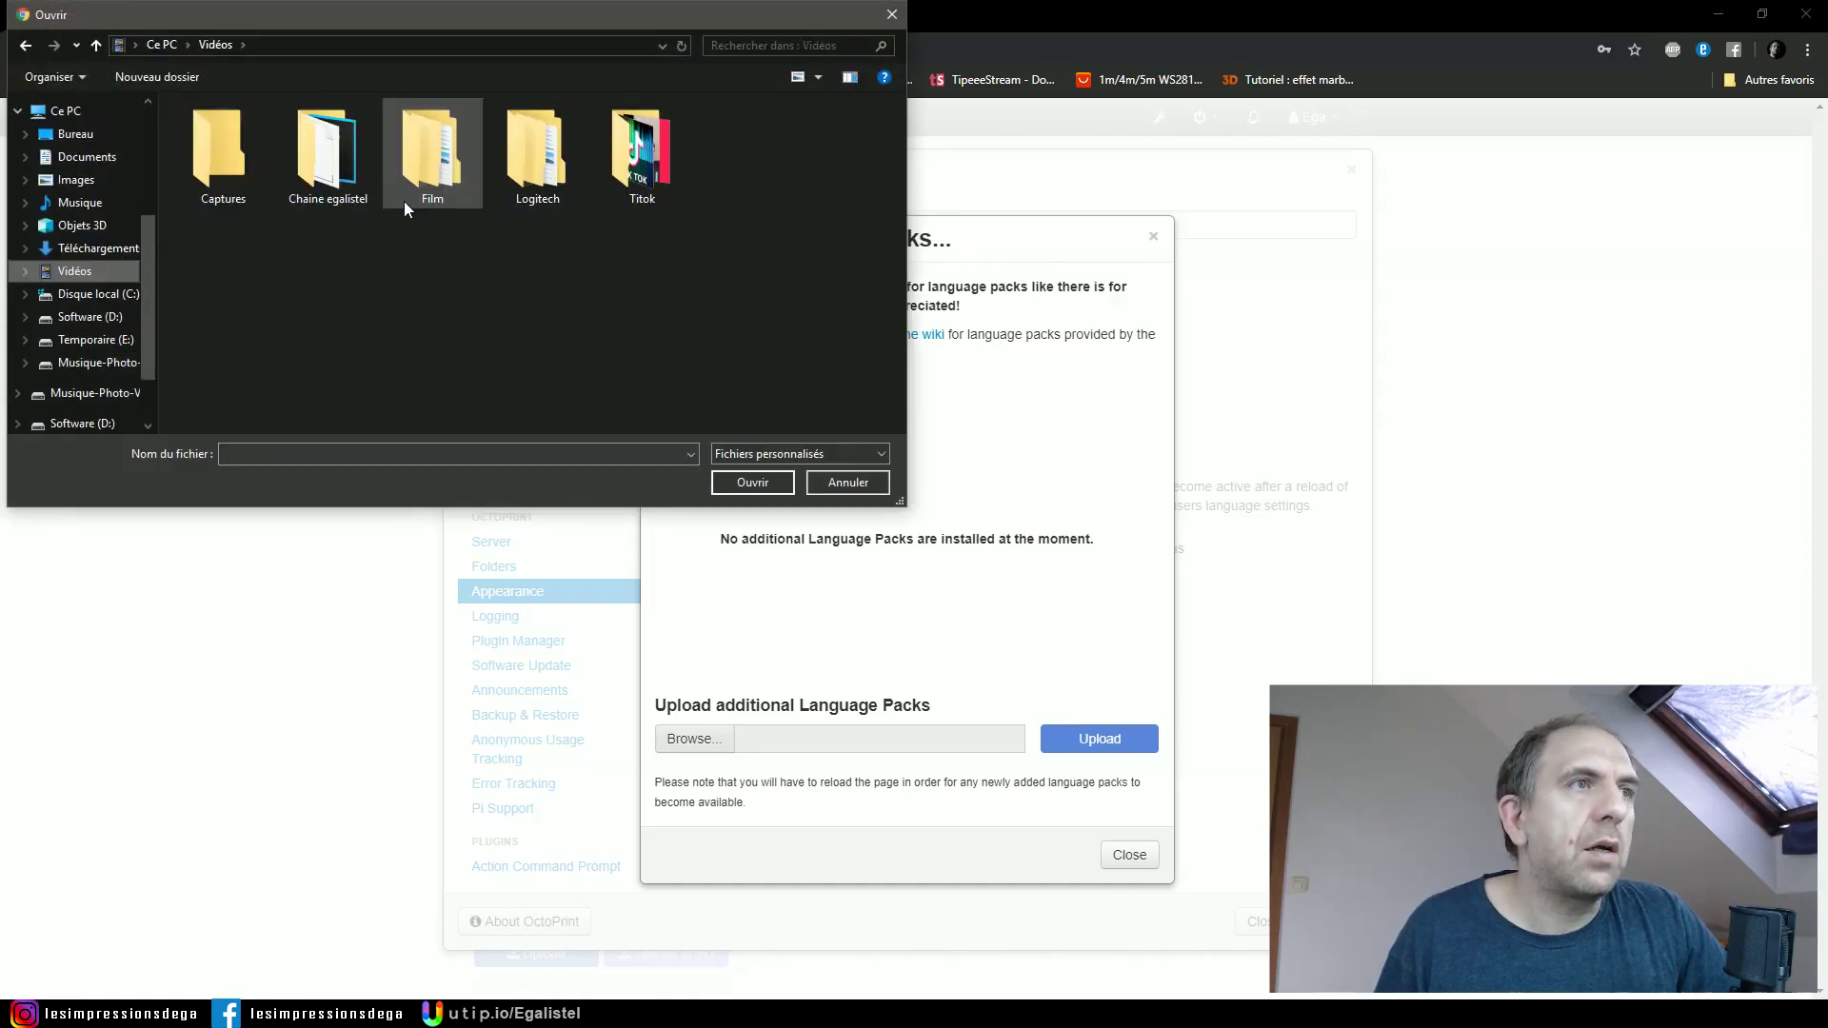
pyautogui.doubleClick(335, 181)
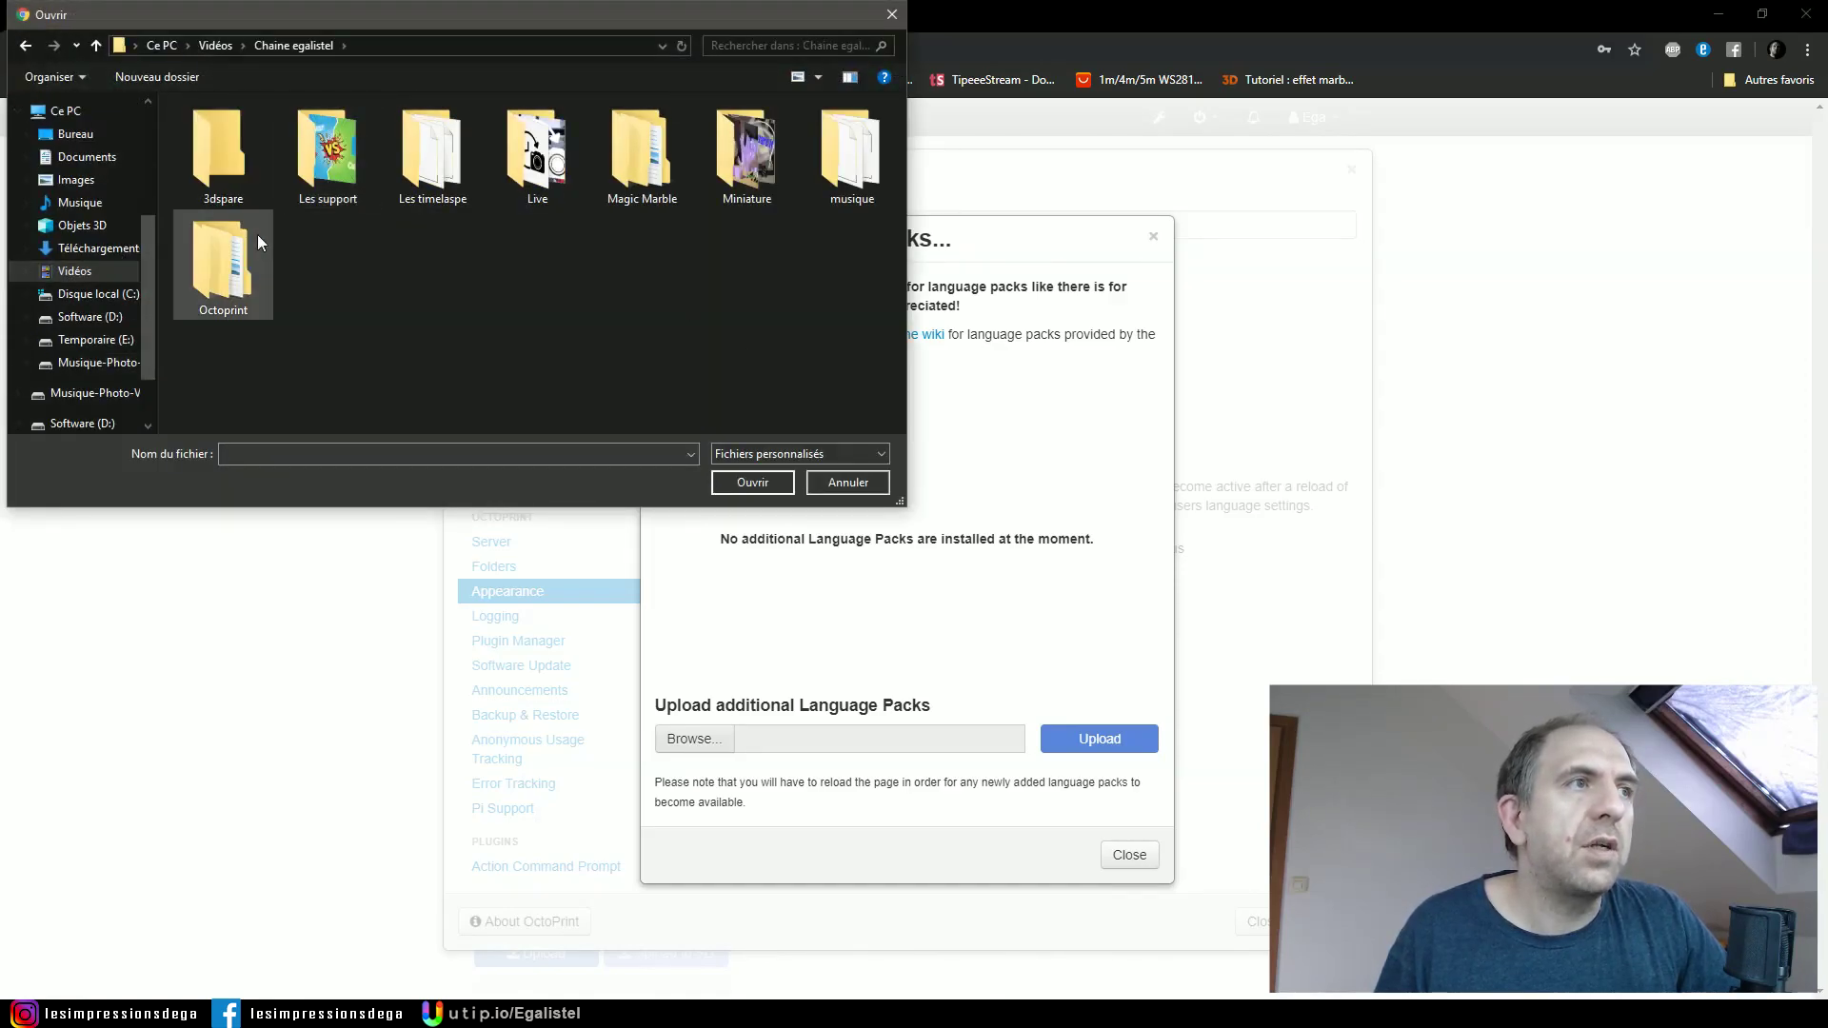
pyautogui.doubleClick(236, 276)
pyautogui.doubleClick(245, 191)
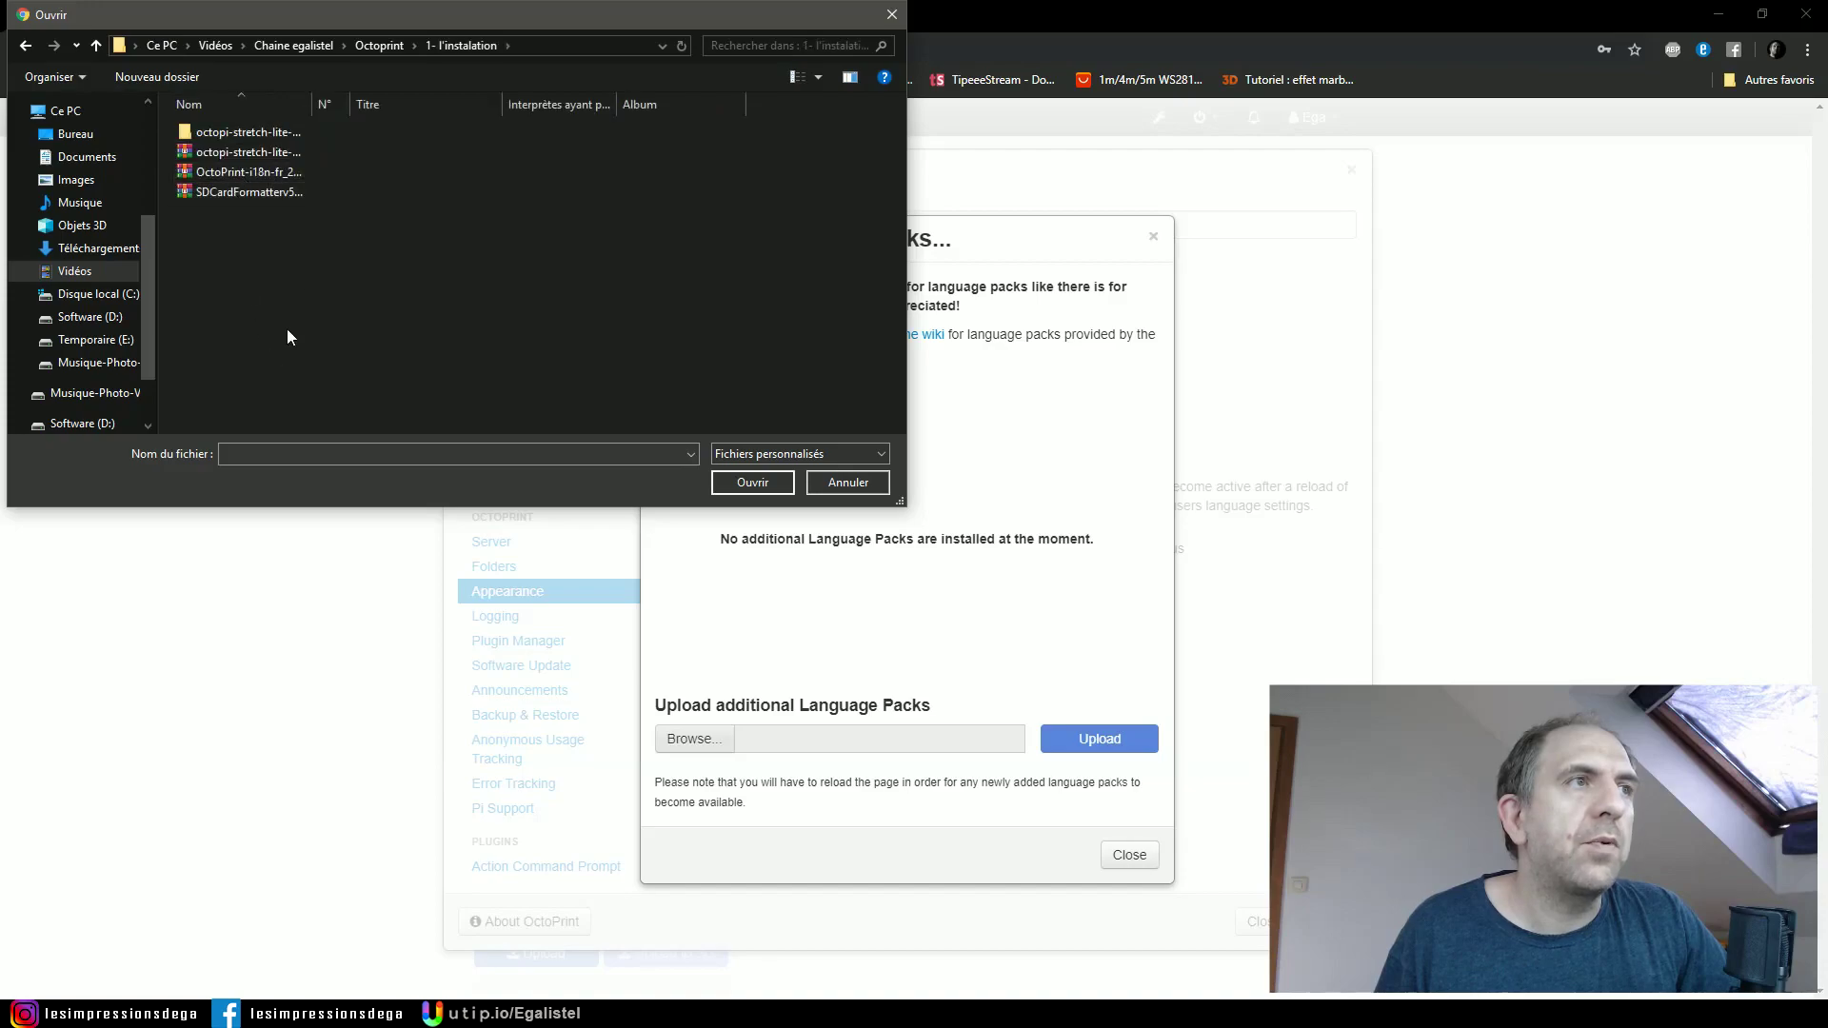
pyautogui.click(231, 175)
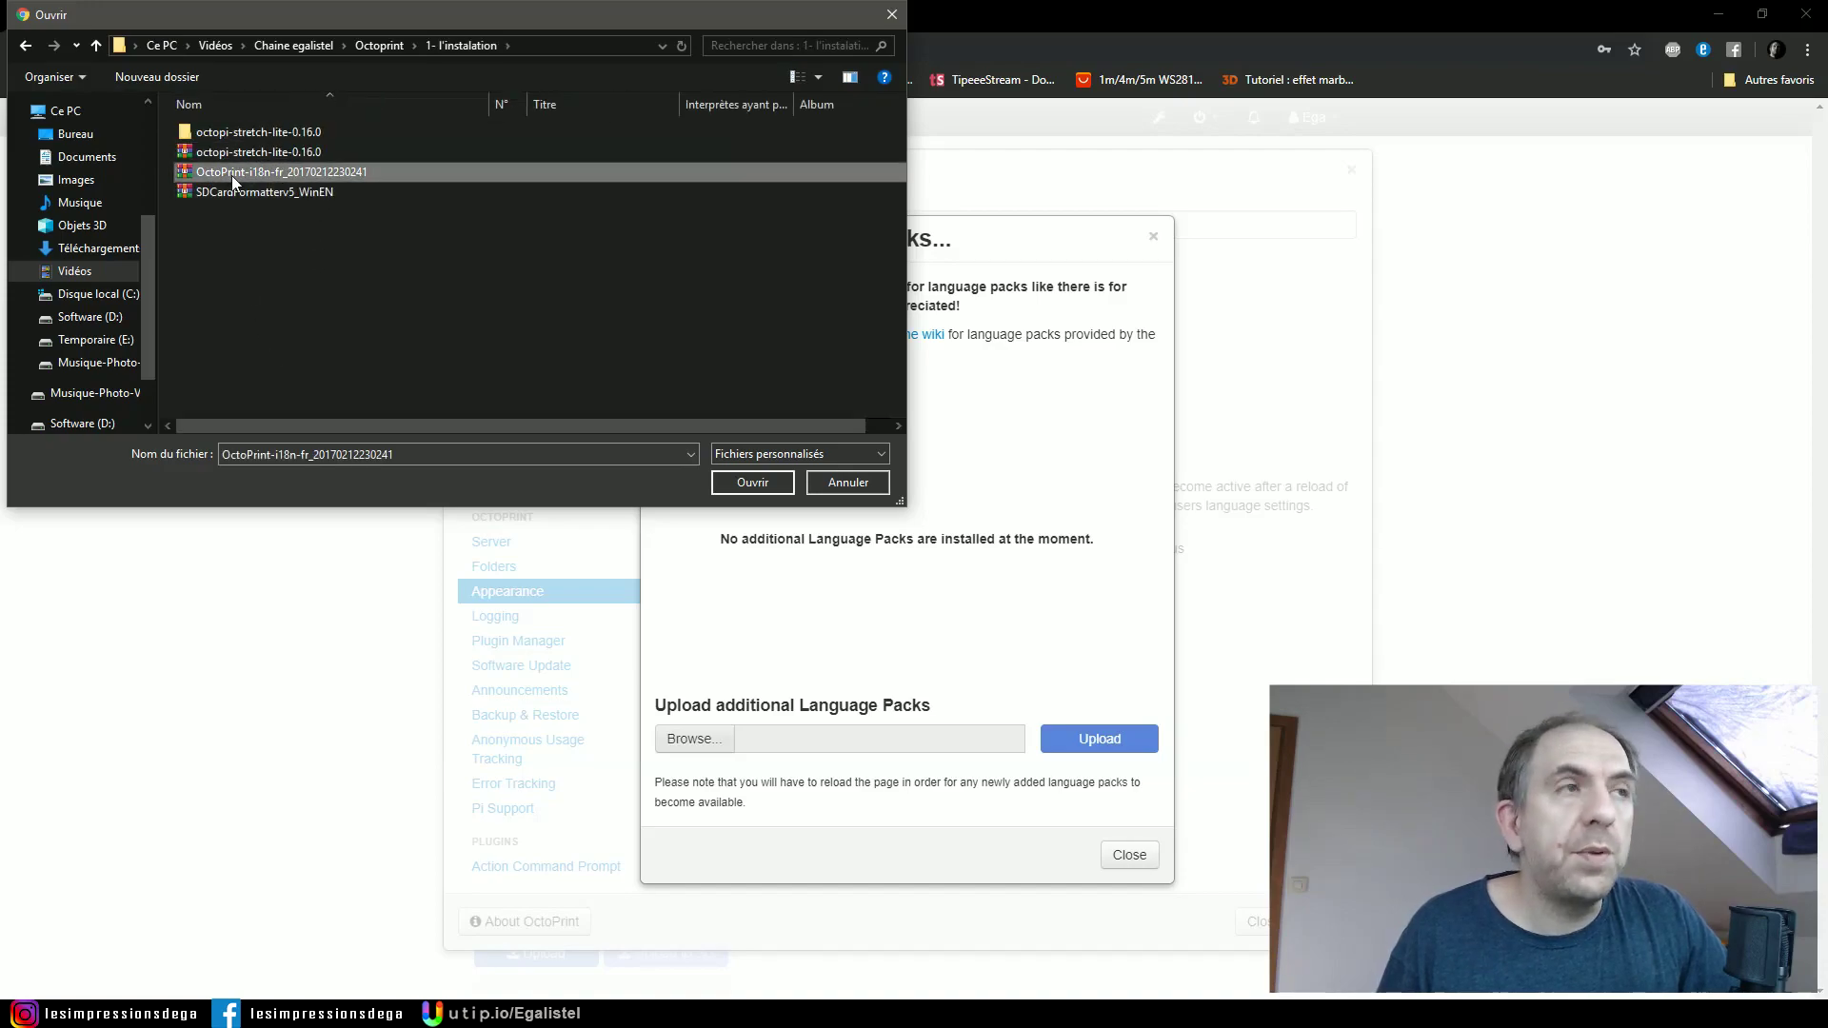
pyautogui.click(741, 480)
pyautogui.click(1082, 745)
# Keep autodetect as the default language and close Settings back to the dashboard.
pyautogui.click(1129, 854)
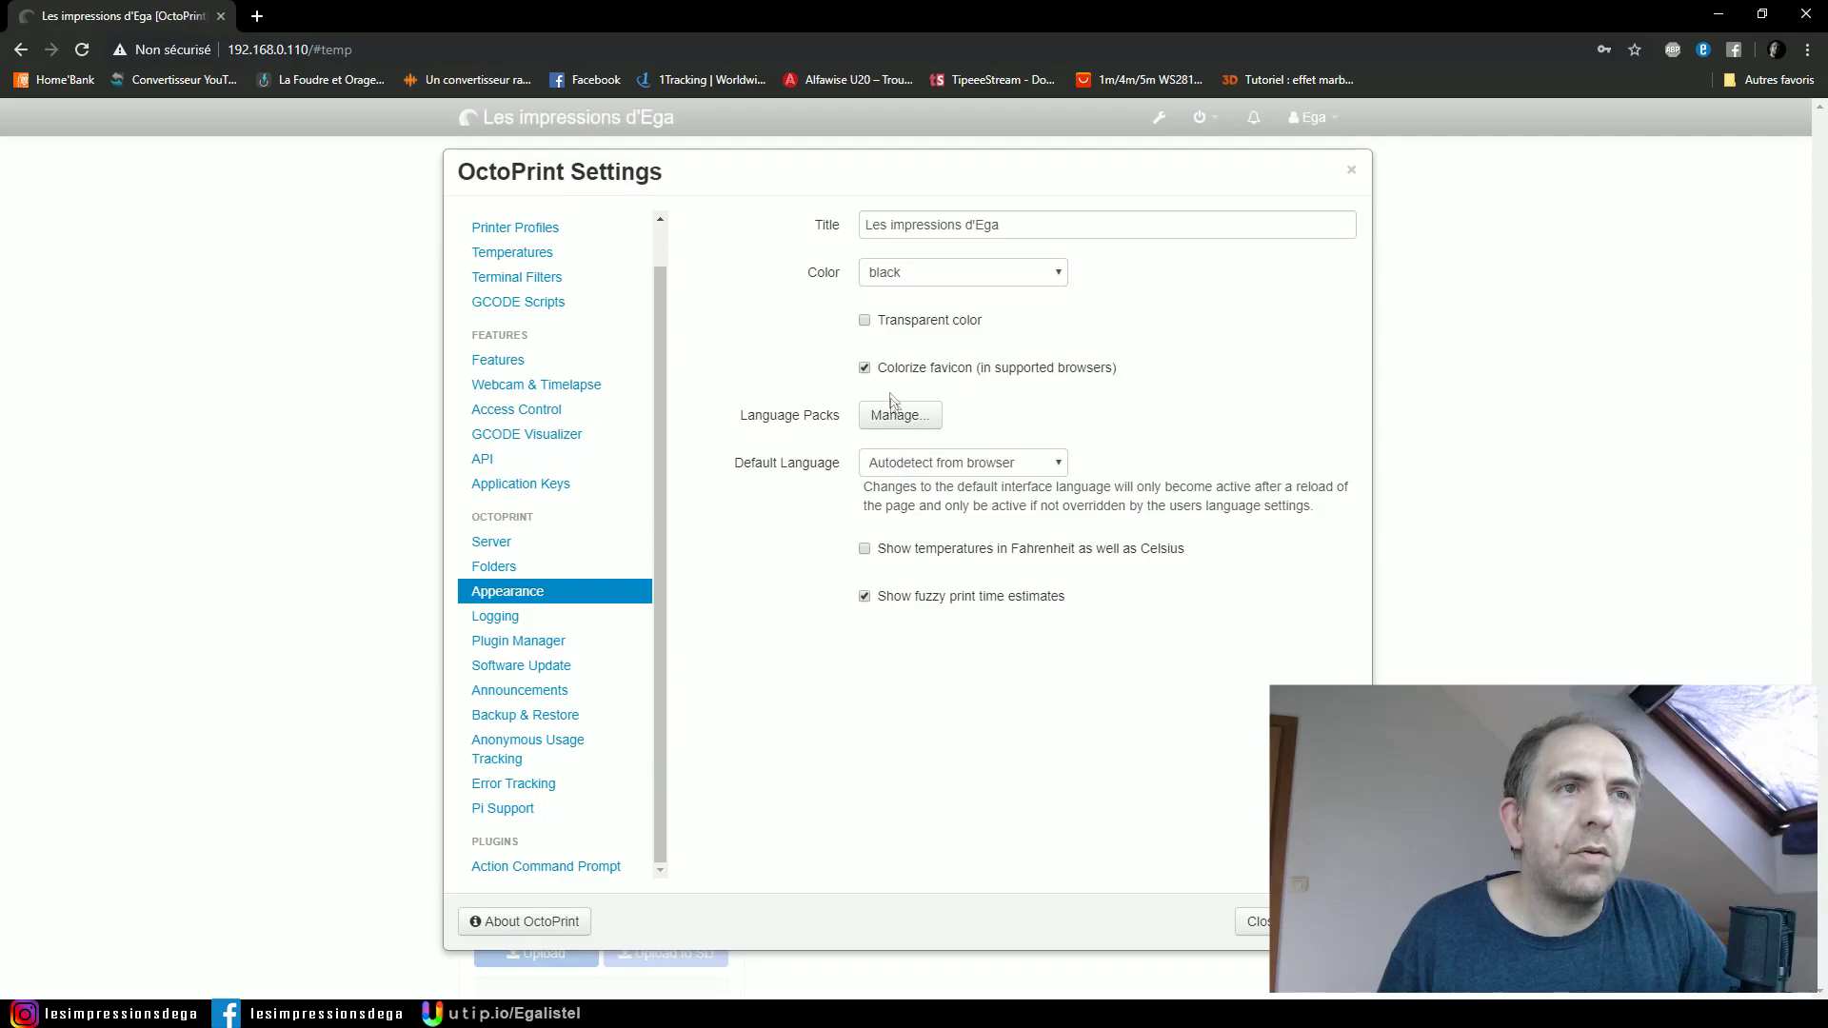
pyautogui.click(940, 466)
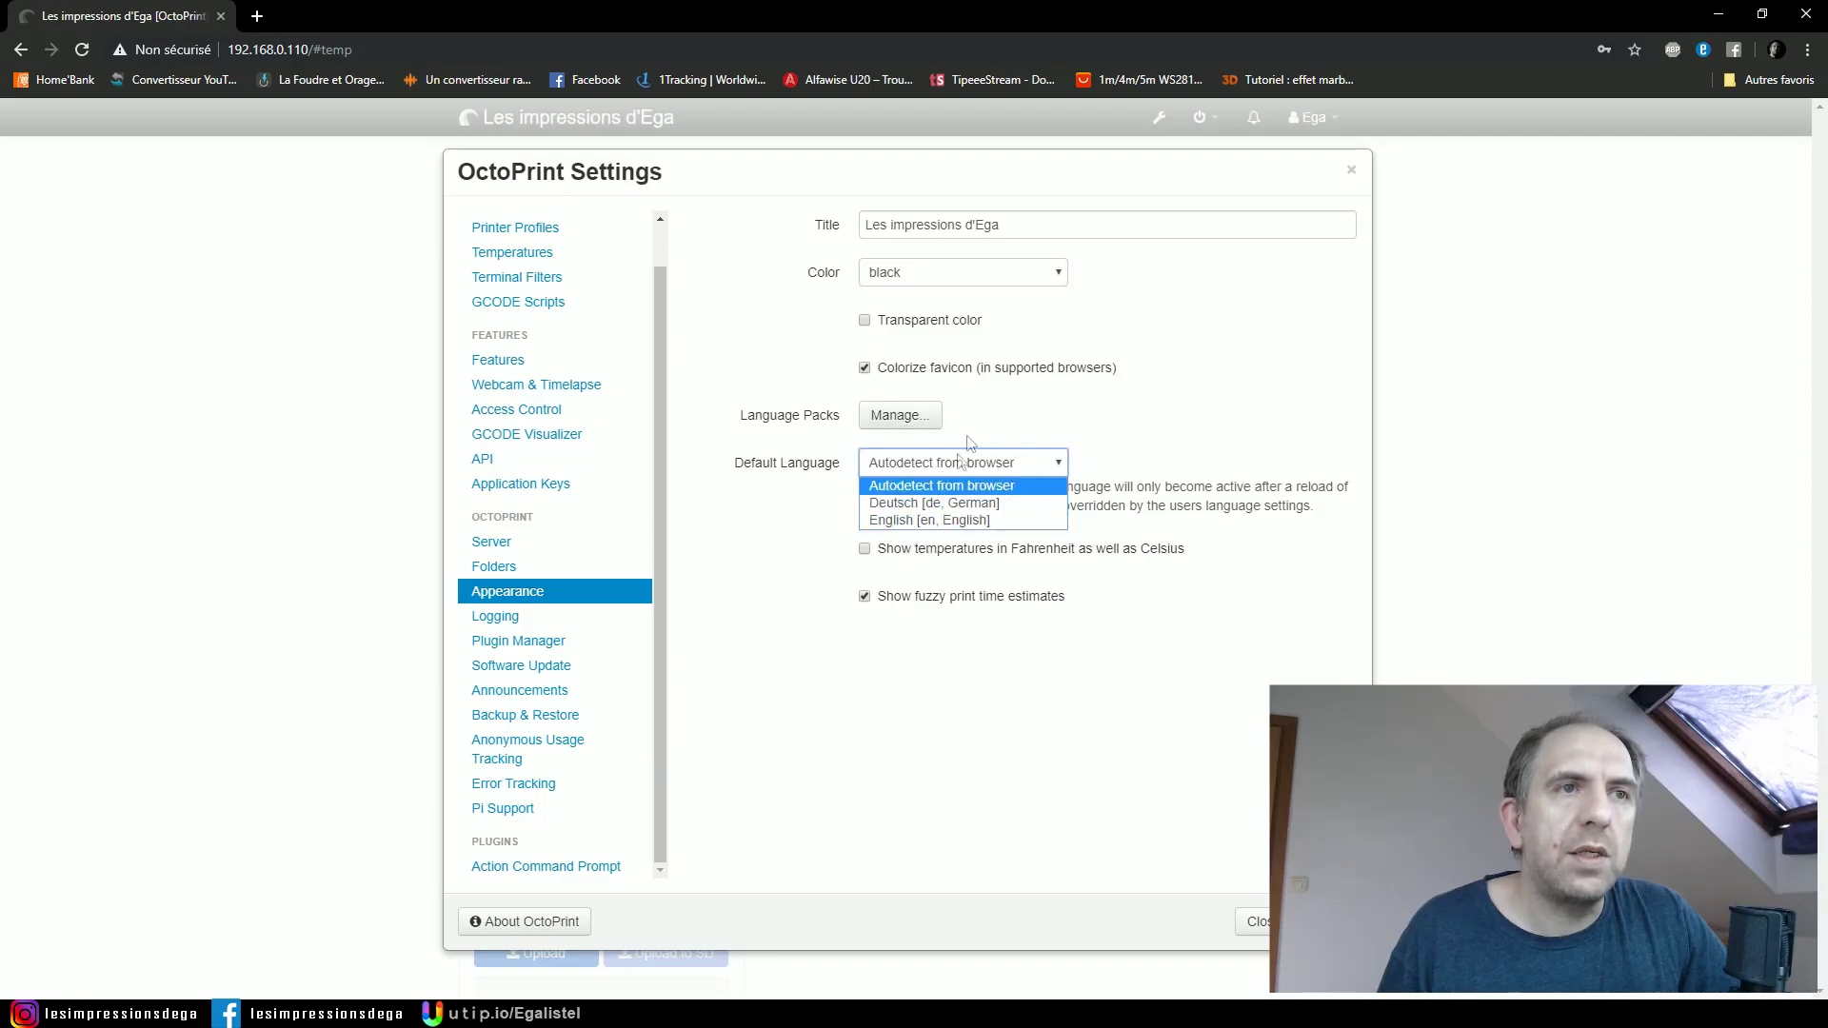
pyautogui.click(906, 750)
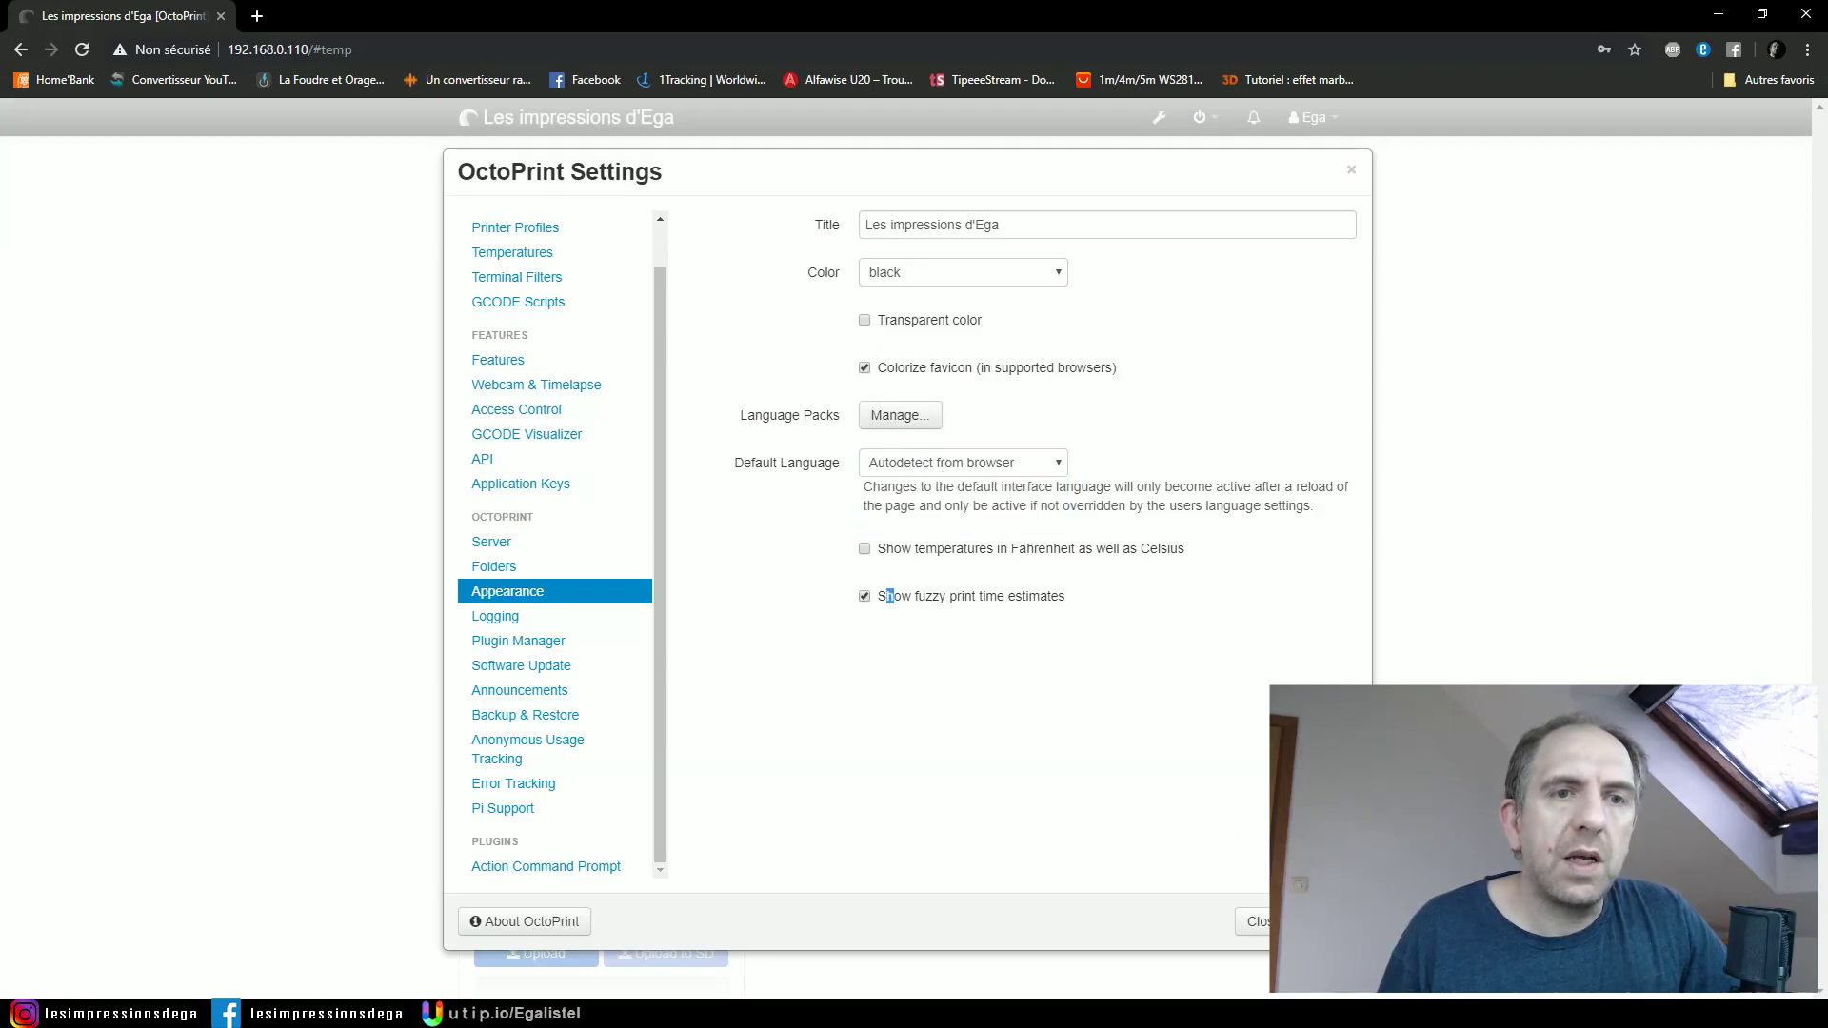
pyautogui.click(1448, 396)
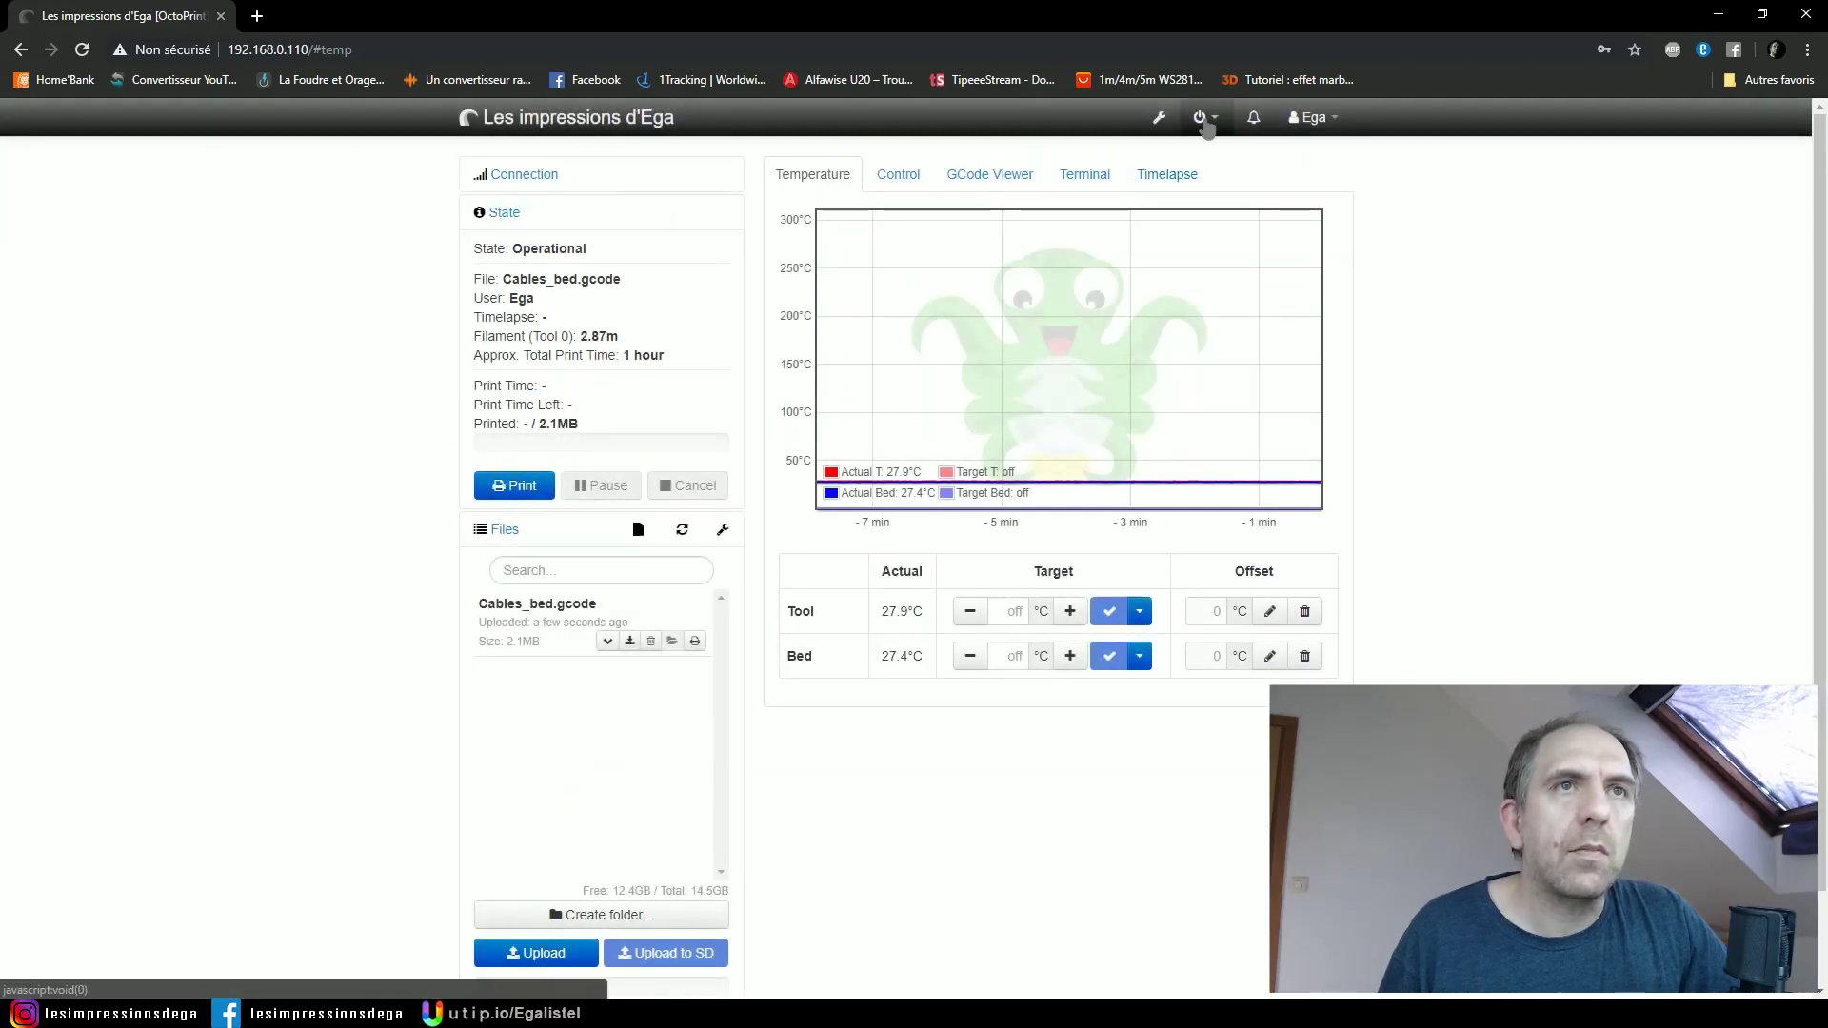
# Reboot the system from the power menu and reload the now-French web interface.
pyautogui.click(1206, 127)
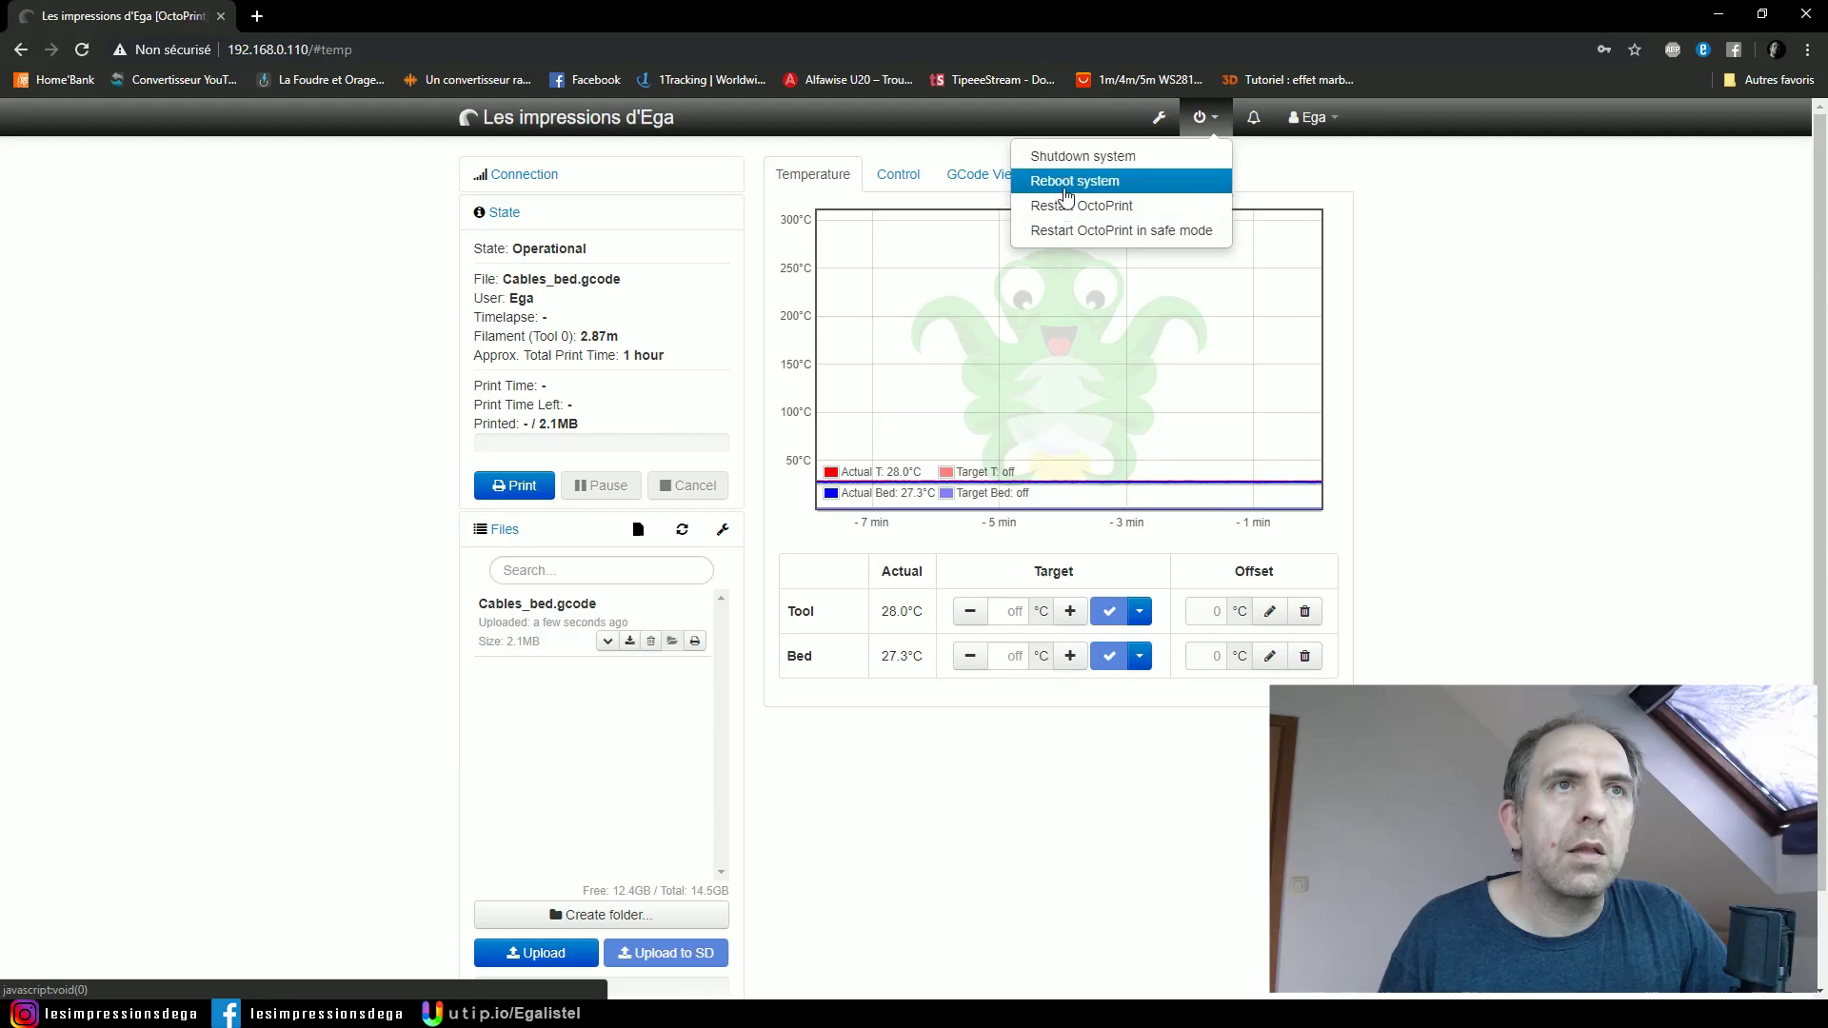
pyautogui.click(1064, 189)
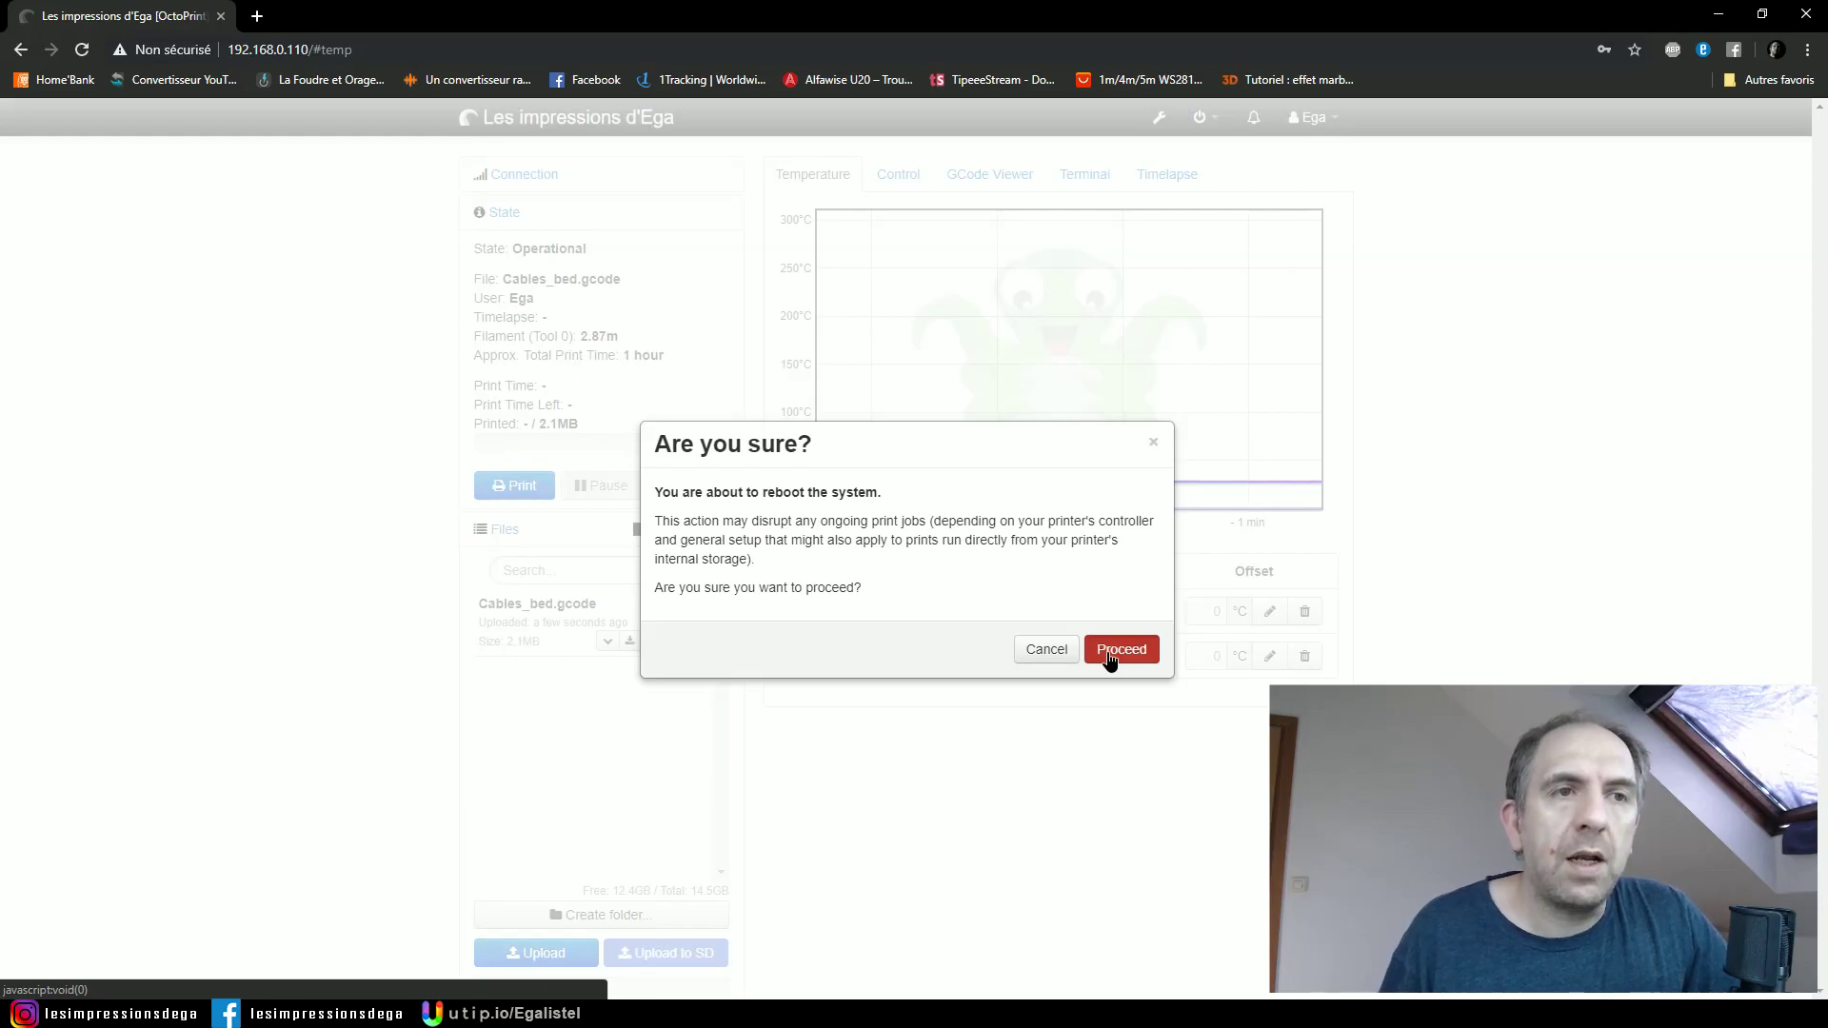
pyautogui.click(1109, 655)
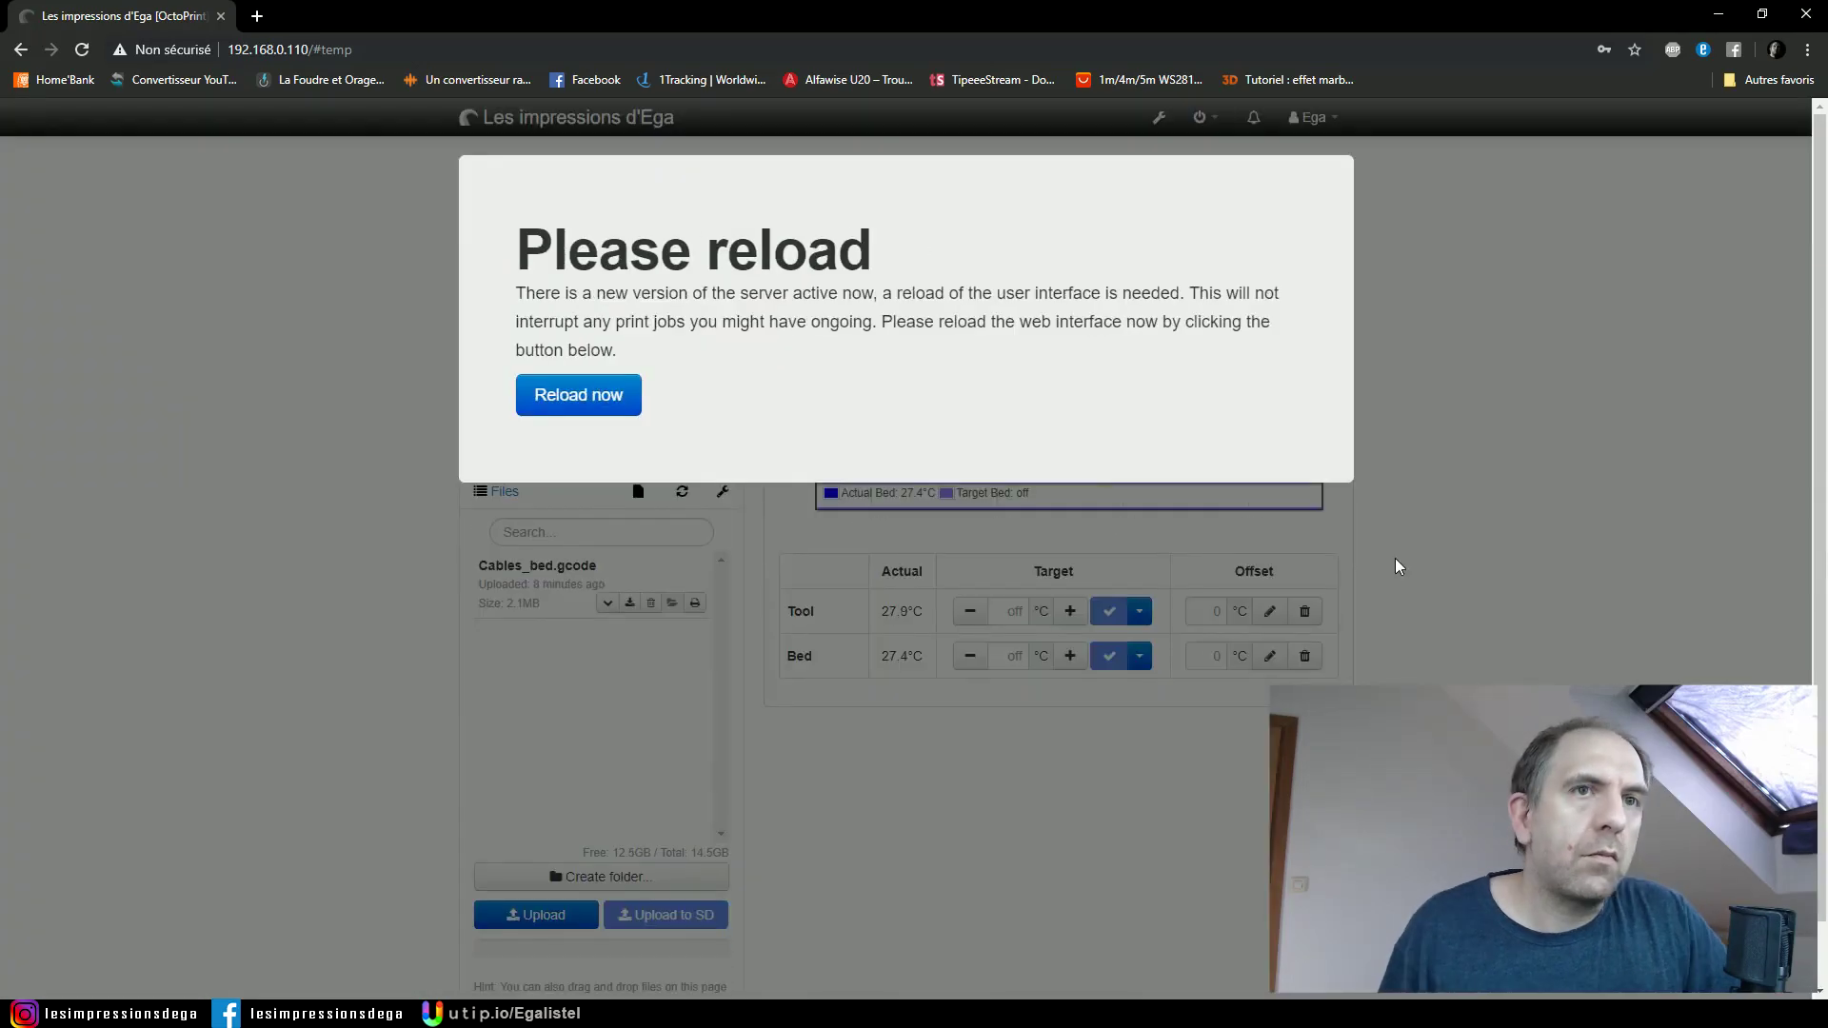
pyautogui.click(614, 398)
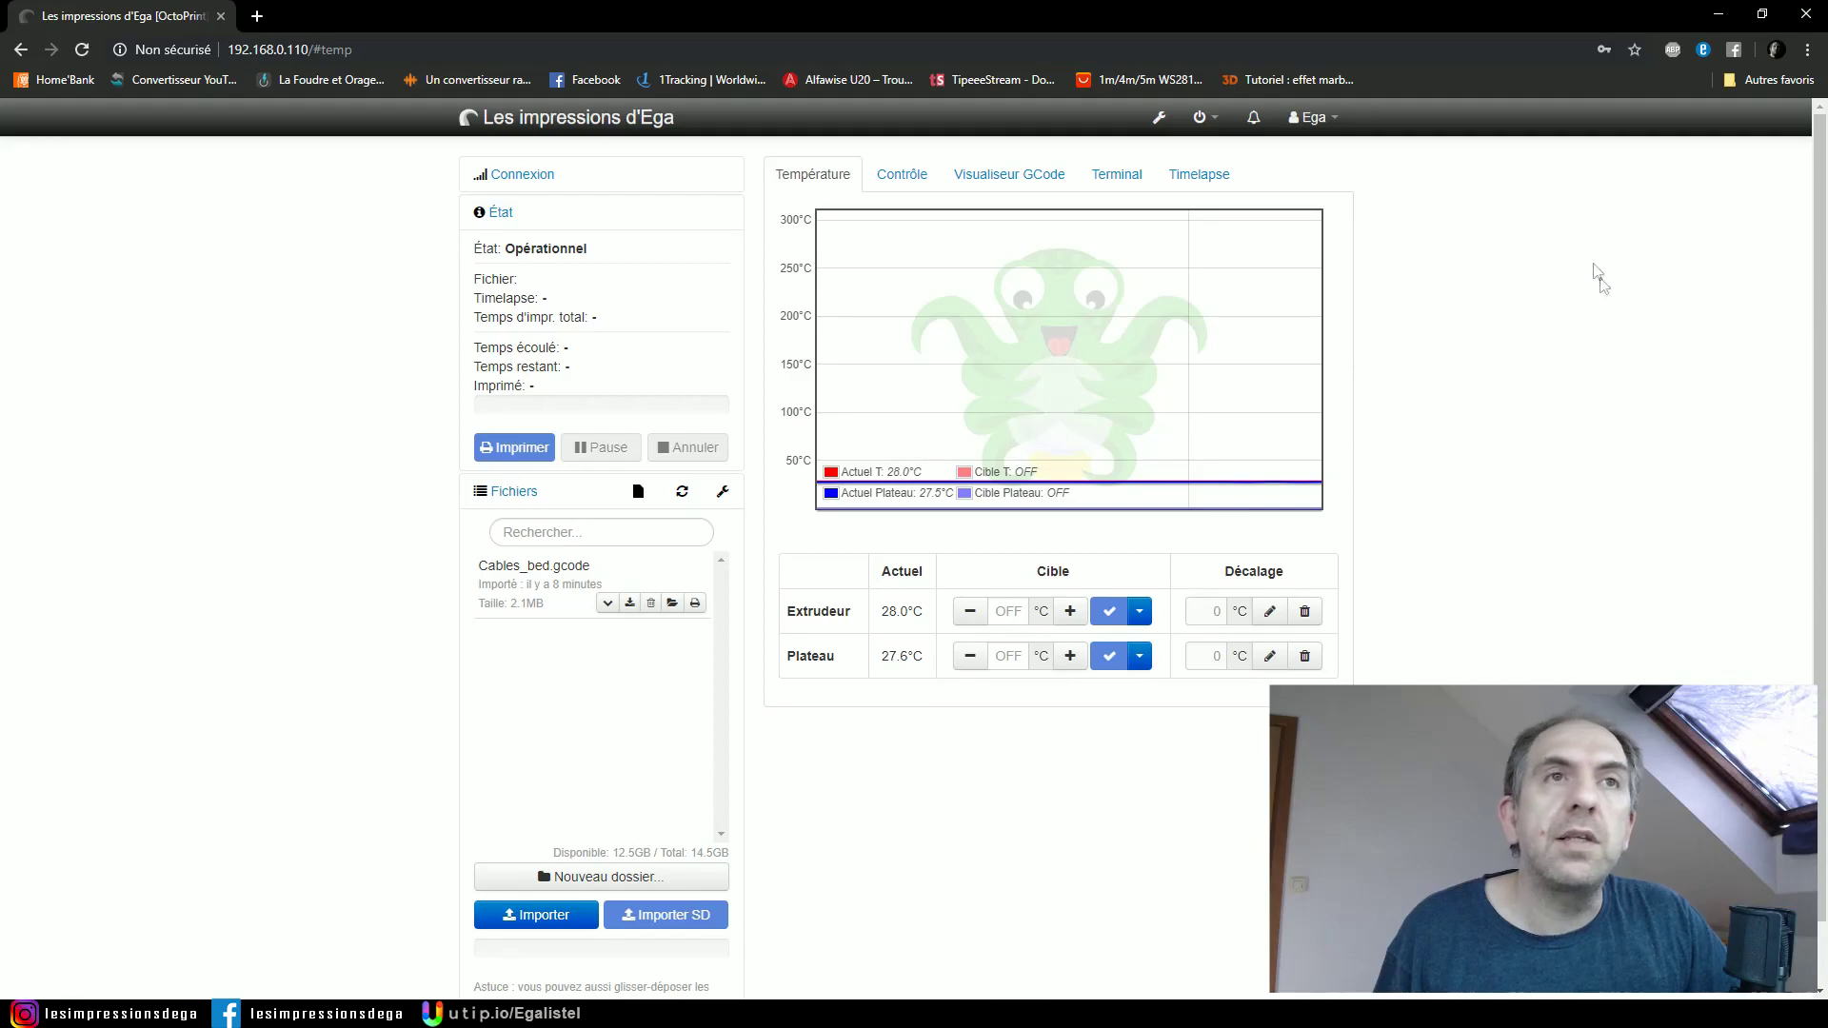
# Browse the Gestionnaire de plugins list, then view Mise à jour logicielle showing version 1.3.11.
pyautogui.click(1159, 117)
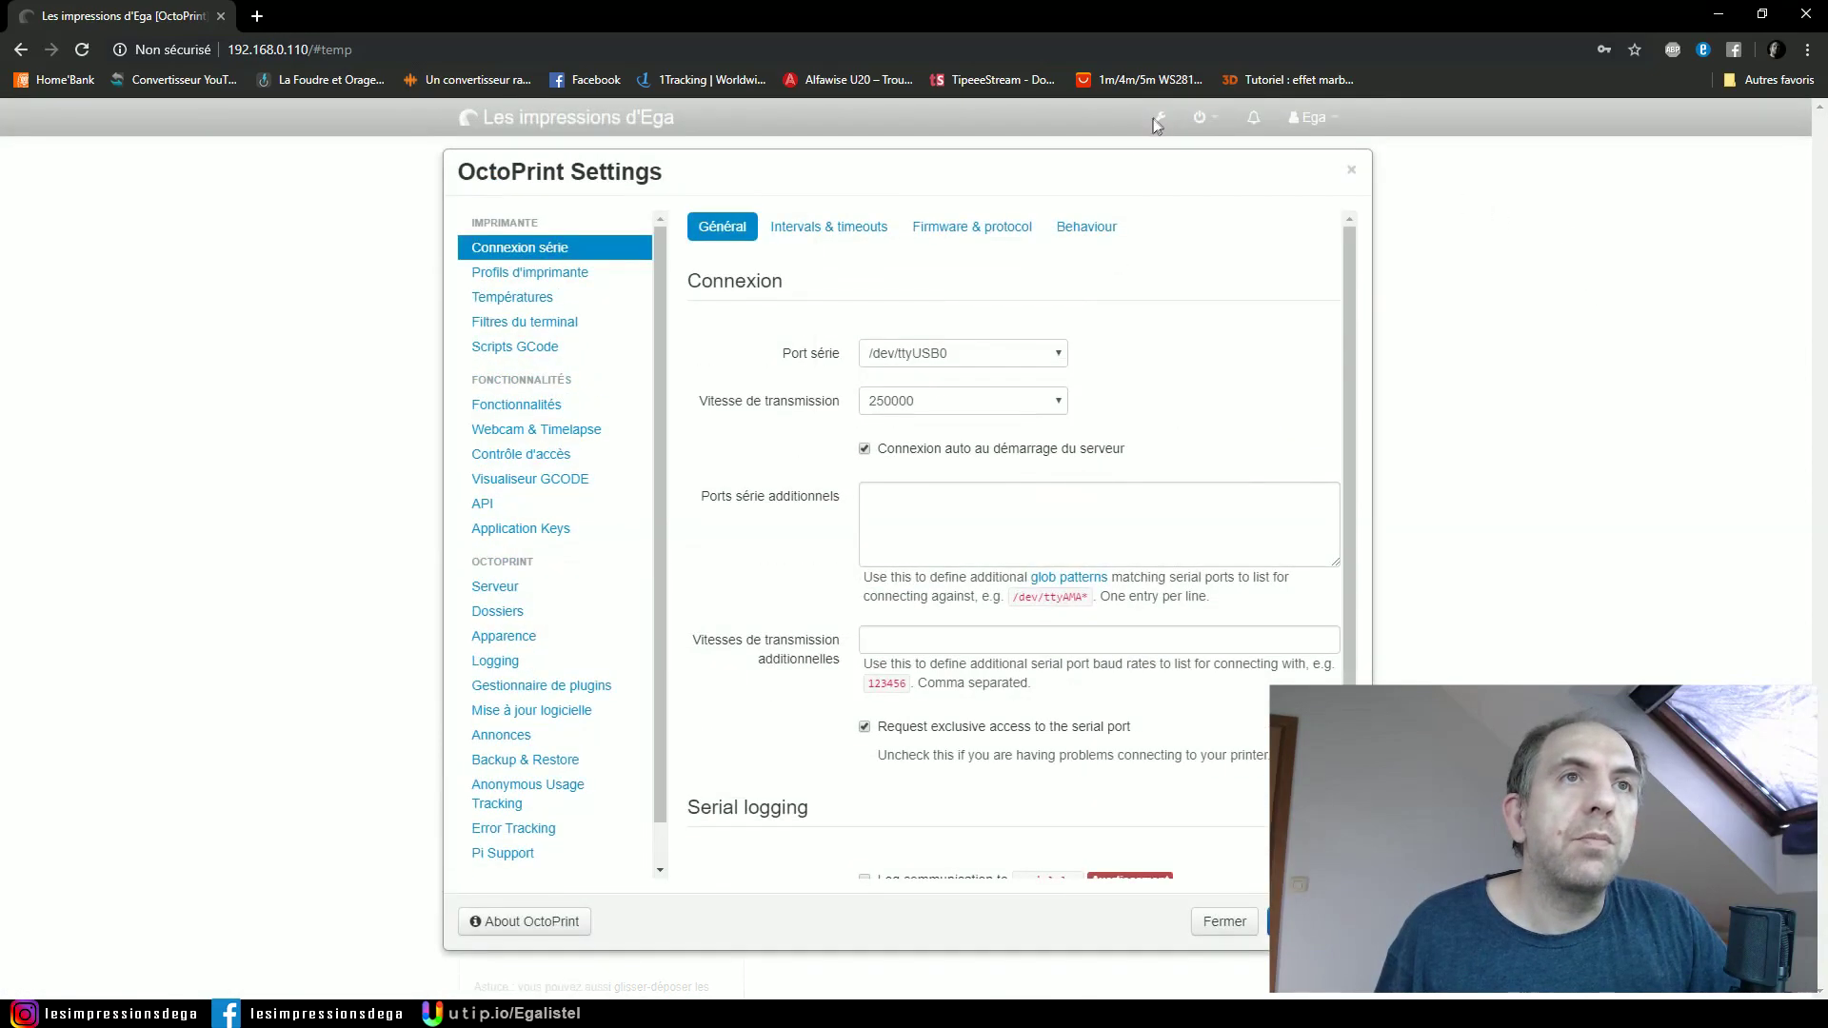
pyautogui.scroll(-1, 632, 419)
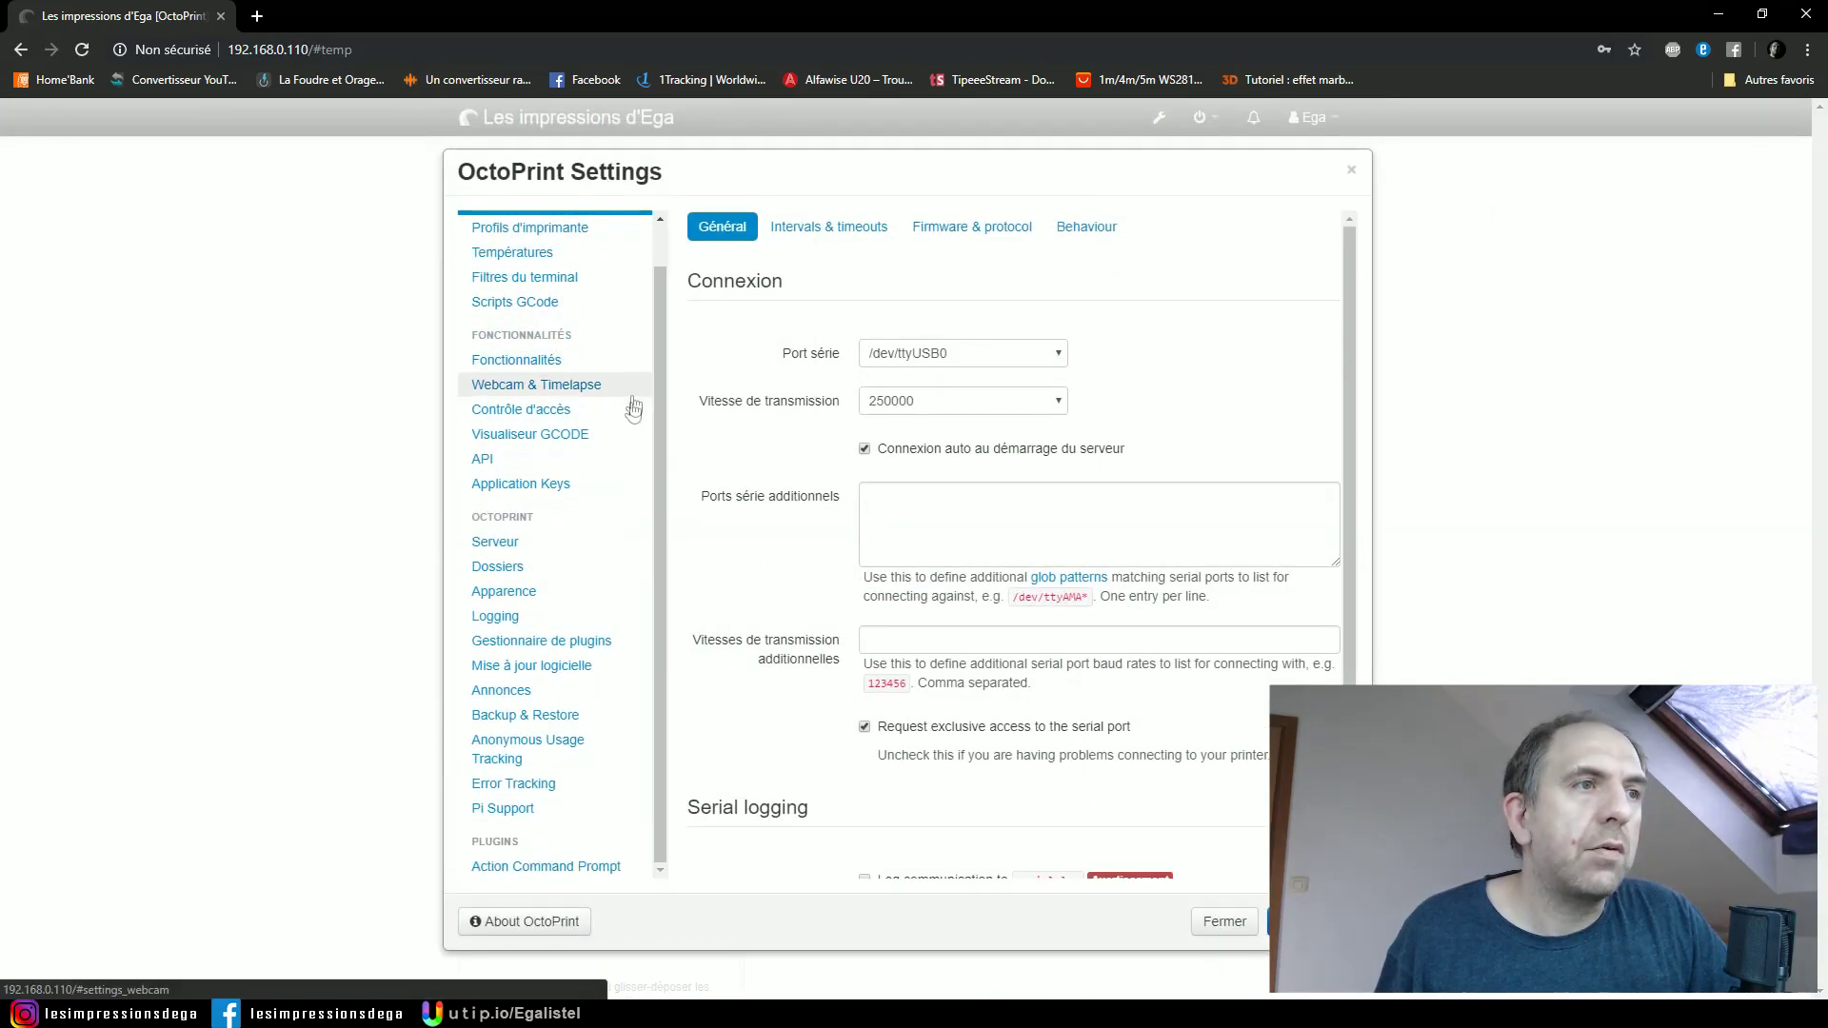
pyautogui.click(597, 644)
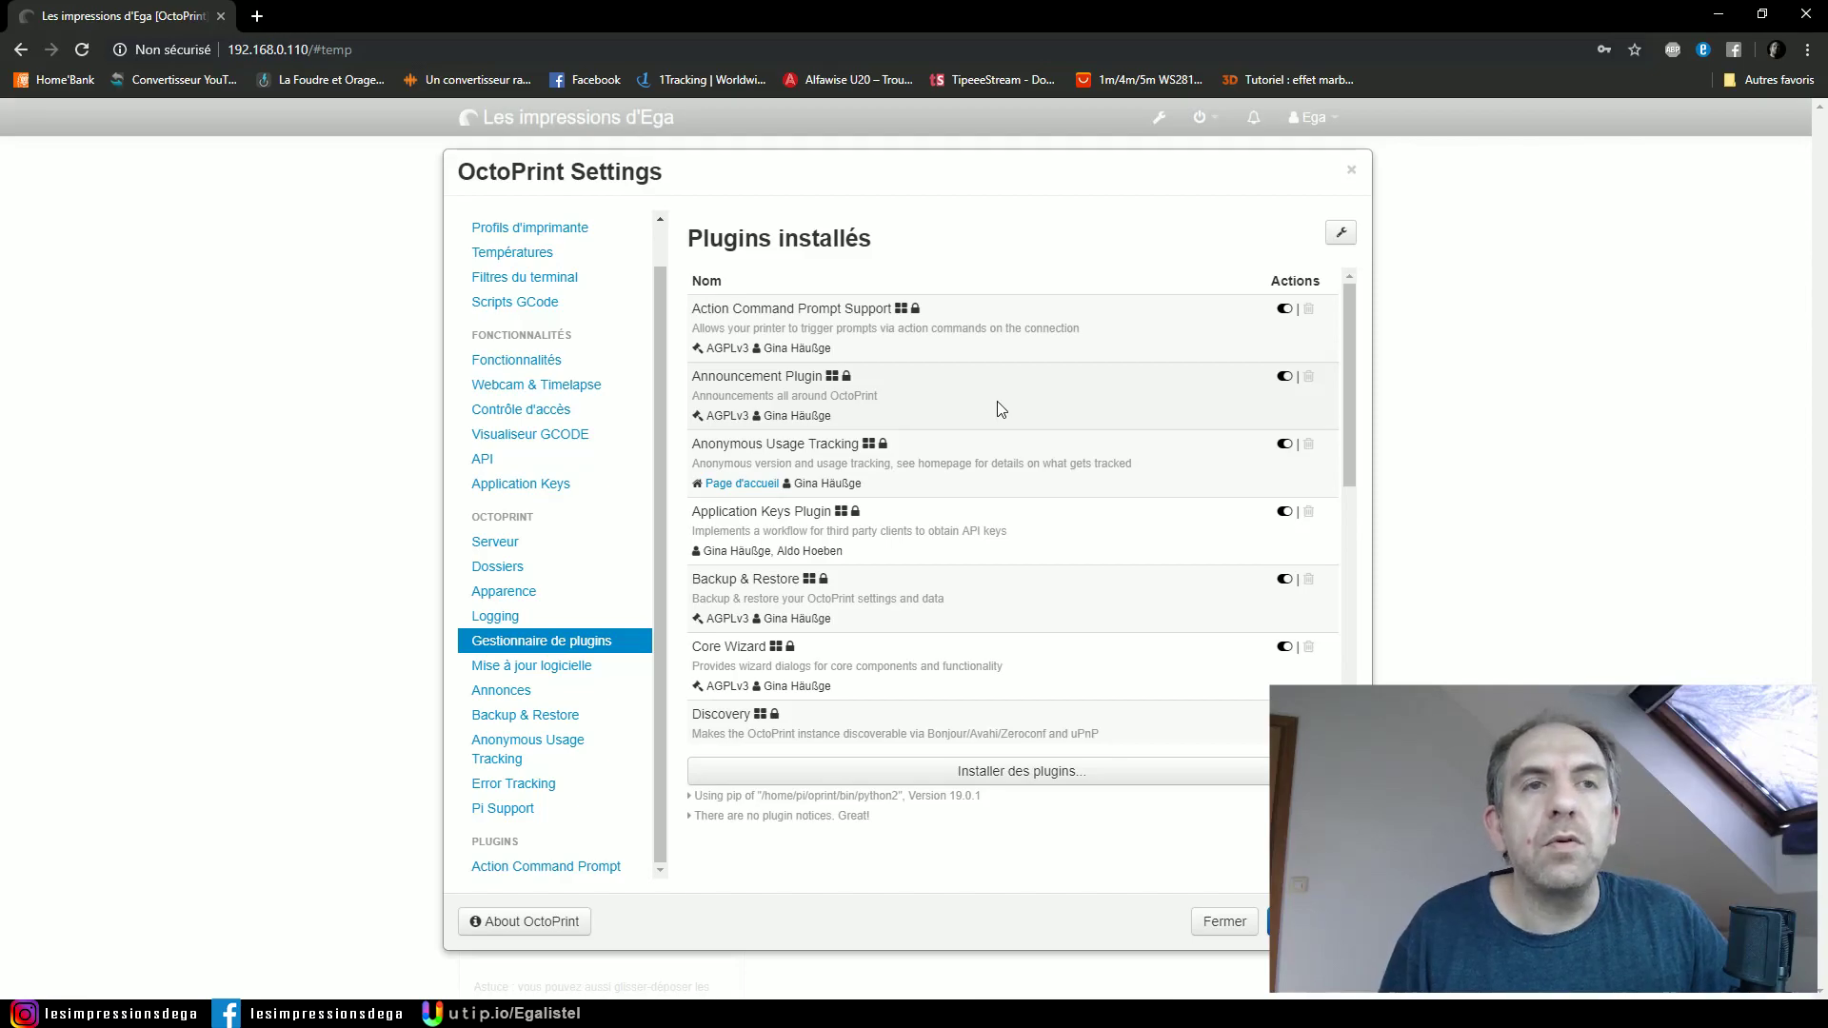
pyautogui.scroll(-3, 999, 408)
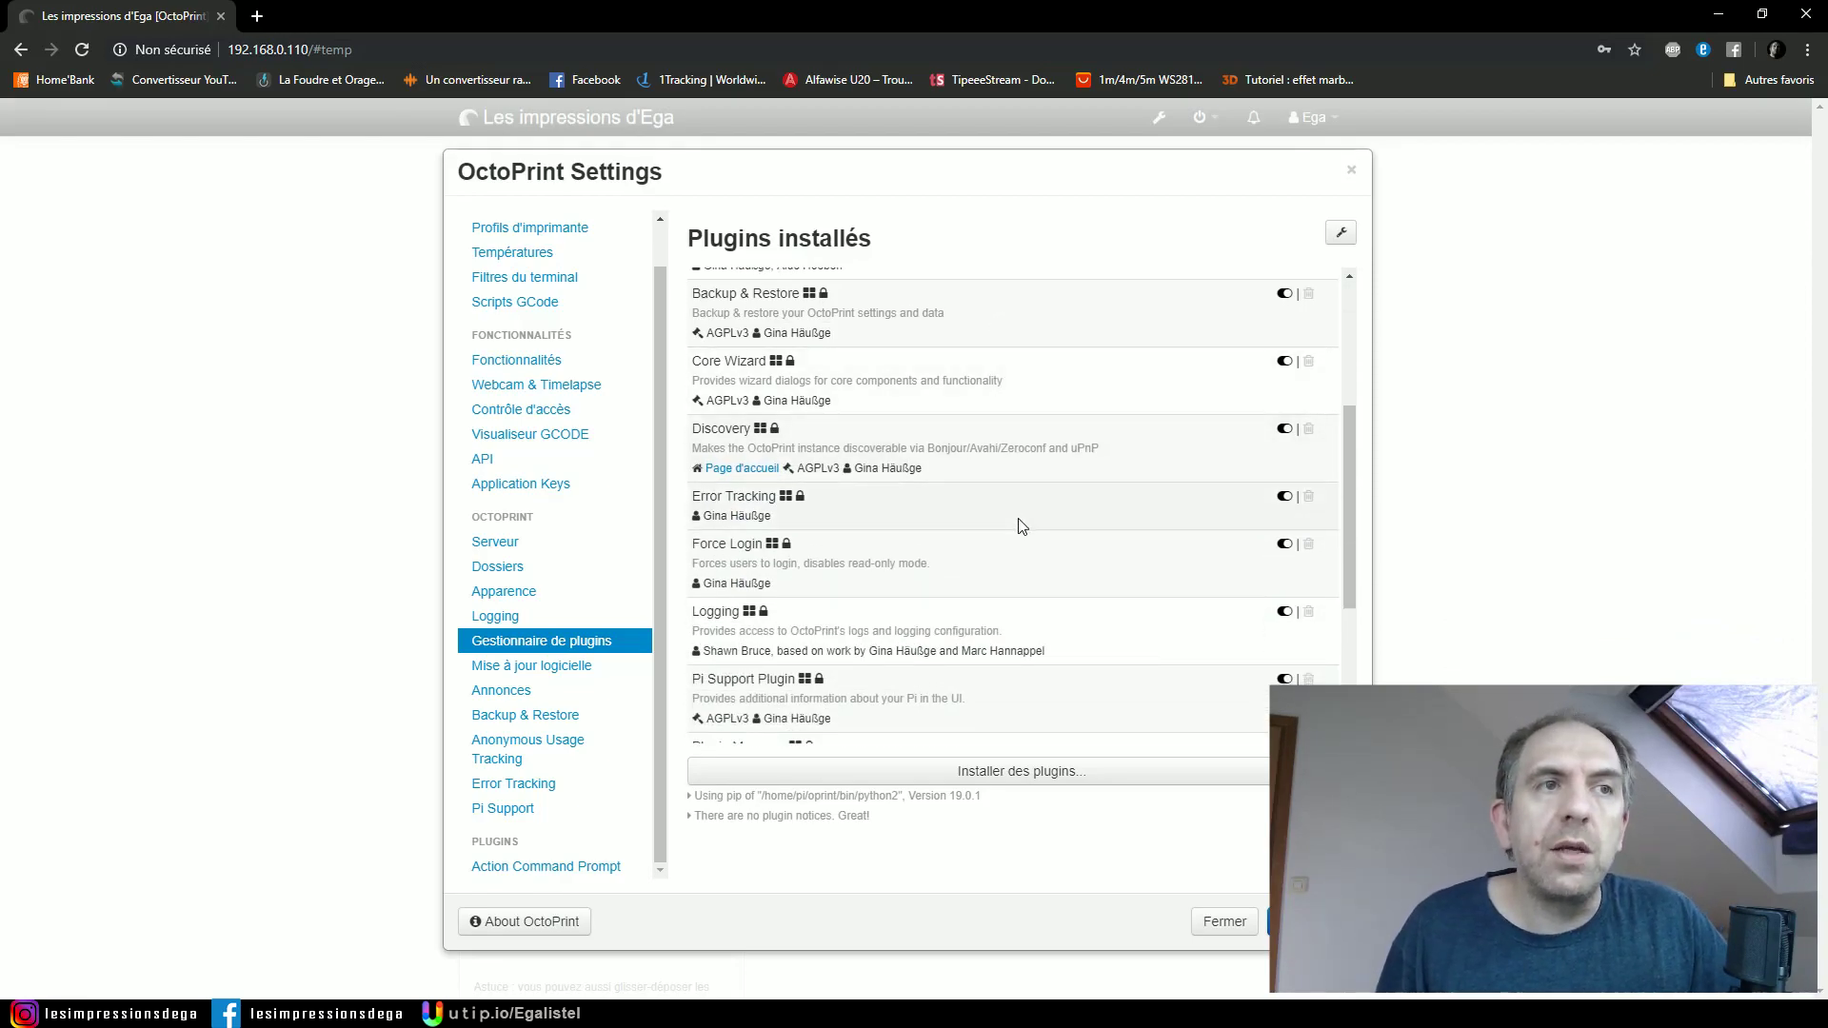
pyautogui.scroll(-2, 1068, 601)
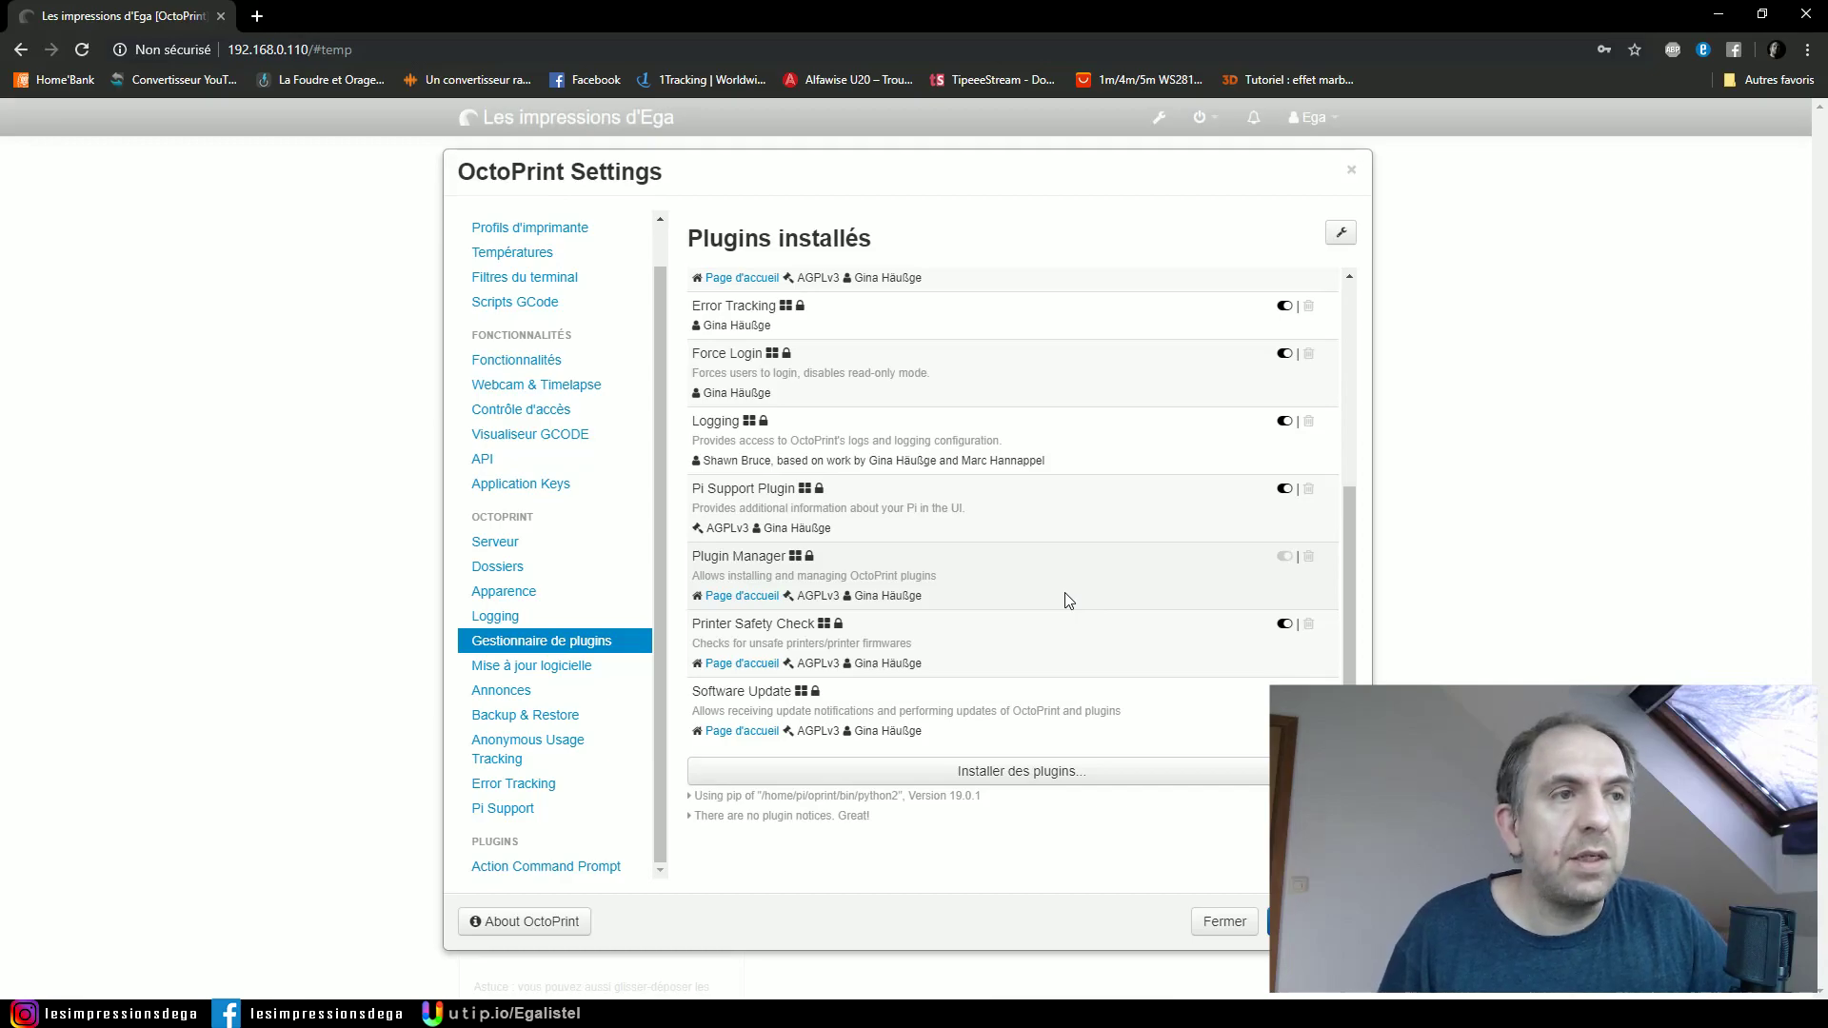
pyautogui.click(574, 664)
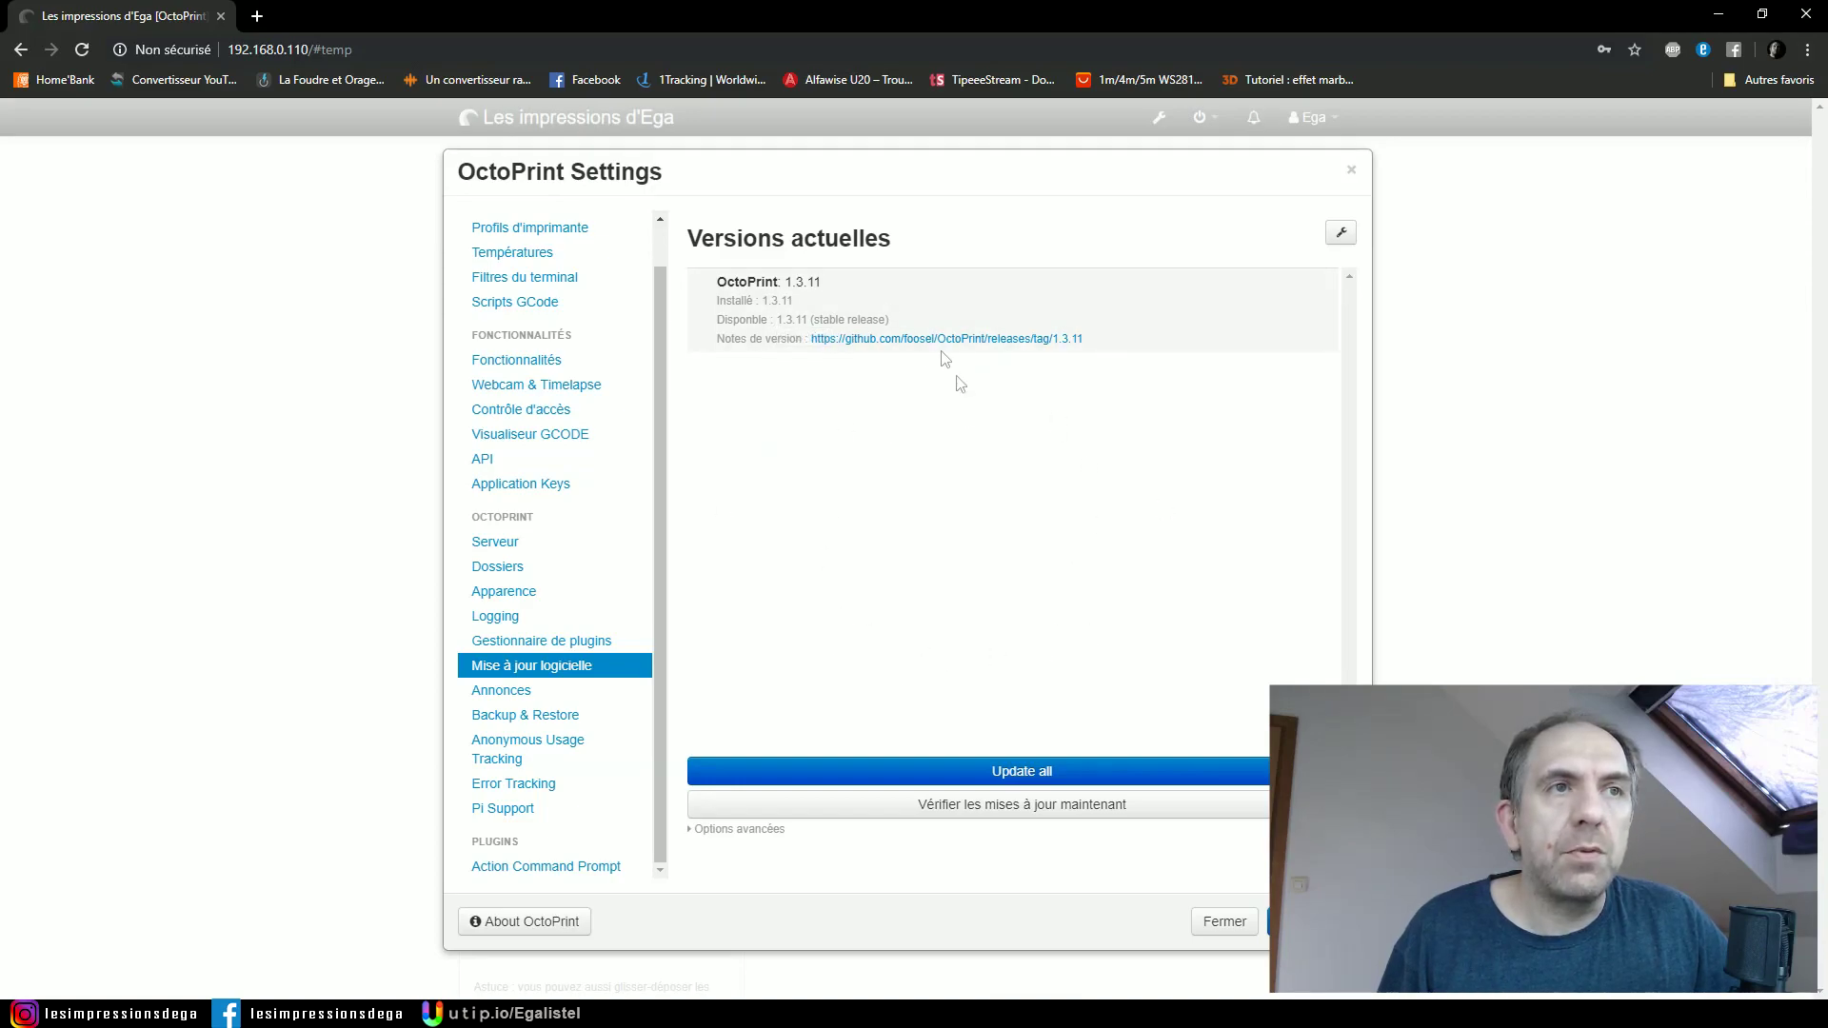
# Review Annonces, Backup & Restore, usage tracking, error tracking and Pi Support, then close Settings.
pyautogui.click(545, 691)
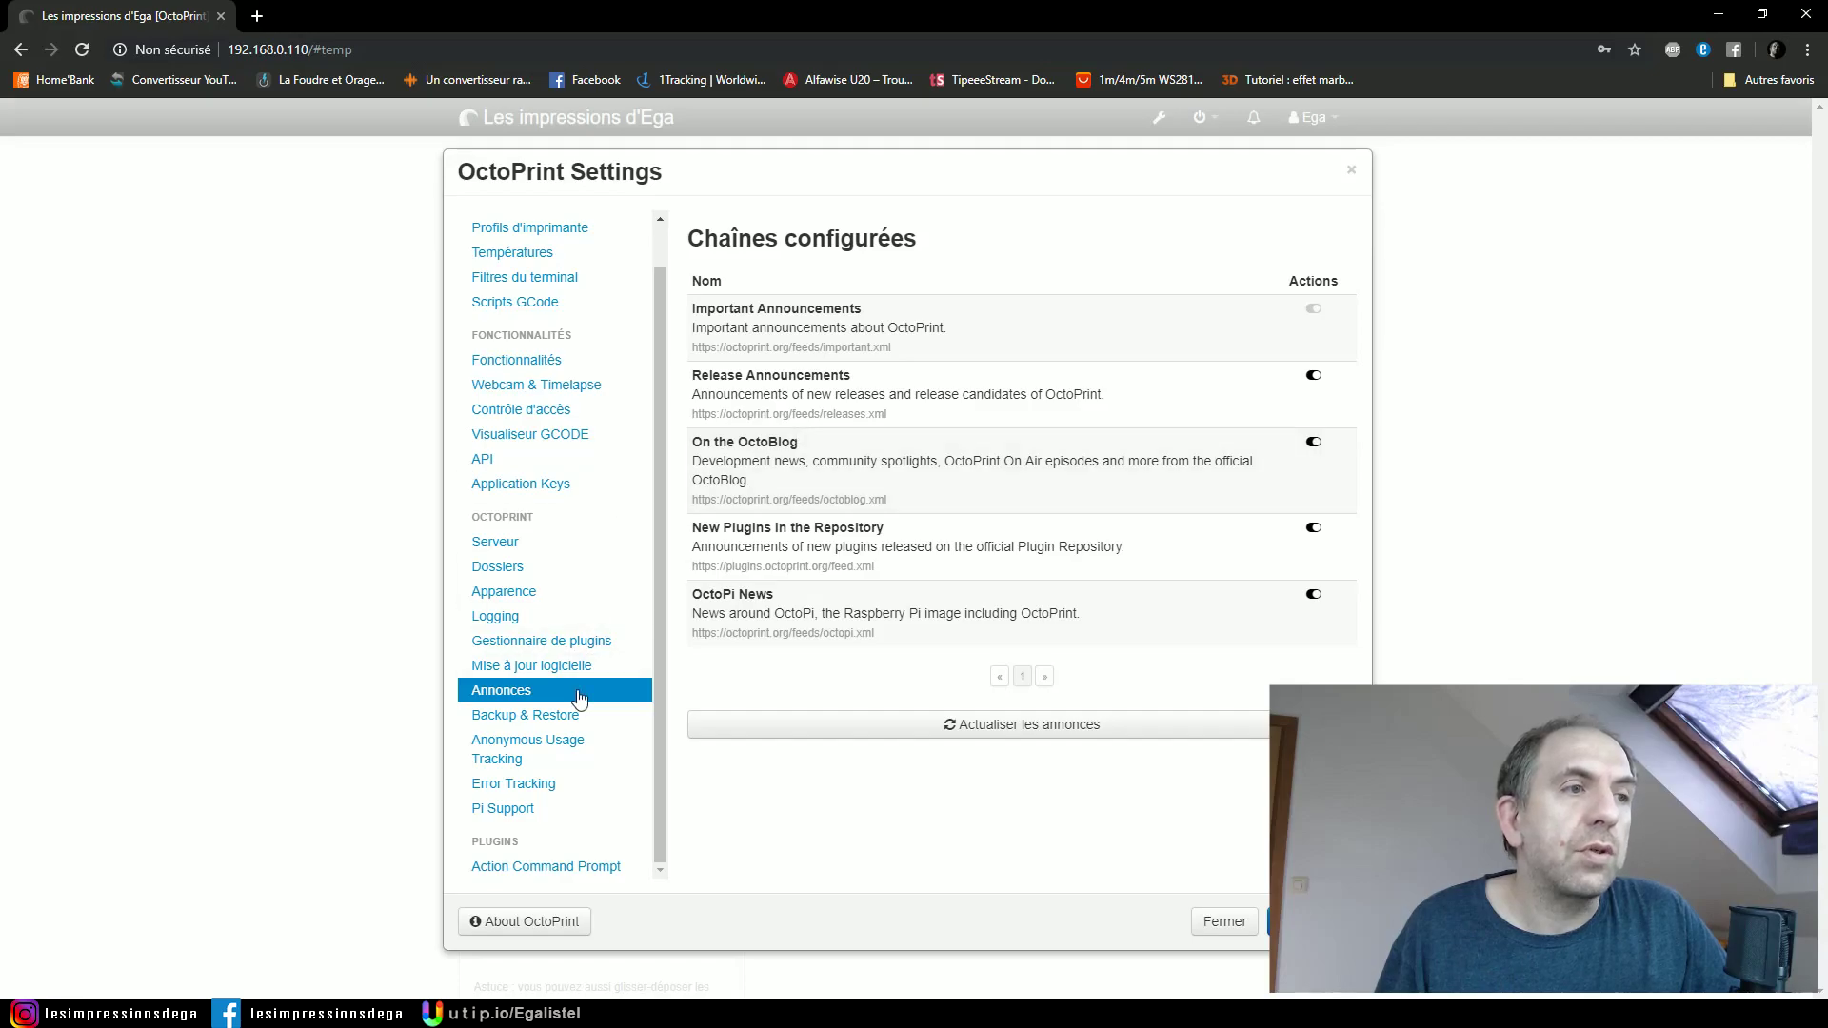
pyautogui.click(564, 717)
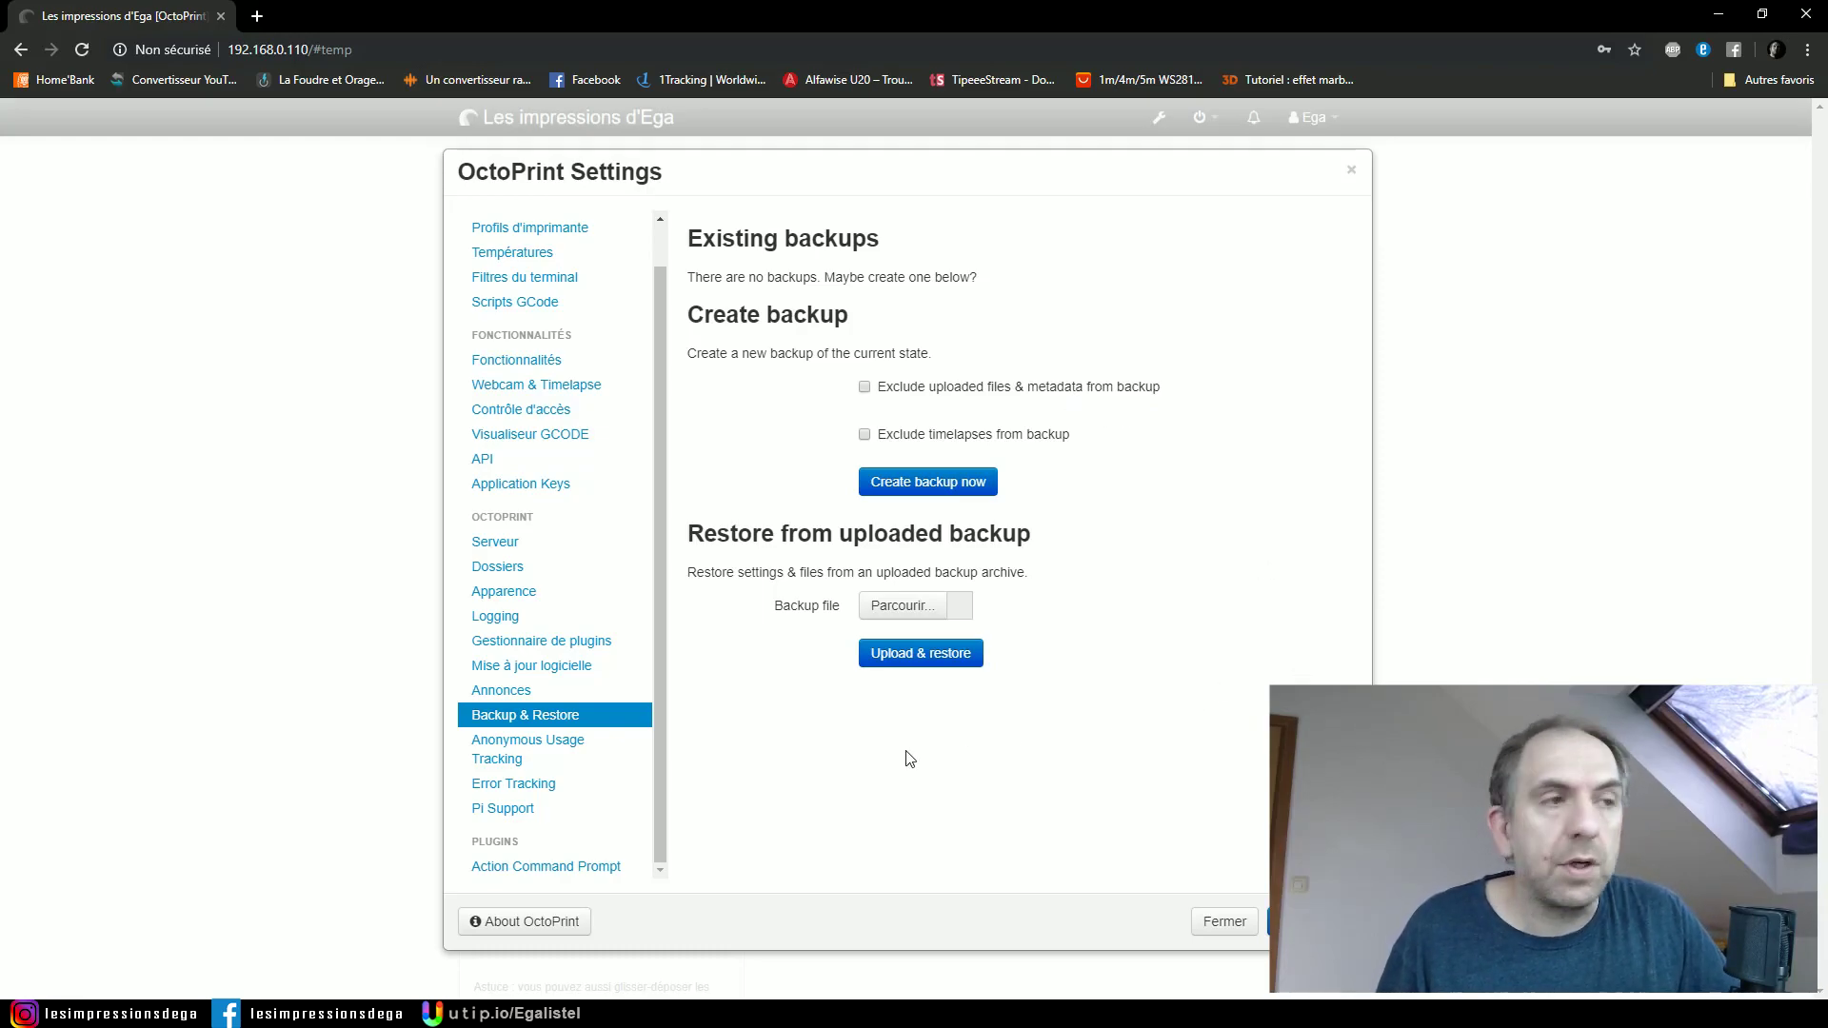
pyautogui.click(527, 748)
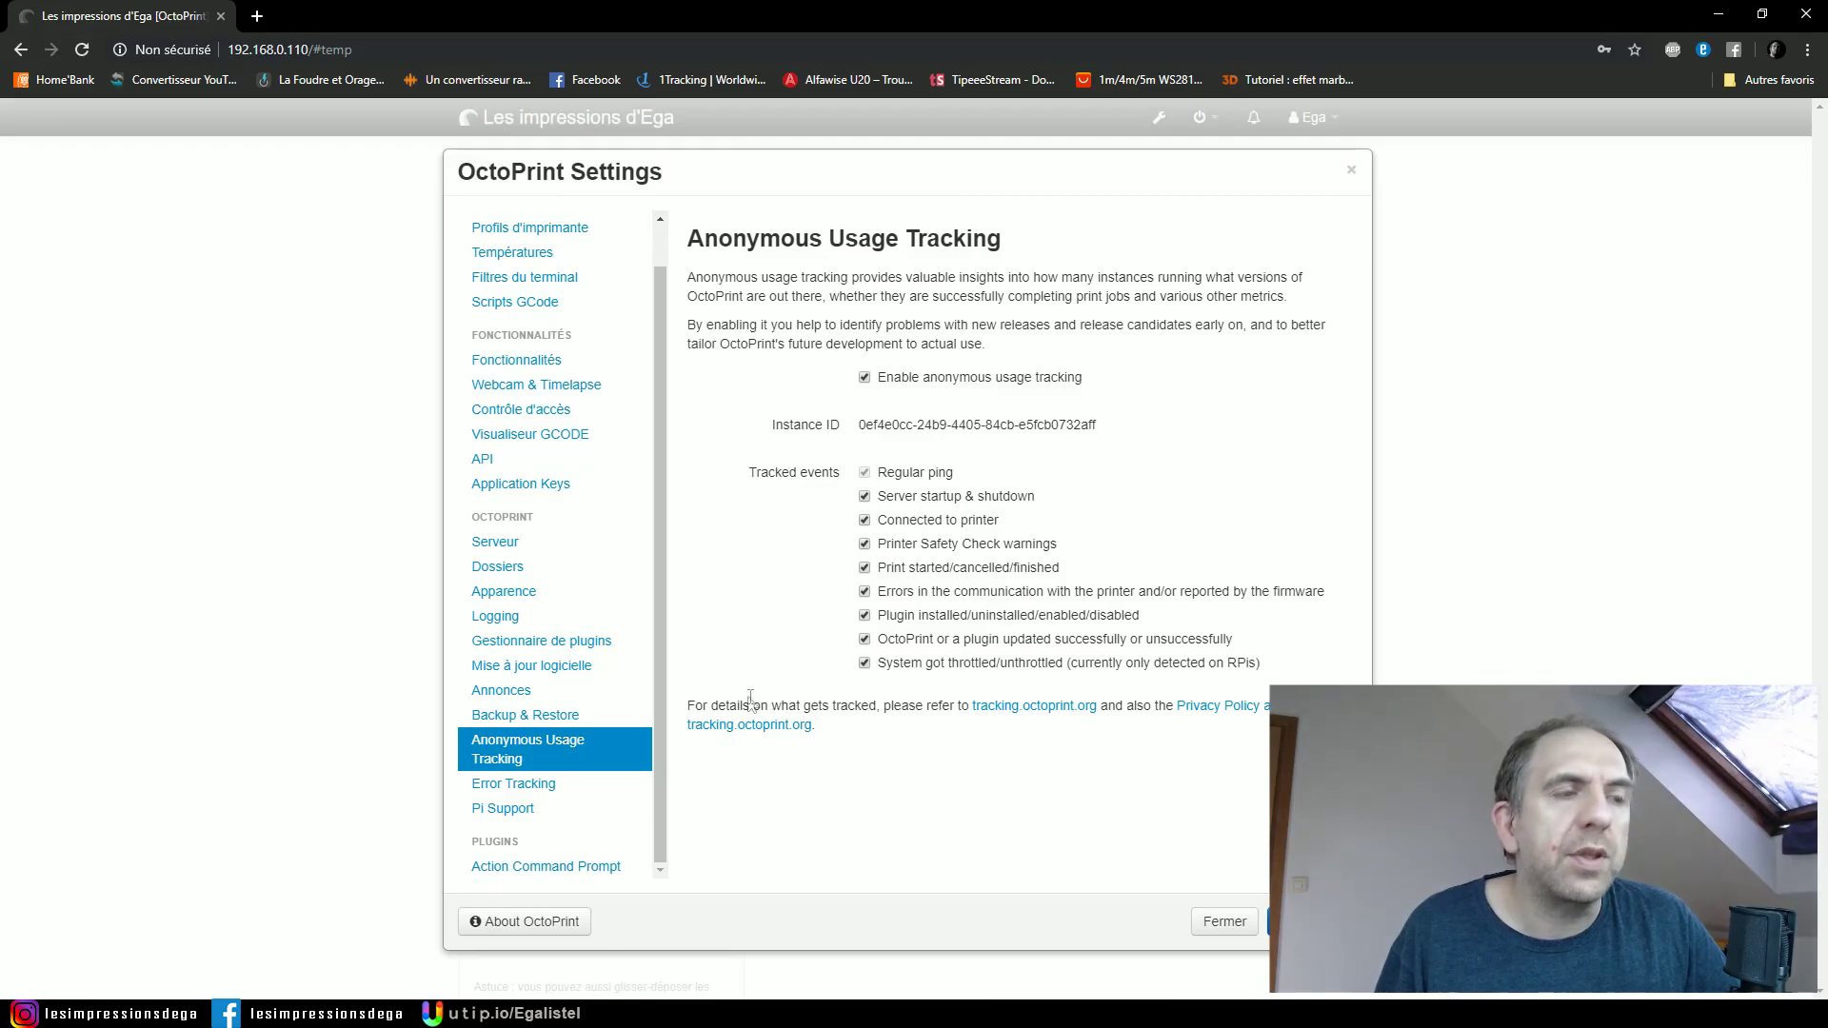
pyautogui.click(545, 794)
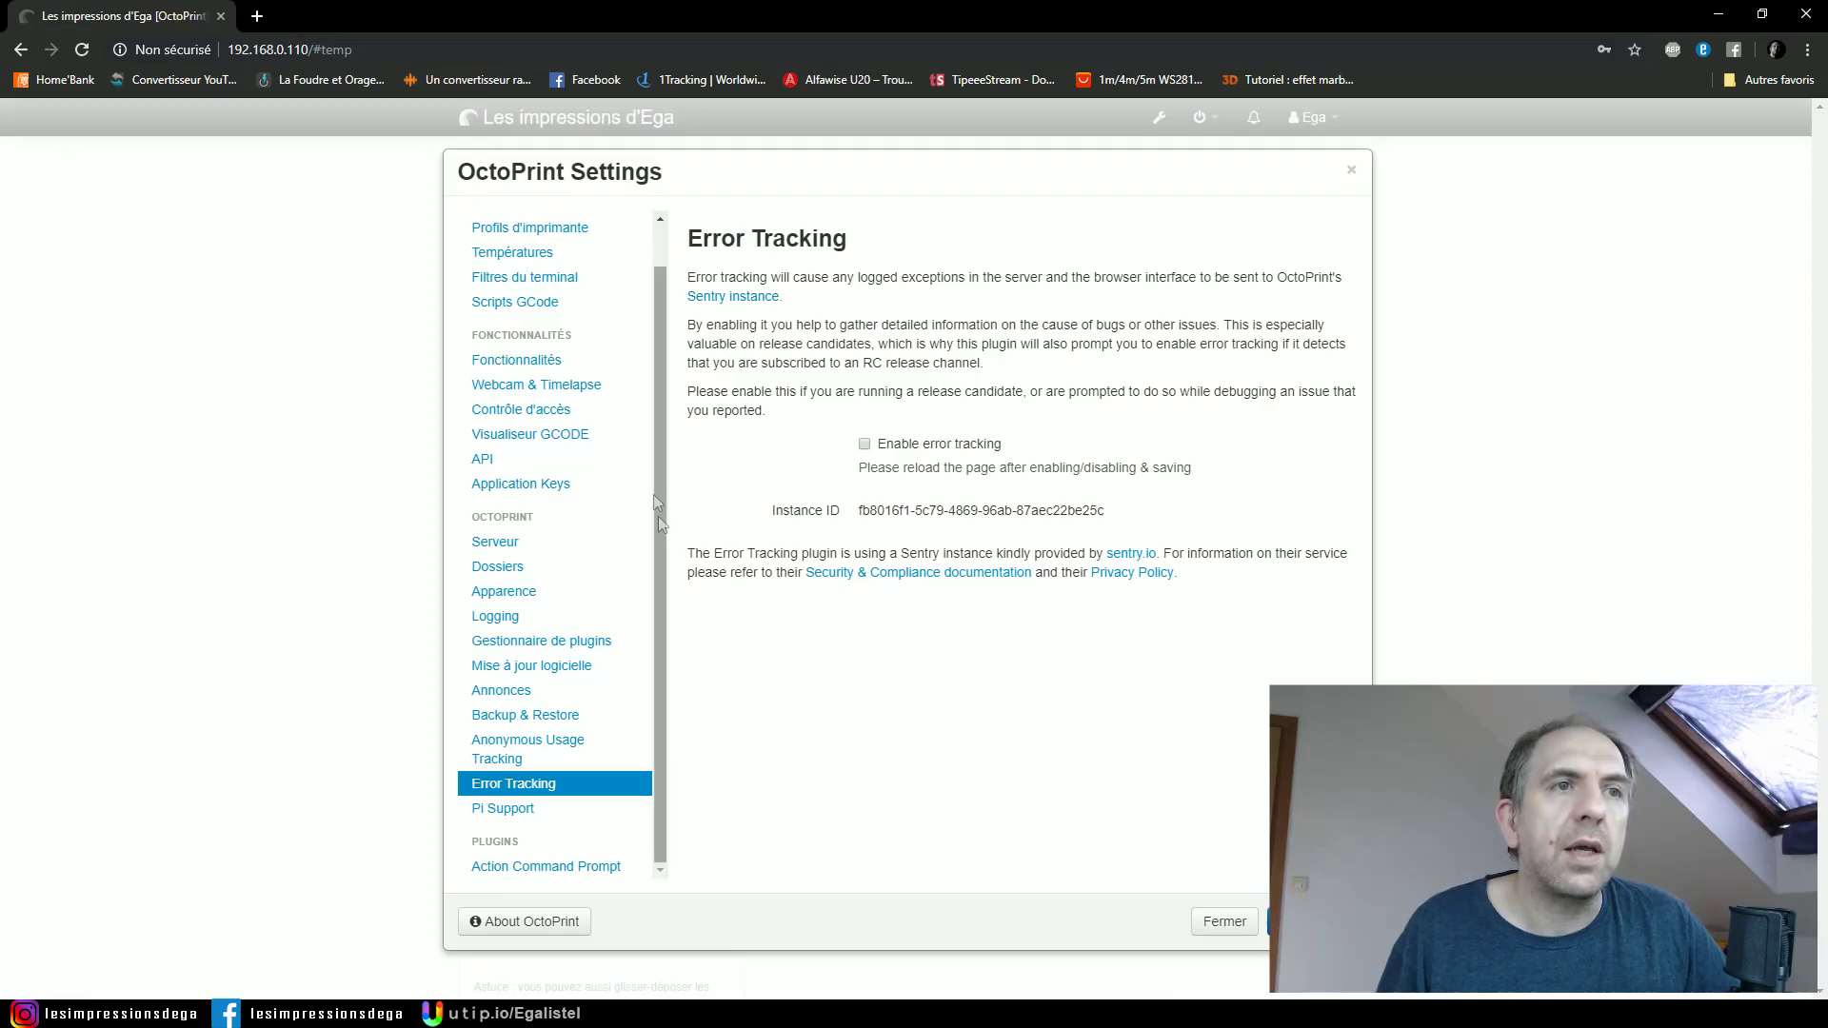
pyautogui.click(540, 817)
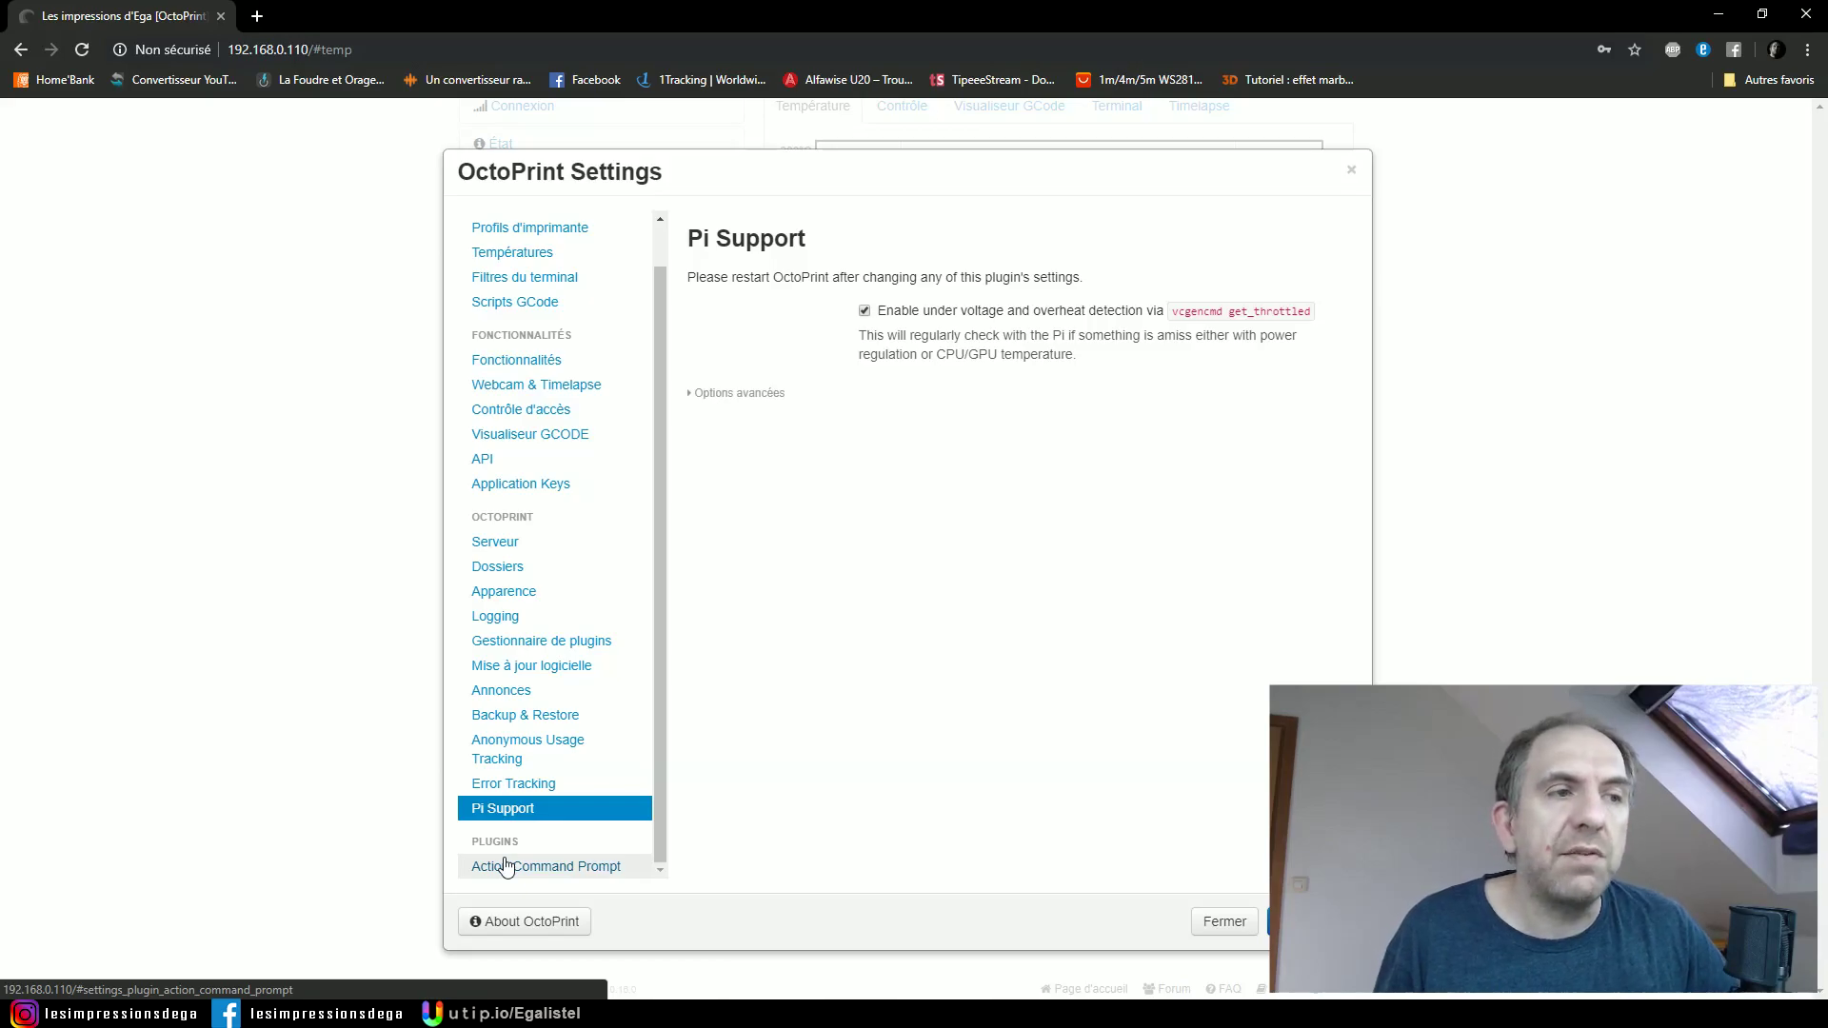
pyautogui.click(391, 530)
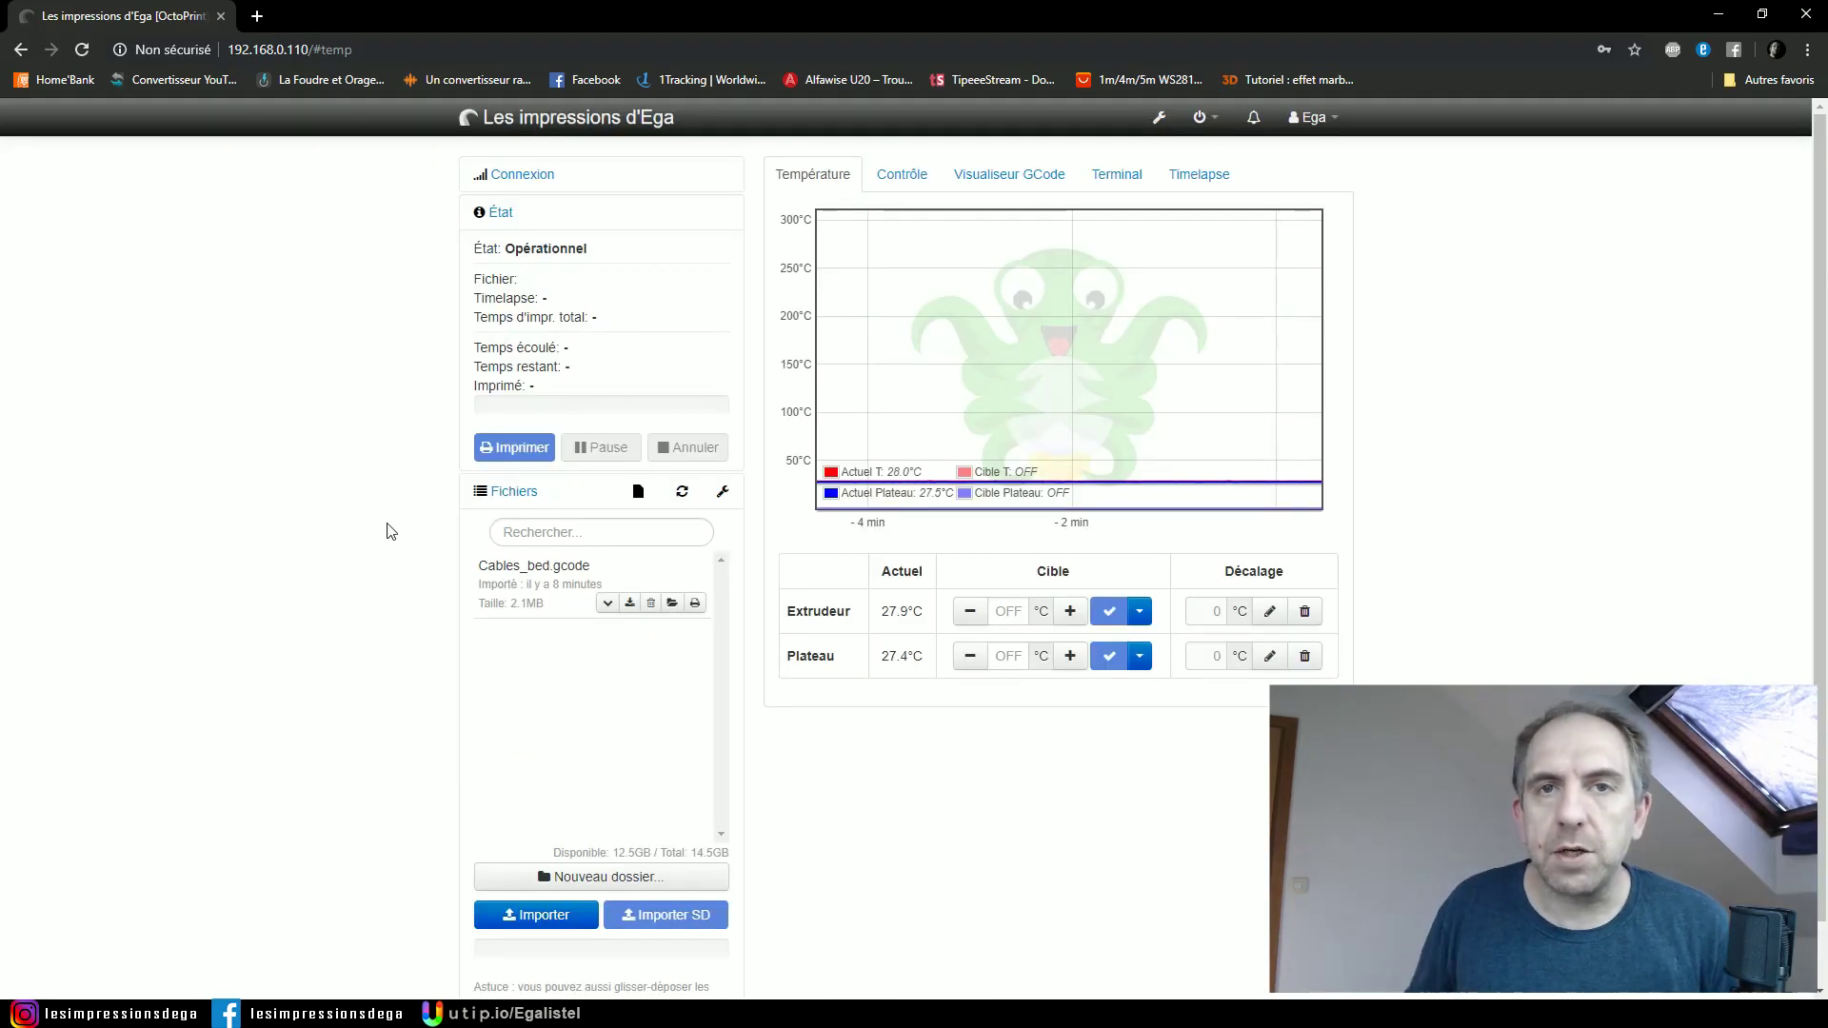